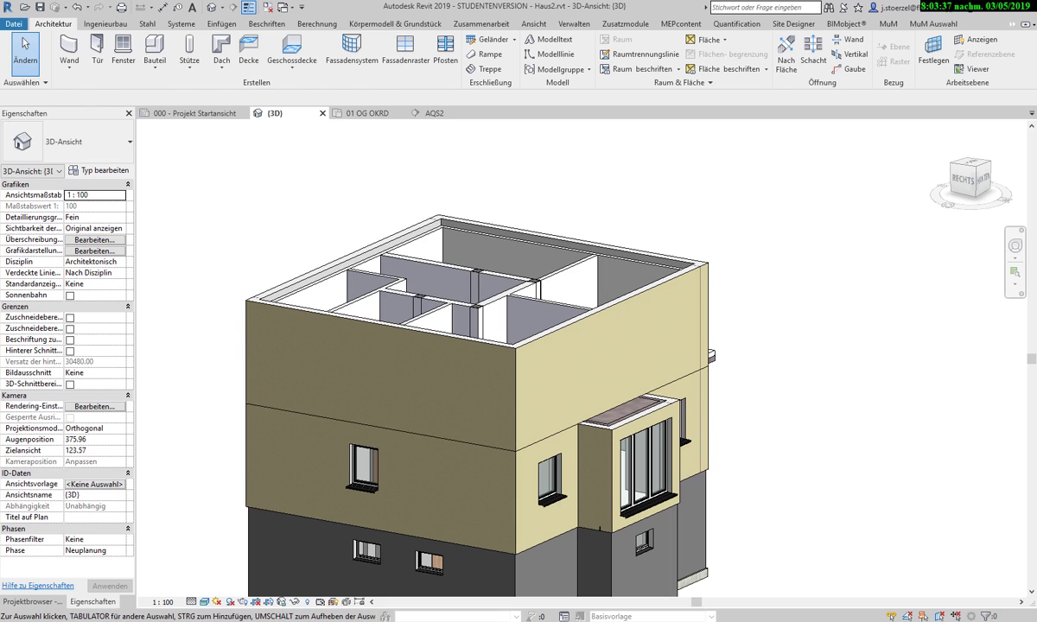
Step: Start window placement with the FE 1 tlg - DrehKipp 125 x 125 window type
left_click(84, 72)
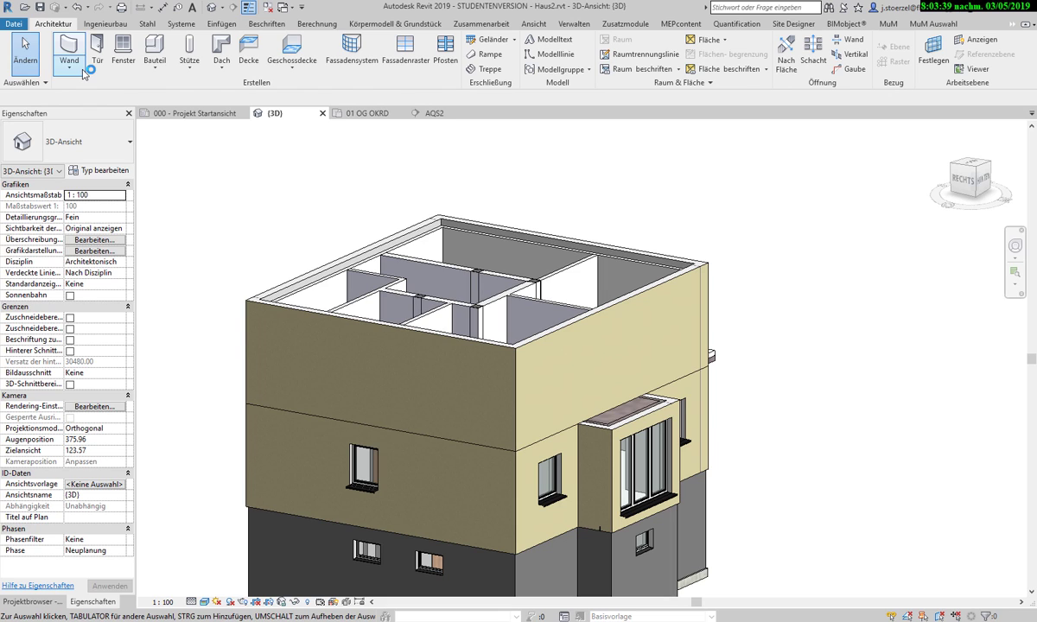
left_click(90, 68)
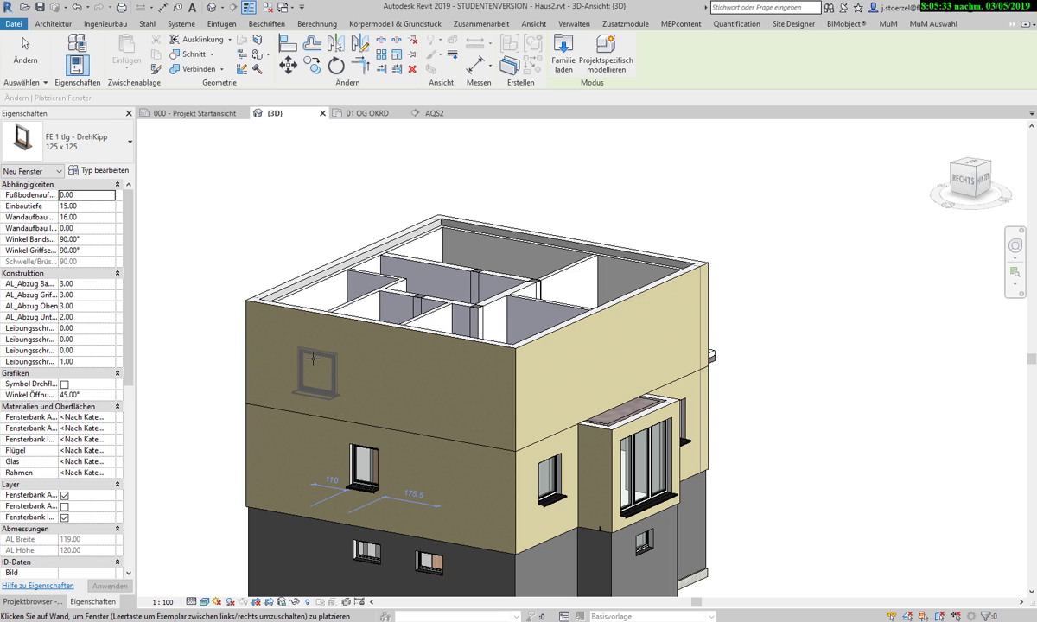
Step: Place two FE 1 tlg - DrehKipp 125 x 125 windows side by side on the left facade's upper wall
mouse_move(711, 360)
middle_mouse_down("shift")
mouse_move(590, 424)
mouse_move(457, 355)
mouse_move(406, 346)
mouse_move(584, 430)
middle_mouse_up("shift")
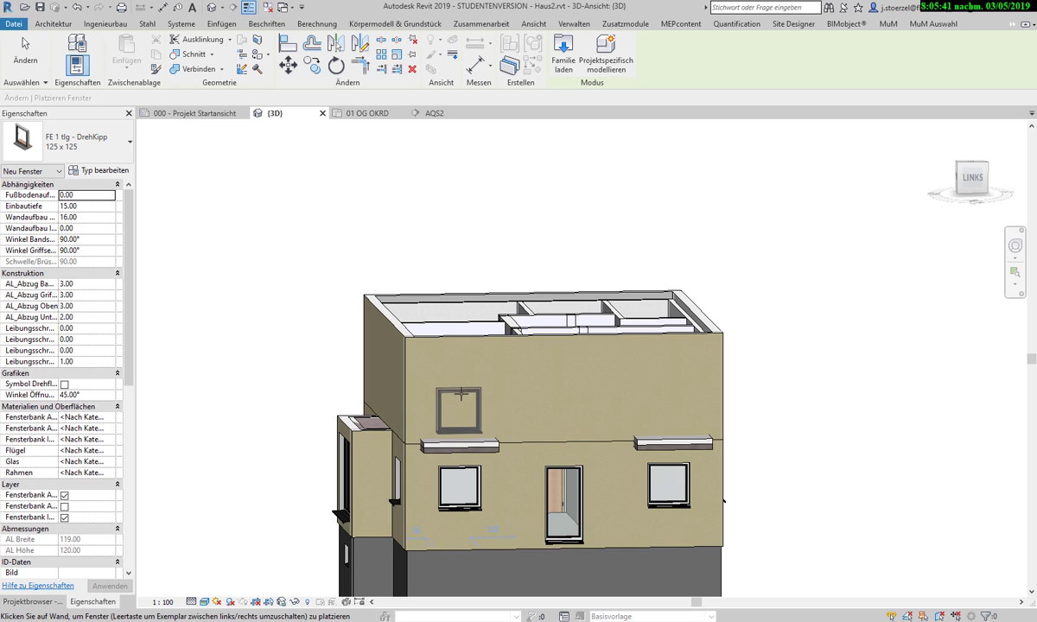
scroll(461, 393, "up", 1)
scroll(460, 394, "up", 1)
scroll(458, 389, "up", 1)
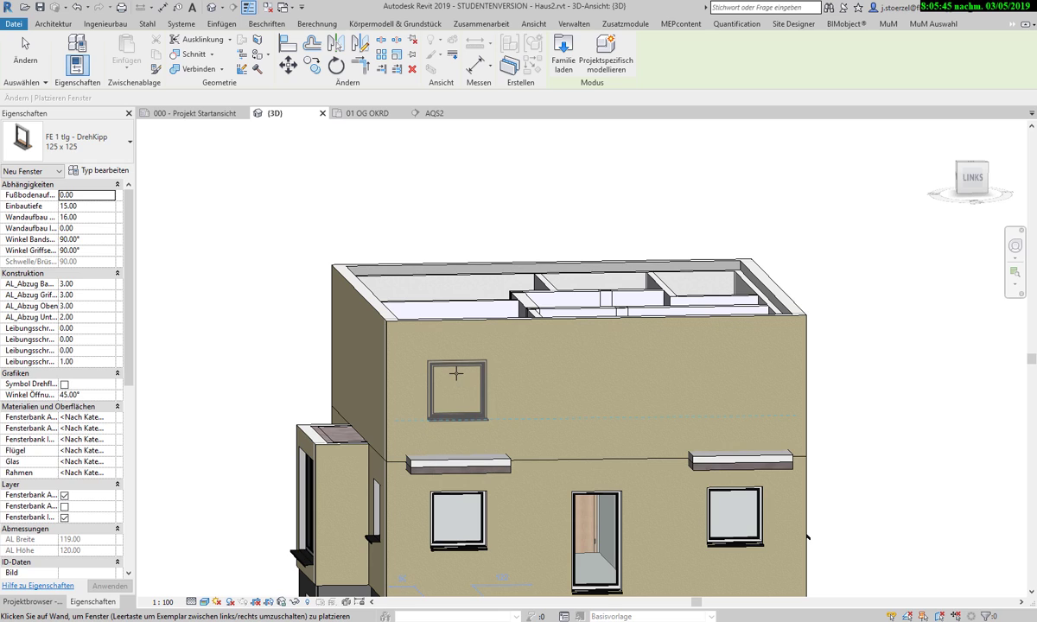
left_click(455, 374)
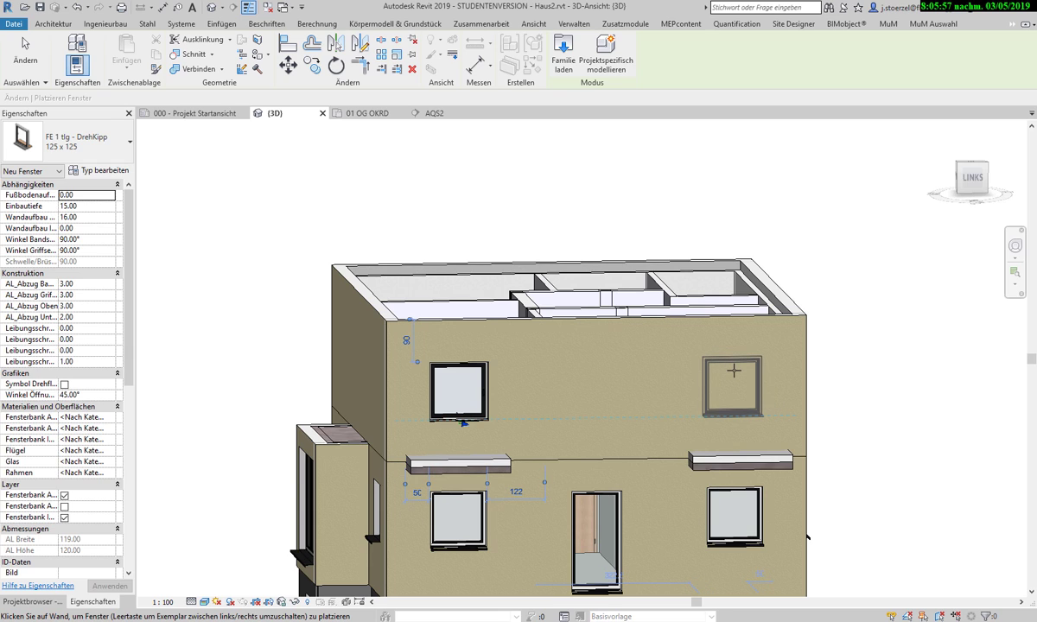
left_click(734, 370)
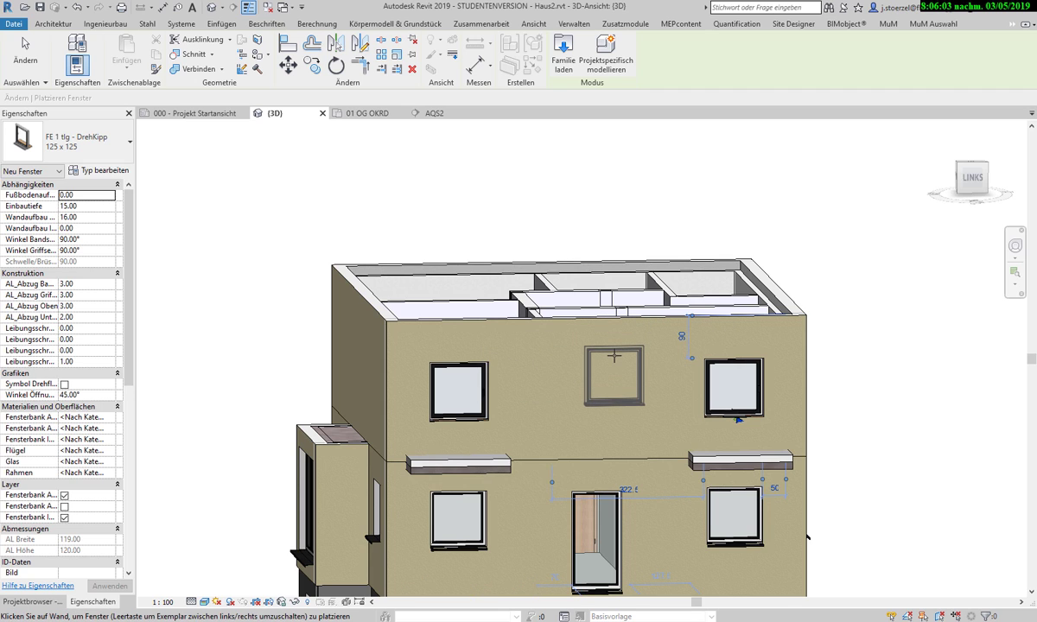
key("Escape")
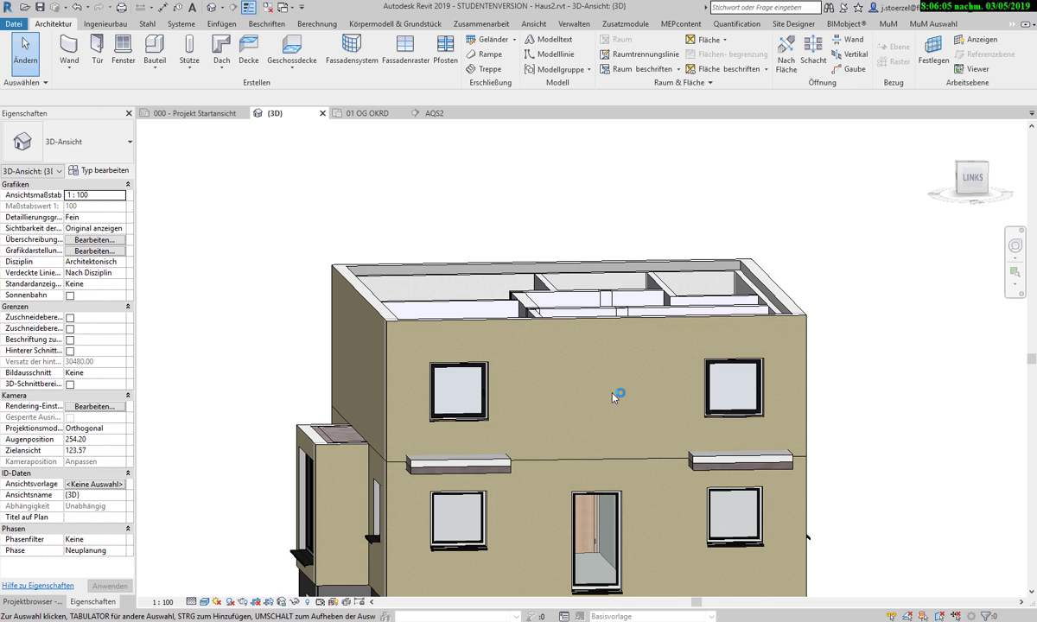
middle_click_drag(614, 363, 560, 395, "shift")
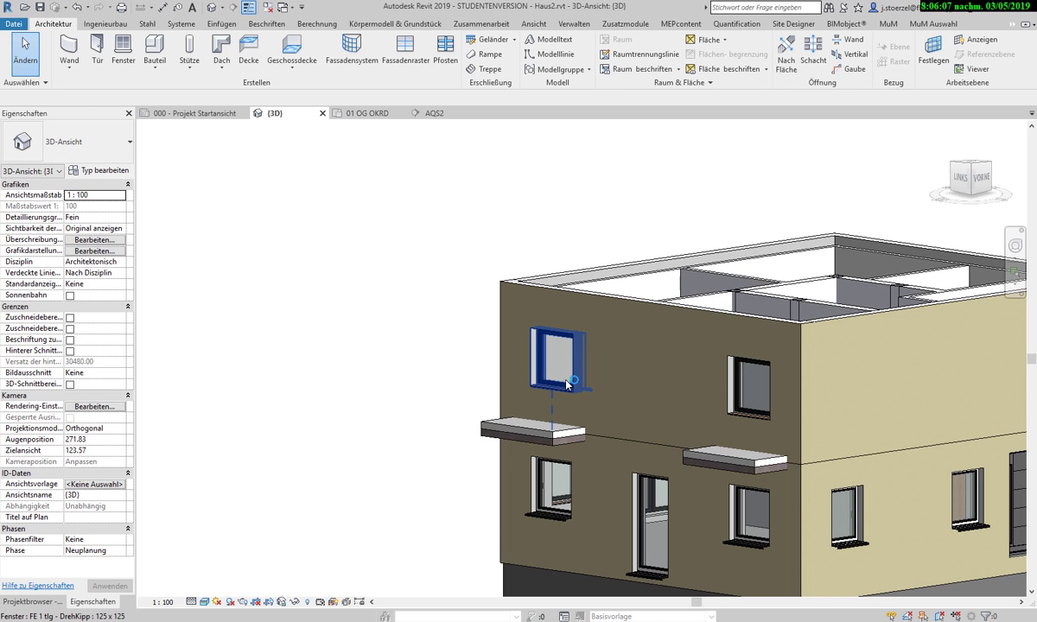
scroll(563, 395, "up", 2)
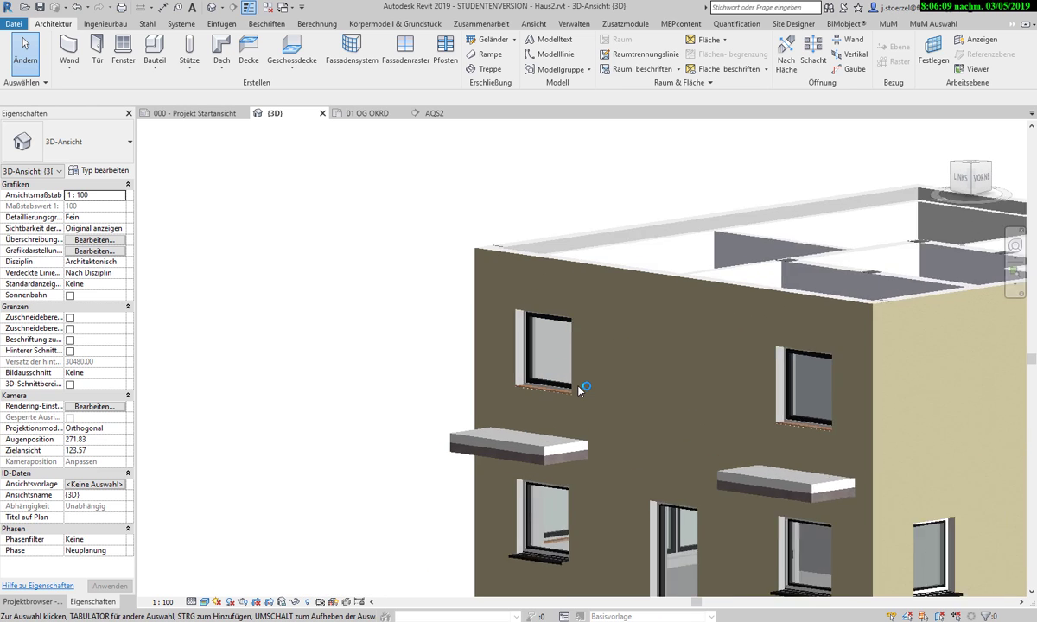
scroll(560, 389, "up", 1)
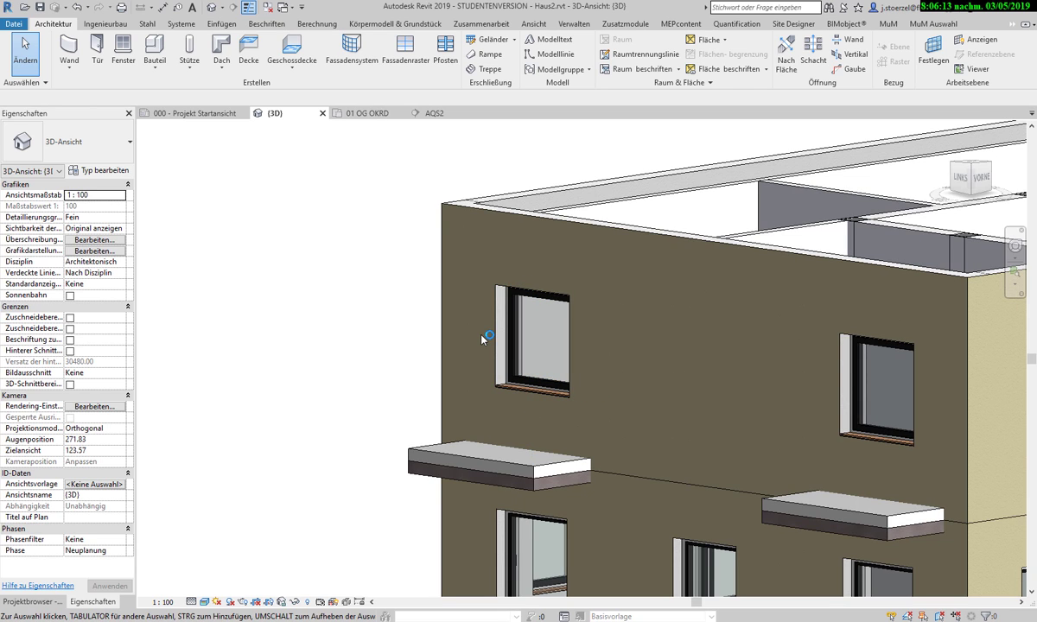
scroll(482, 339, "down", 1)
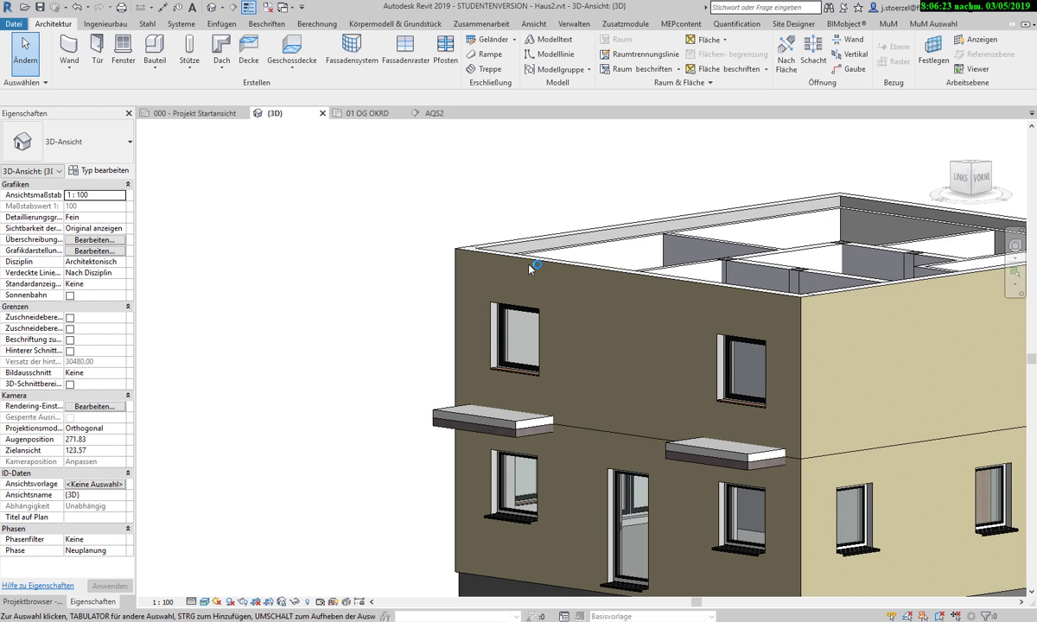
scroll(527, 339, "up", 2)
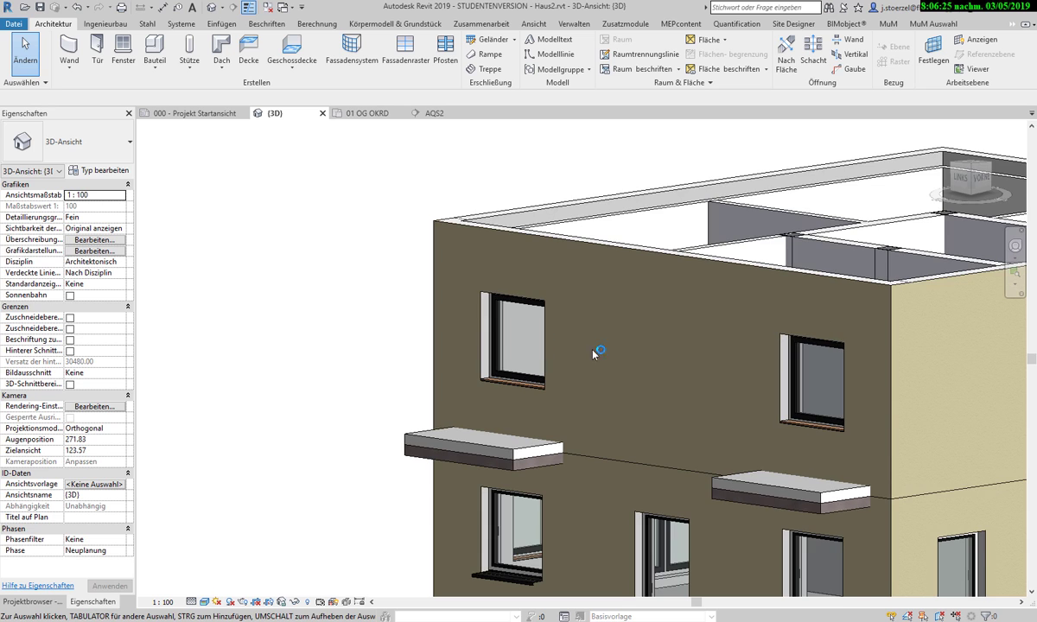
scroll(682, 467, "down", 3)
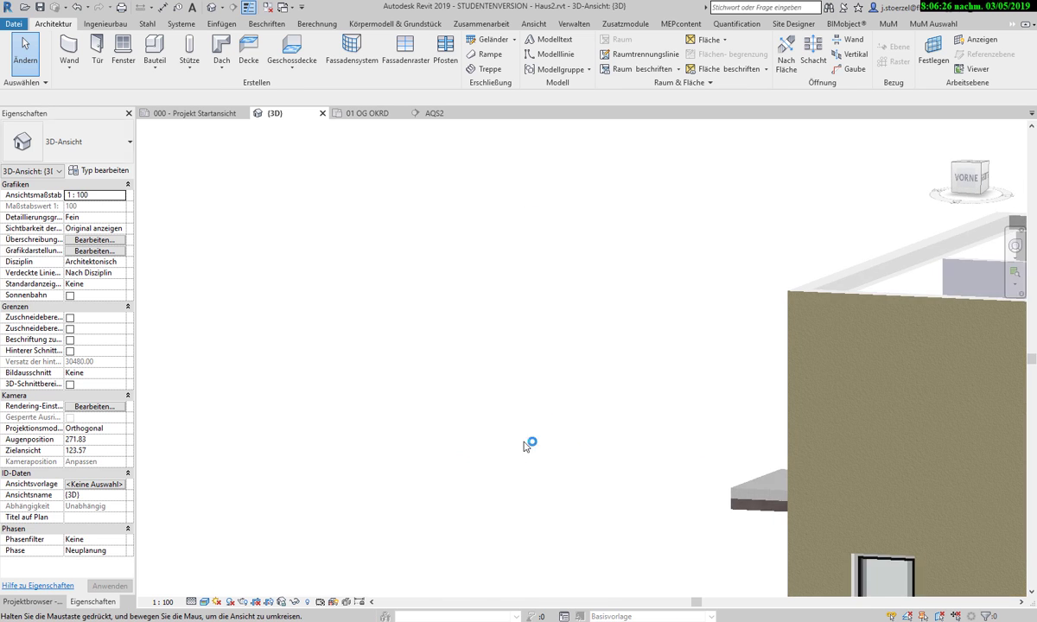
mouse_move(551, 465)
middle_mouse_down("shift")
mouse_move(669, 378)
mouse_move(646, 525)
mouse_move(590, 505)
mouse_move(692, 414)
middle_mouse_up("shift")
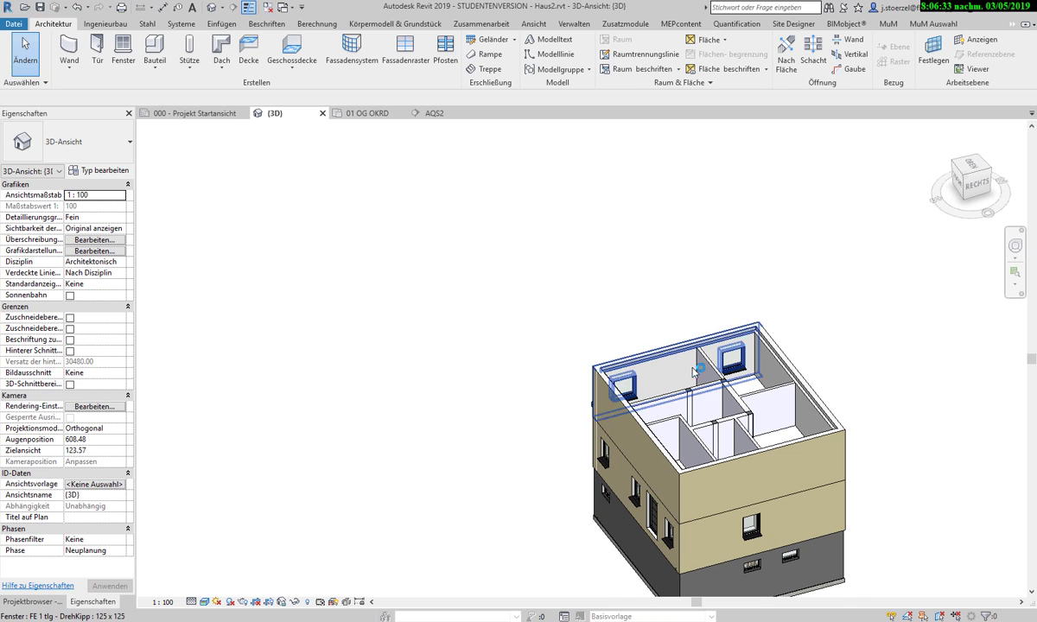
scroll(740, 371, "up", 2)
right_click(741, 368)
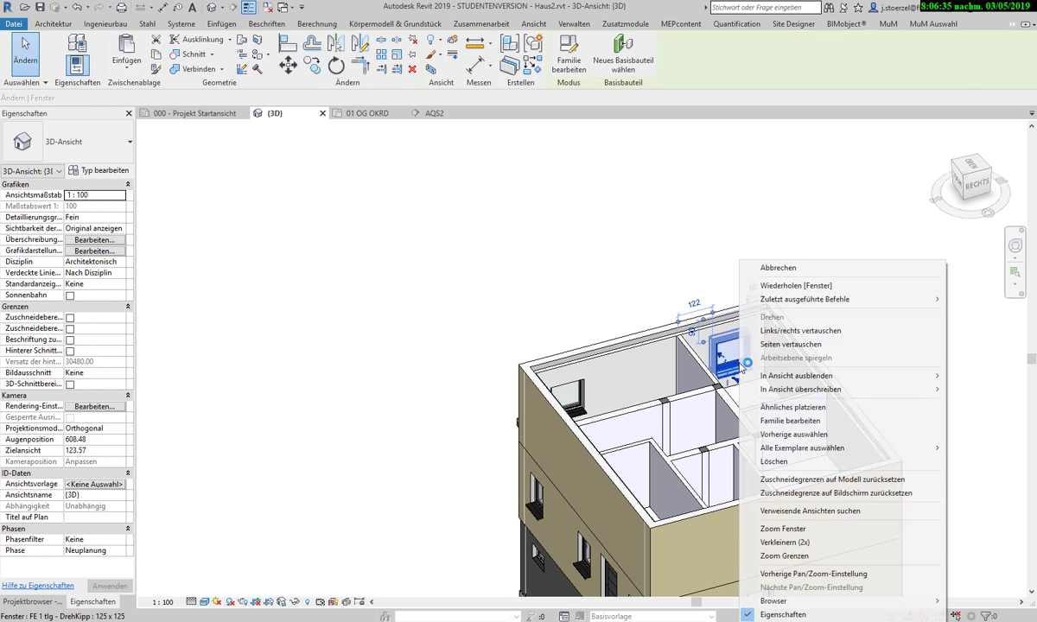
left_click(805, 408)
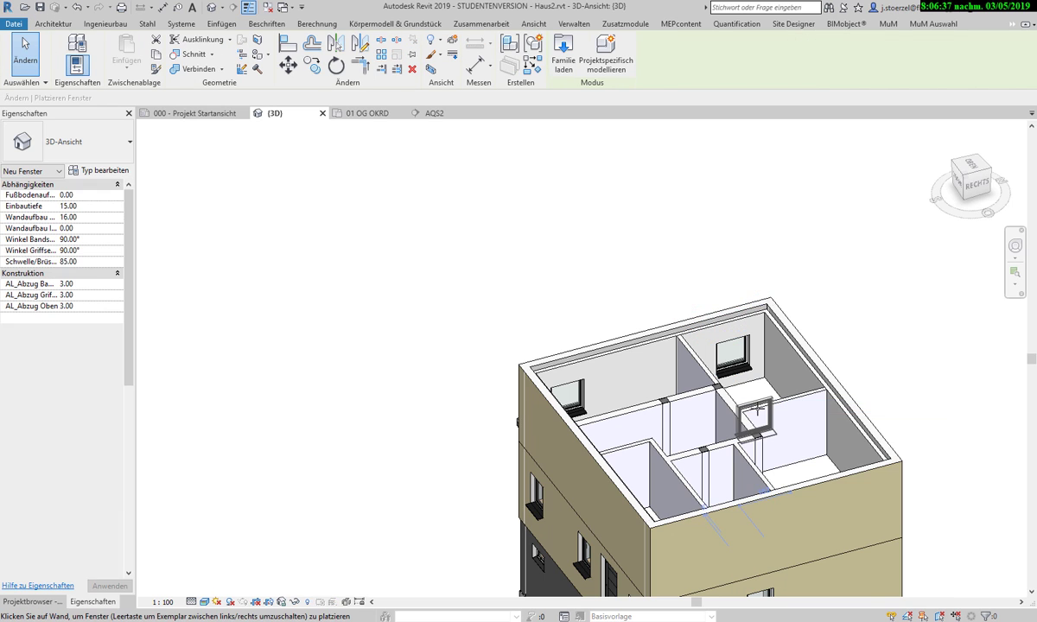
middle_click_drag(805, 408, 694, 262, "shift")
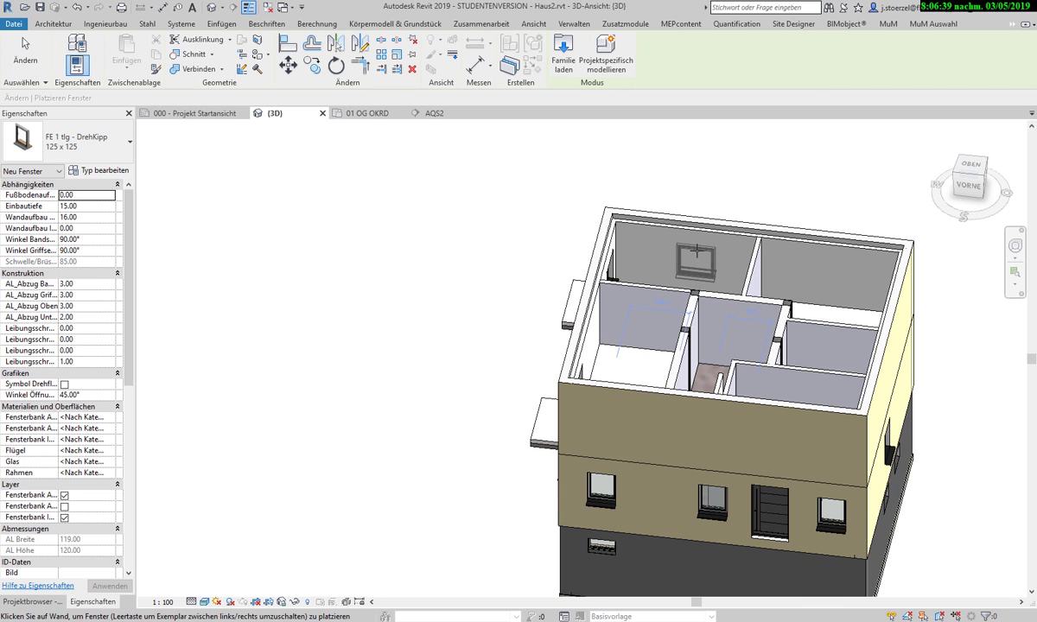
scroll(691, 246, "up", 3)
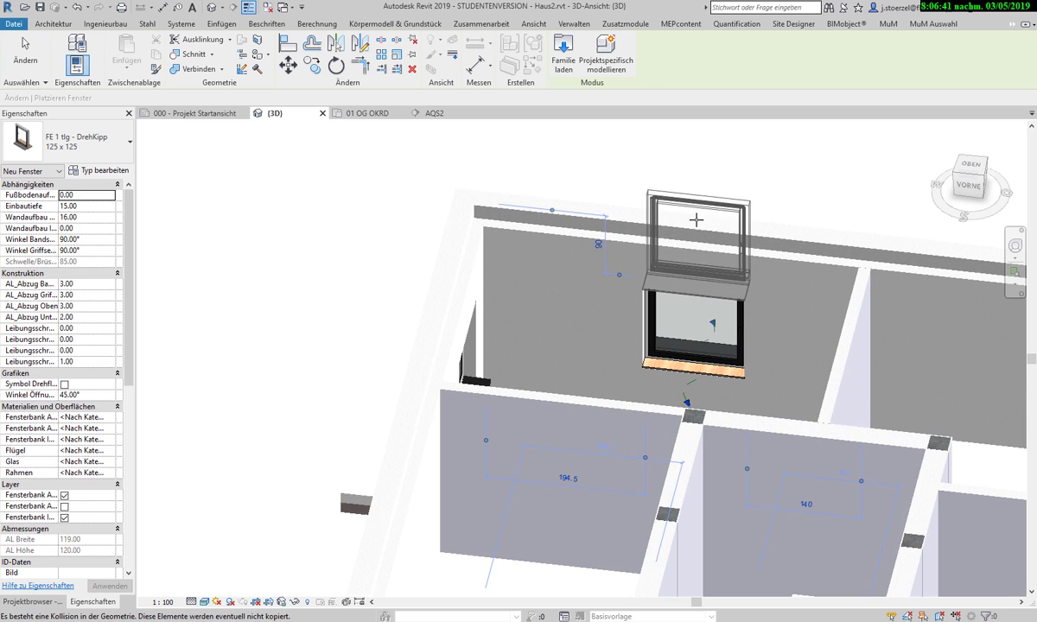
middle_click_drag(714, 369, 873, 328, "shift")
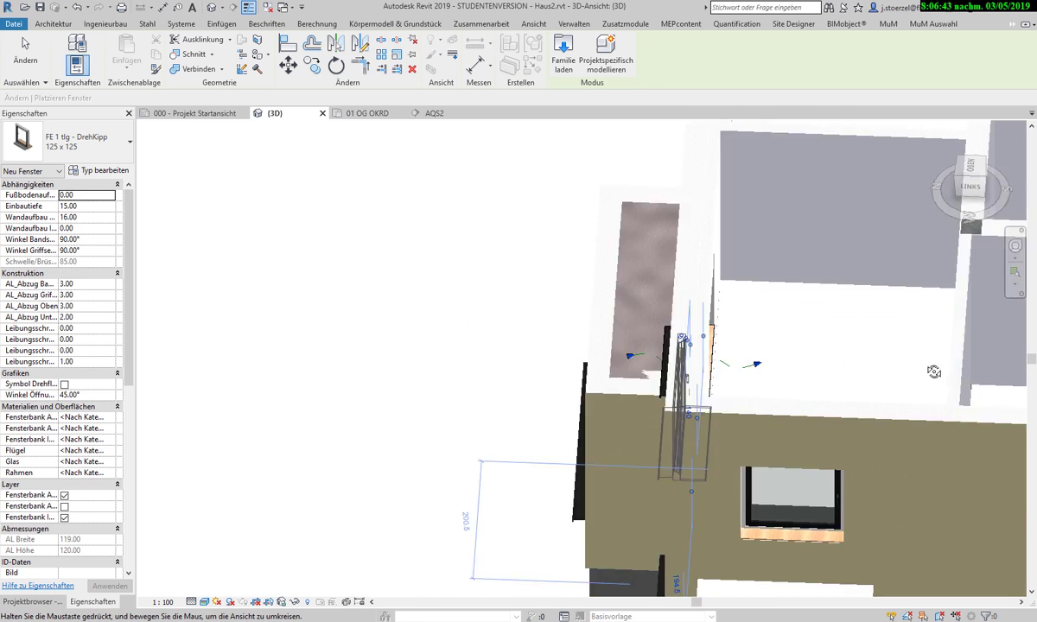
scroll(671, 290, "down", 3)
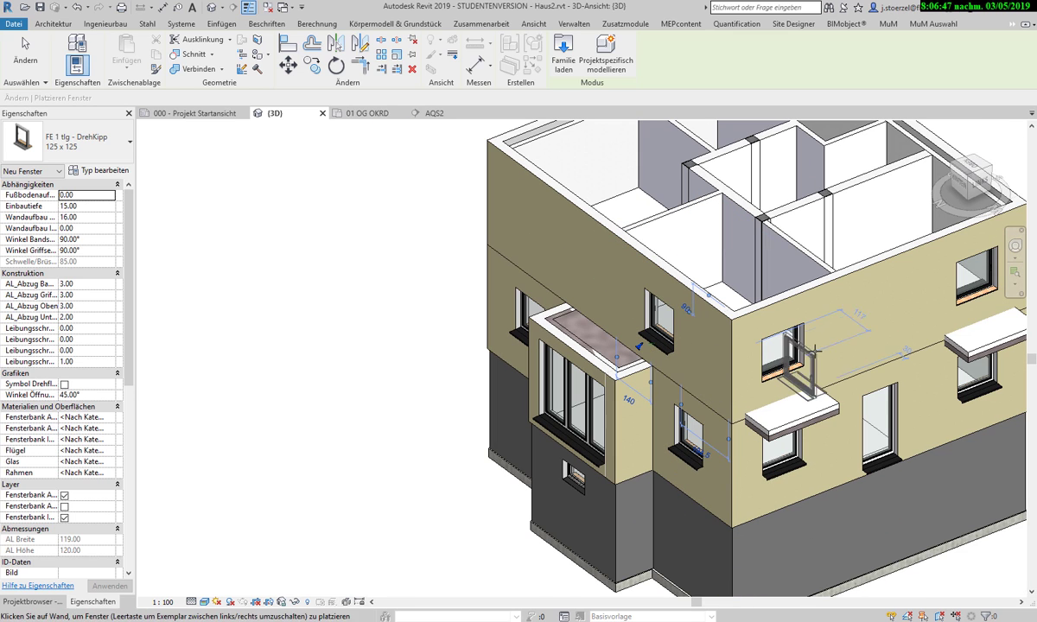
Step: Cancel the extra window and orbit the house toward the left facade
key("Escape")
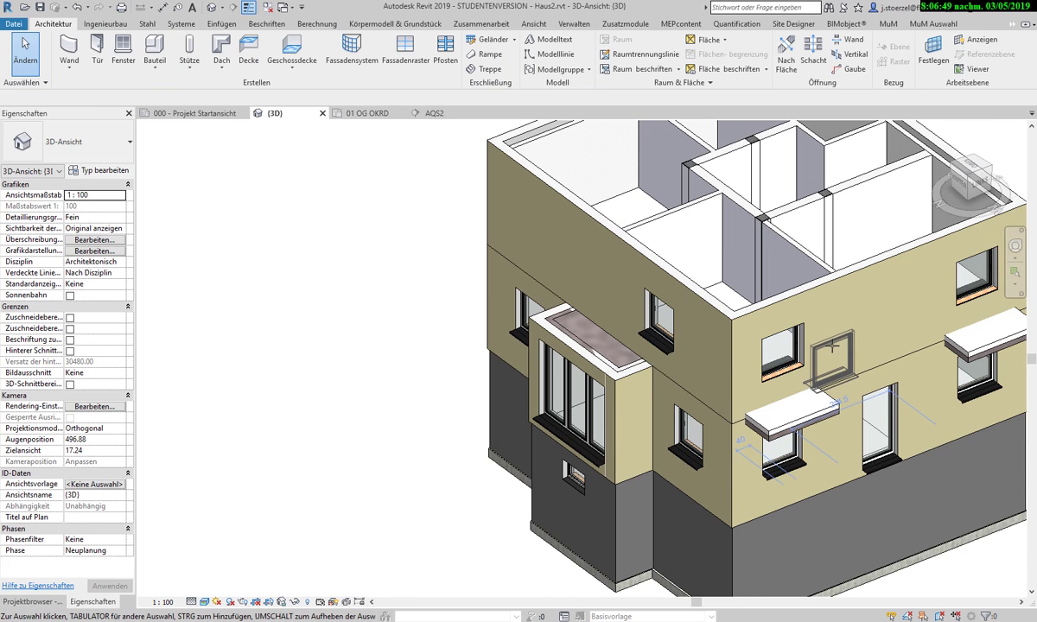
middle_click_drag(836, 337, 734, 391, "shift")
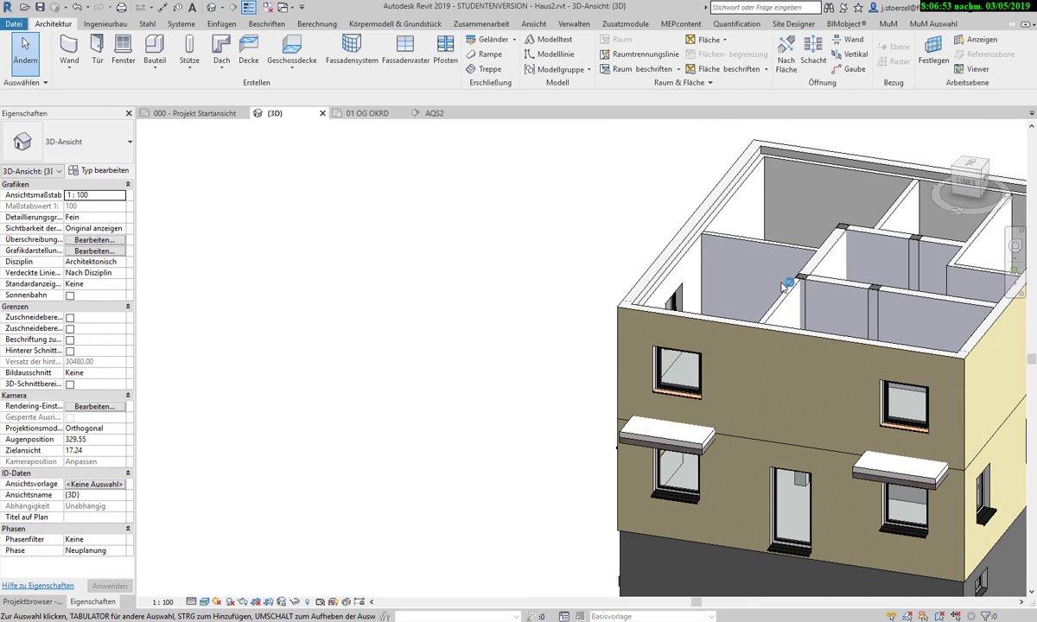
middle_click_drag(671, 302, 585, 293, "shift")
scroll(495, 300, "up", 3)
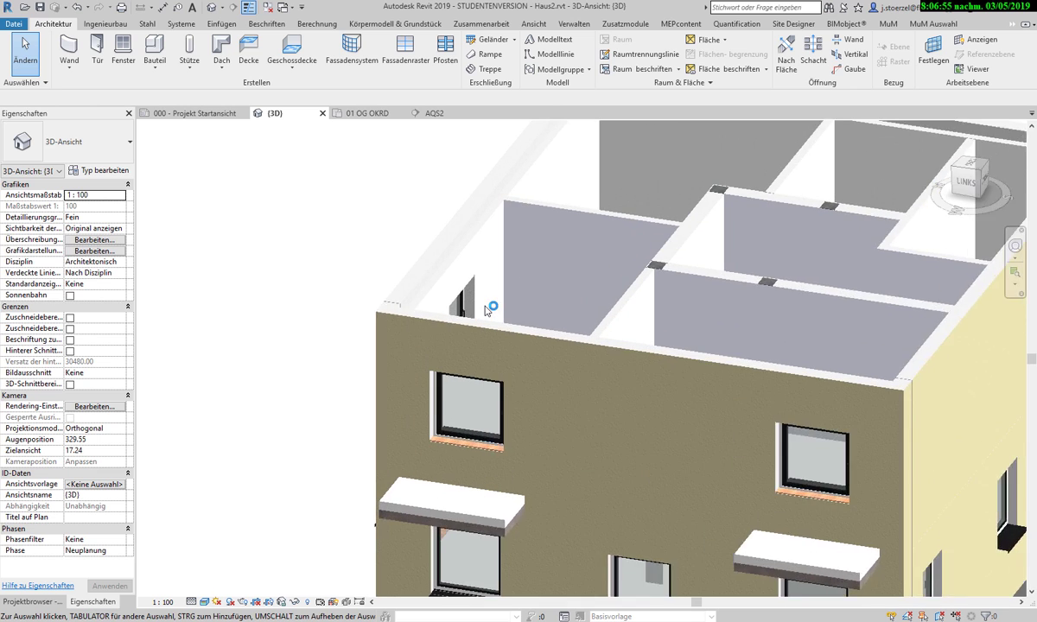
scroll(491, 302, "up", 2)
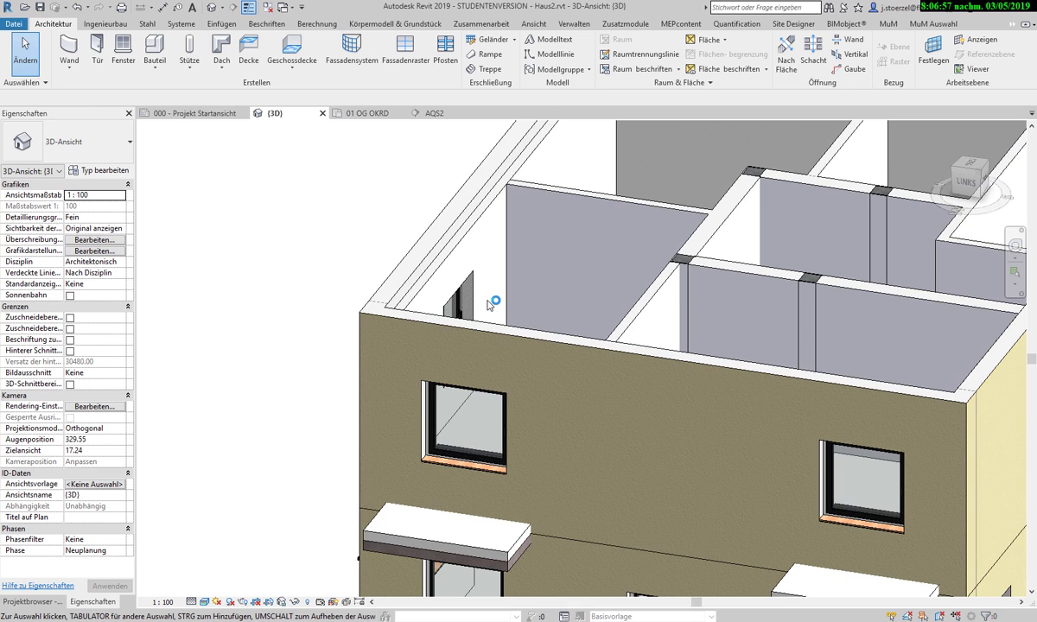
scroll(491, 304, "down", 1)
scroll(489, 304, "down", 1)
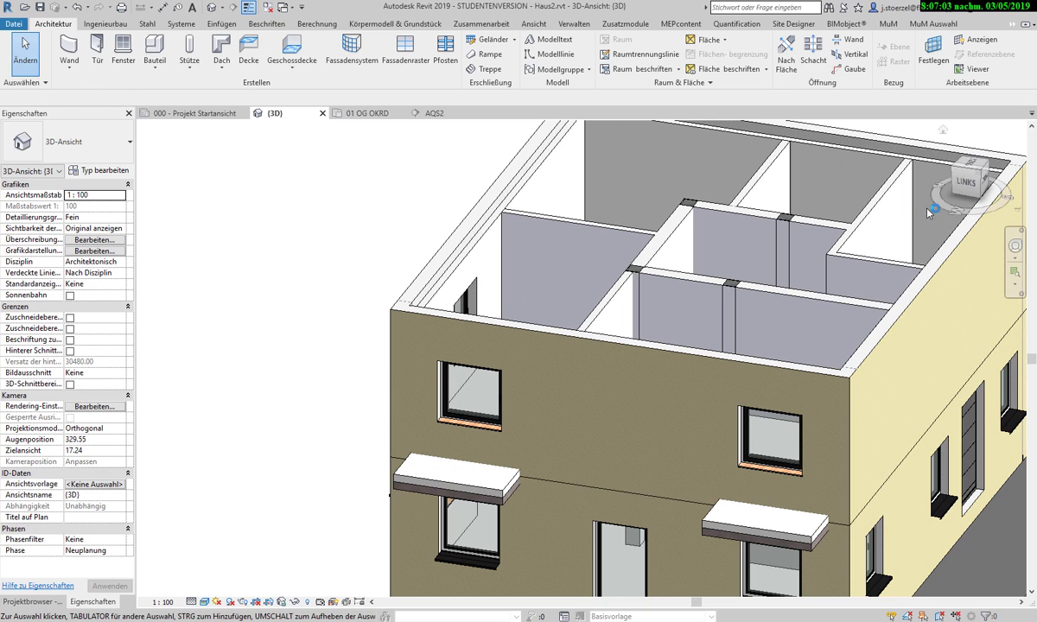
Step: View the house straight on from the LINKS ViewCube face and zoom in on the upper windows
left_click(966, 184)
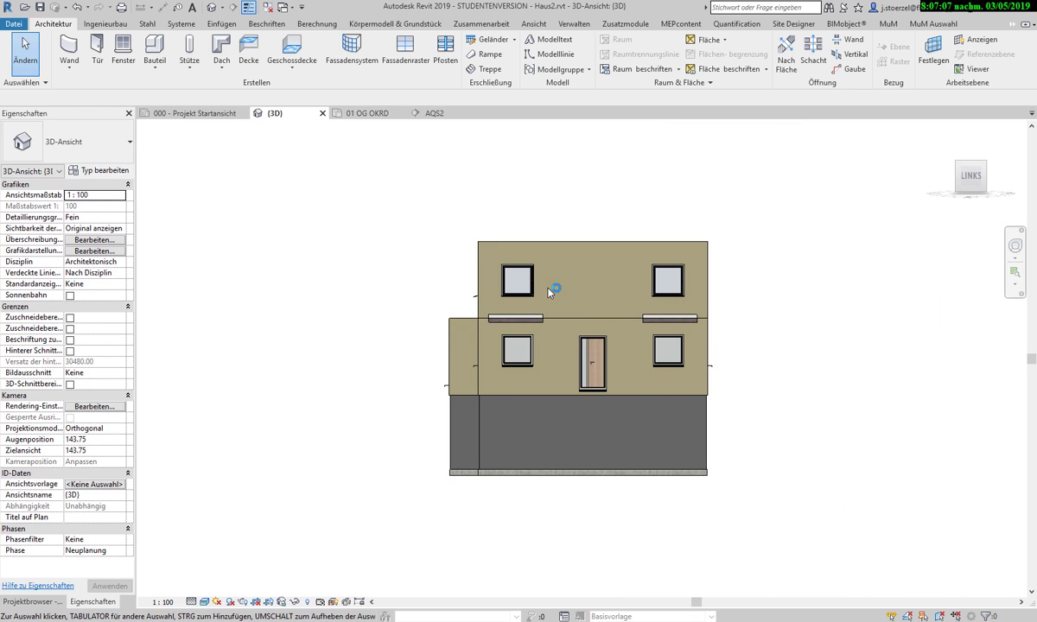
scroll(551, 288, "up", 2)
scroll(550, 287, "up", 2)
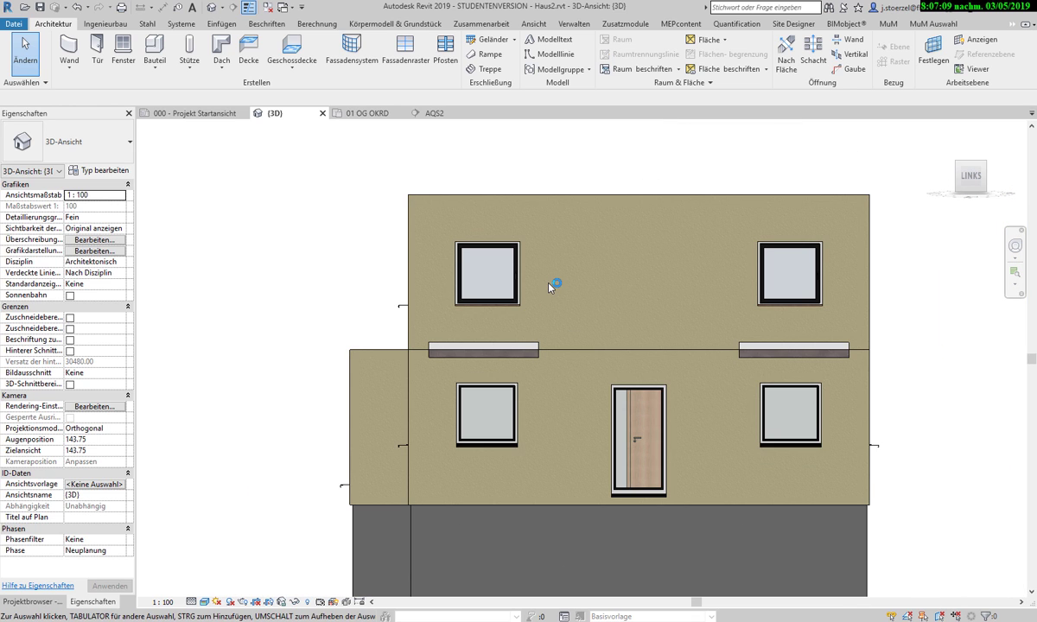
scroll(550, 288, "up", 1)
scroll(550, 288, "up", 1)
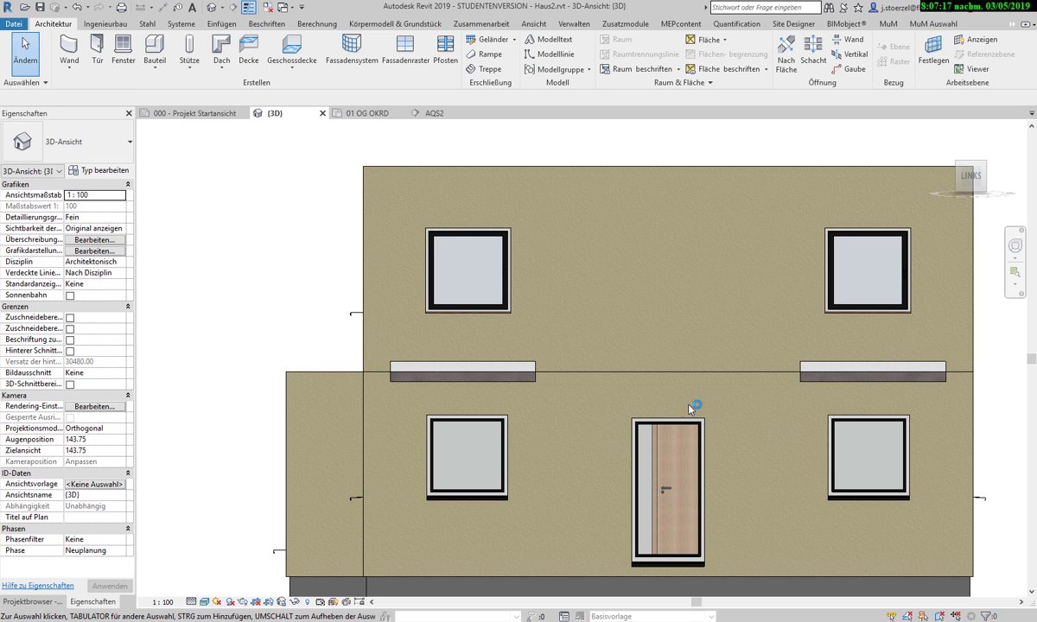
scroll(458, 337, "up", 1)
scroll(458, 340, "up", 2)
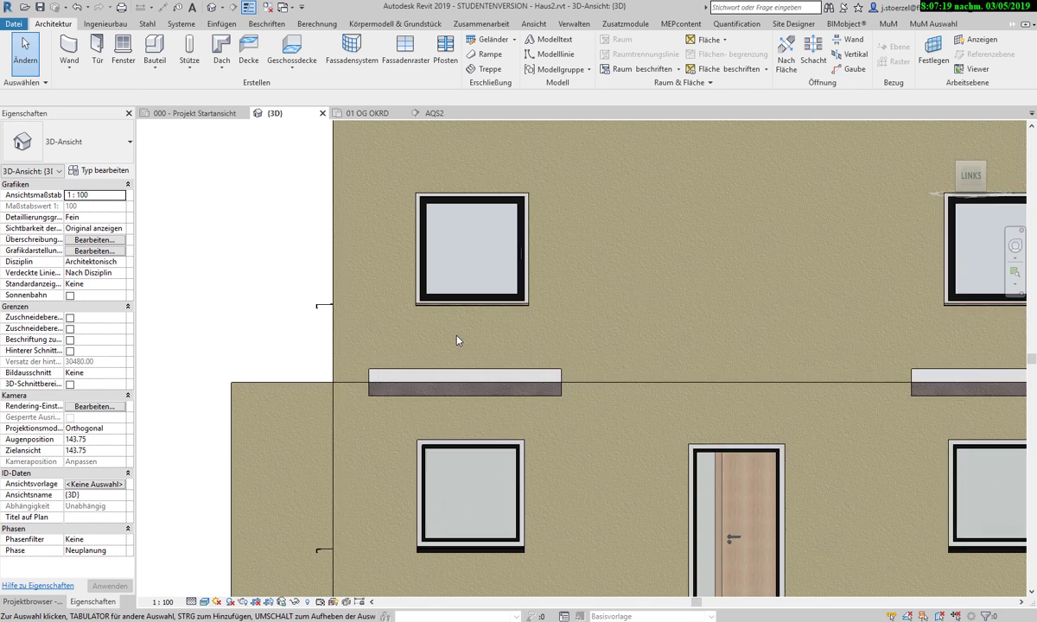
scroll(458, 341, "up", 1)
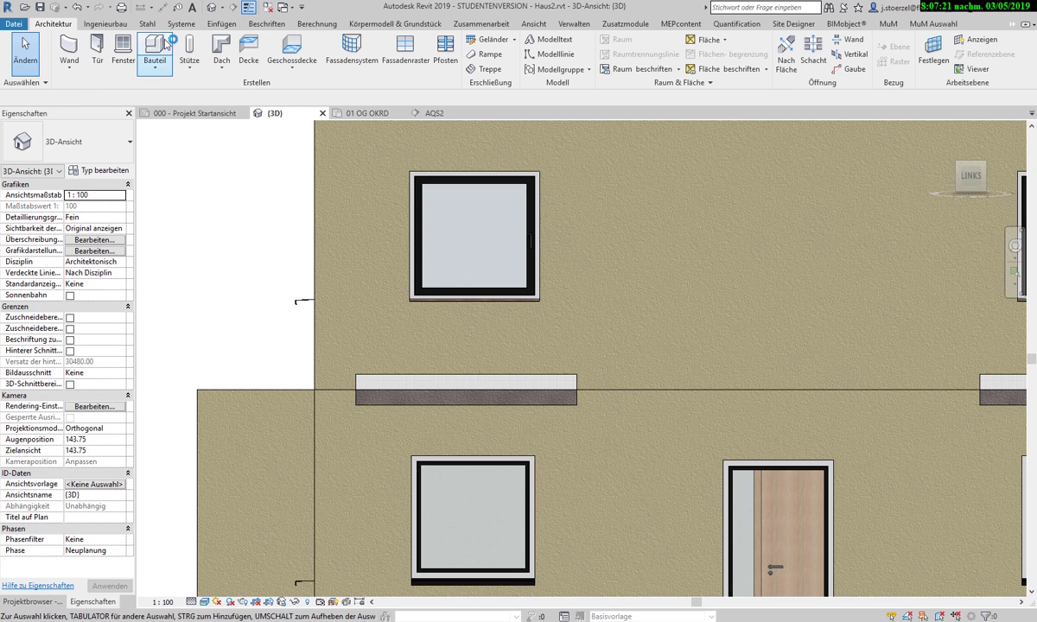
Step: Align the upper-left upper-floor window to the chosen reference line
left_click(1013, 25)
left_click(1008, 48)
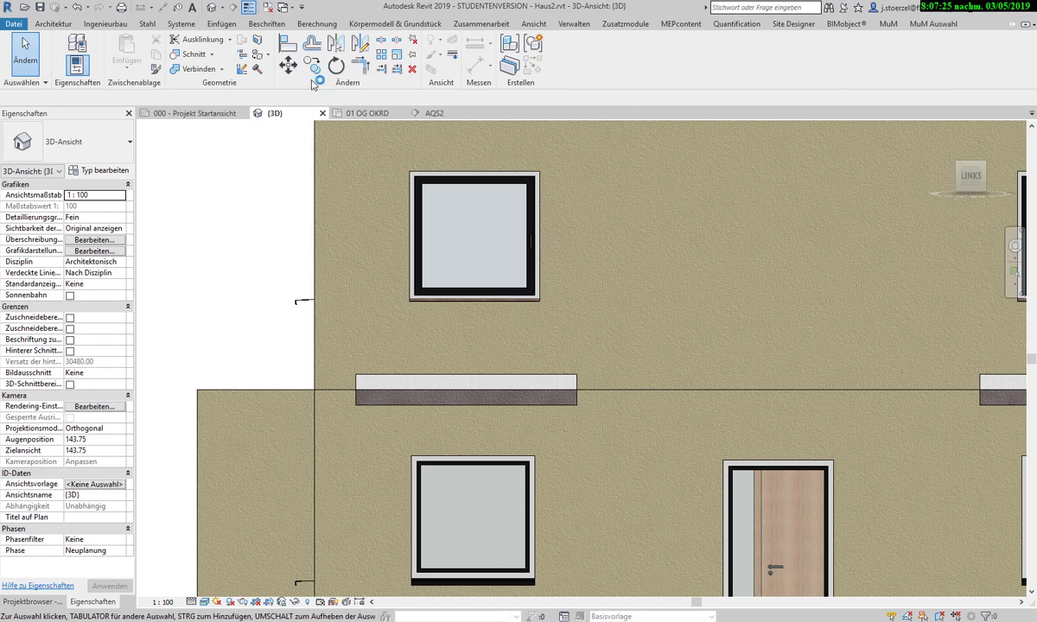
left_click(288, 45)
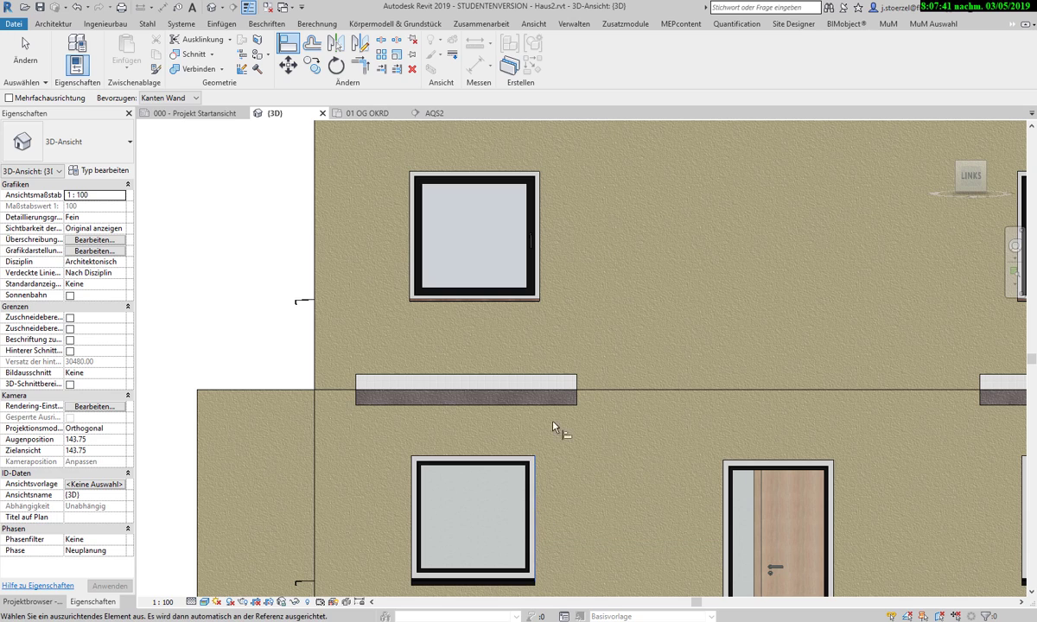
scroll(518, 311, "down", 2)
scroll(501, 311, "up", 1)
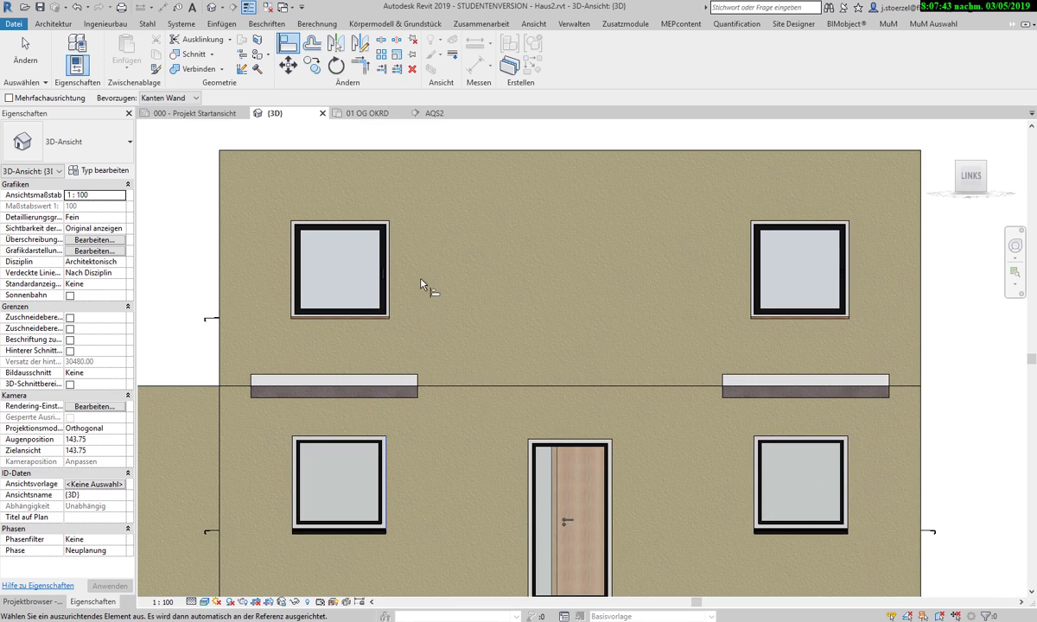
scroll(397, 268, "up", 1)
scroll(403, 277, "up", 1)
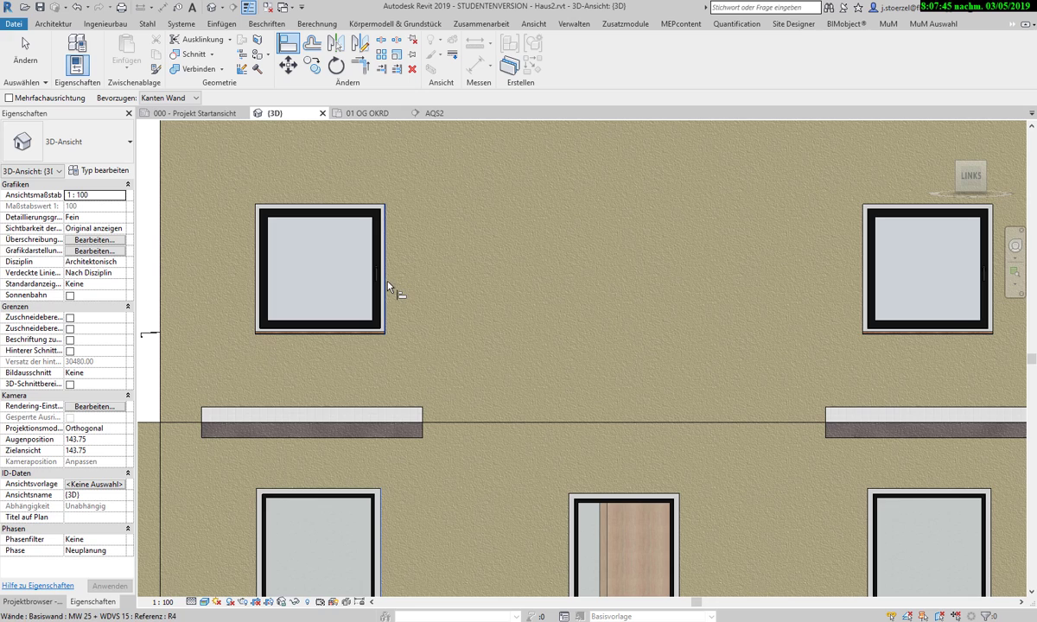
left_click(387, 288)
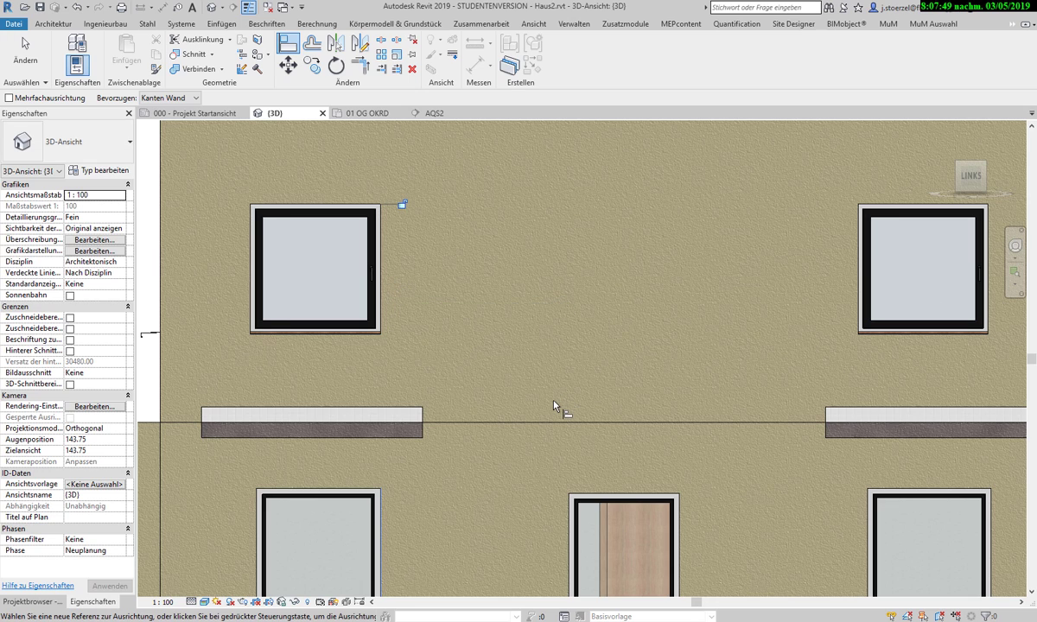
Step: Orbit to a corner perspective and select the upper-right upper-floor window
scroll(553, 406, "down", 1)
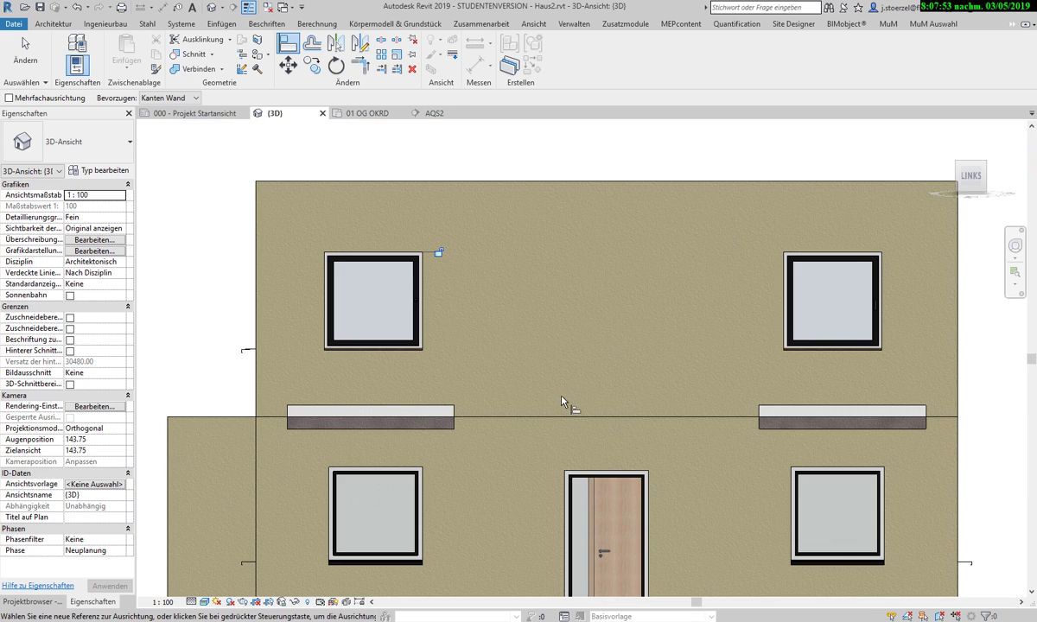
scroll(533, 347, "down", 1)
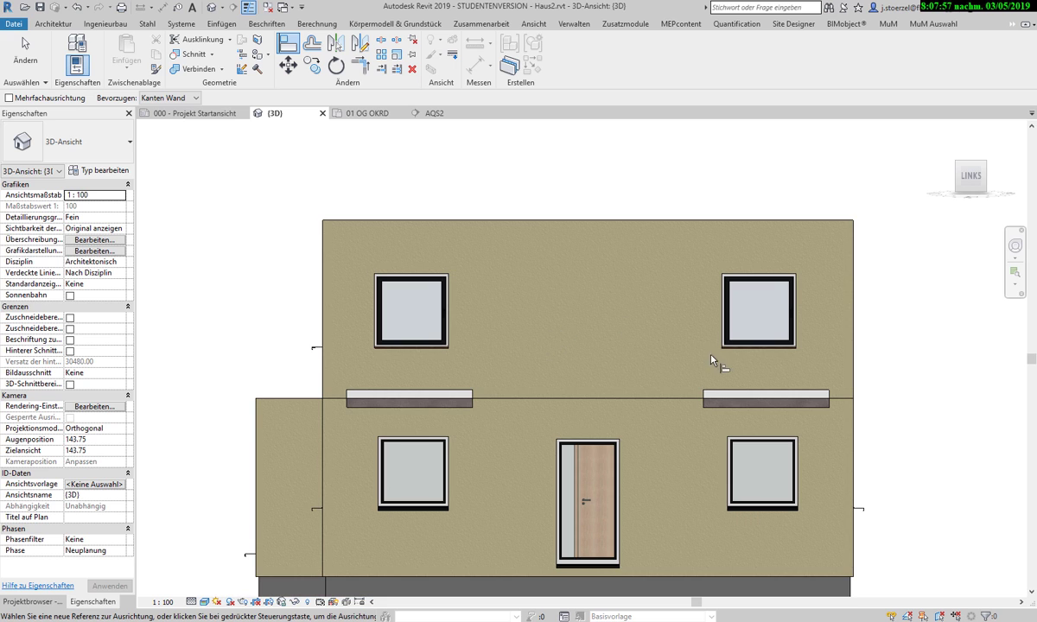
mouse_move(862, 474)
middle_mouse_down("shift")
mouse_move(741, 487)
mouse_move(433, 580)
mouse_move(851, 501)
mouse_move(877, 472)
mouse_move(918, 478)
mouse_move(822, 503)
mouse_move(760, 488)
mouse_move(854, 456)
middle_mouse_up("shift")
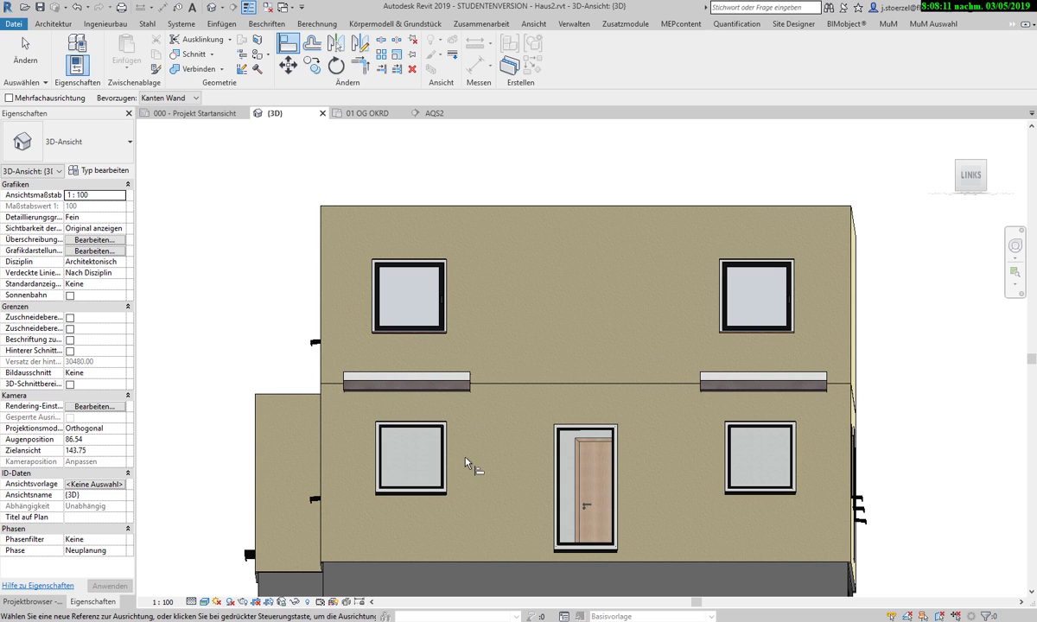
left_click(743, 315)
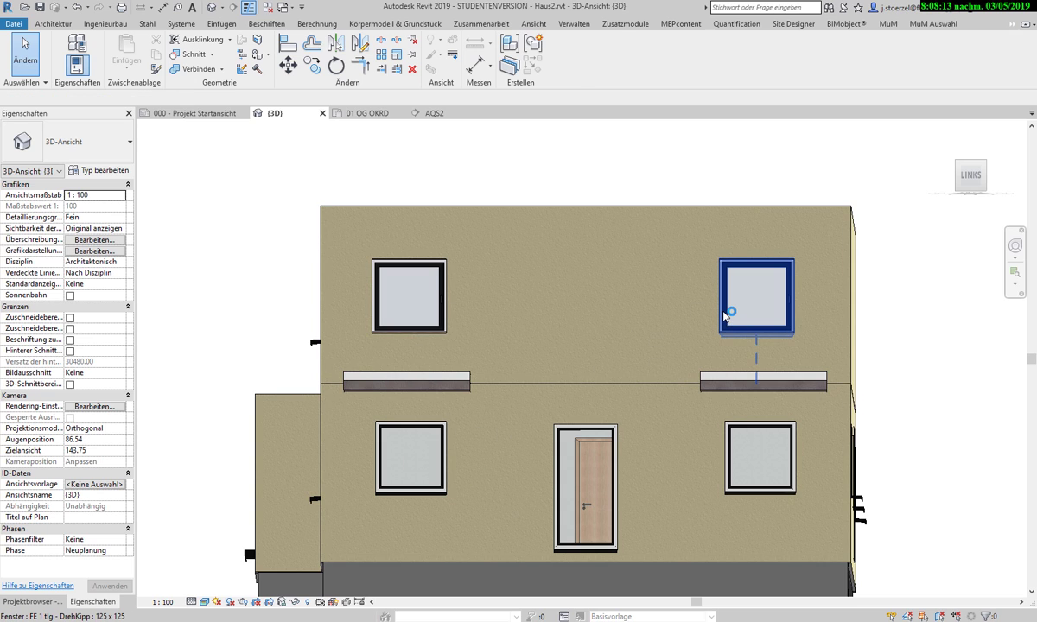
Step: Shift the upper-right window left until its temporary dimensions read 280 and 92.5
left_click_drag(718, 313, 695, 313)
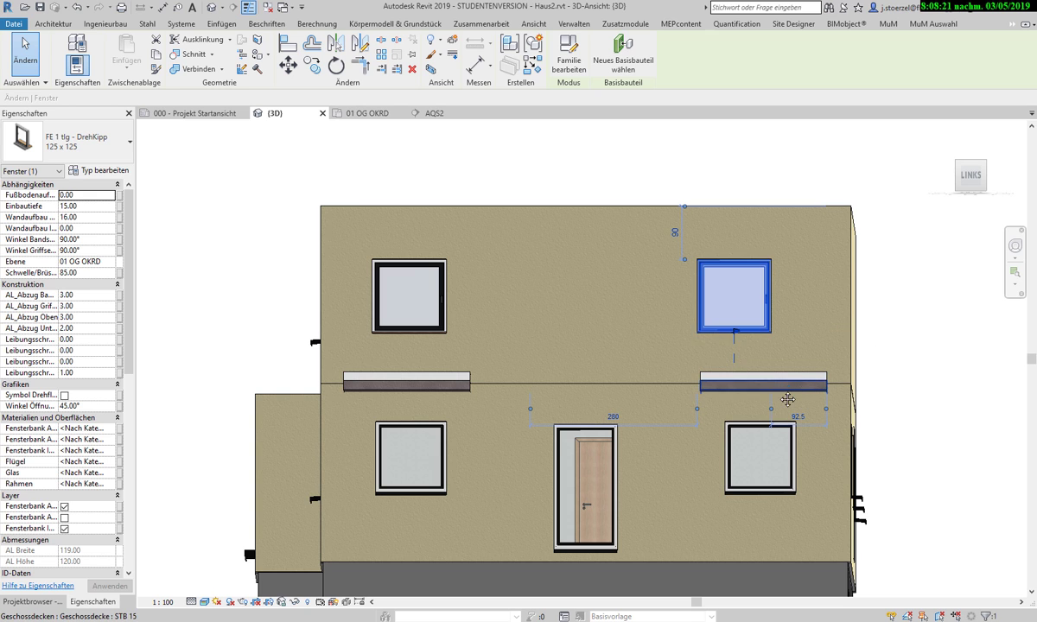
middle_click_drag(787, 399, 579, 481, "shift")
scroll(800, 242, "up", 3)
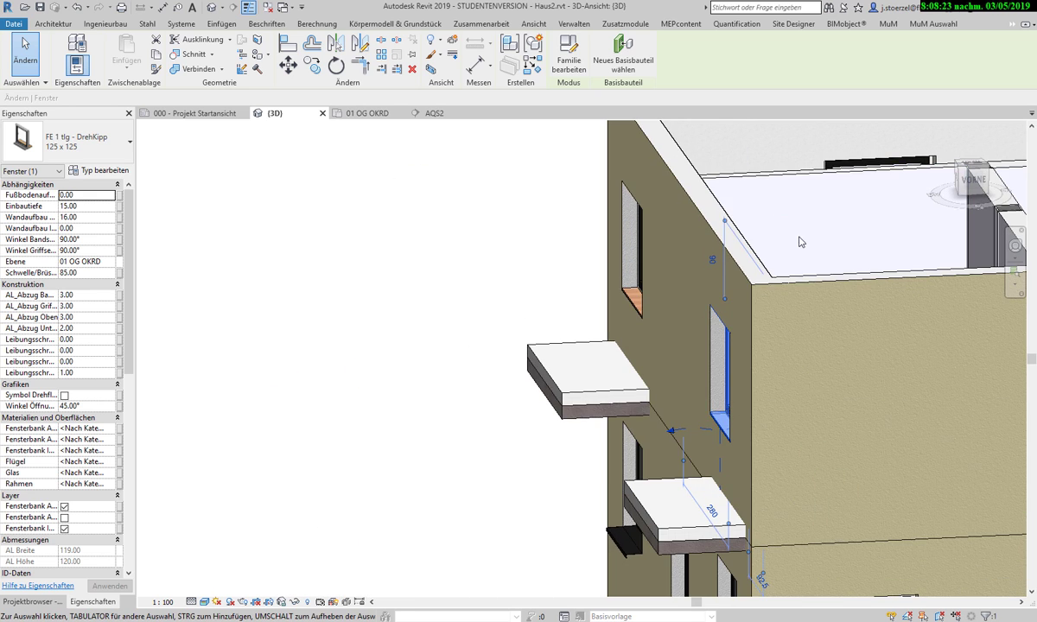
mouse_move(800, 242)
middle_mouse_down("shift")
mouse_move(635, 427)
mouse_move(570, 380)
mouse_move(782, 363)
mouse_move(925, 334)
mouse_move(931, 317)
mouse_move(866, 352)
mouse_move(629, 362)
middle_mouse_up("shift")
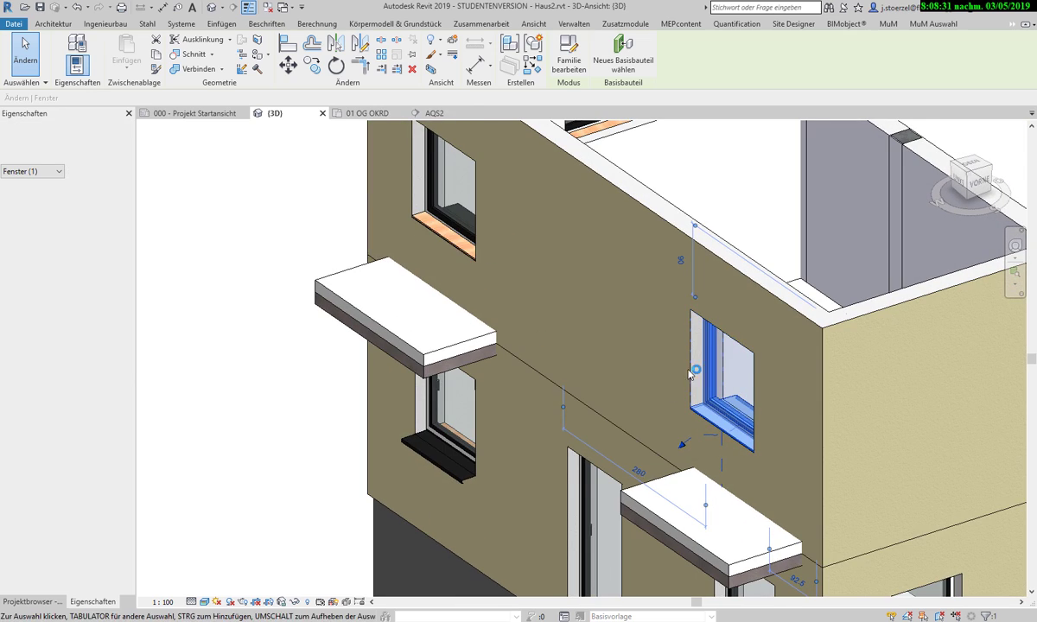
scroll(691, 374, "down", 2)
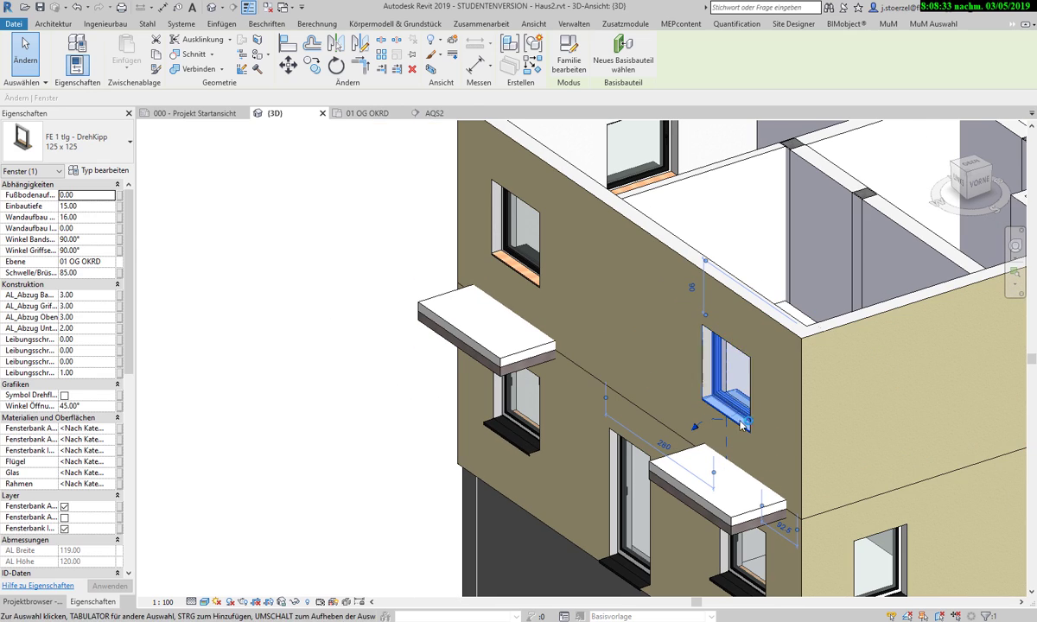
mouse_move(741, 425)
middle_mouse_down("shift")
mouse_move(566, 280)
mouse_move(495, 399)
middle_mouse_up("shift")
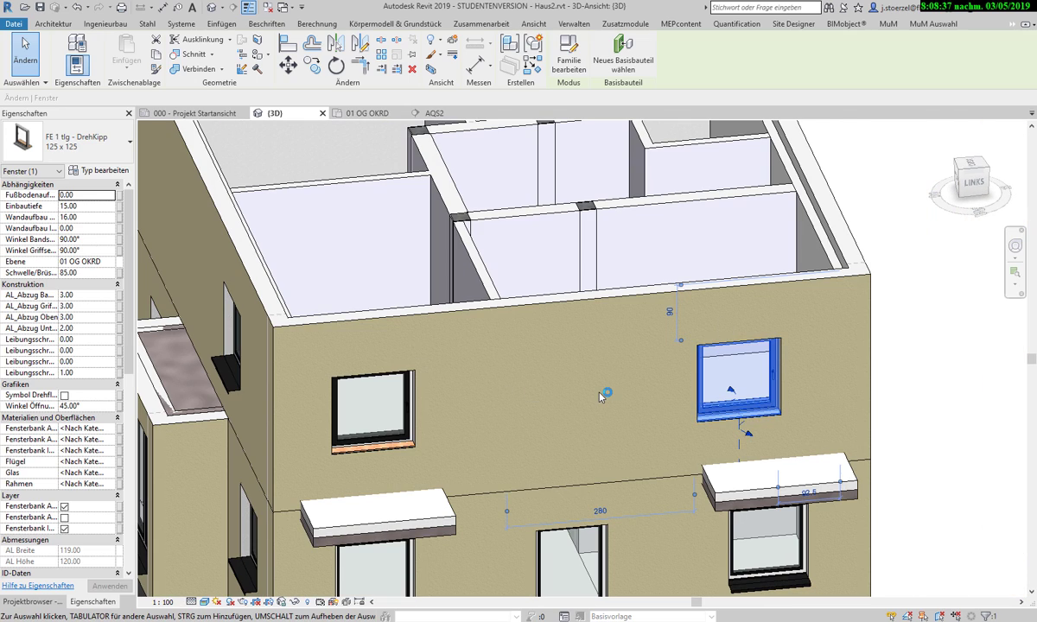
Step: Orbit around the house to check the window's position, then deselect it
middle_click_drag(603, 396, 511, 384, "shift")
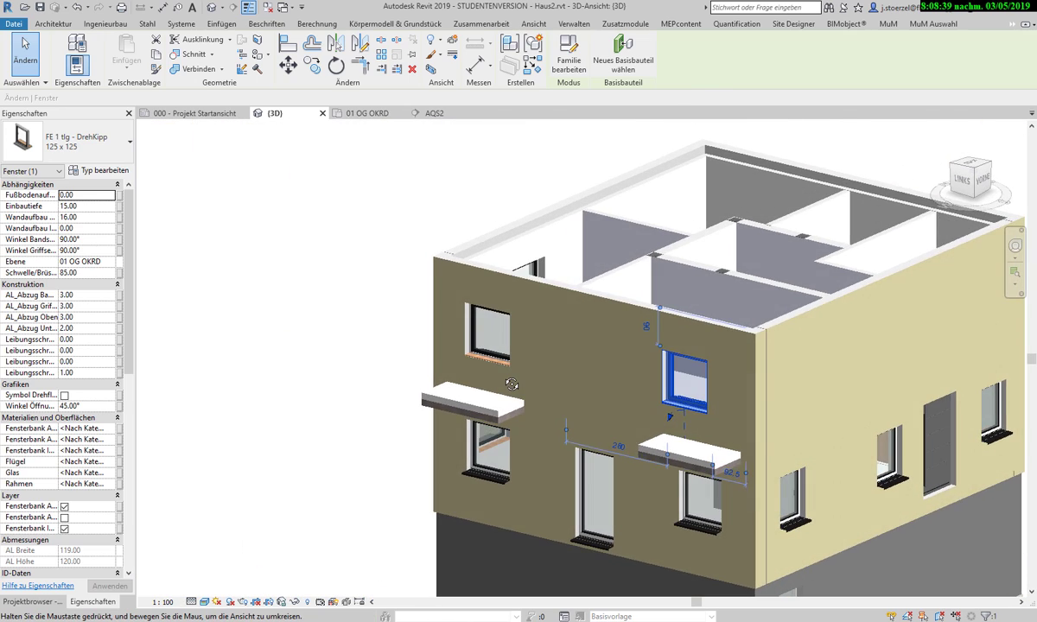
scroll(497, 380, "up", 2)
scroll(497, 380, "up", 2)
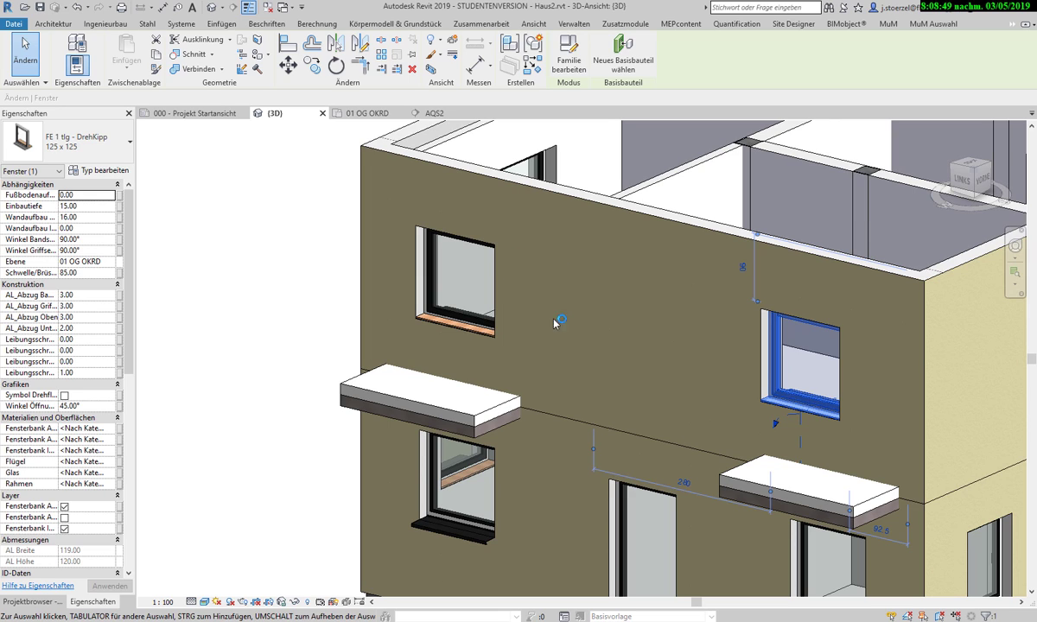
mouse_move(598, 409)
middle_mouse_down("shift")
mouse_move(812, 400)
mouse_move(675, 410)
middle_mouse_up("shift")
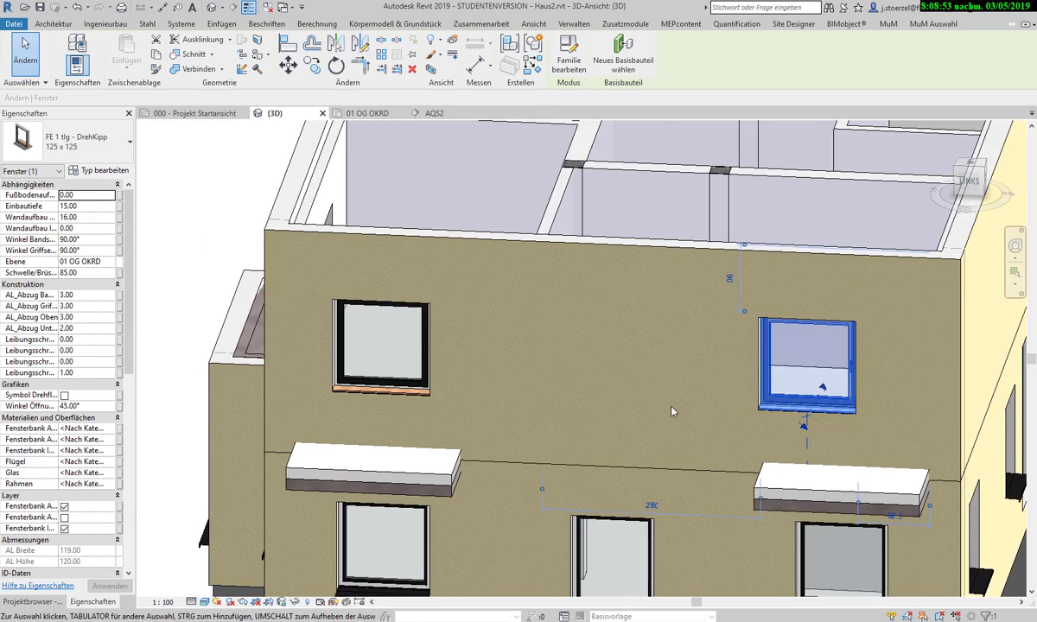
scroll(675, 410, "down", 2)
key("Escape")
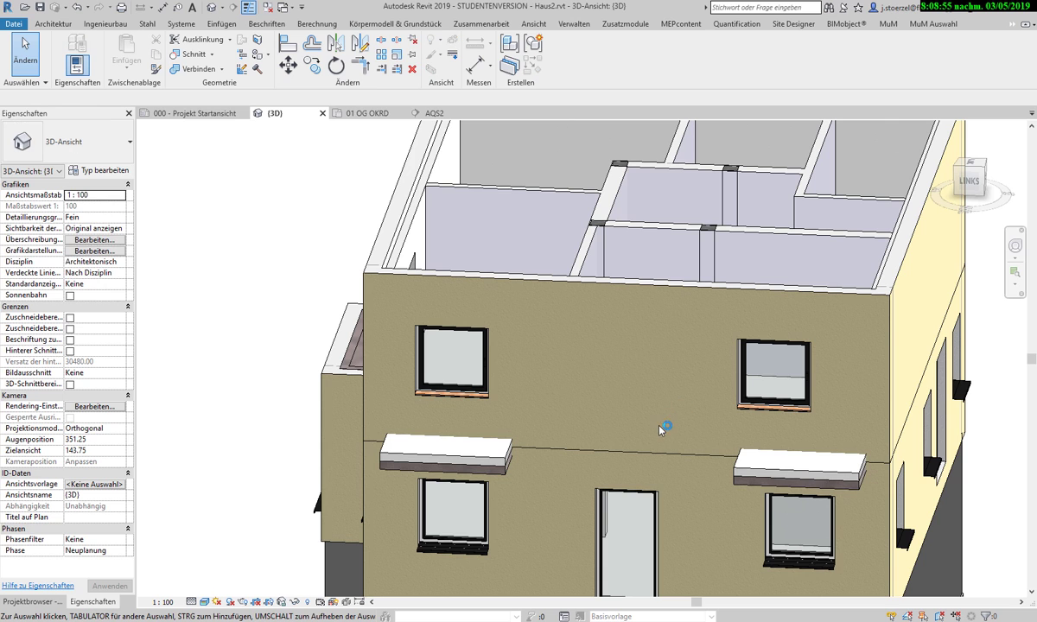
mouse_move(612, 422)
middle_mouse_down("shift")
mouse_move(695, 416)
mouse_move(684, 429)
middle_mouse_up("shift")
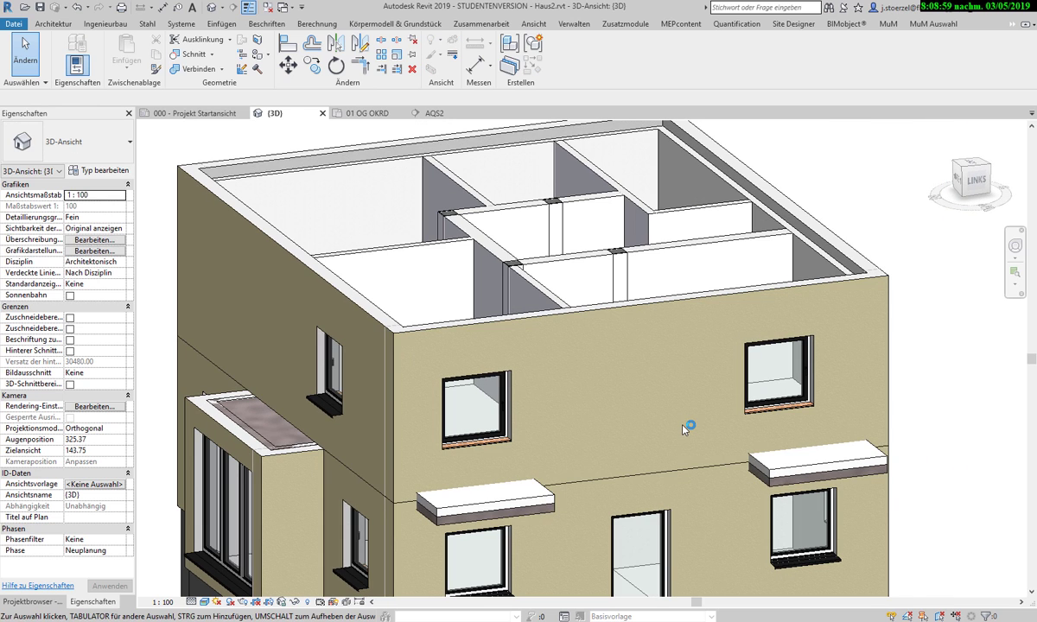
Step: Switch to the 01 OG OKRD plan and window-select every upper-floor element
left_click(366, 113)
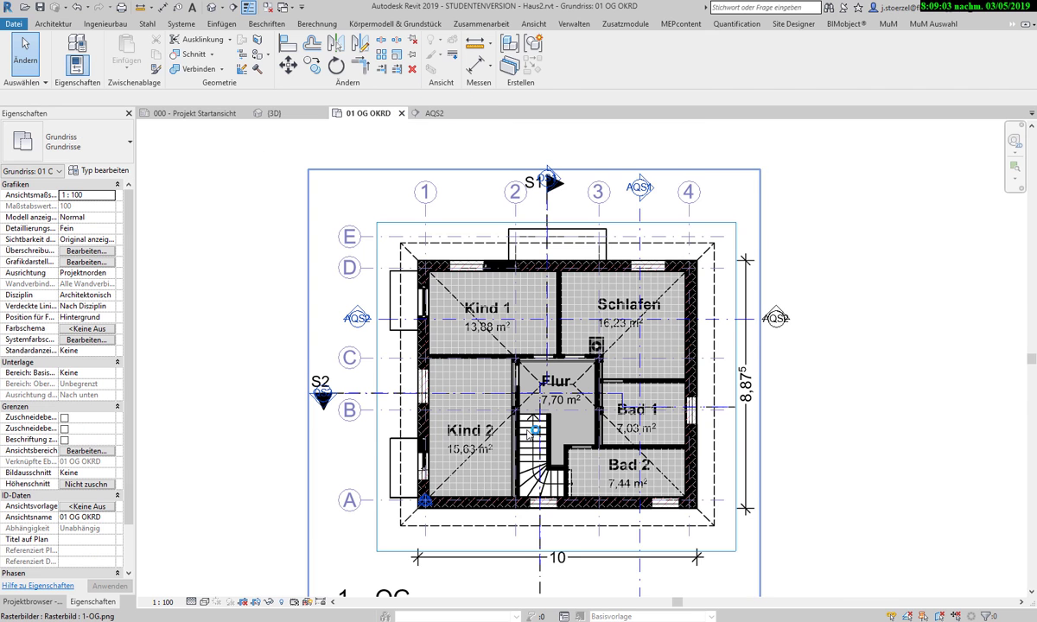
scroll(530, 433, "up", 2)
scroll(530, 432, "up", 1)
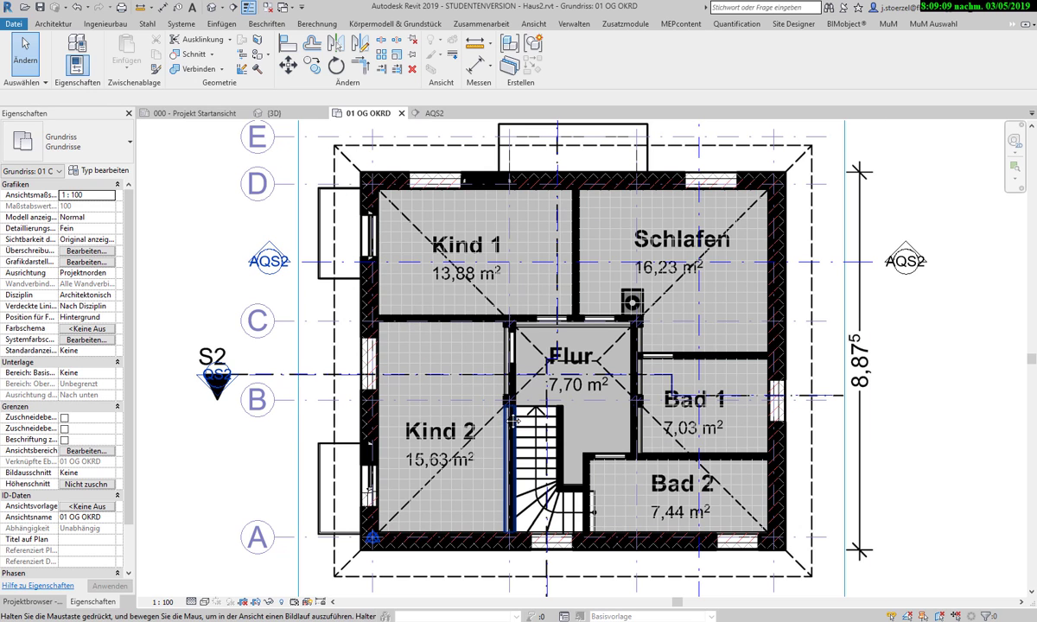
middle_click_drag(494, 399, 457, 430)
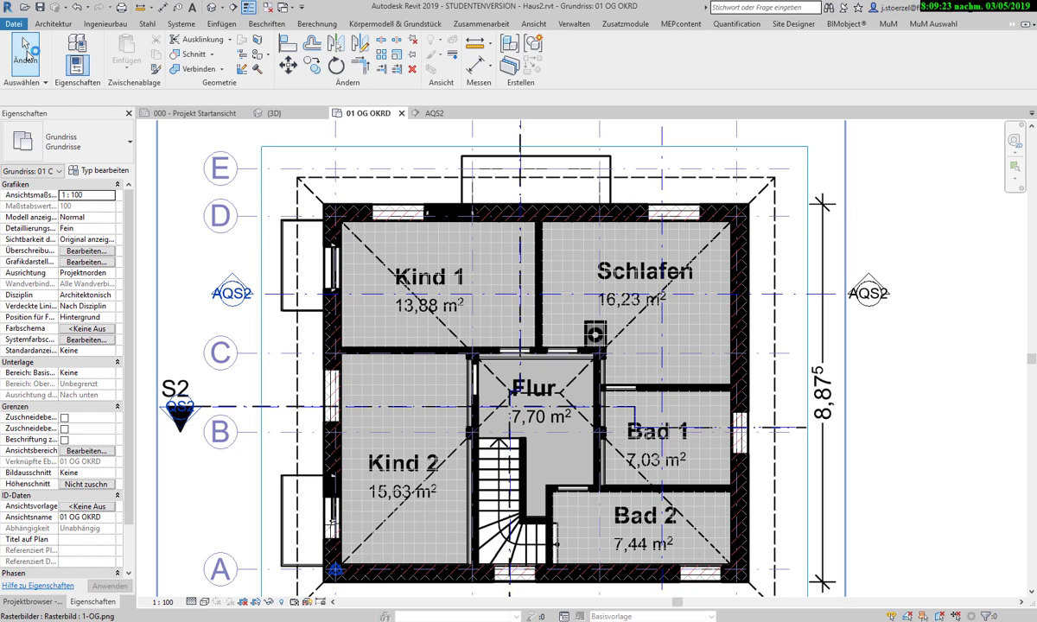
left_click_drag(236, 126, 784, 590)
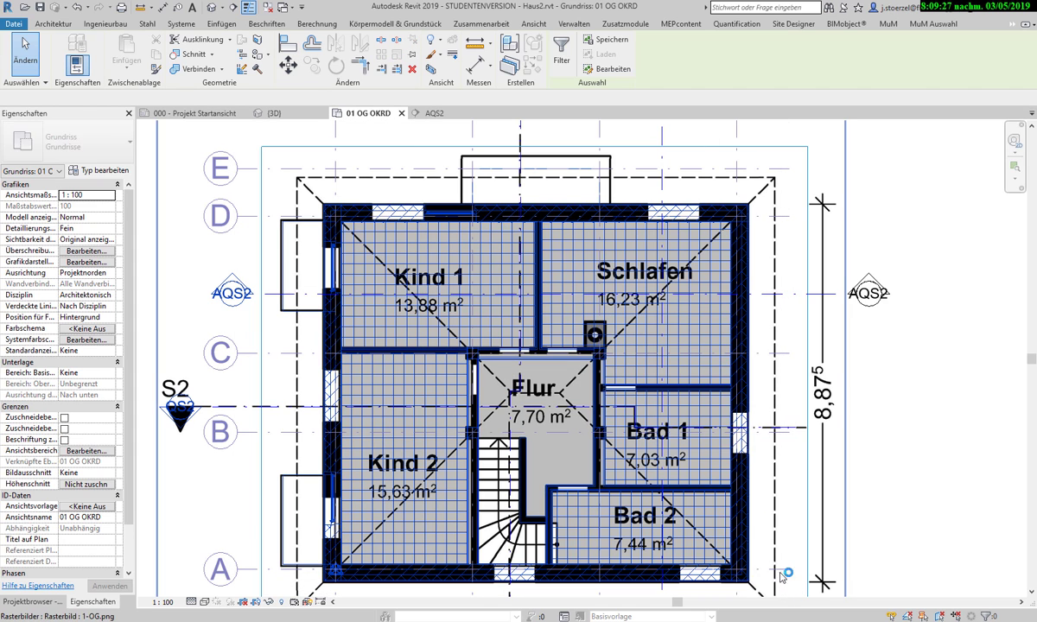
left_click(560, 52)
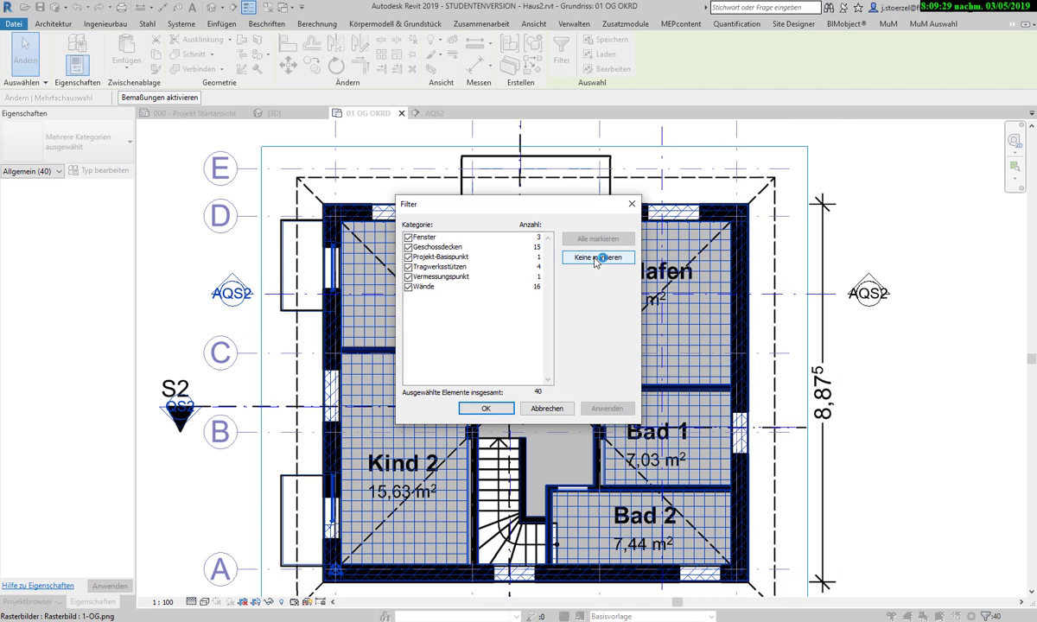
left_click(597, 257)
left_click(408, 237)
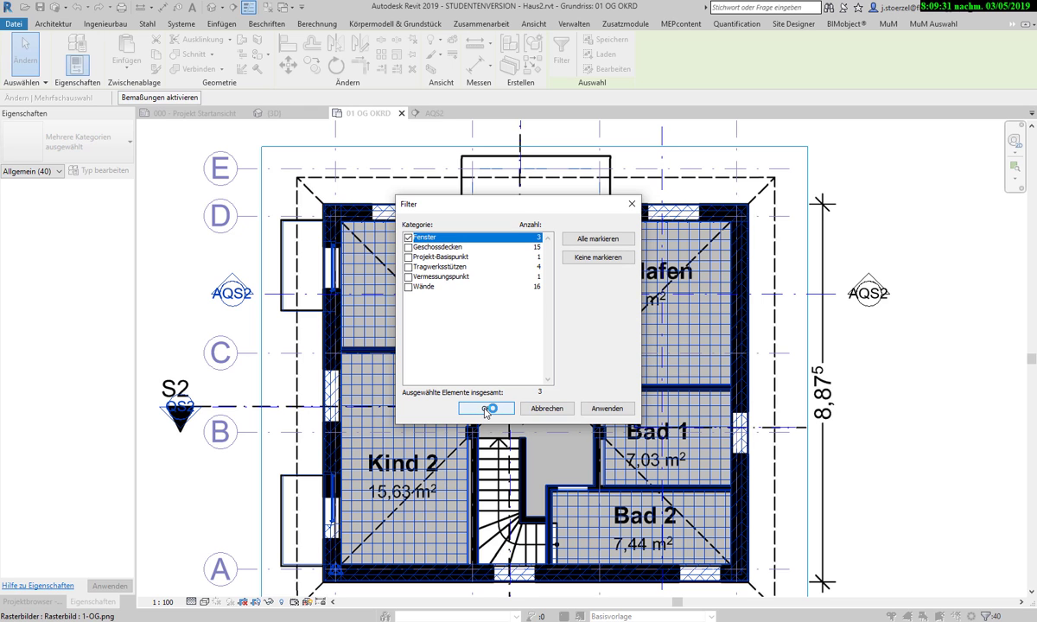
left_click(498, 411)
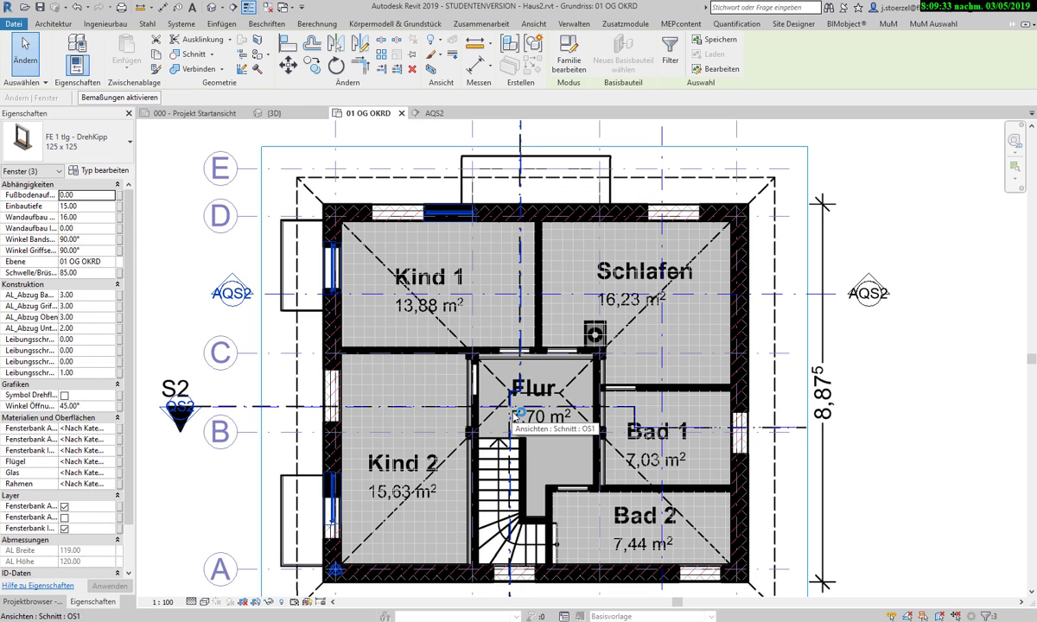
key("Escape")
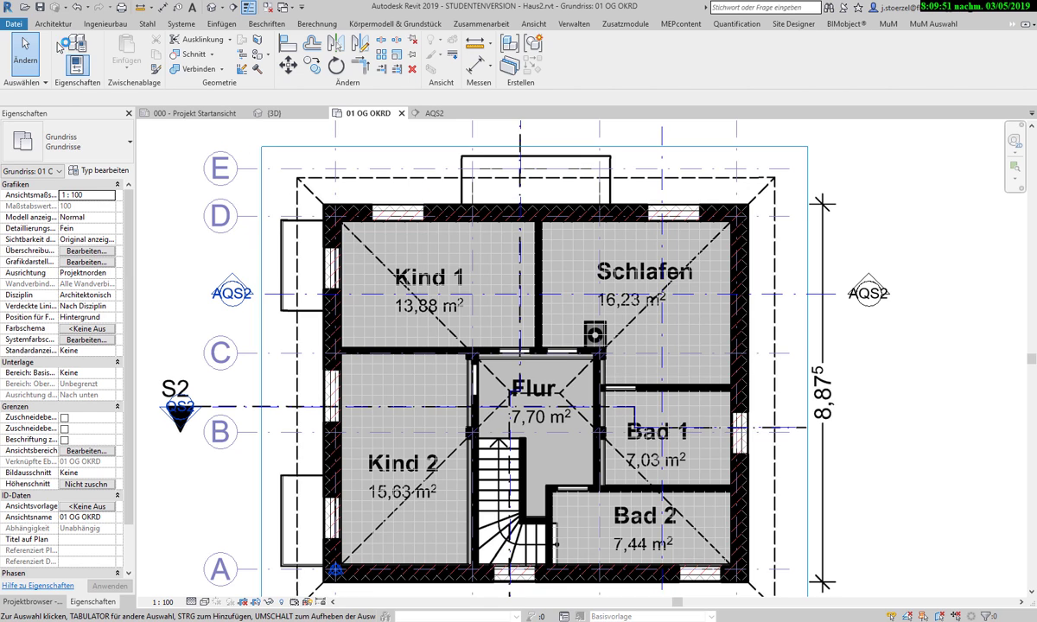
Step: Start the Fenster tool and place an FE 1 tlg - DrehKipp 125 x 125 window in Schlafen's top wall
left_click(54, 24)
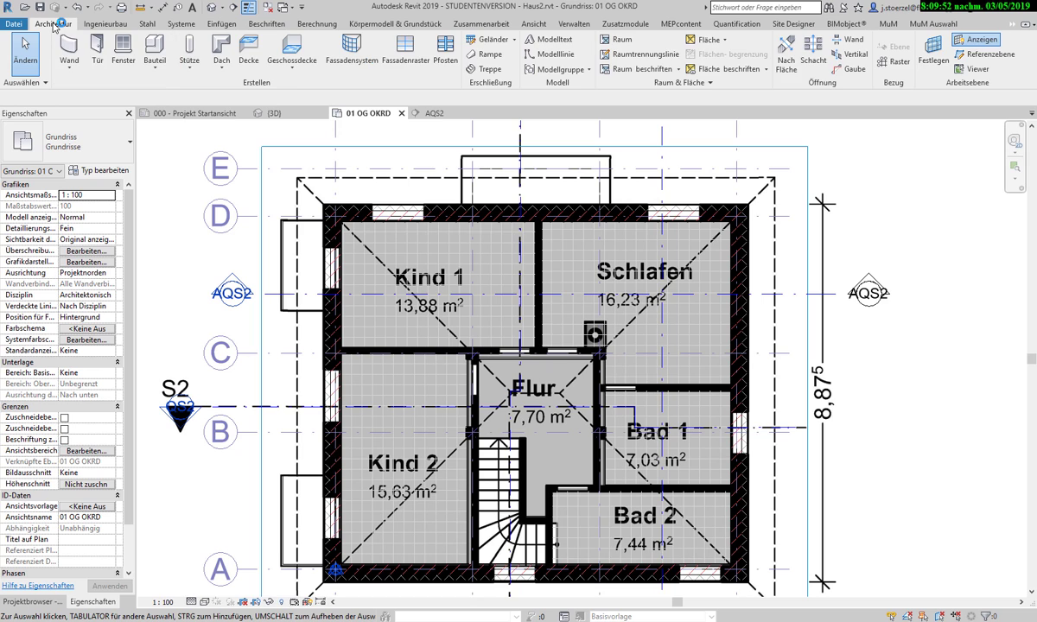
left_click(123, 57)
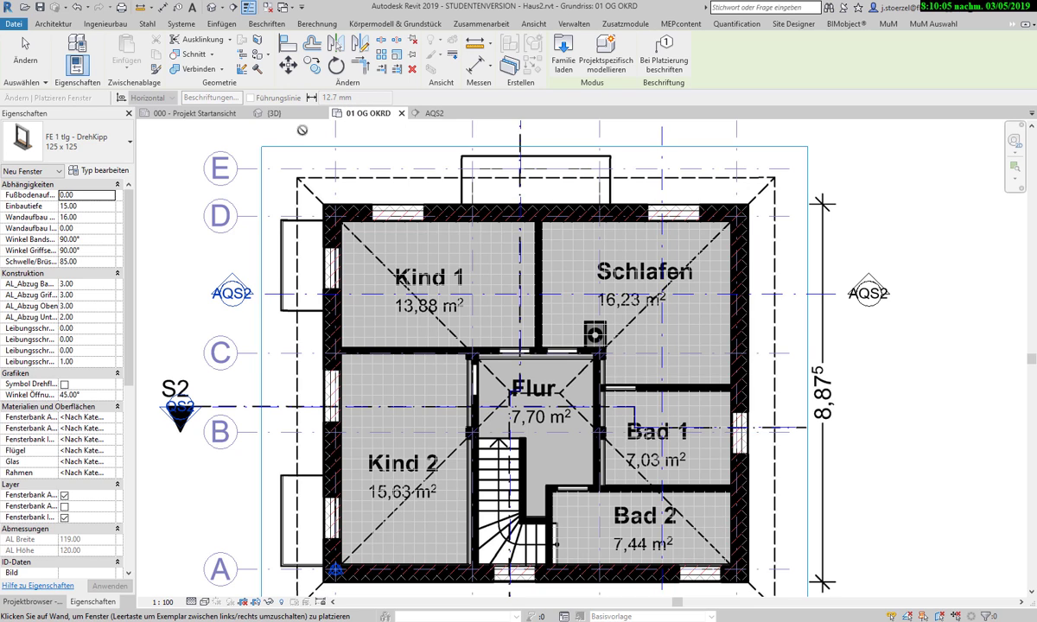
left_click(670, 211)
Step: Zoom the 01 OG OKRD plan in on Kind 1's top wall
scroll(79, 262, "down", 2)
scroll(79, 262, "down", 2)
scroll(80, 262, "down", 1)
scroll(80, 261, "down", 1)
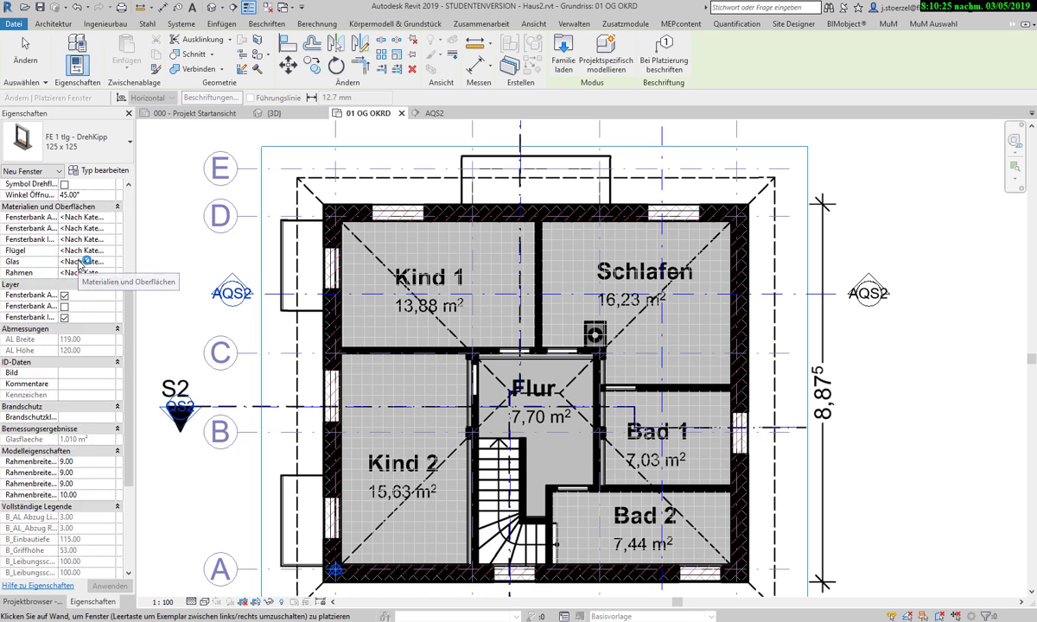
scroll(80, 262, "down", 3)
scroll(79, 264, "up", 1)
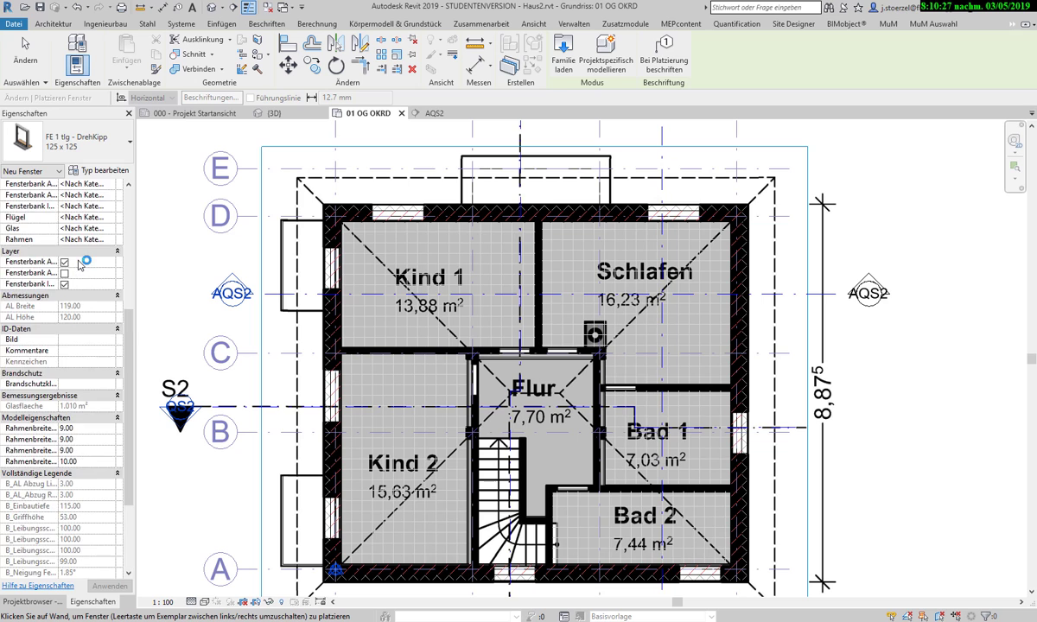
scroll(80, 263, "up", 4)
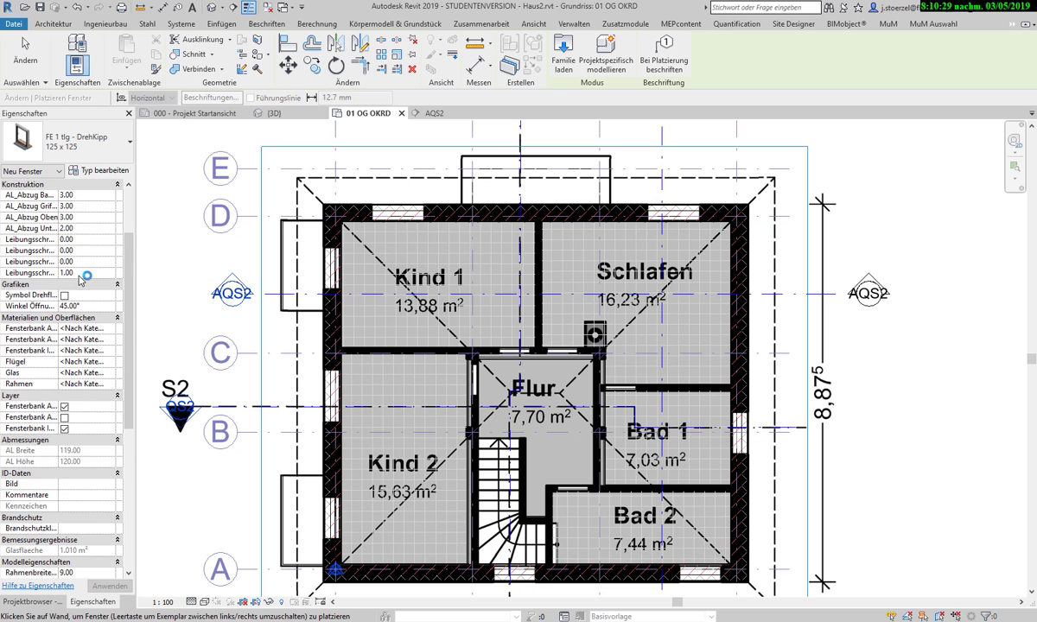
scroll(84, 275, "up", 3)
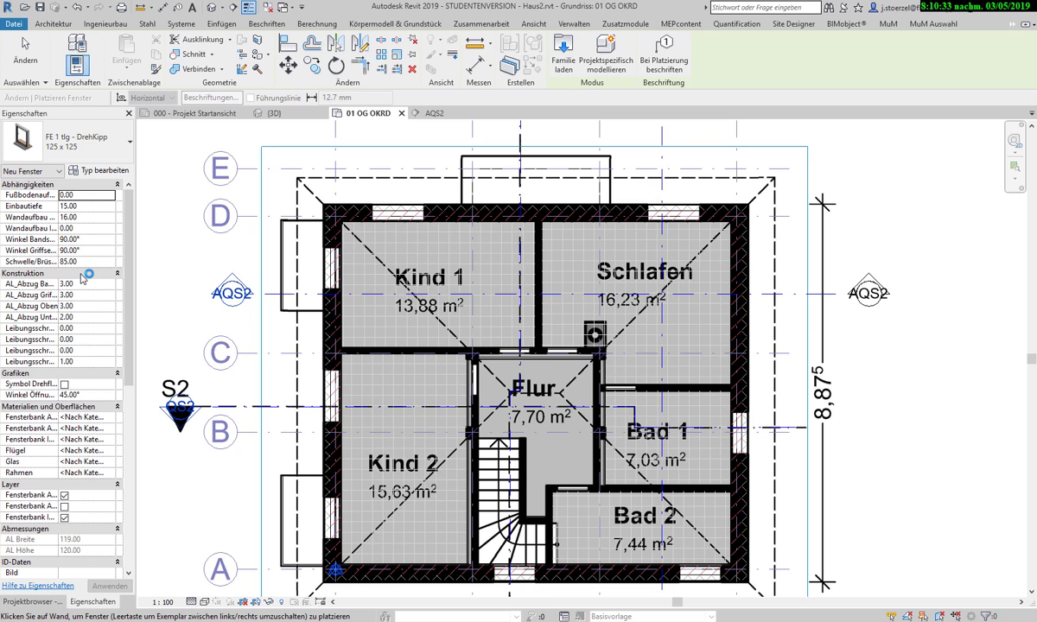
scroll(84, 278, "down", 2)
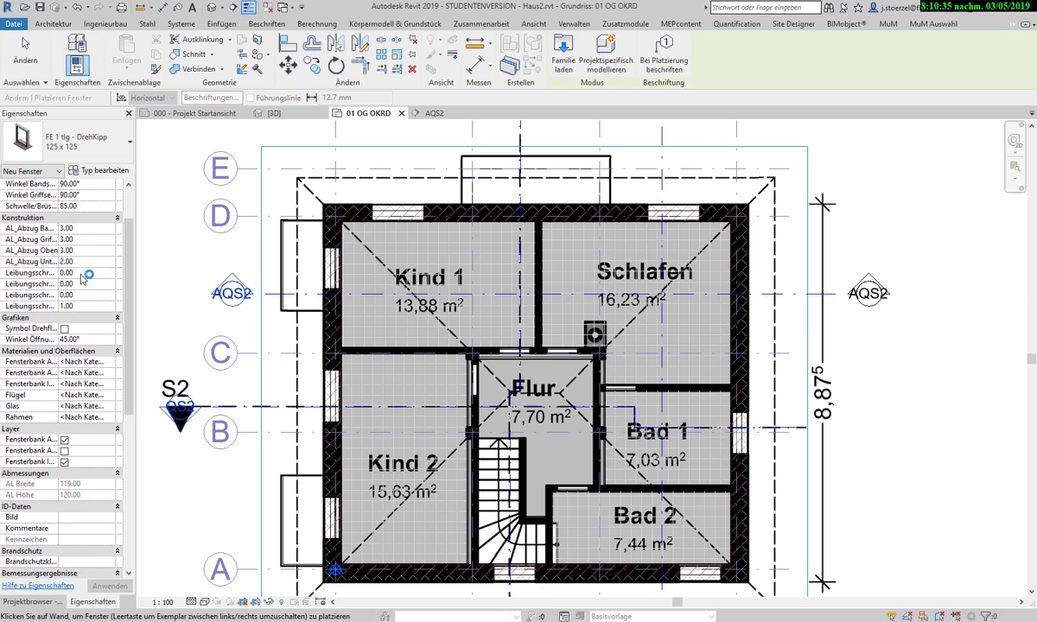
scroll(84, 277, "down", 1)
scroll(84, 275, "down", 2)
scroll(84, 275, "down", 1)
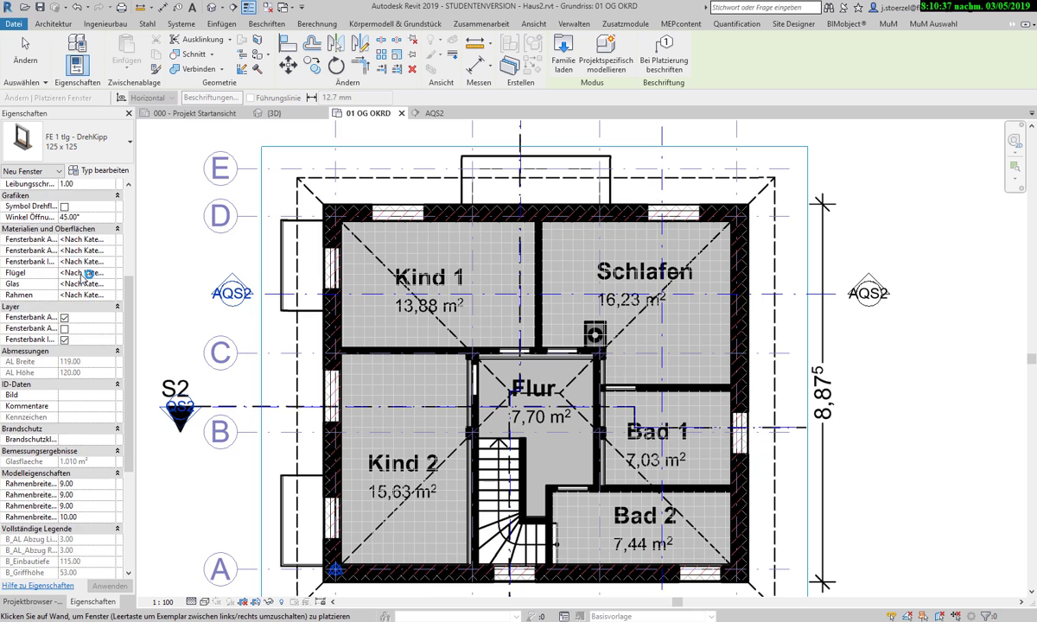
scroll(84, 275, "down", 1)
scroll(83, 277, "down", 2)
scroll(83, 277, "up", 3)
scroll(83, 277, "up", 3)
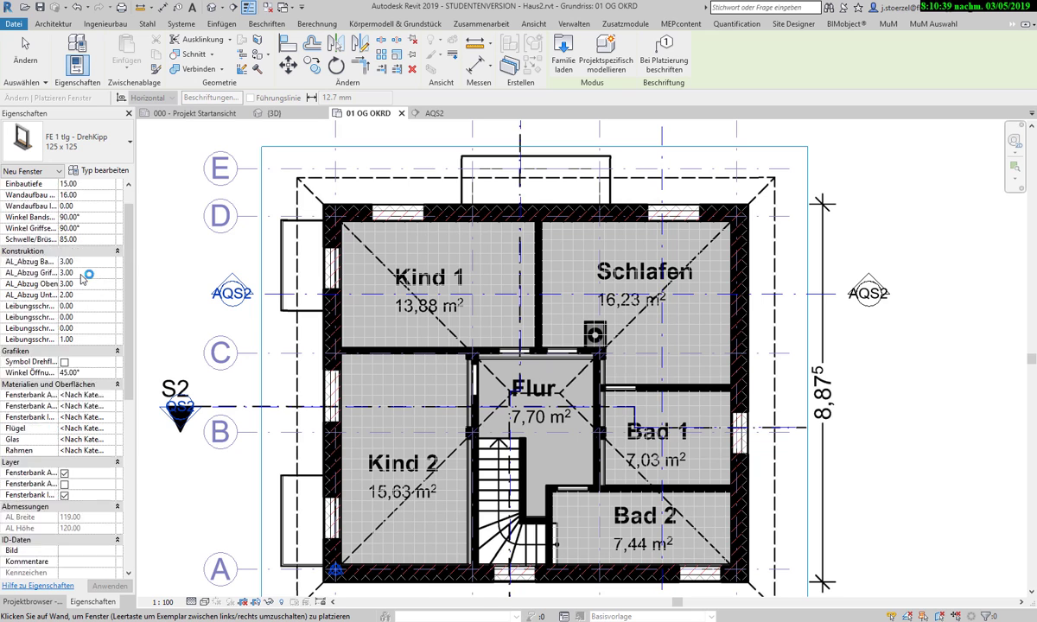
scroll(83, 277, "up", 2)
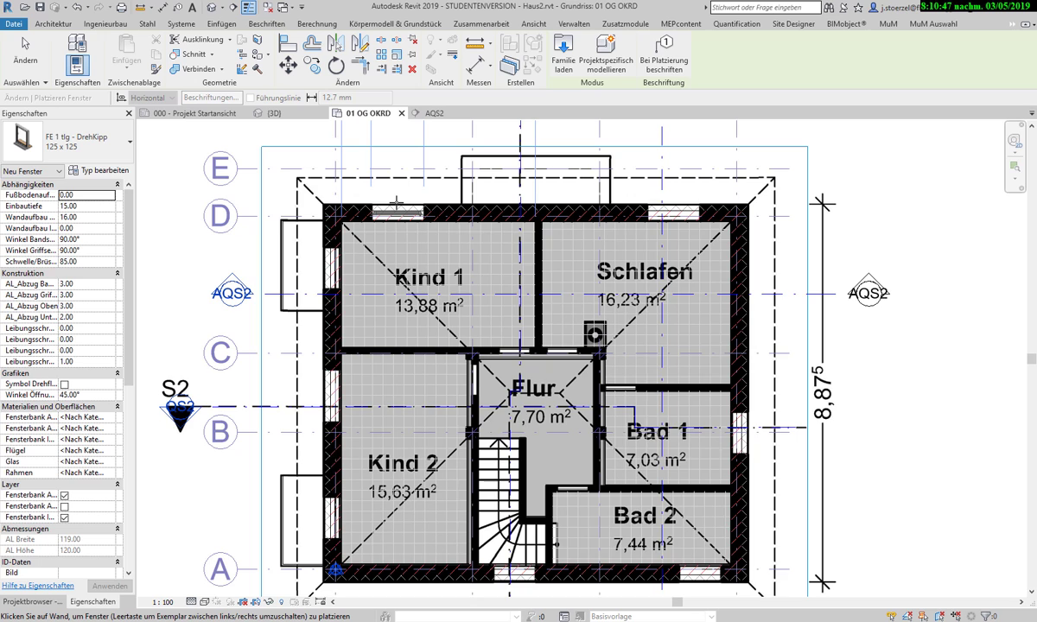
scroll(396, 203, "up", 3)
scroll(395, 202, "up", 1)
scroll(396, 202, "up", 1)
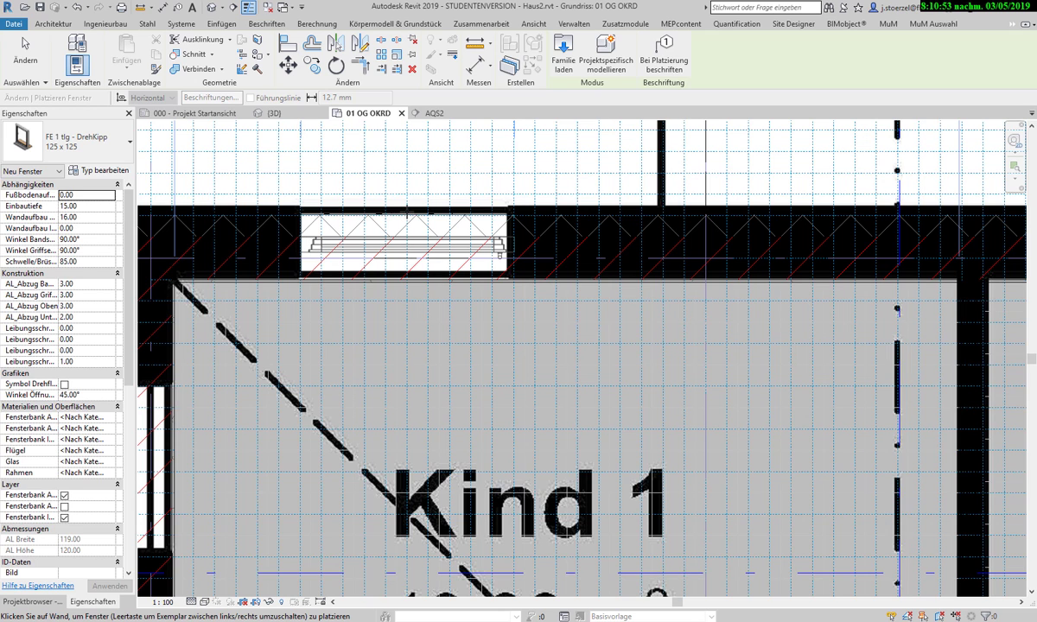
Step: Place a window in Kind 1's top wall, then pan across Schlafen, Kind 2, Flur and Bad 2
left_click(404, 245)
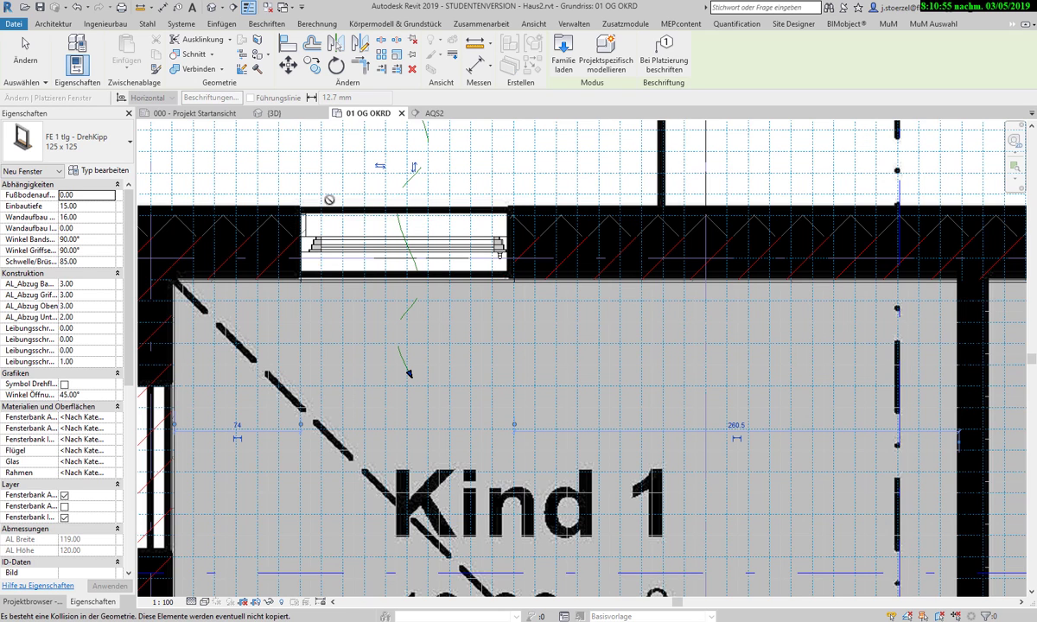
scroll(309, 197, "down", 2)
middle_click_drag(998, 223, 652, 206)
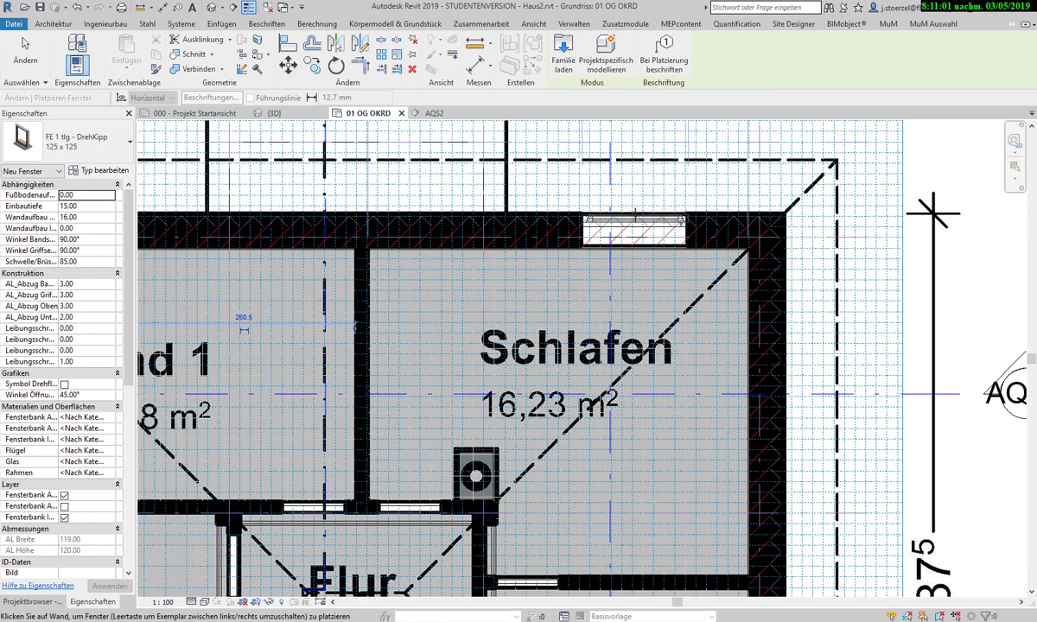
scroll(551, 196, "down", 2)
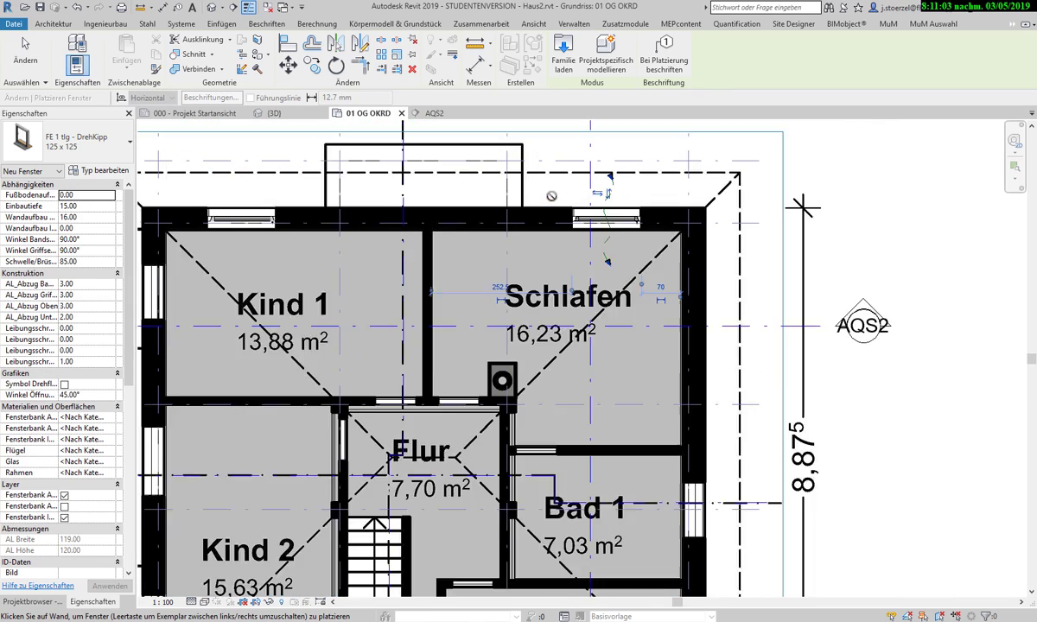
mouse_move(624, 465)
middle_mouse_down()
mouse_move(614, 275)
mouse_move(640, 332)
mouse_move(640, 371)
middle_mouse_up()
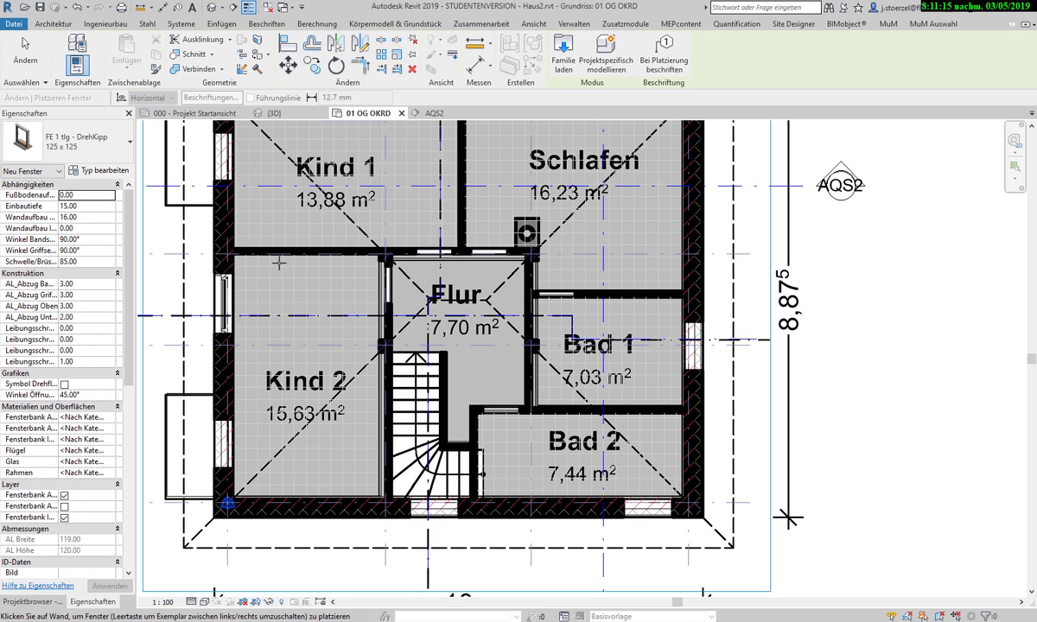
middle_click_drag(279, 263, 379, 395)
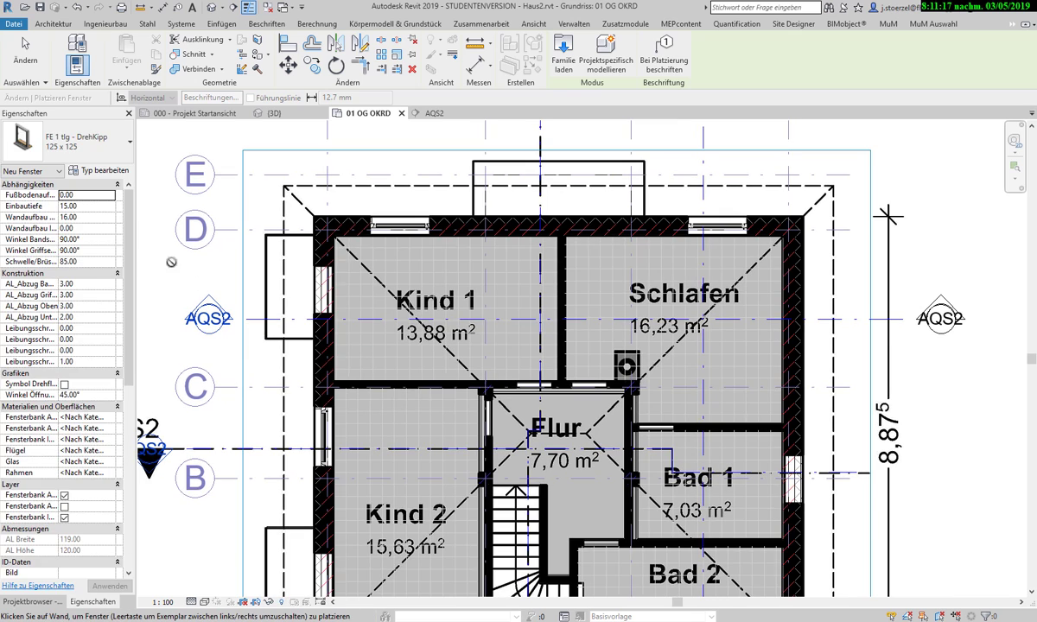
Step: Switch to the FE 1 tlg - DrehKipp 100 x 125 type and place it in Bad 1's outer right wall
left_click(111, 150)
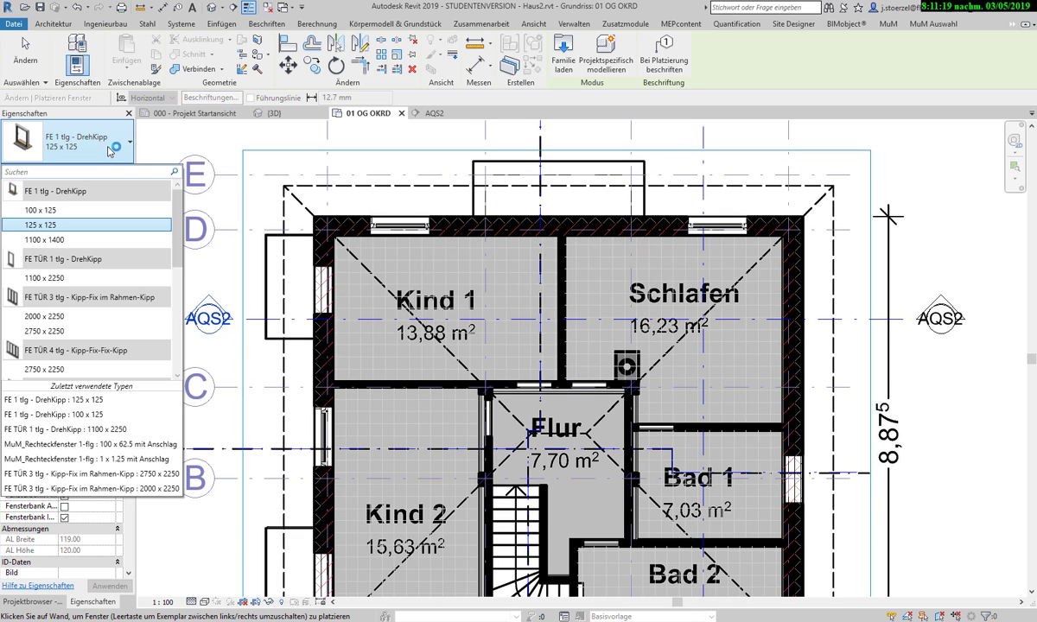
mouse_move(41, 210)
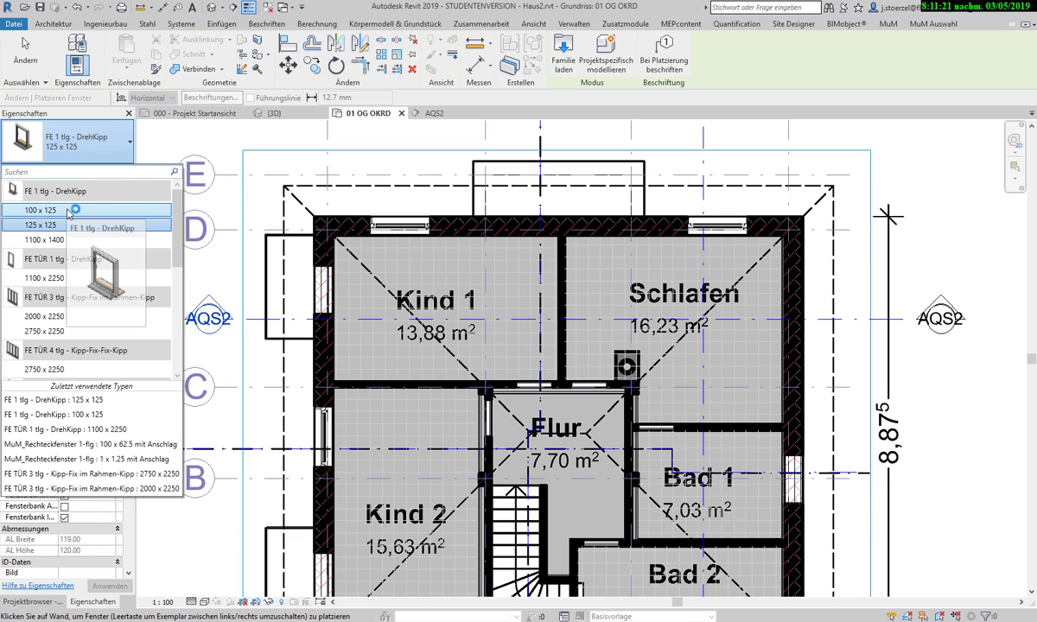
left_click(62, 210)
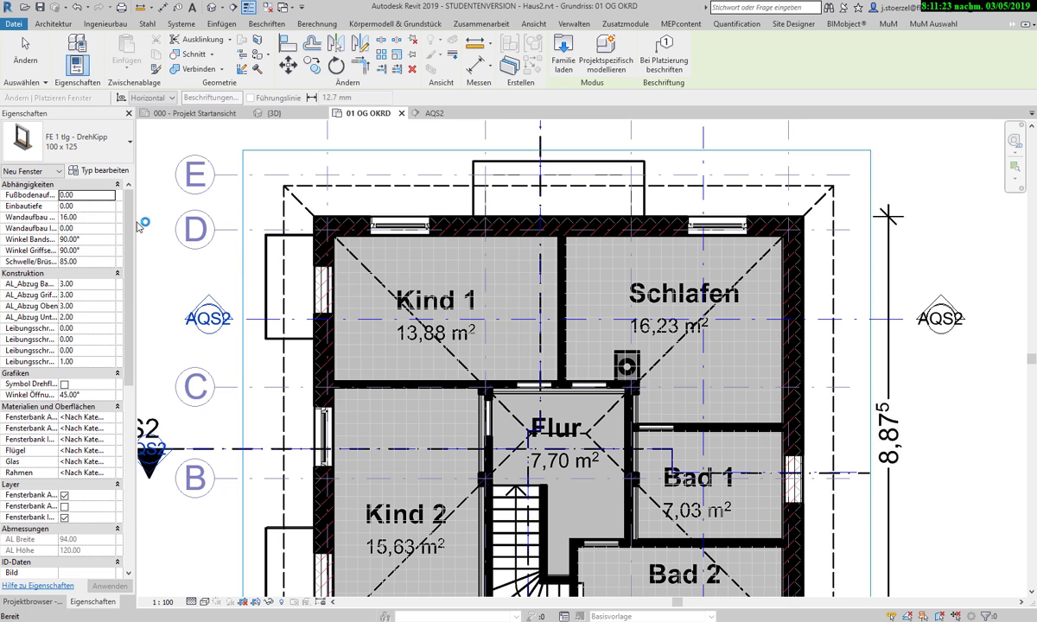
scroll(251, 169, "down", 2)
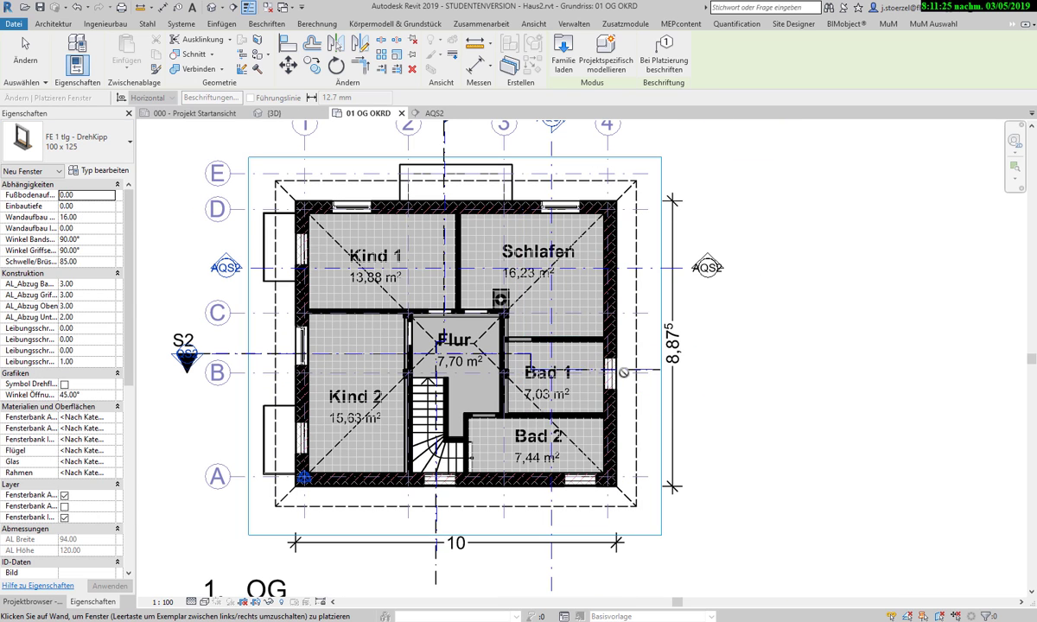
scroll(614, 371, "up", 3)
scroll(617, 372, "up", 2)
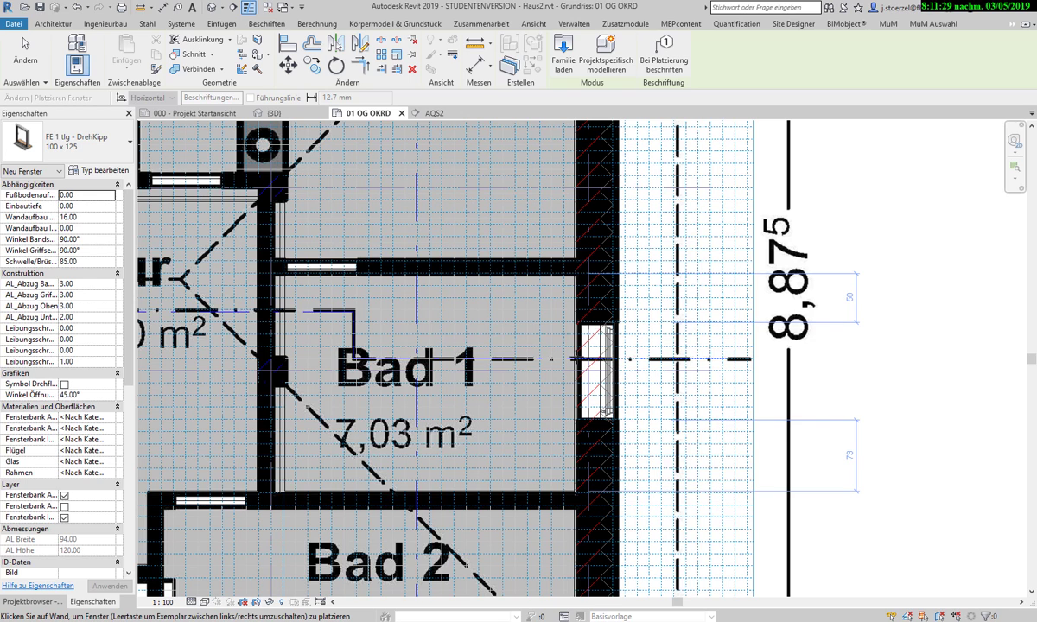
left_click(548, 346)
Step: Zoom and pan the plan to check the new window and bring Bad 2 into view
scroll(553, 348, "down", 1)
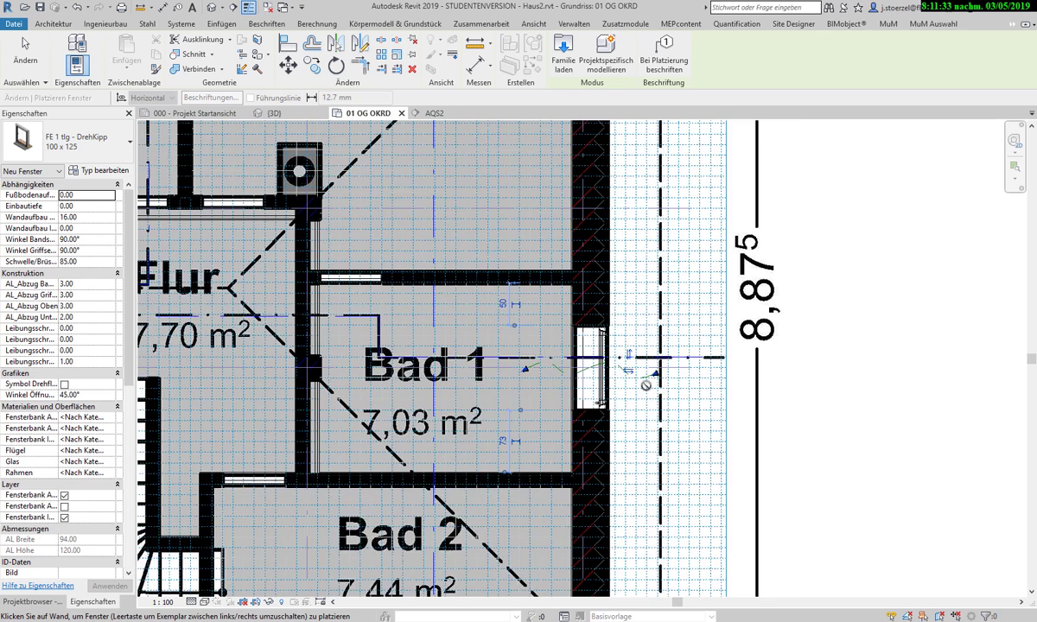
scroll(605, 337, "up", 1)
scroll(612, 322, "up", 2)
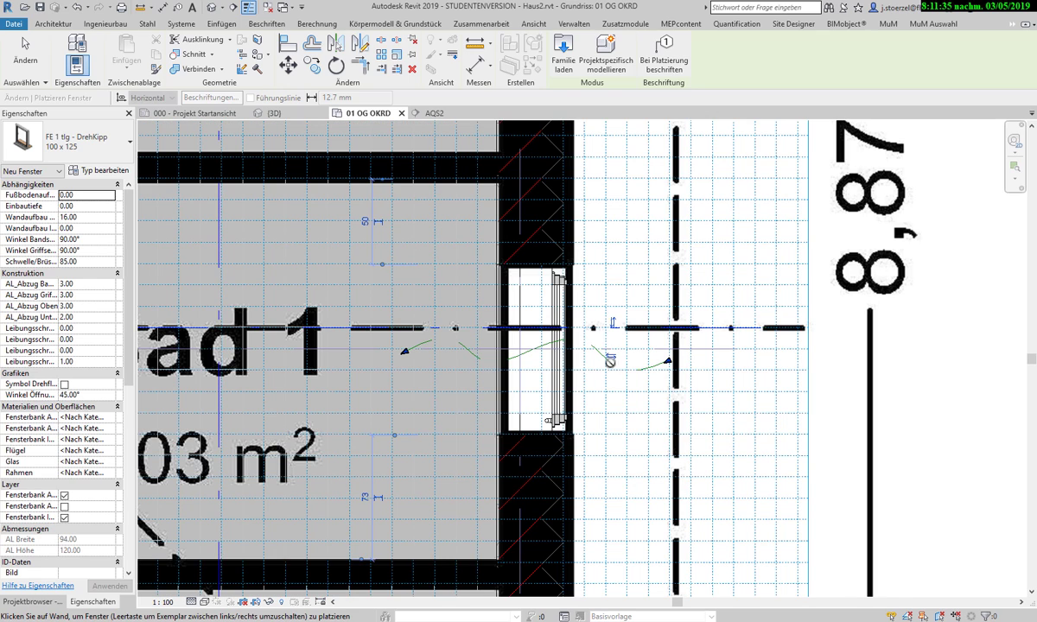
scroll(613, 351, "down", 2)
scroll(615, 341, "down", 1)
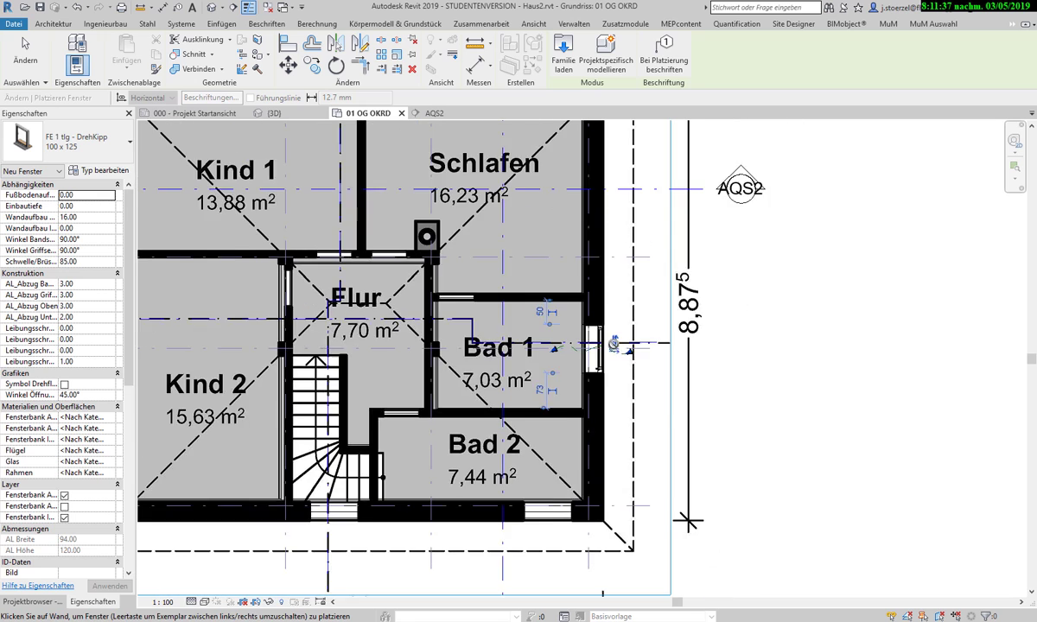
scroll(617, 333, "down", 1)
scroll(619, 323, "up", 1)
scroll(558, 487, "up", 3)
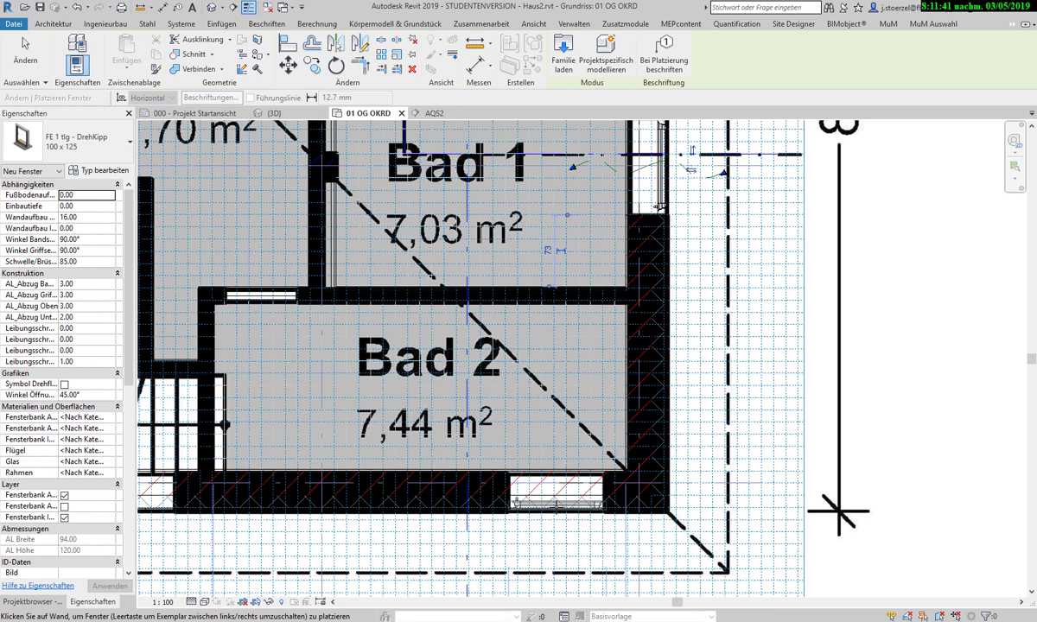
middle_click_drag(557, 488, 700, 378)
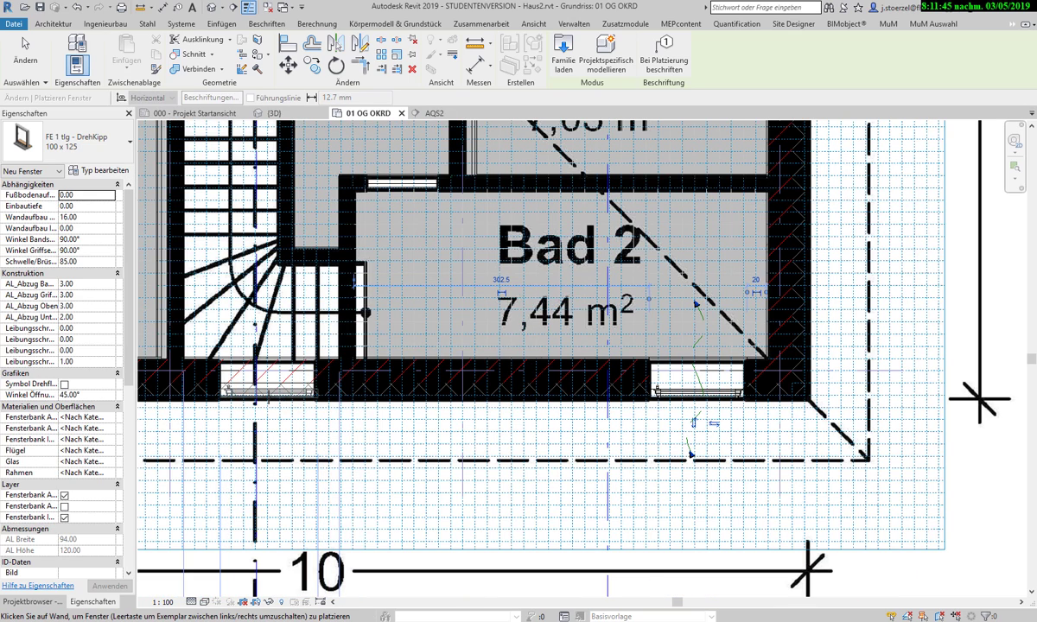
scroll(432, 350, "down", 3)
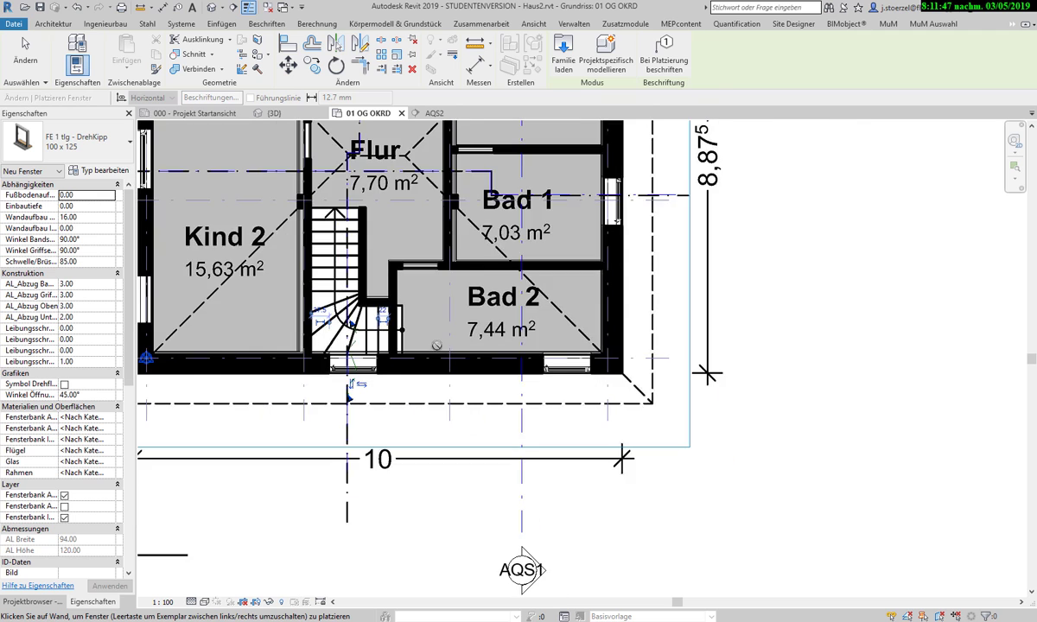
scroll(436, 345, "down", 3)
scroll(309, 261, "up", 2)
scroll(310, 261, "up", 1)
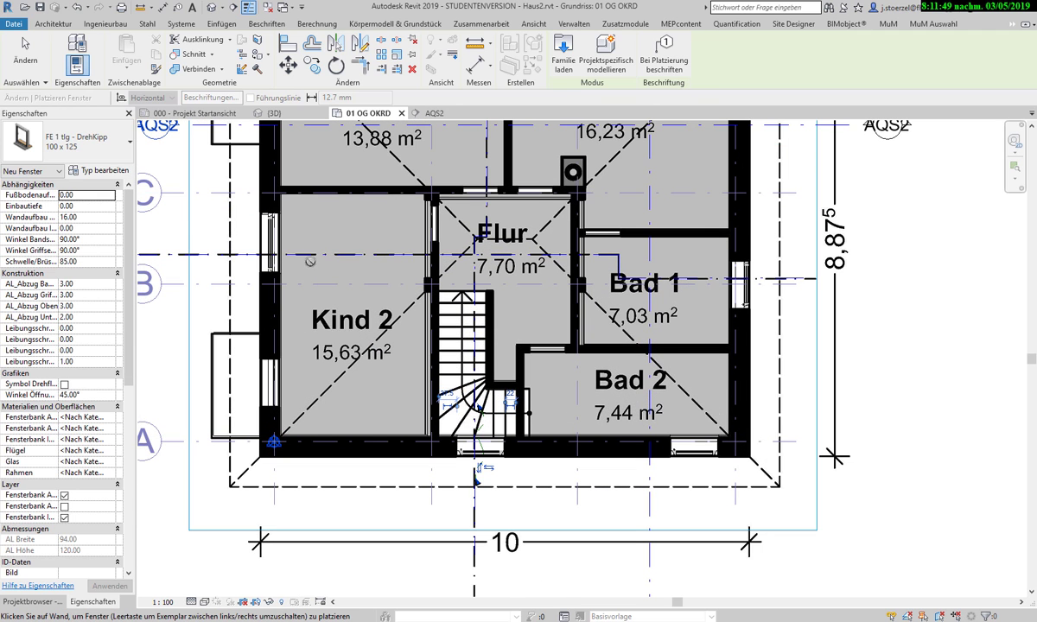
Step: Stop window placement and recentre the whole upper floor plan
key("Escape")
key("Escape")
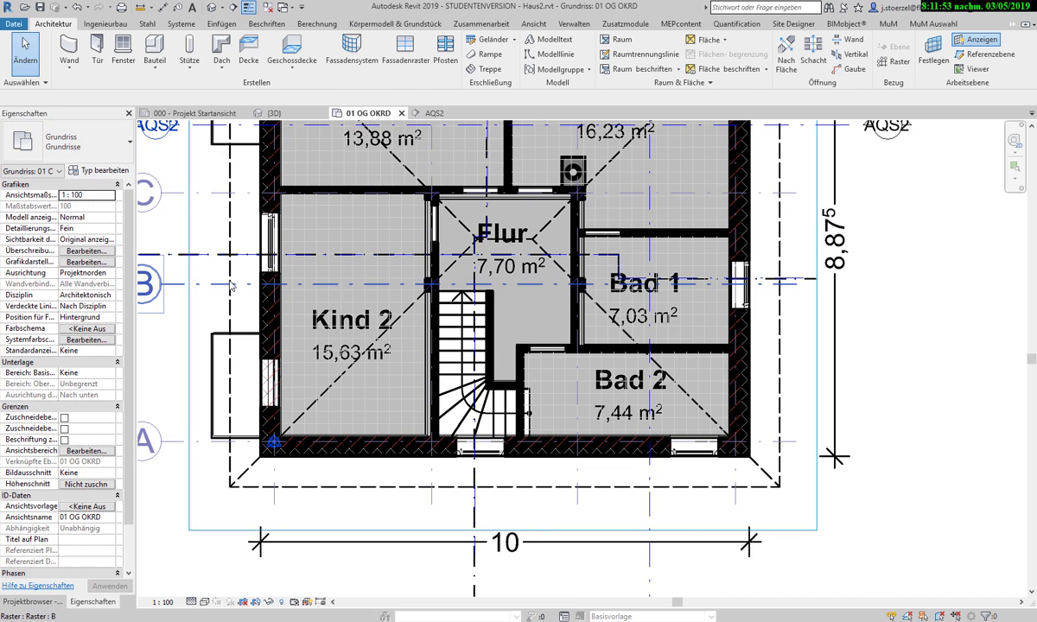
middle_click_drag(243, 366, 301, 445)
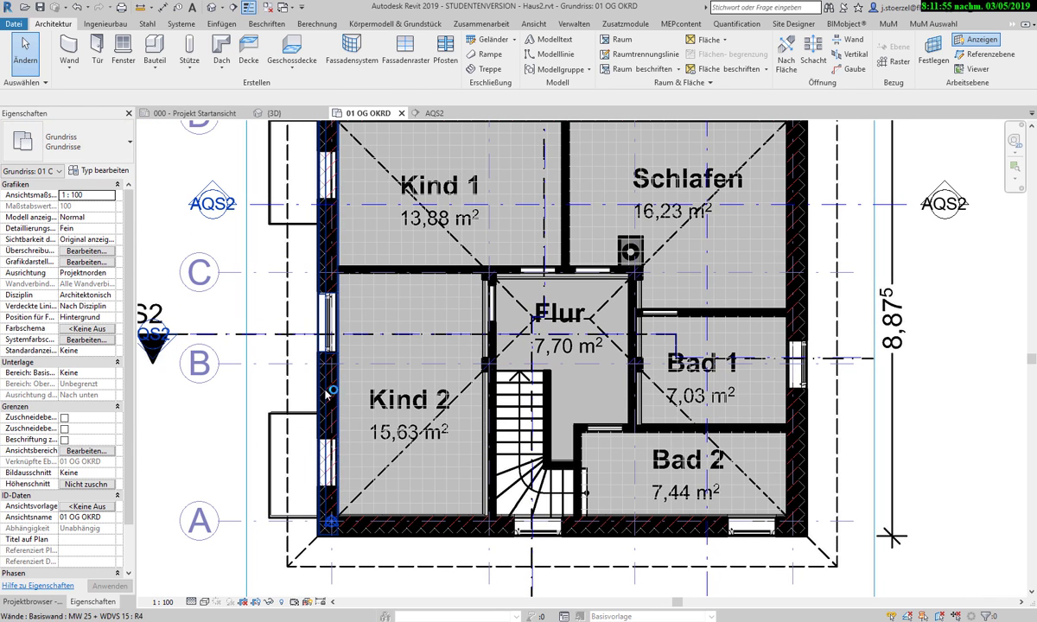
middle_click_drag(269, 305, 285, 352)
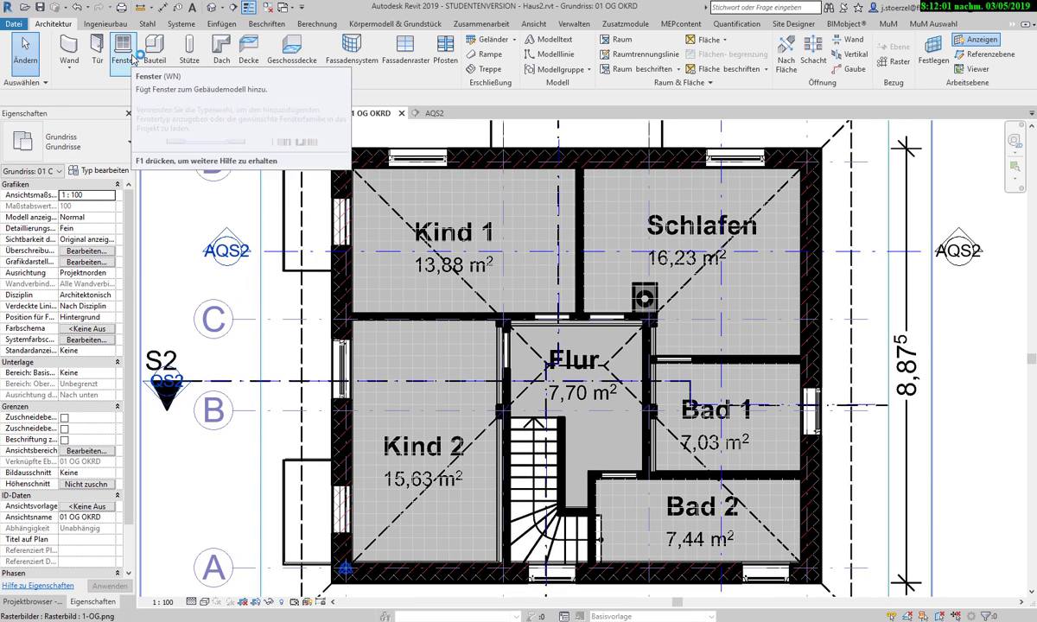
mouse_move(123, 52)
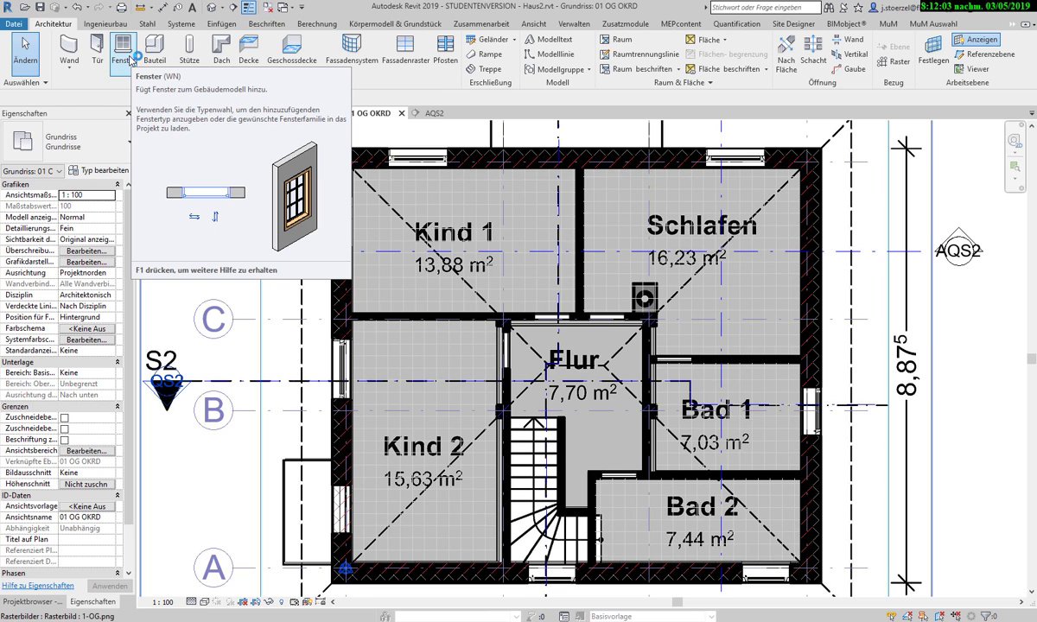
Step: Place FE TÜR 1 tlg - DrehKipp 1100 x 2250 door-windows in the west walls of Kind 1 and Kind 2
left_click(131, 57)
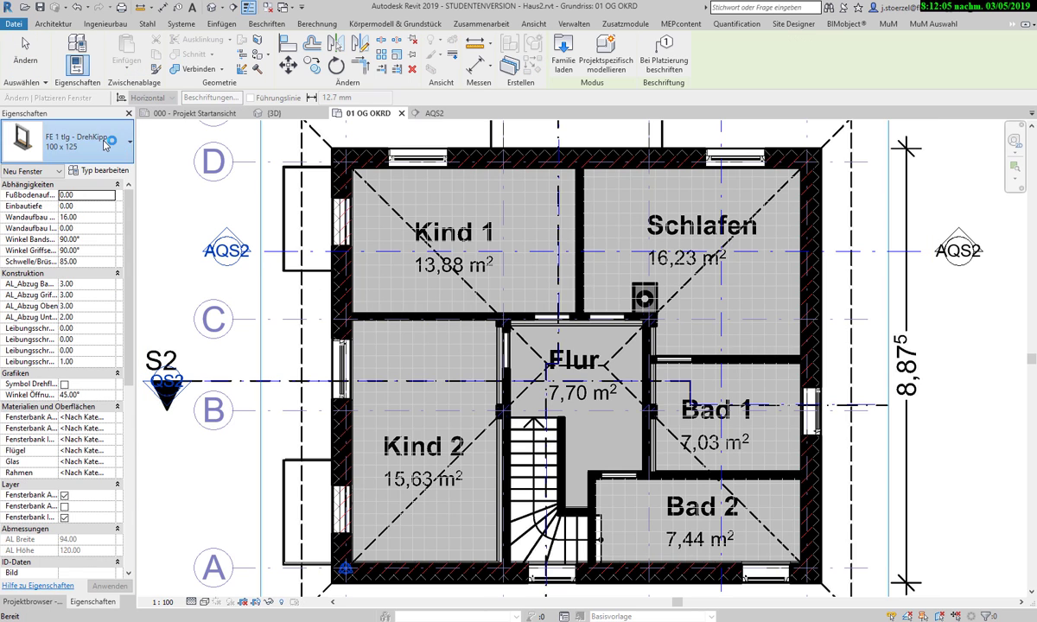
left_click(107, 144)
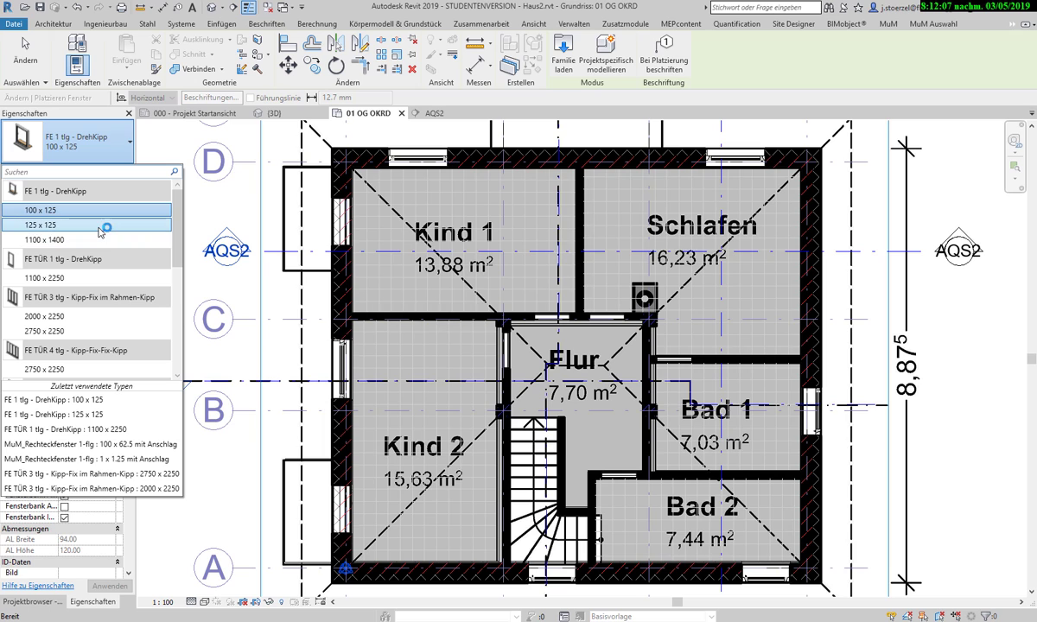
scroll(95, 233, "down", 2)
scroll(100, 231, "down", 1)
scroll(100, 230, "down", 3)
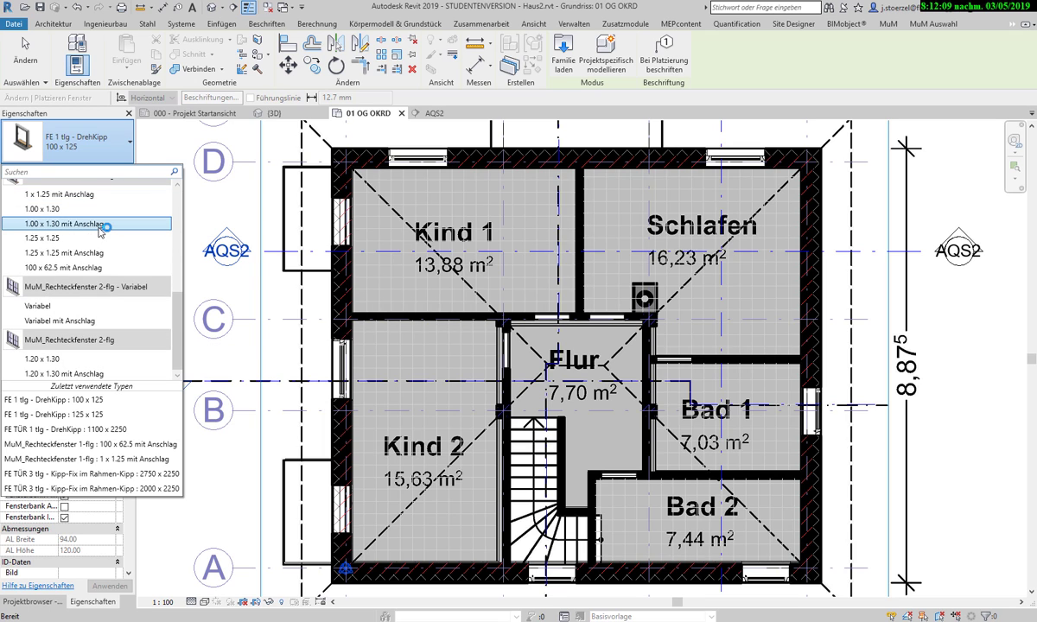
scroll(100, 231, "up", 2)
scroll(101, 232, "up", 2)
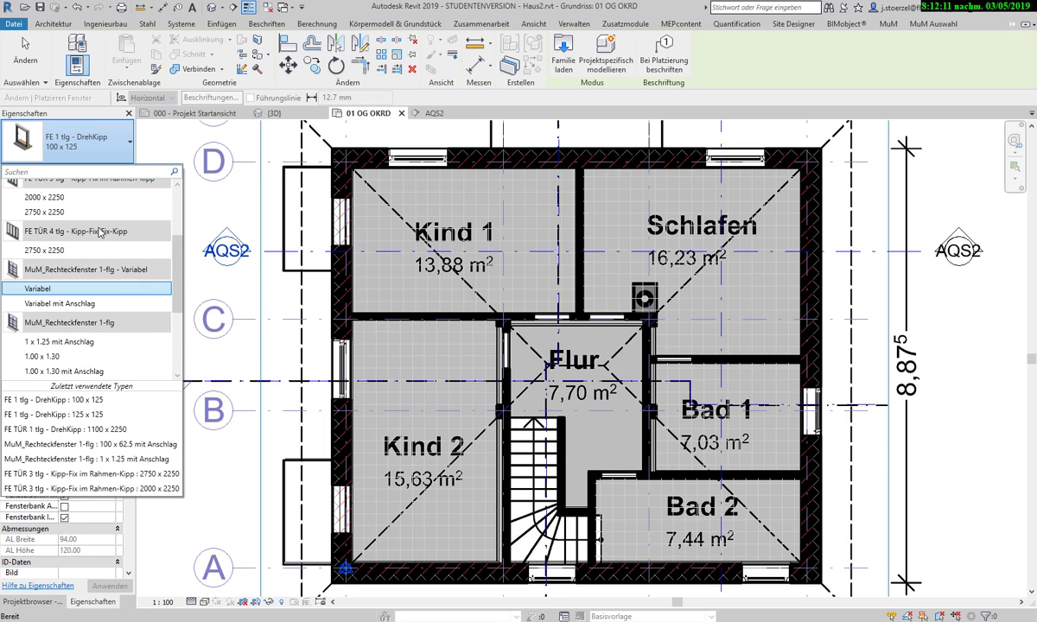
scroll(100, 232, "up", 2)
scroll(99, 234, "up", 2)
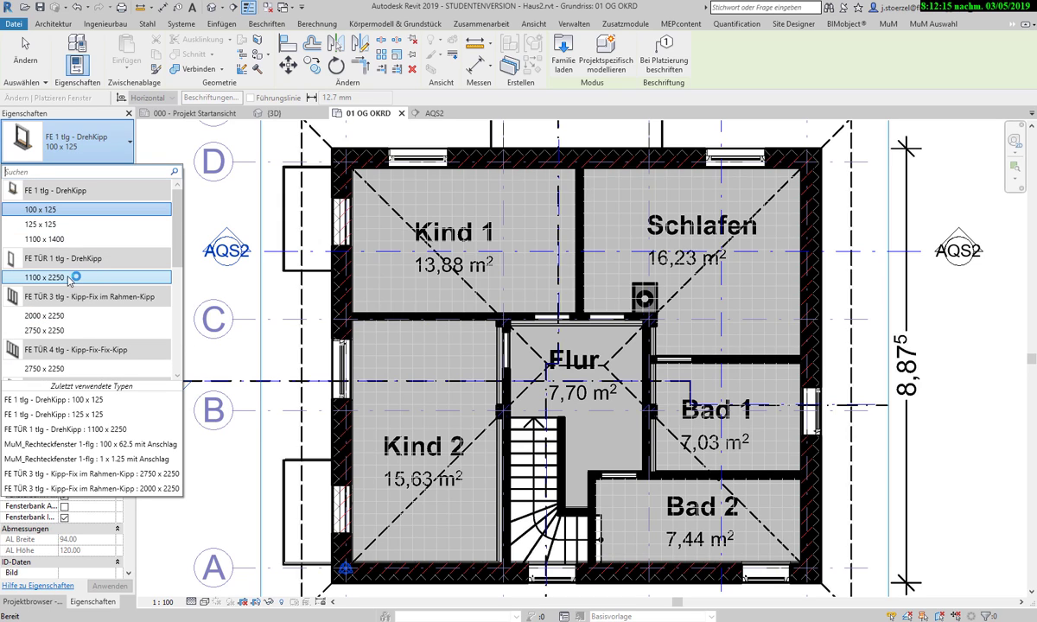
left_click(49, 277)
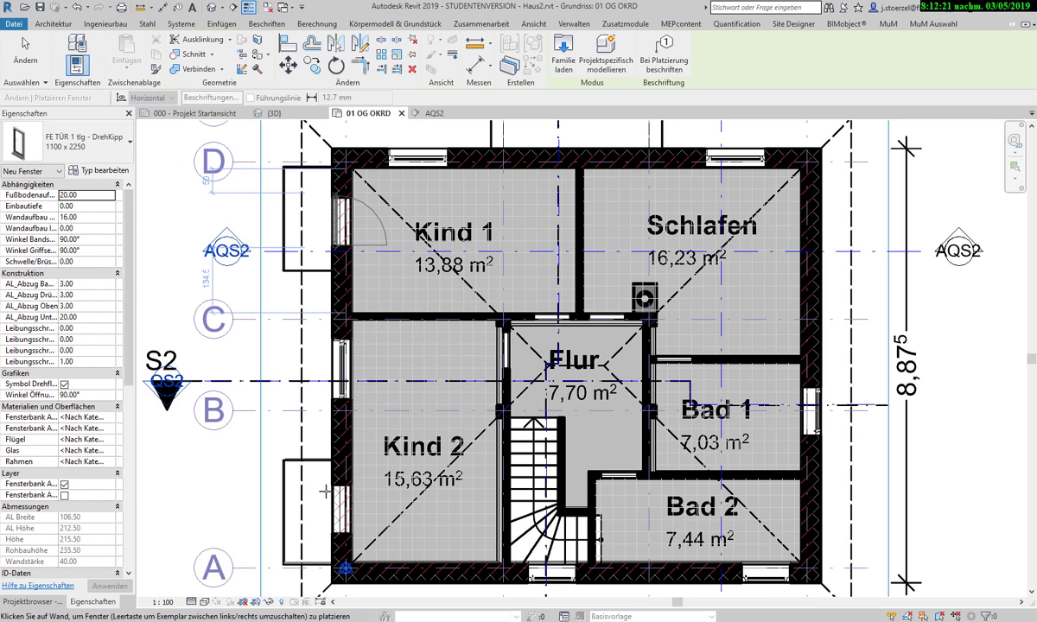
left_click(341, 220)
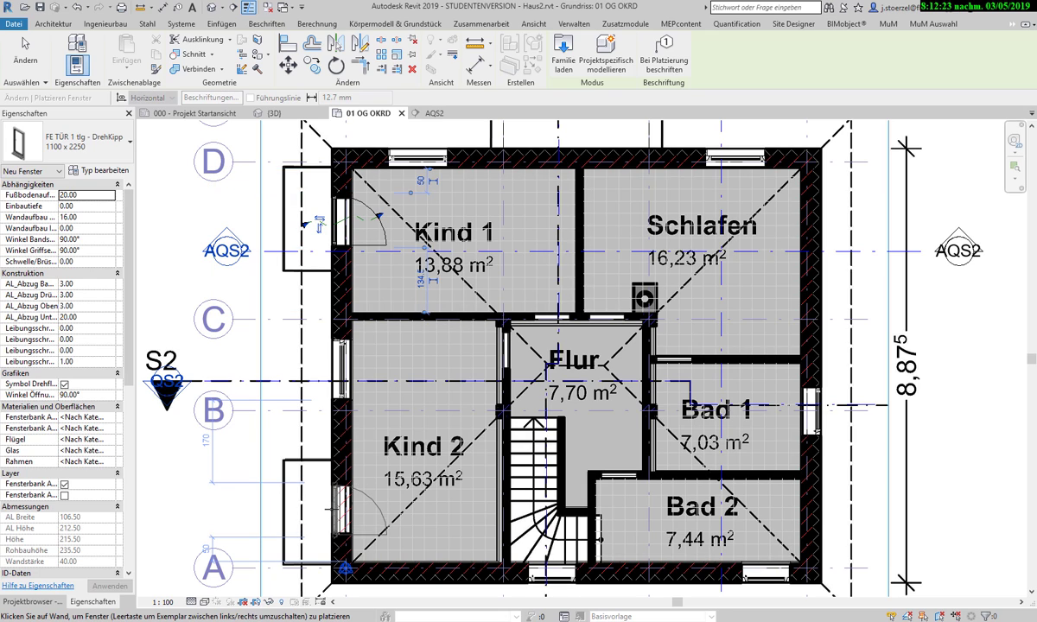
left_click(316, 497)
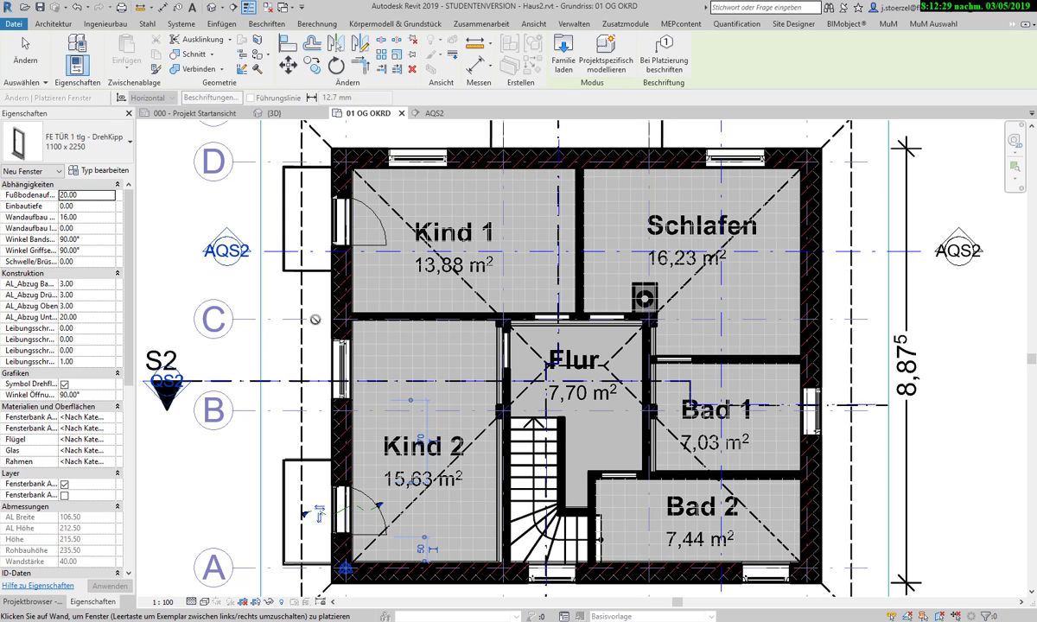
Step: Pan to the plan's north side and open Visibility/Graphics Overrides (VG) on its Model Categories list
key("Escape")
key("Escape")
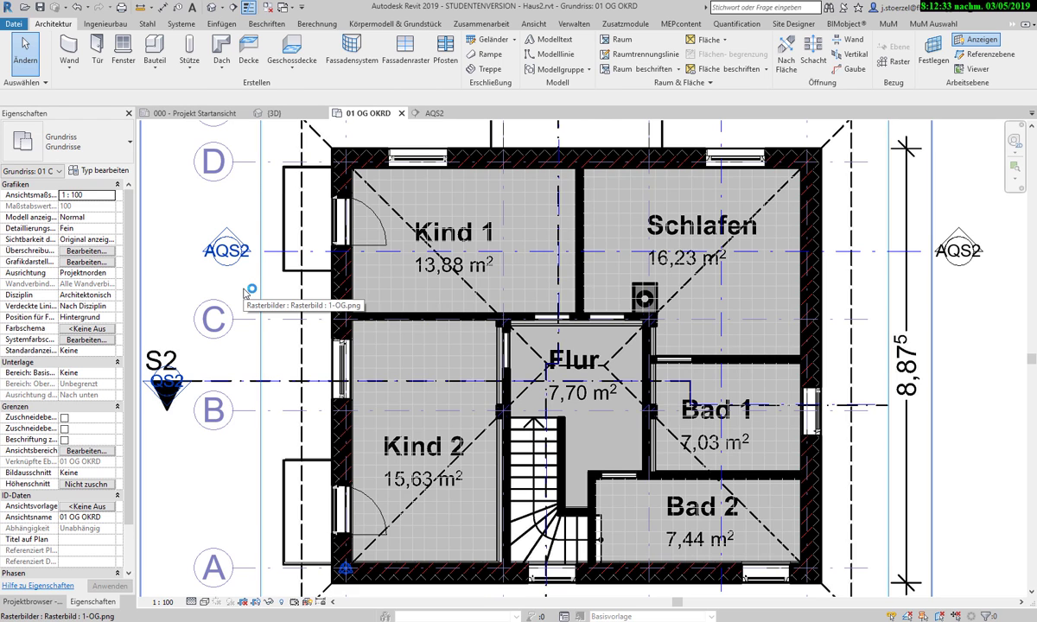
scroll(246, 292, "down", 1)
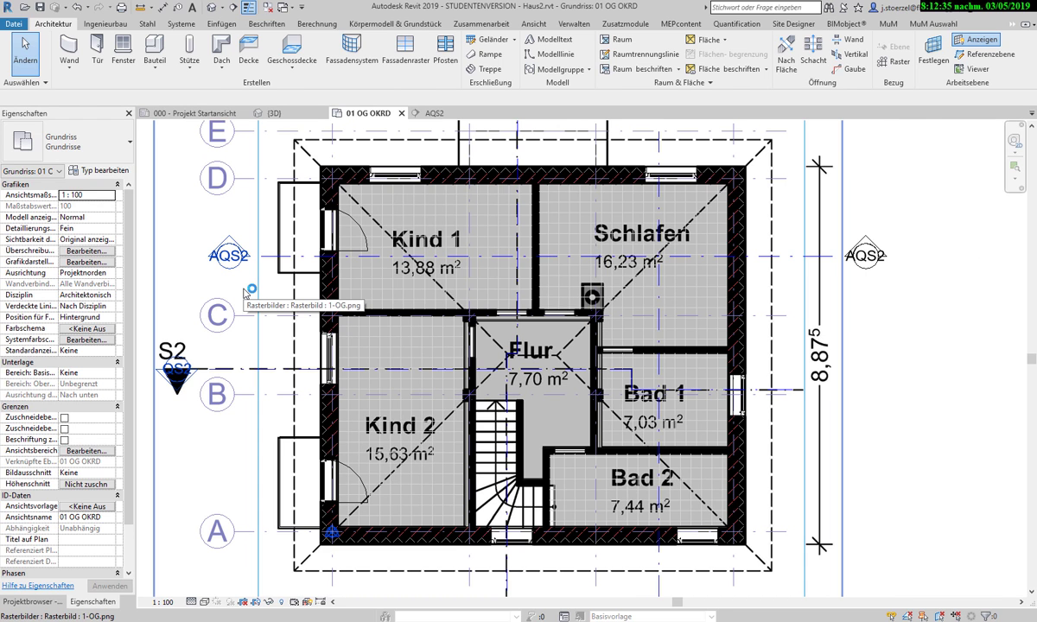
scroll(247, 293, "down", 1)
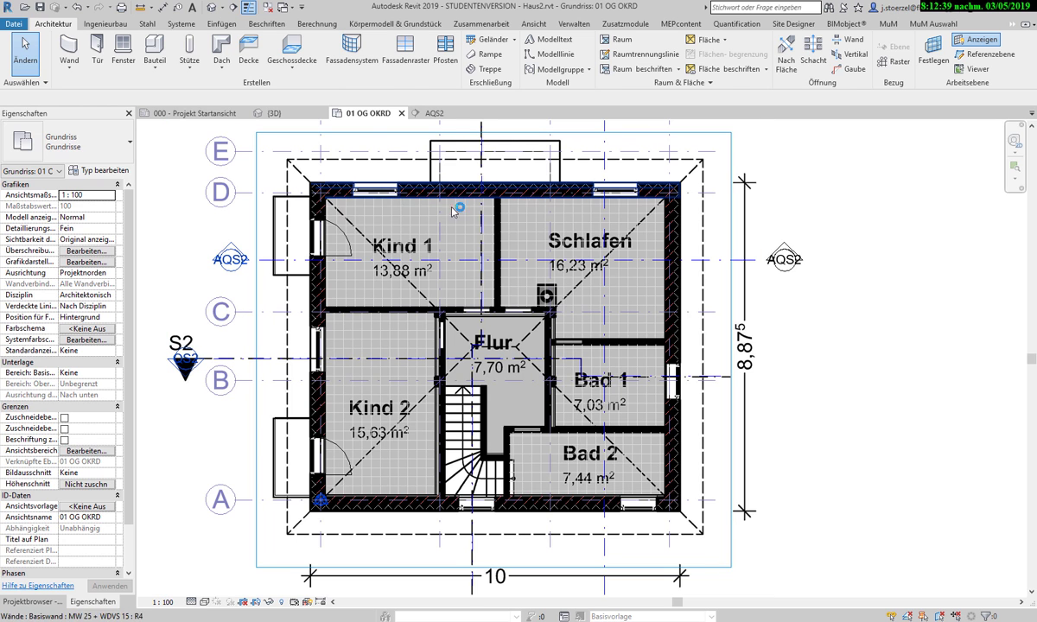
scroll(367, 166, "up", 2)
middle_click_drag(367, 166, 328, 201)
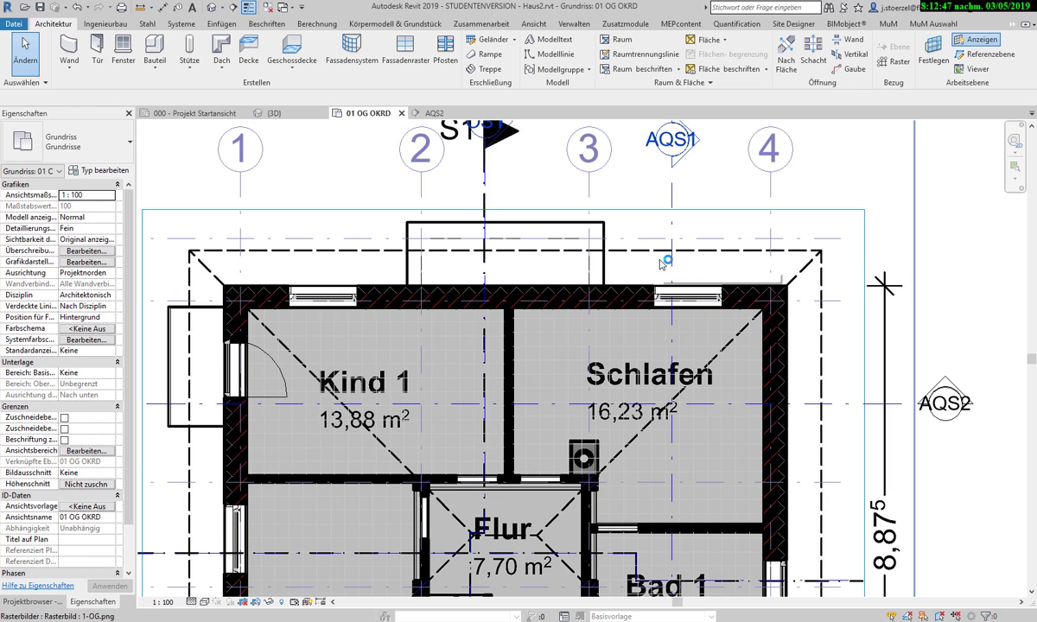
key("v")
key("g")
left_click(356, 306)
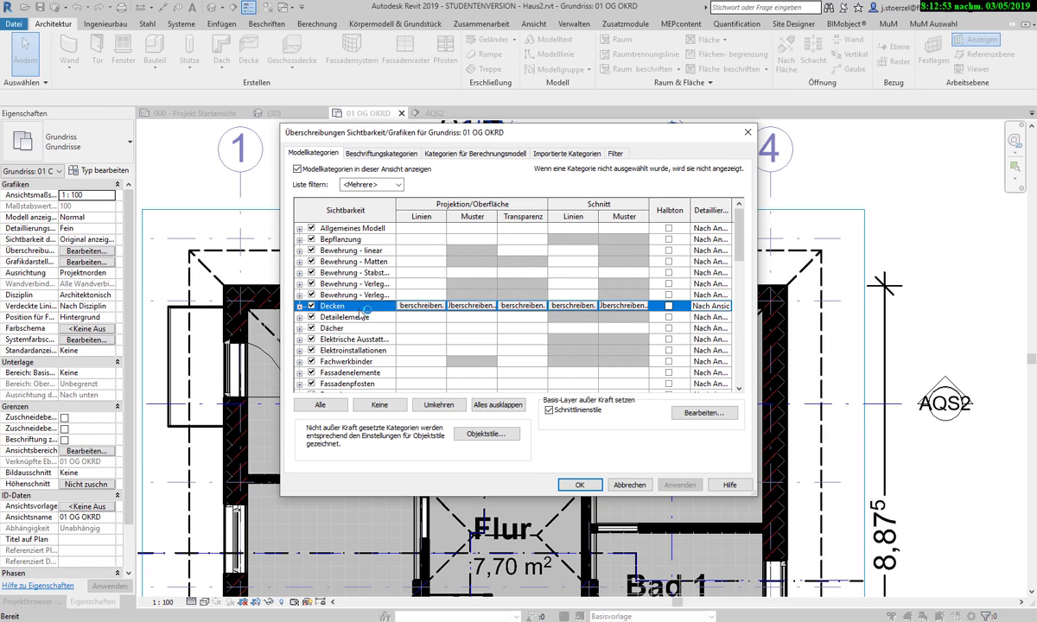
Step: Hide the Rasterbilder category in the 01 OG OKRD plan and confirm the overrides
key("r")
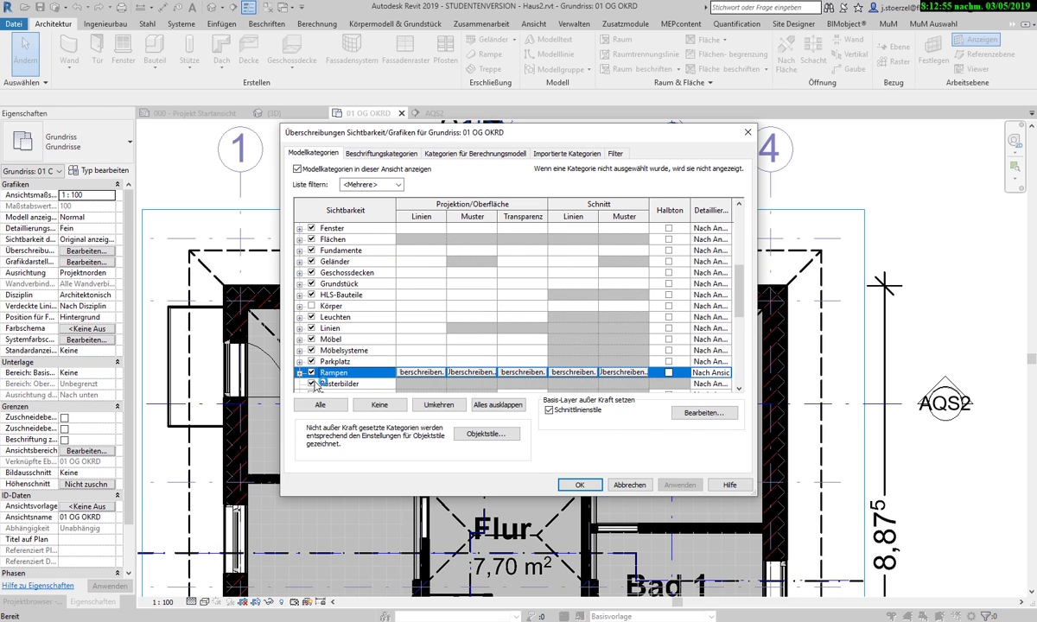
left_click(316, 383)
left_click(577, 485)
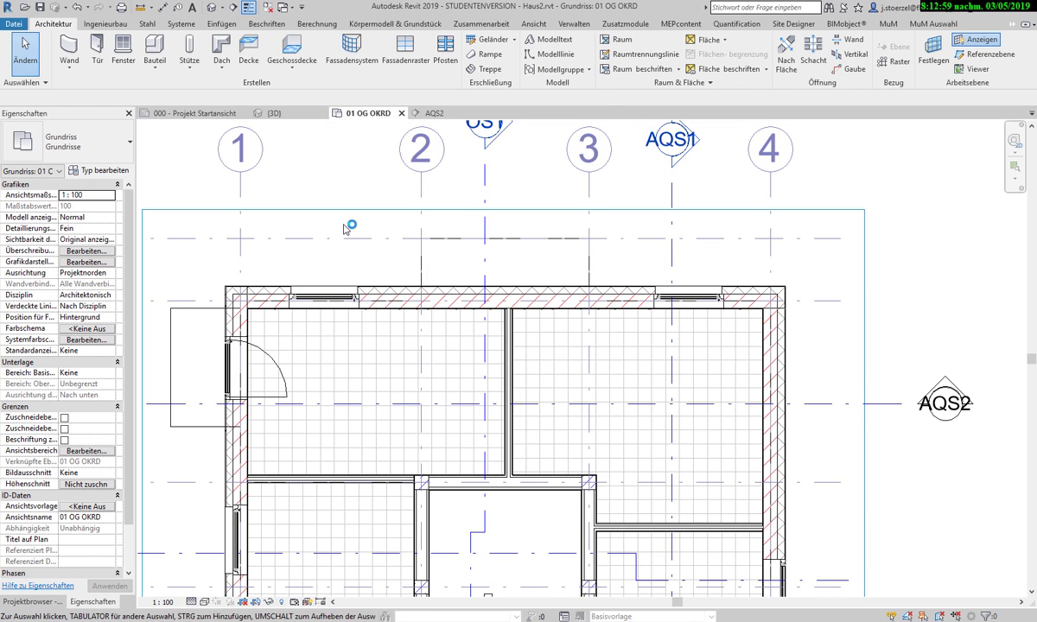
Step: Zoom to the north wall and top grid lines and start the Aligned Dimension tool
scroll(345, 228, "down", 1)
scroll(371, 229, "down", 1)
middle_click_drag(386, 239, 486, 255)
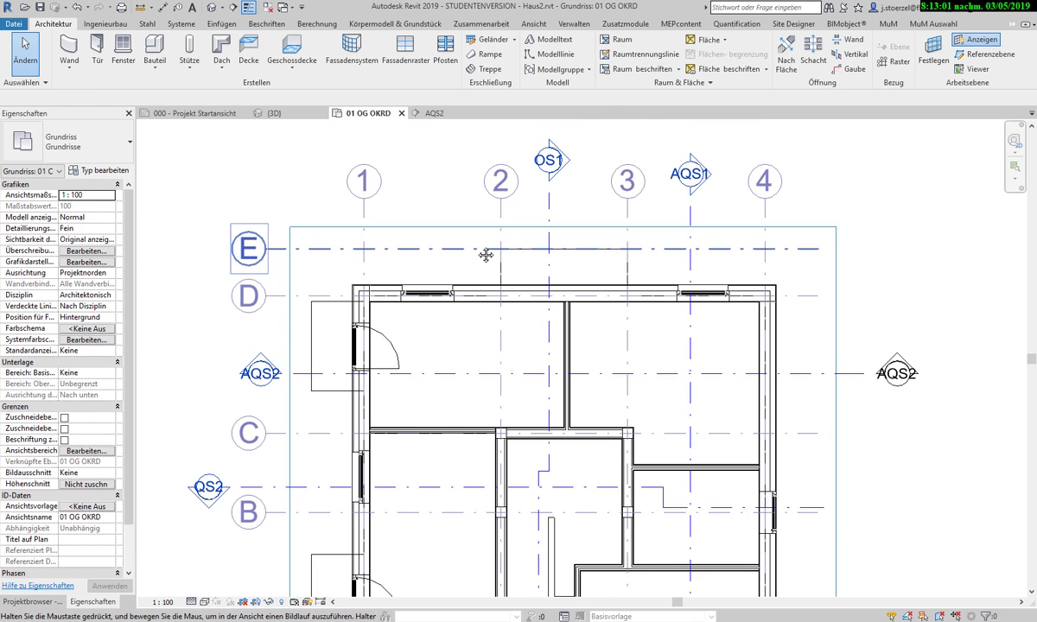
scroll(458, 259, "up", 1)
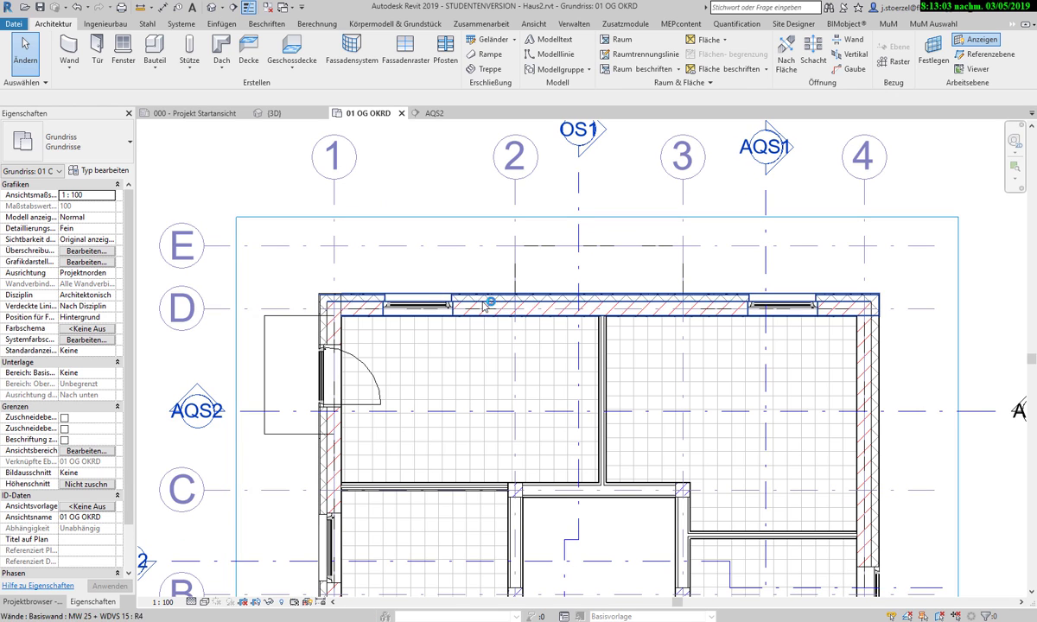
left_click(163, 7)
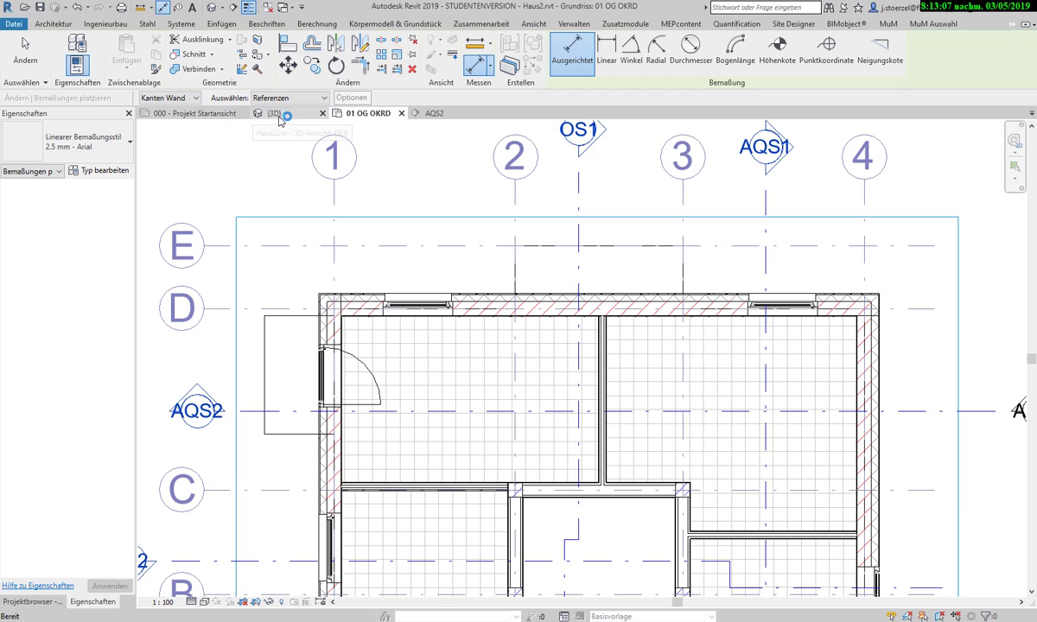
Step: Set Aligned Dimension to Kanten Wand, pick Wände, with Öffnungen (Breite) included
left_click(178, 99)
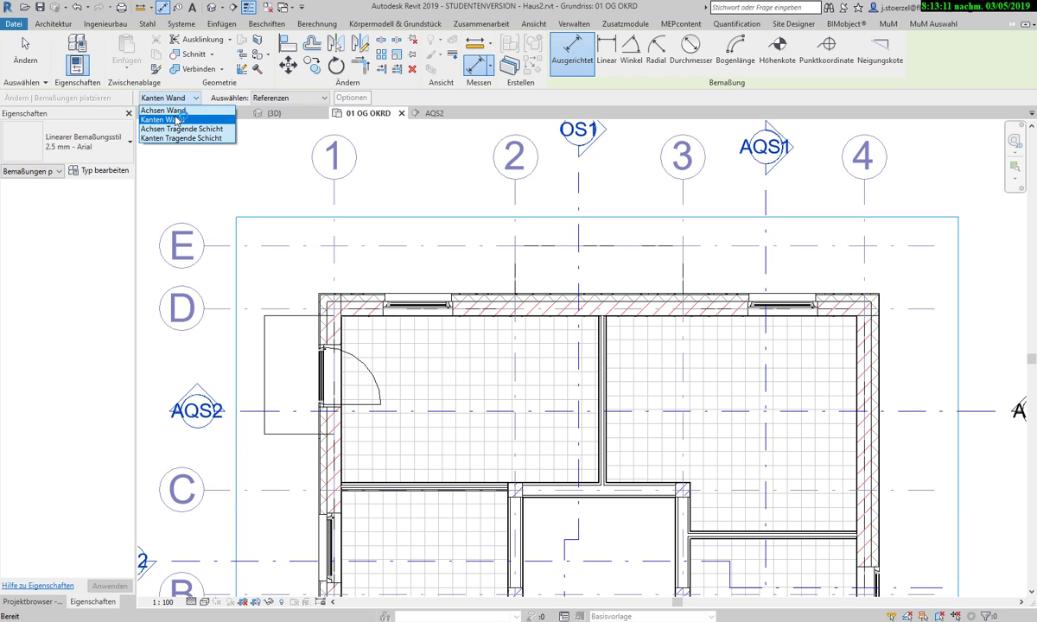
left_click(174, 120)
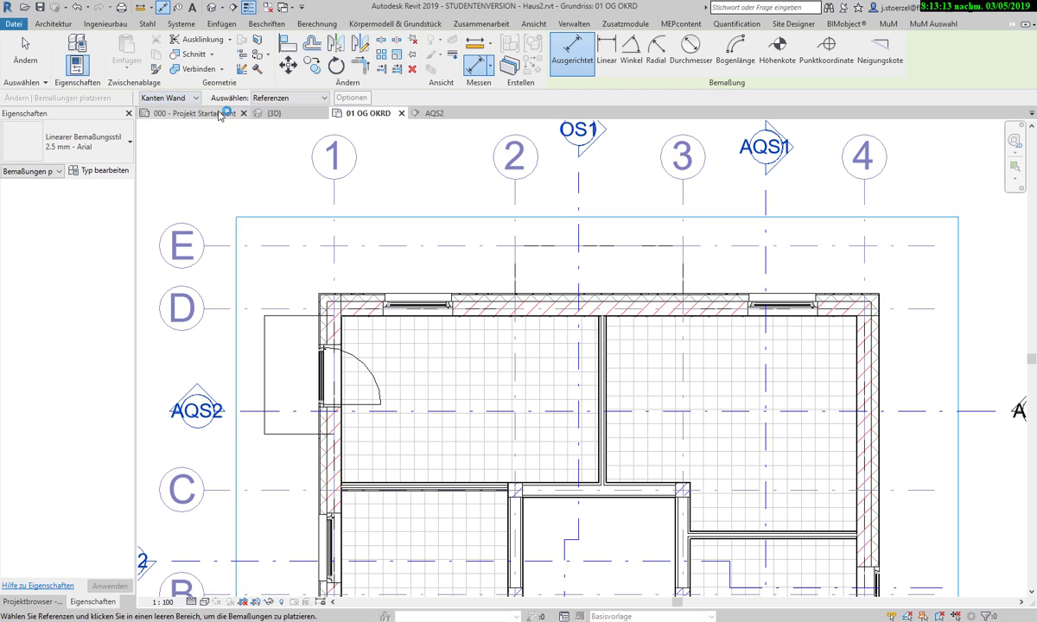
left_click(268, 97)
left_click(273, 121)
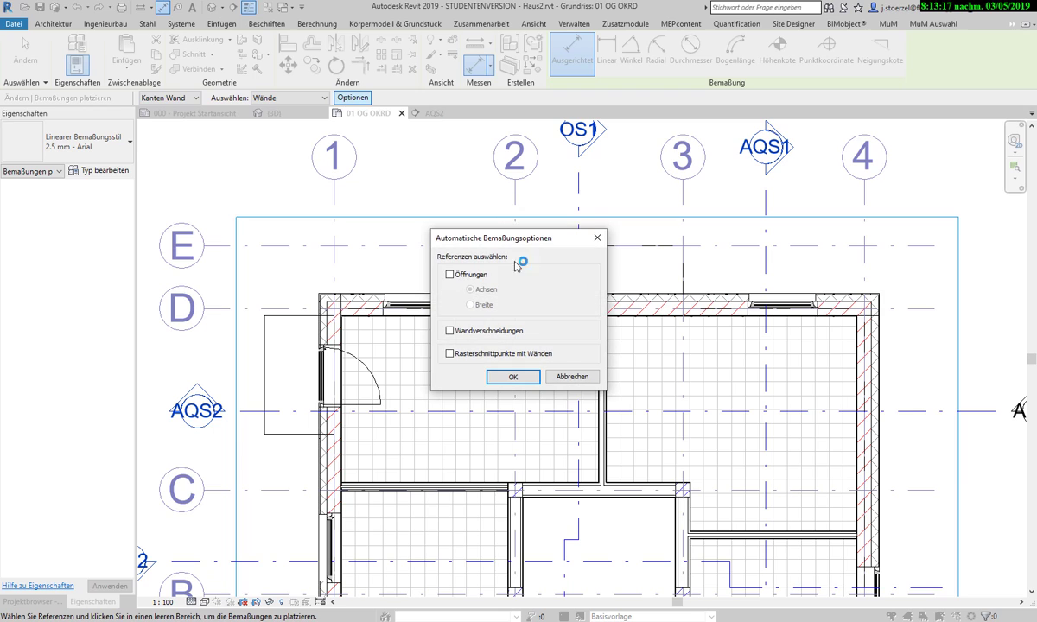
left_click(455, 275)
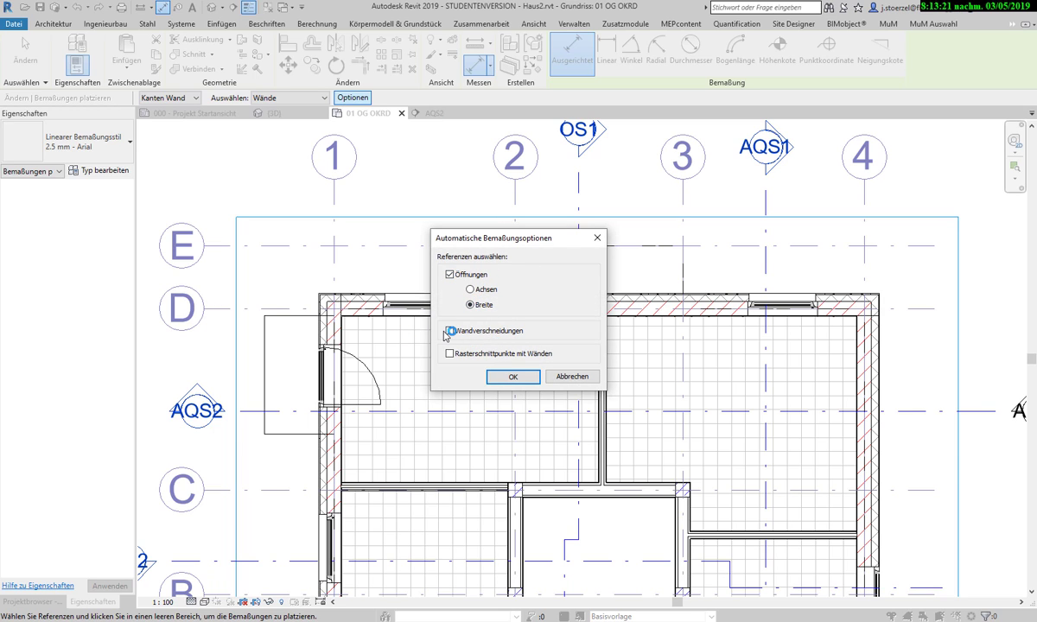
left_click(510, 379)
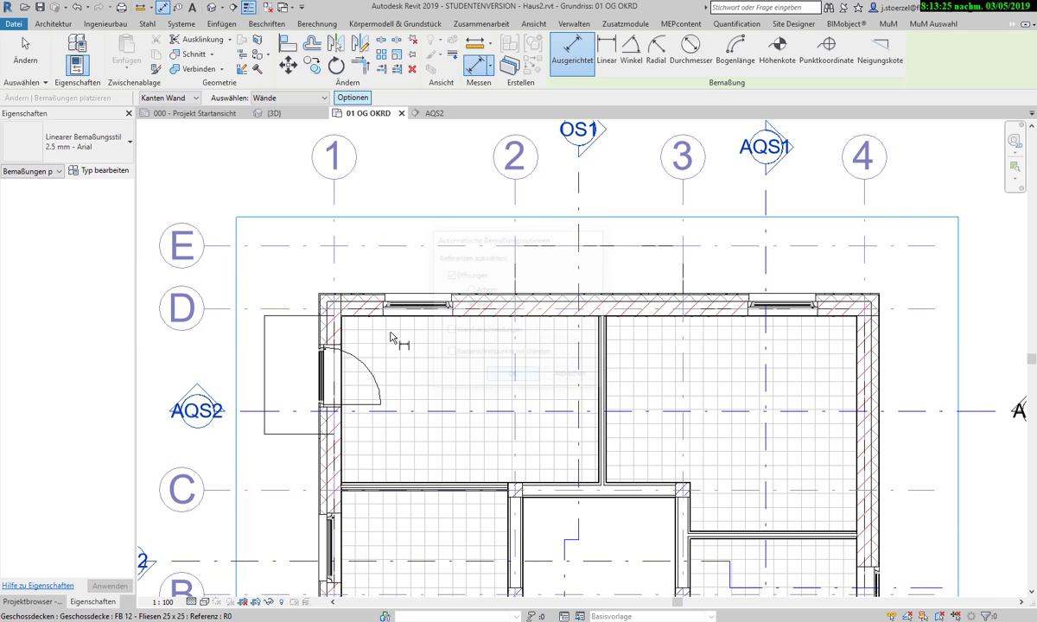
Step: Dimension the north wall along grid E, giving 115.5, 125, 528, 125, 111.5
left_click(354, 294)
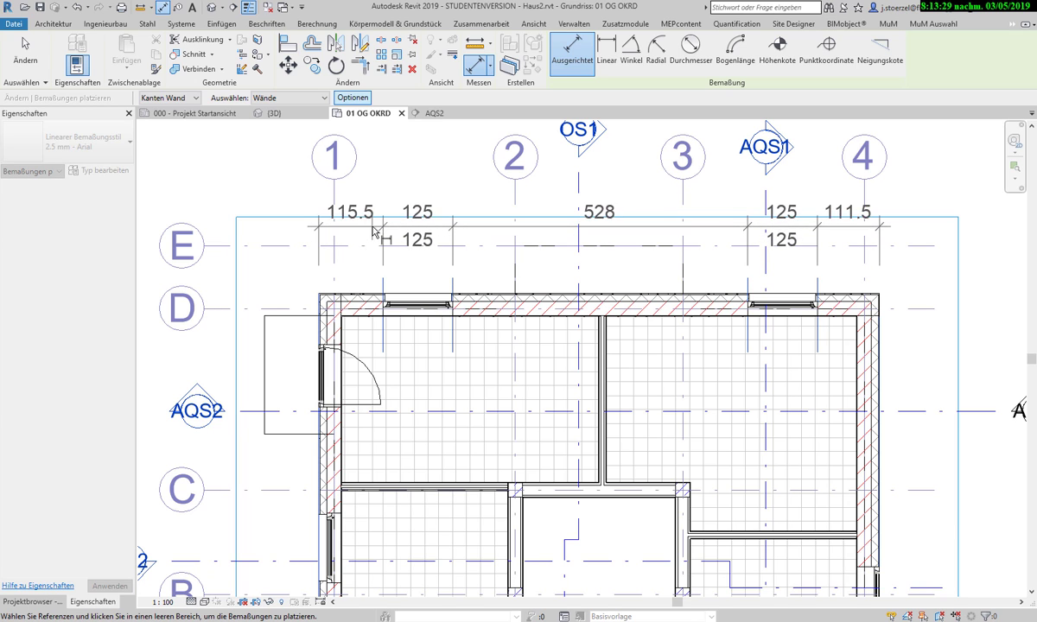
left_click(261, 232)
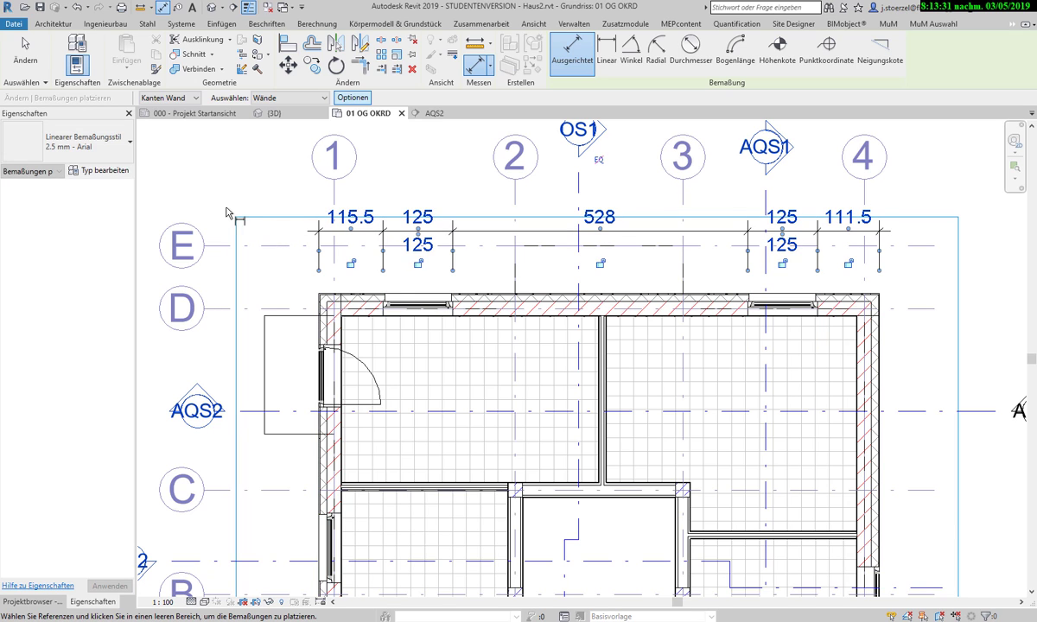
key("Escape")
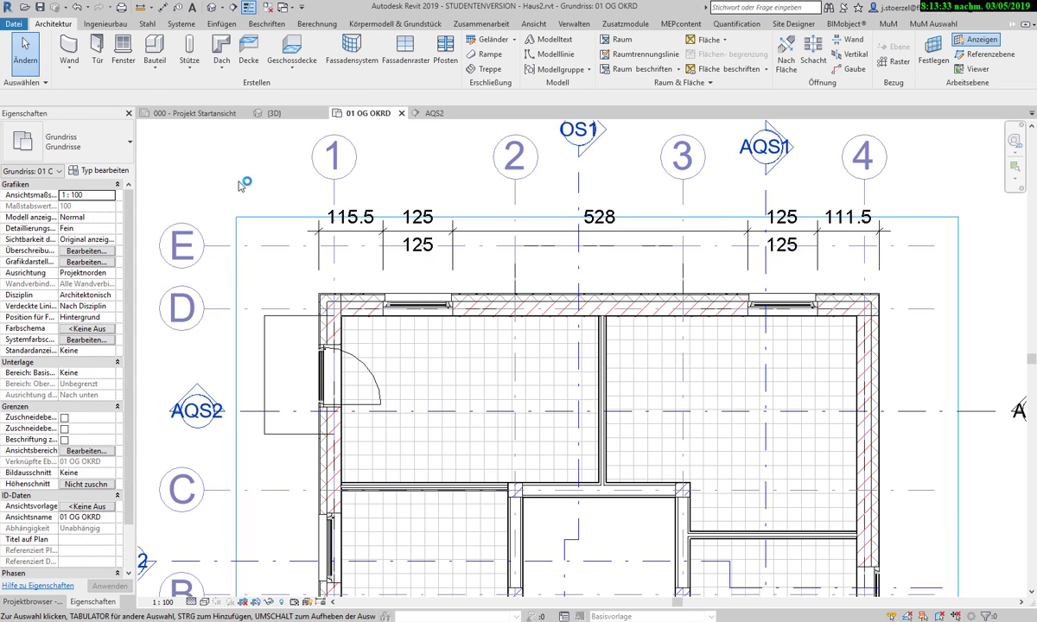
Step: Change the Kind 1 north window's 115.50 distance to 125, then undo the shift
left_click(429, 298)
left_click(350, 218)
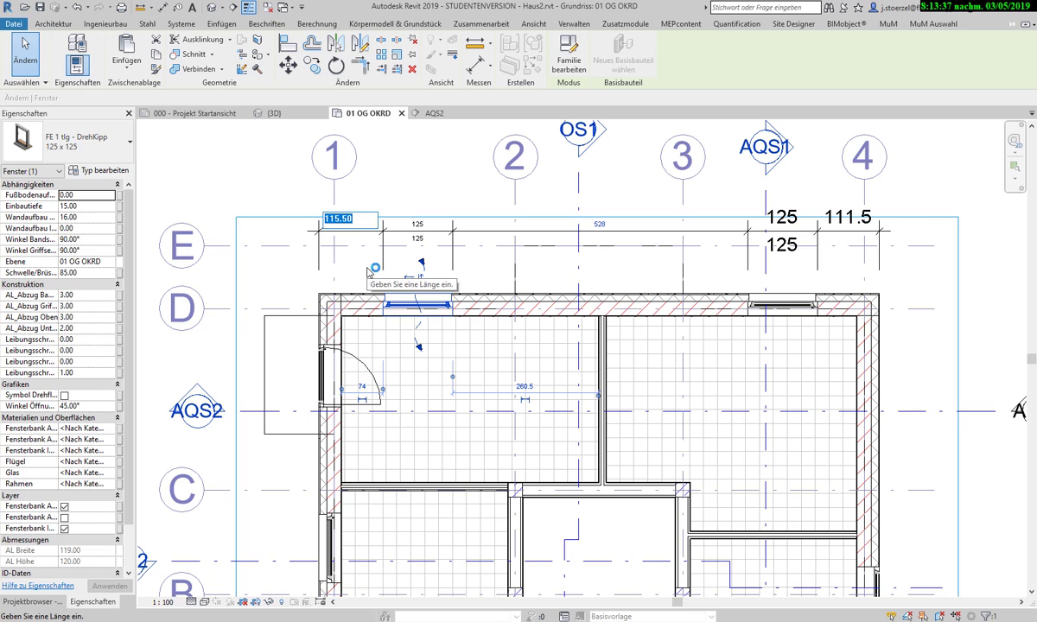
type("125")
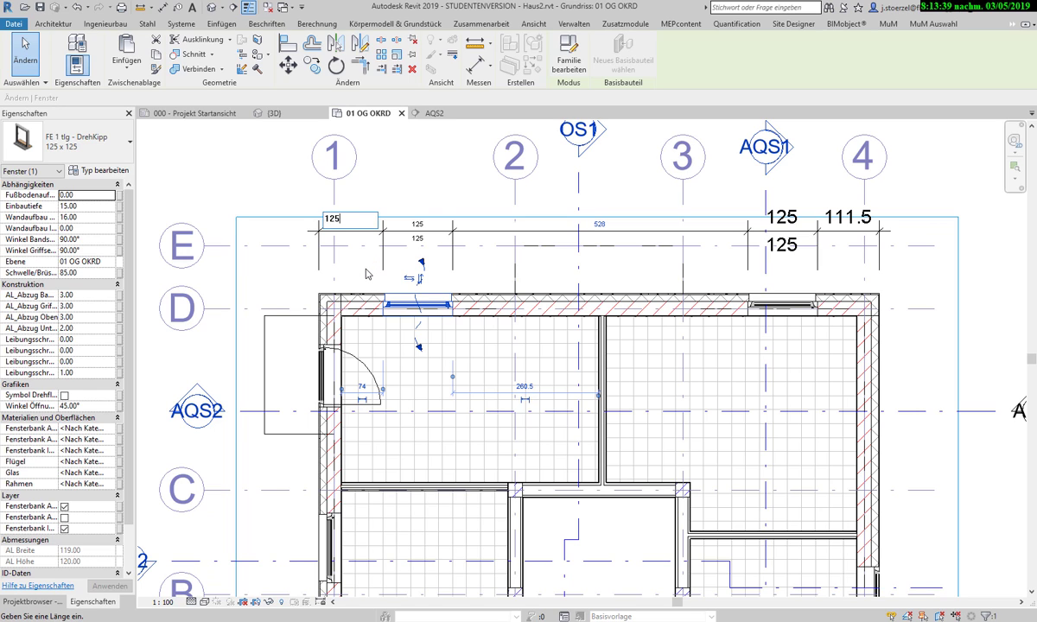
key("Return")
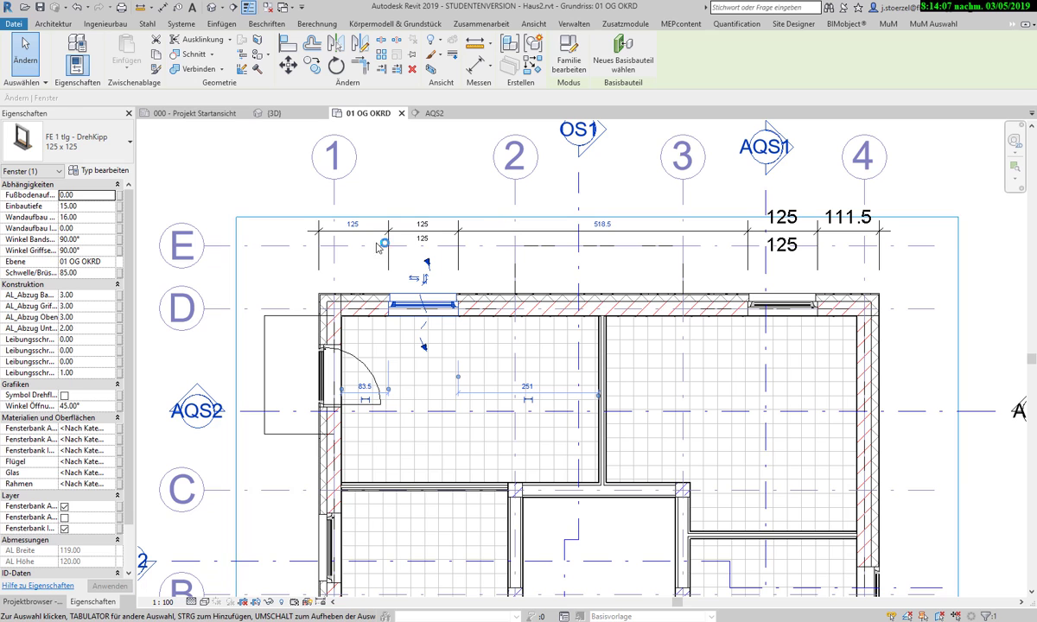
left_click(79, 8)
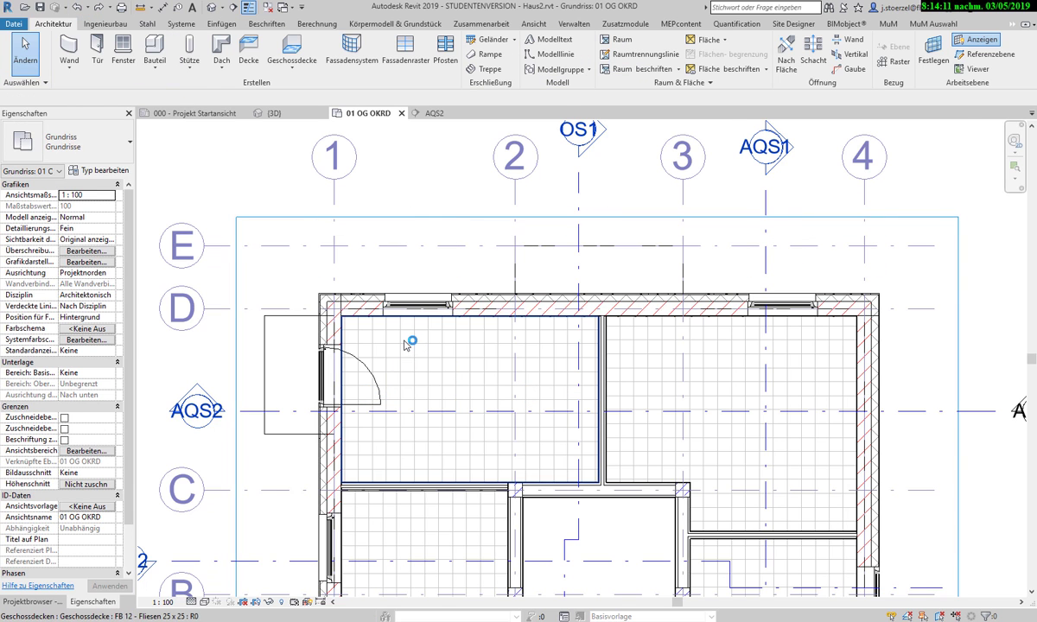
Step: Zoom to the north-wall window, start Align and pick its left edge as reference
scroll(406, 344, "up", 1)
scroll(398, 337, "up", 2)
scroll(389, 331, "up", 1)
scroll(387, 327, "up", 1)
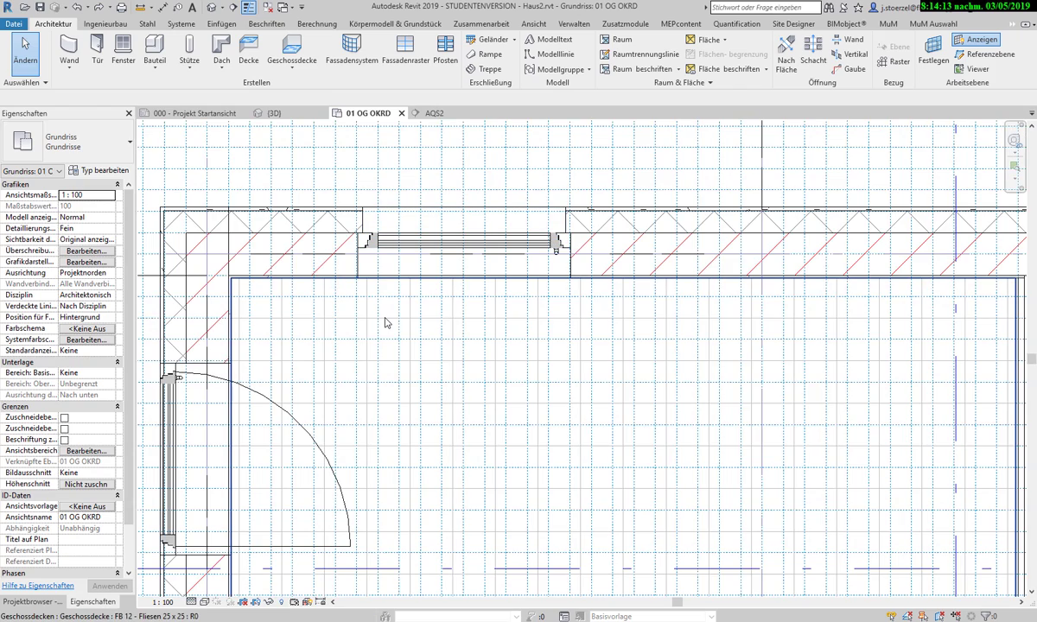
middle_click_drag(386, 323, 369, 392)
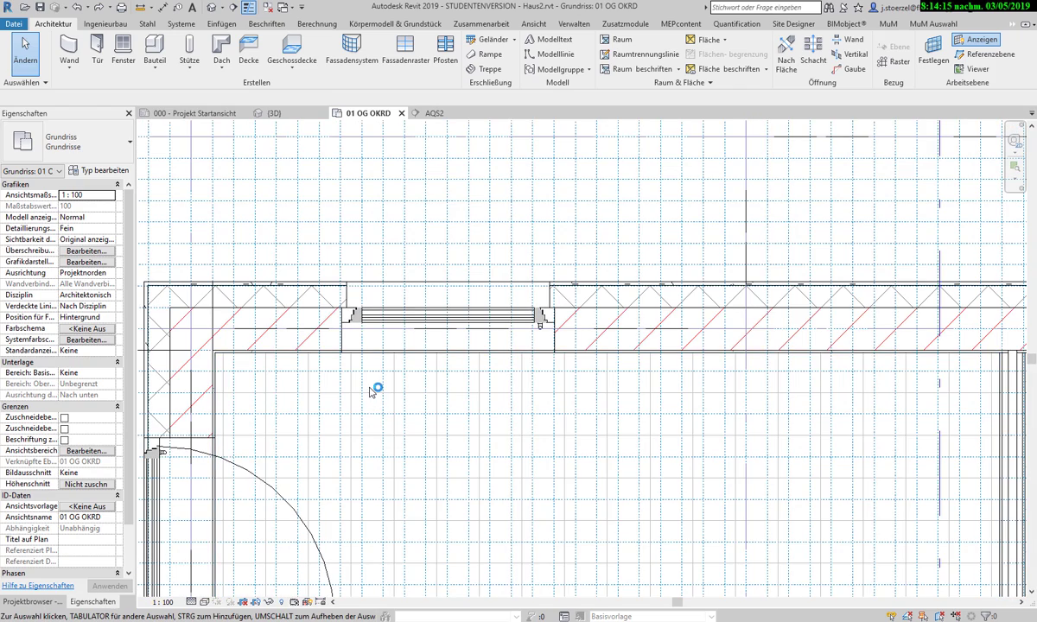
scroll(370, 391, "up", 1)
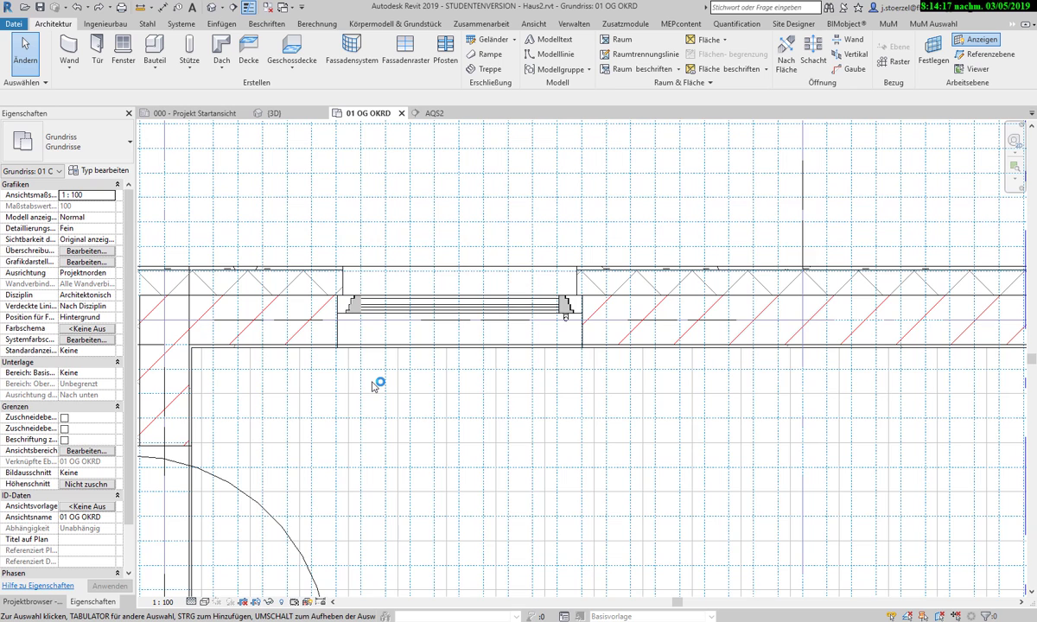
scroll(374, 386, "up", 1)
scroll(373, 387, "up", 1)
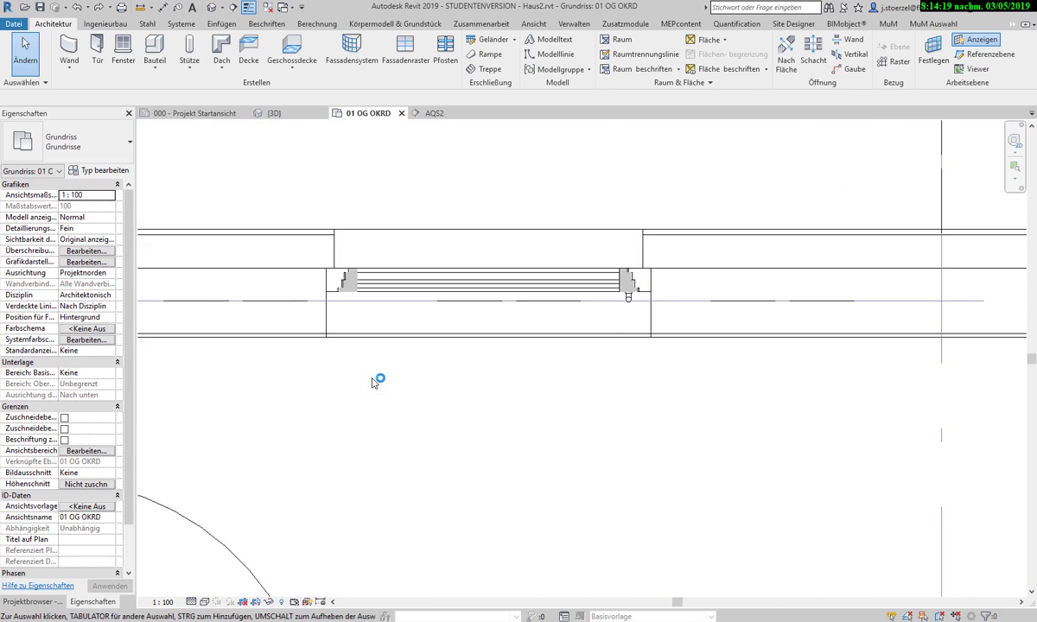
scroll(337, 343, "up", 1)
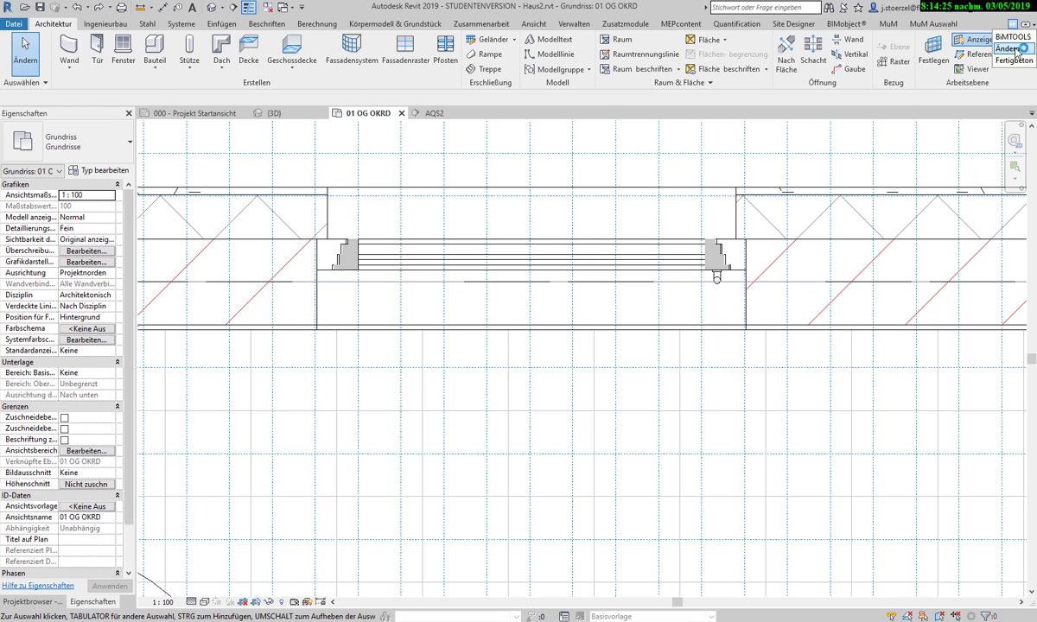
left_click(1014, 26)
left_click(290, 44)
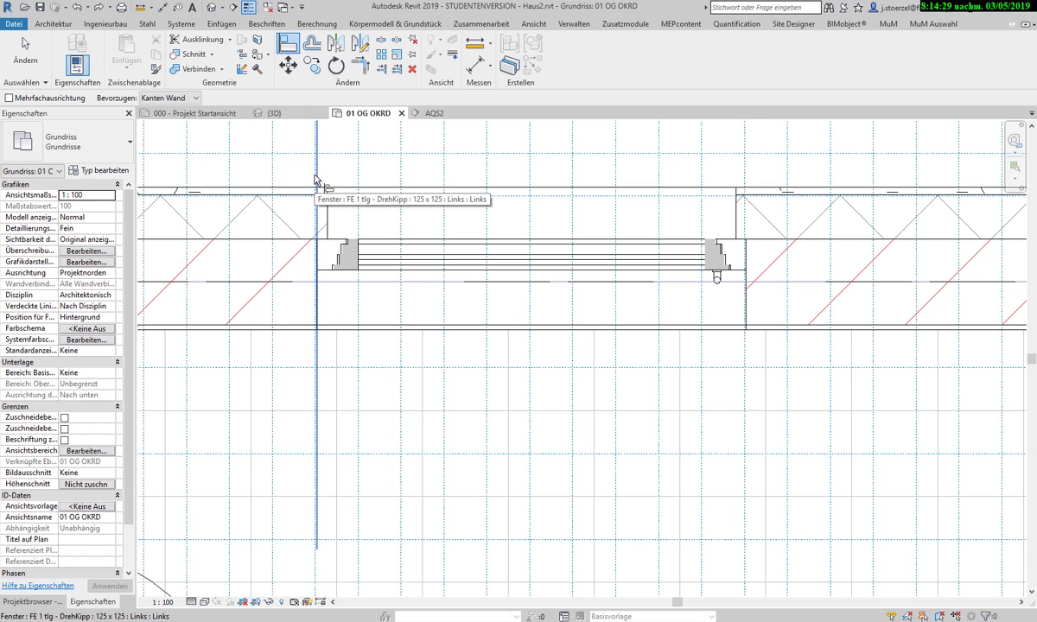
left_click(315, 179)
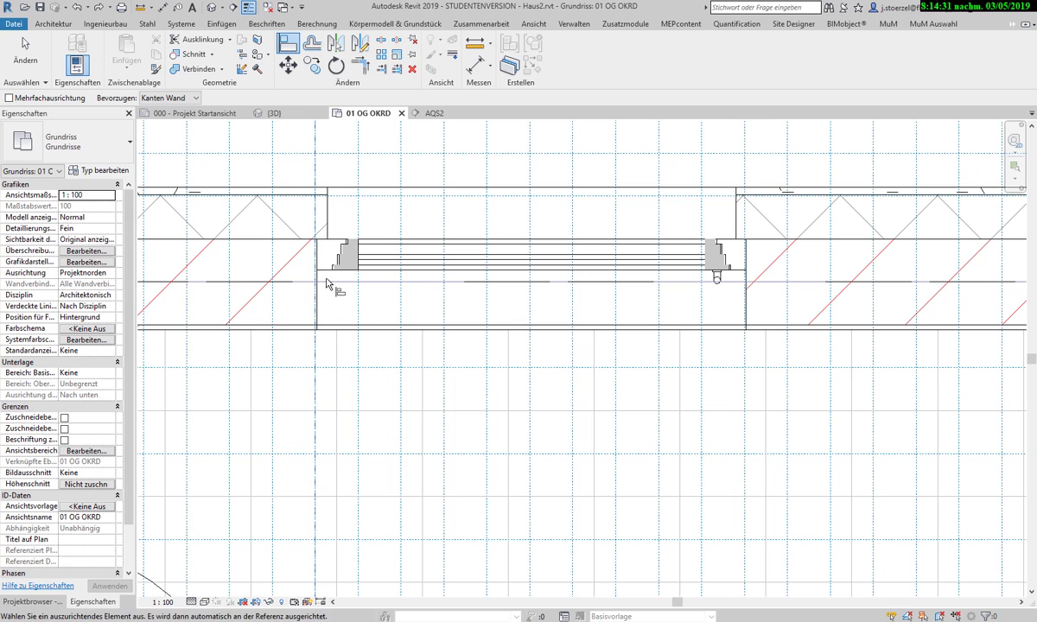
Step: Align the door in the left outer wall near section AQS2 to the reference line
scroll(324, 292, "up", 1)
scroll(319, 294, "up", 2)
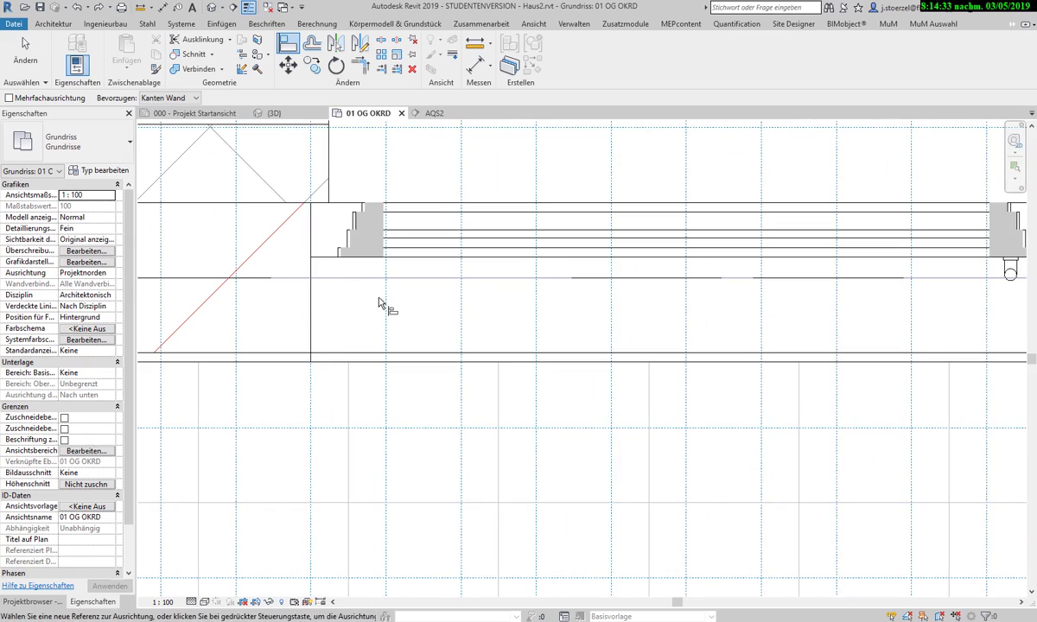
scroll(332, 273, "up", 2)
scroll(381, 273, "up", 1)
scroll(406, 266, "down", 2)
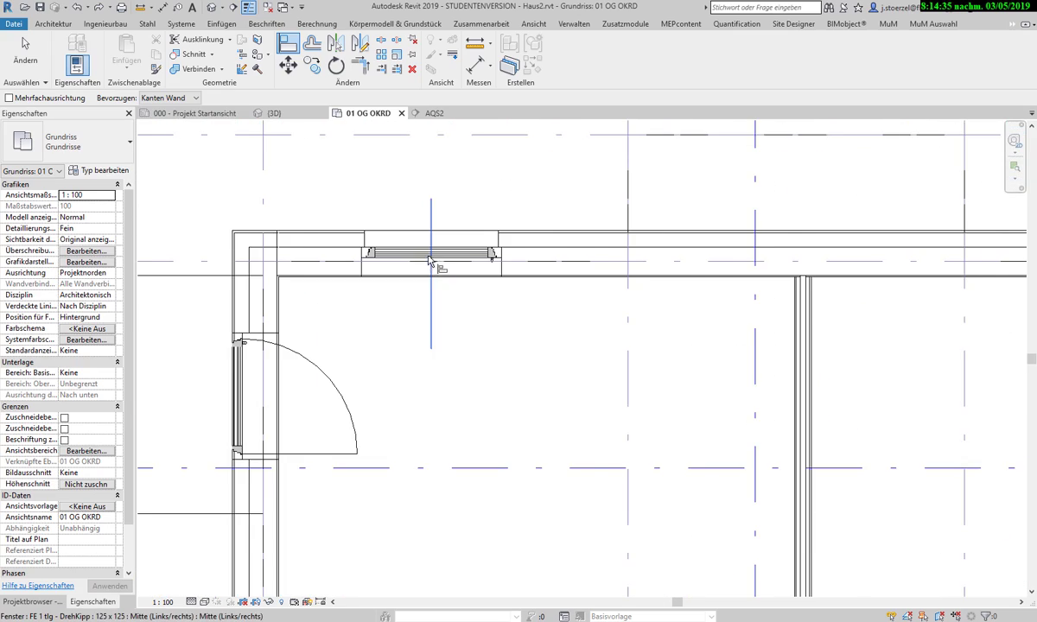
middle_click_drag(597, 303, 328, 289)
scroll(838, 278, "up", 2)
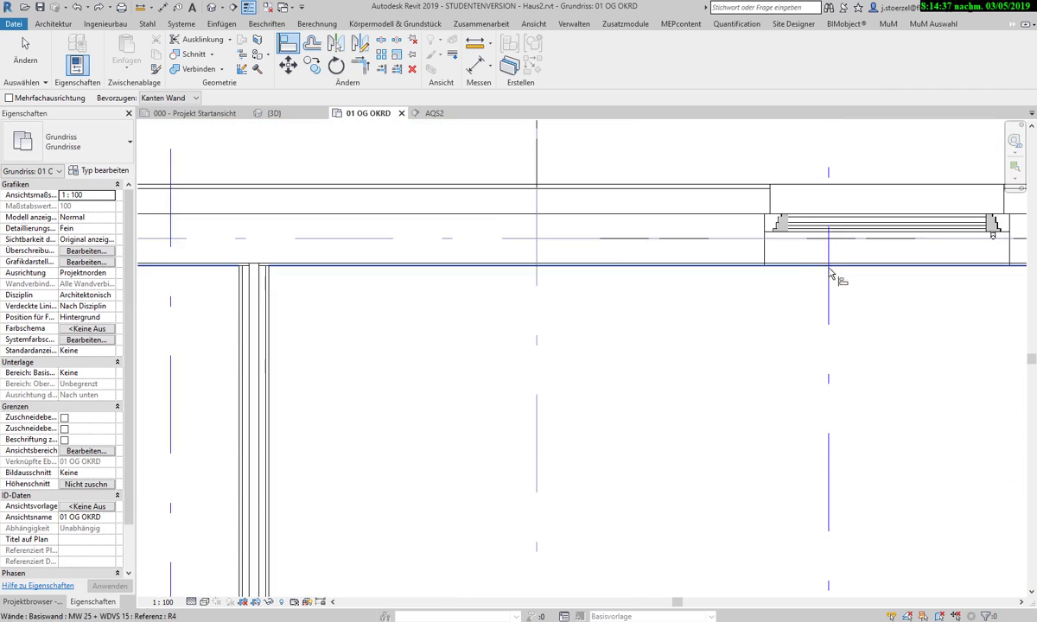
scroll(764, 297, "up", 2)
scroll(722, 316, "up", 1)
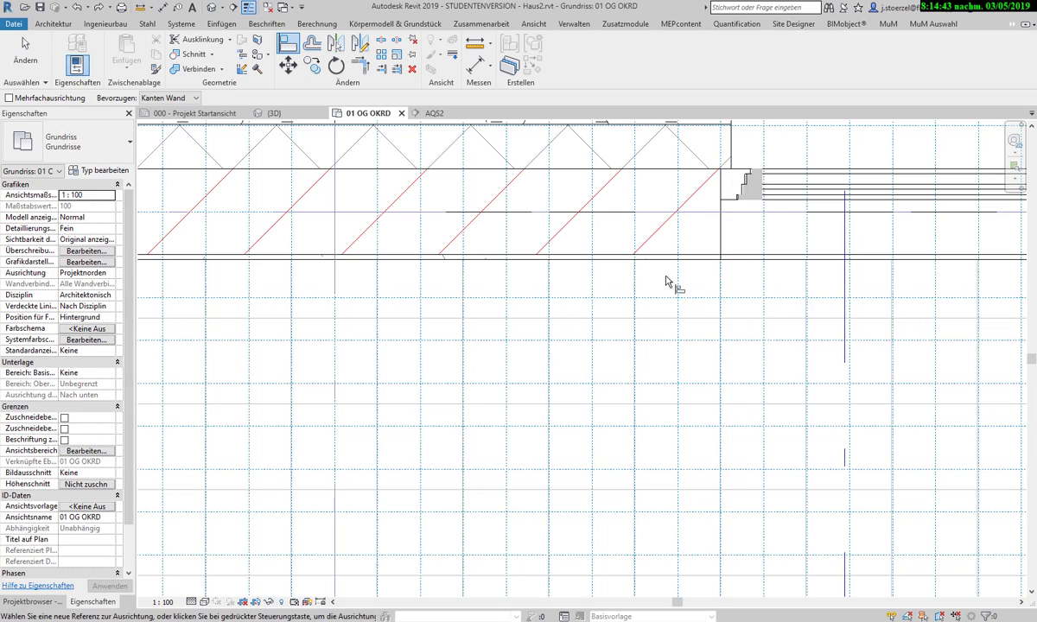
scroll(667, 284, "up", 3)
middle_click_drag(716, 365, 490, 102)
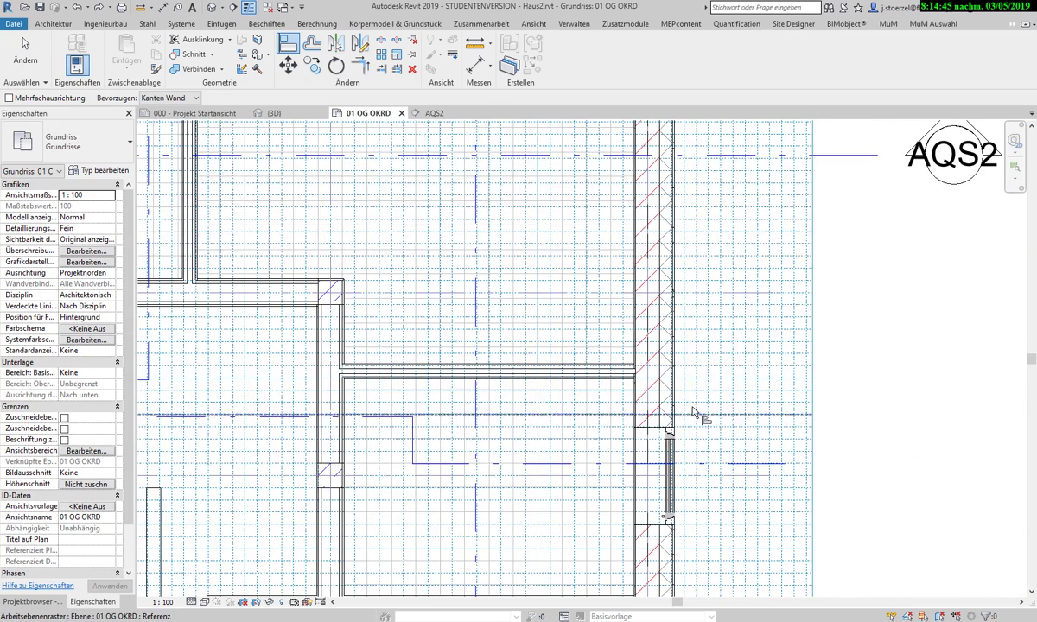
scroll(664, 294, "up", 2)
scroll(672, 289, "up", 2)
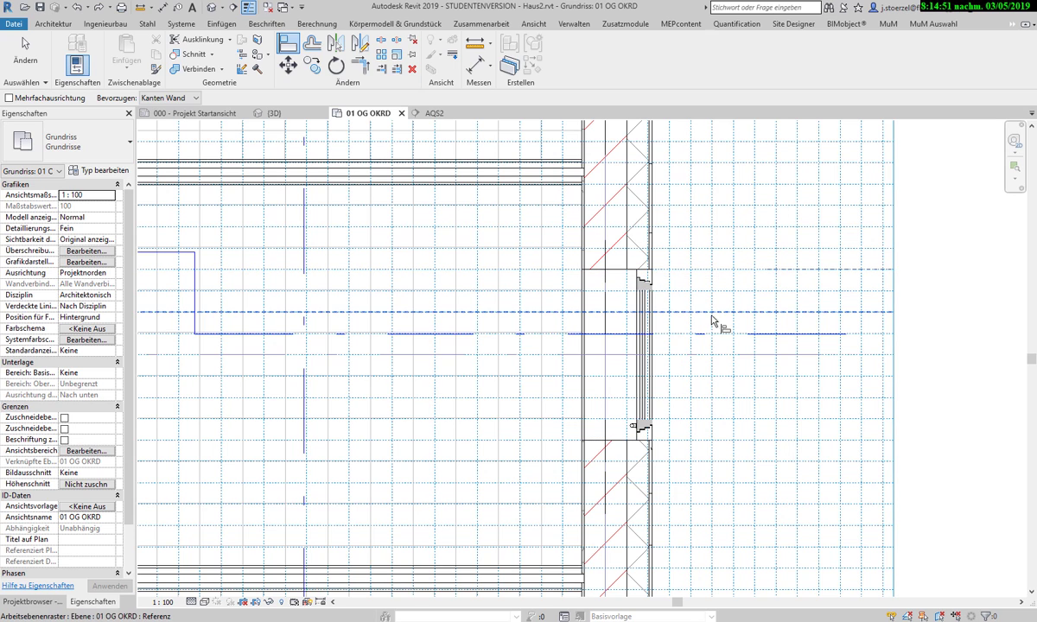
scroll(781, 327, "down", 2)
scroll(794, 352, "down", 1)
middle_click_drag(654, 329, 855, 330)
middle_click_drag(443, 343, 903, 495)
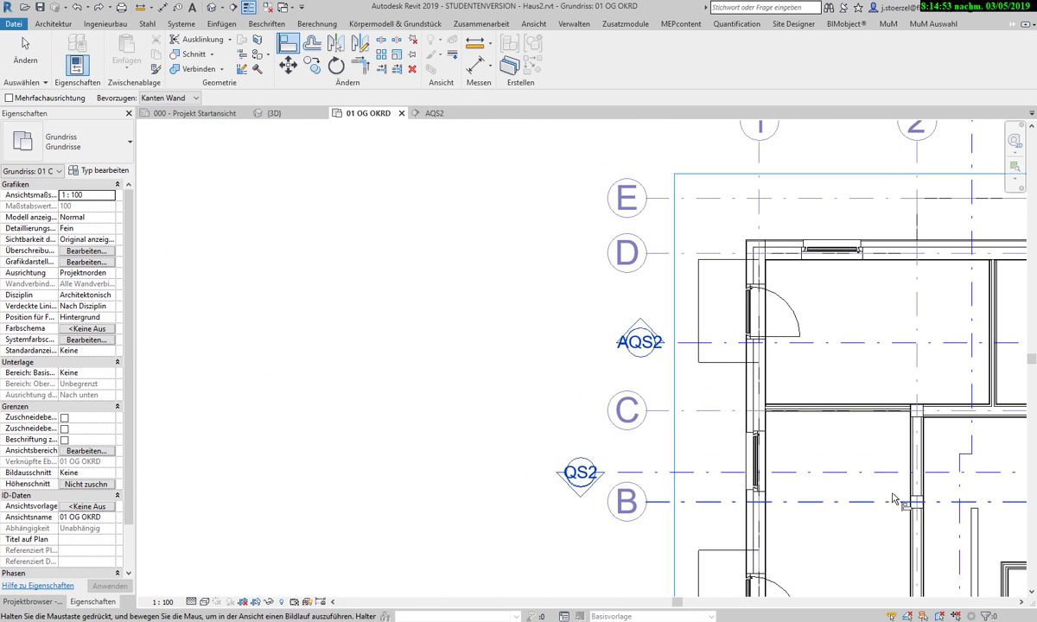
scroll(795, 304, "up", 3)
scroll(788, 371, "up", 2)
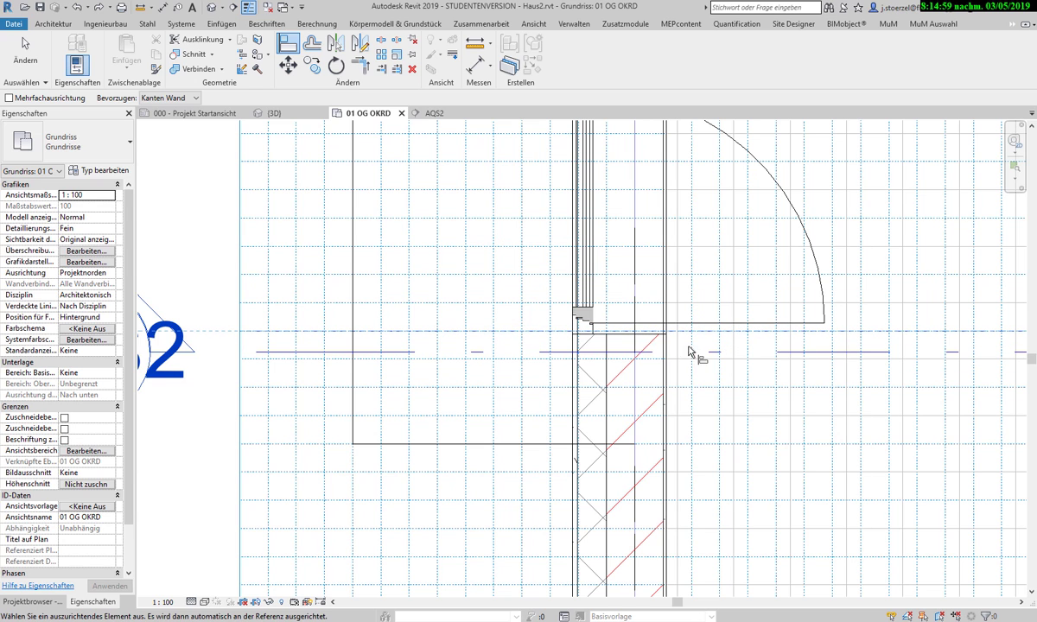
left_click(666, 327)
Step: End Align and centre the view on the corner room with the left-wall door
scroll(715, 405, "down", 3)
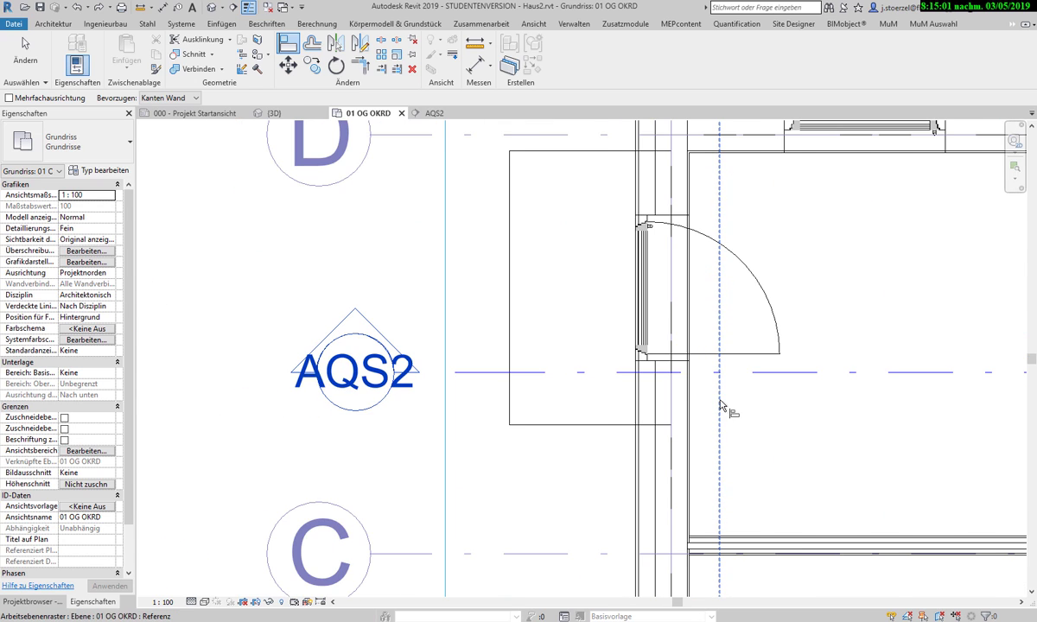
key("Escape")
left_click(720, 369)
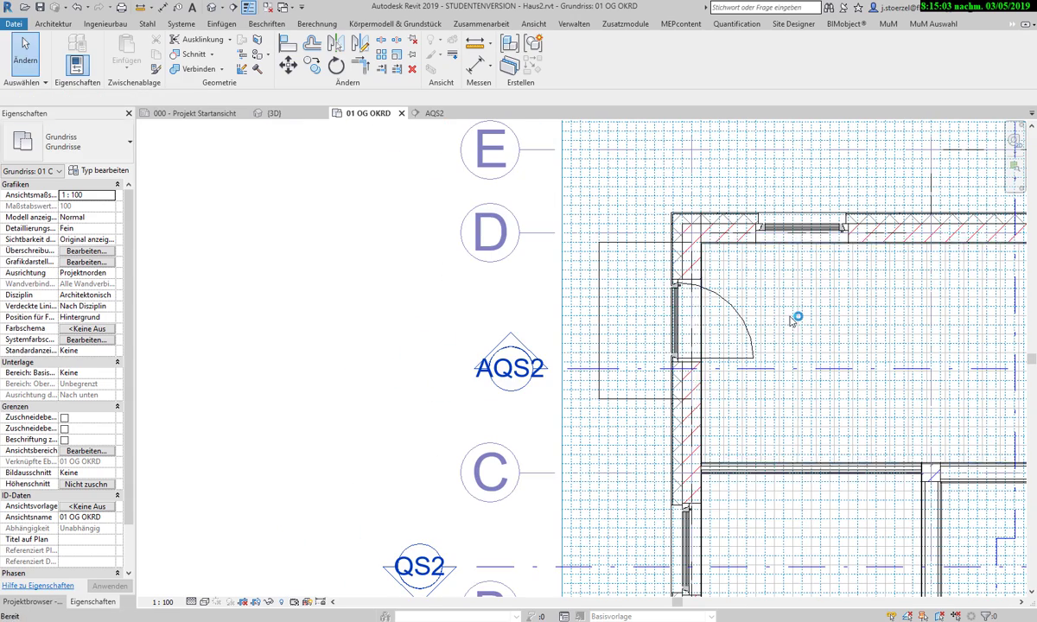
key("Escape")
middle_click_drag(782, 362, 542, 397)
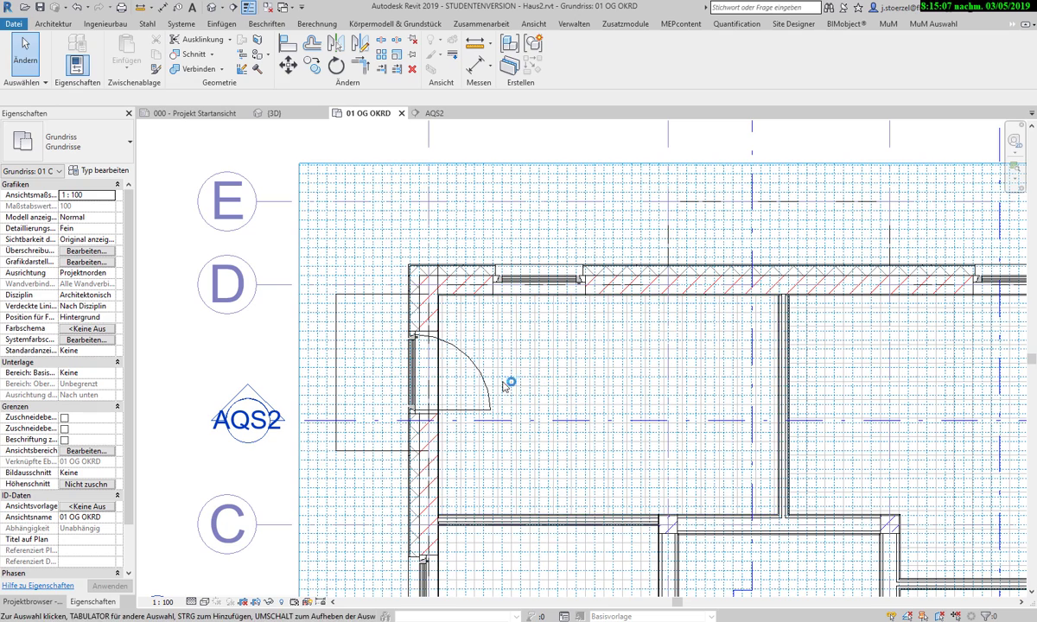
scroll(507, 373, "up", 2)
scroll(495, 368, "up", 1)
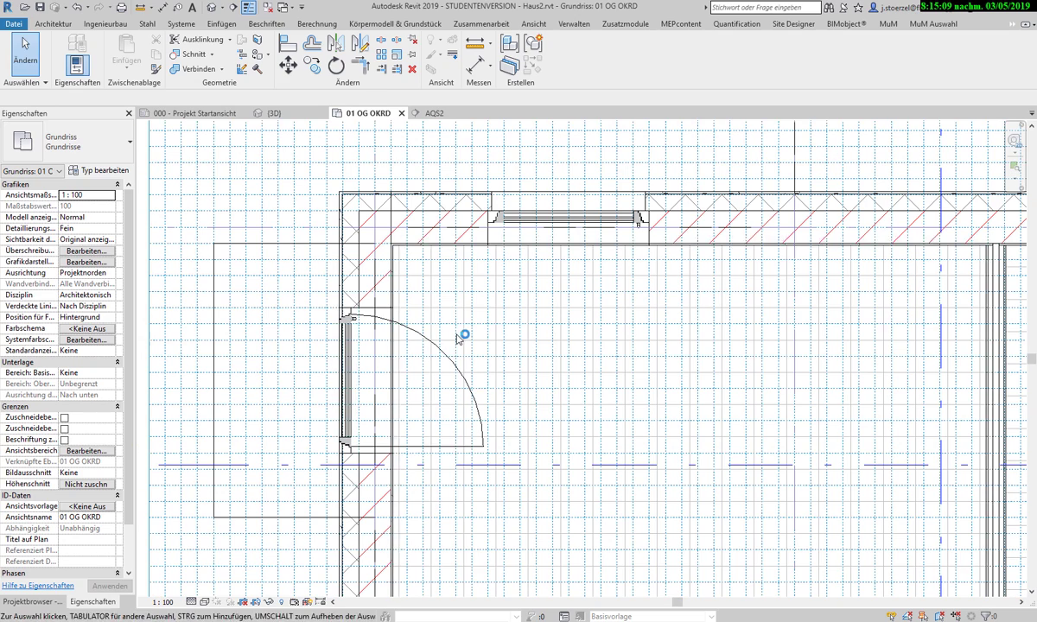
Step: Flip the FE TÜR door's facing twice back to its original face and swap its hinge side
left_click(467, 362)
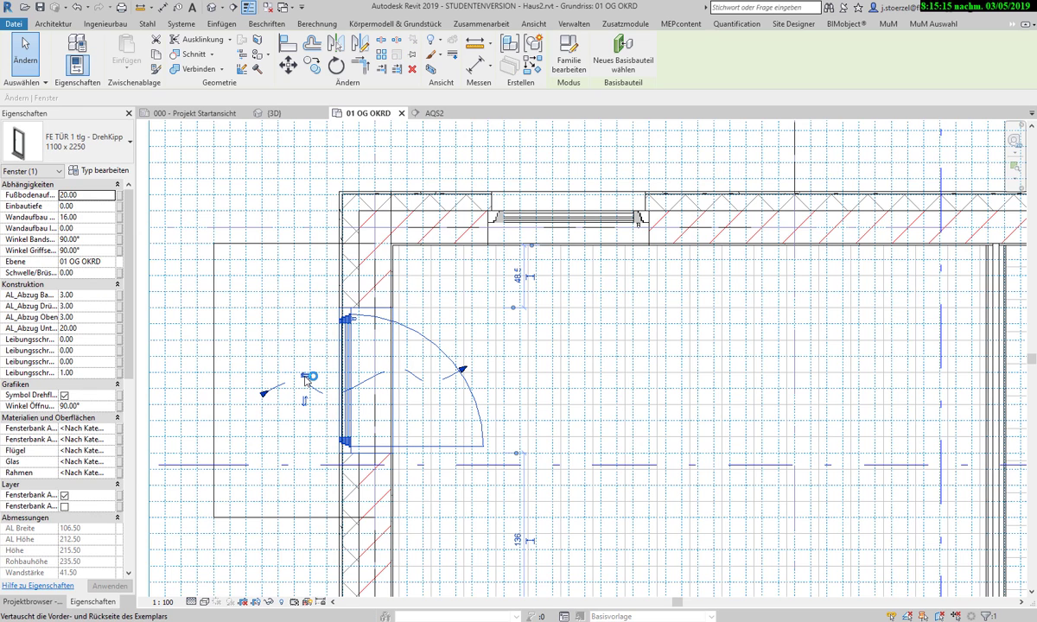
left_click(309, 376)
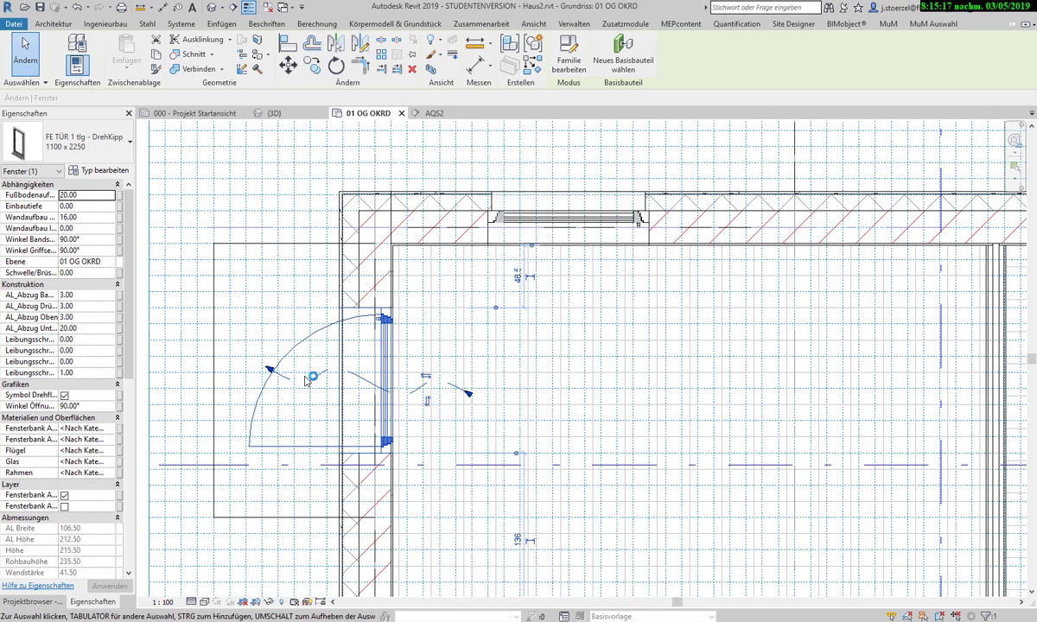
left_click(432, 377)
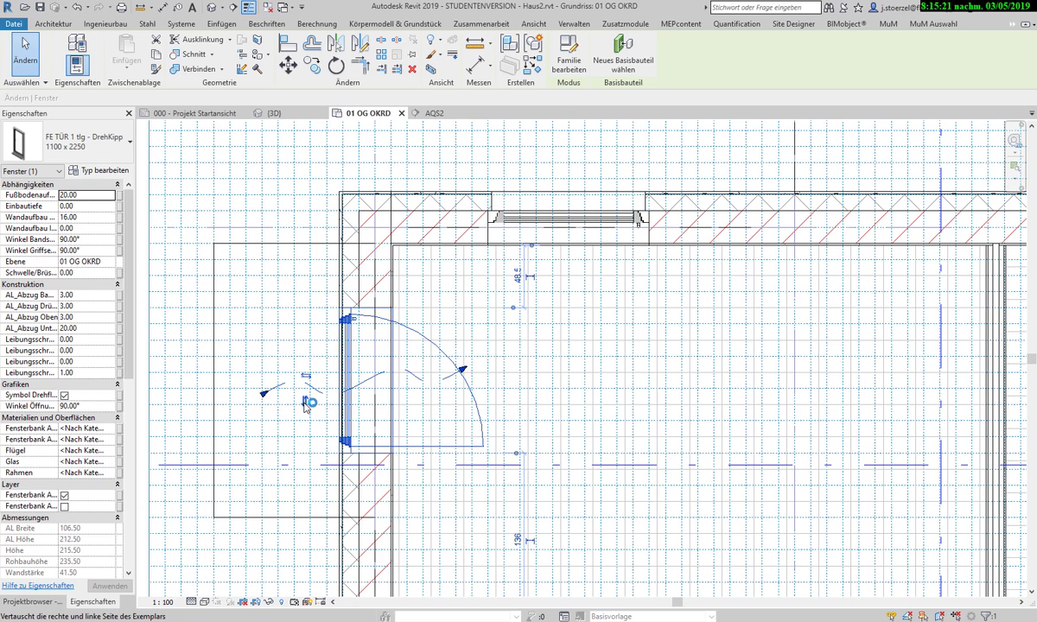
left_click(308, 402)
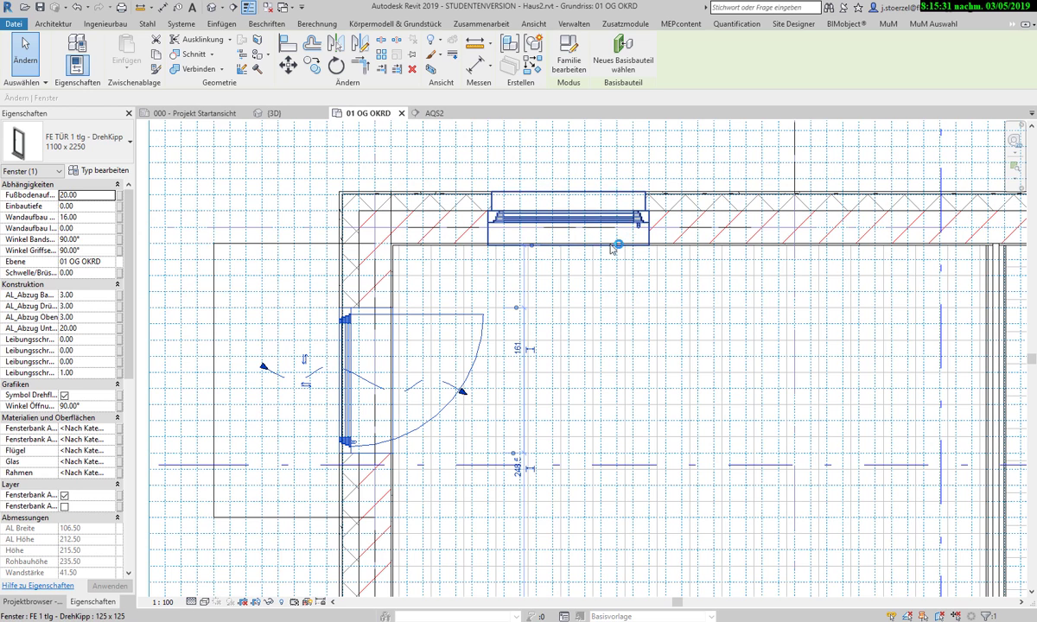
Step: Flip the top-wall window's facing and turn on its Symbol Drehflügel swing symbol
left_click(593, 238)
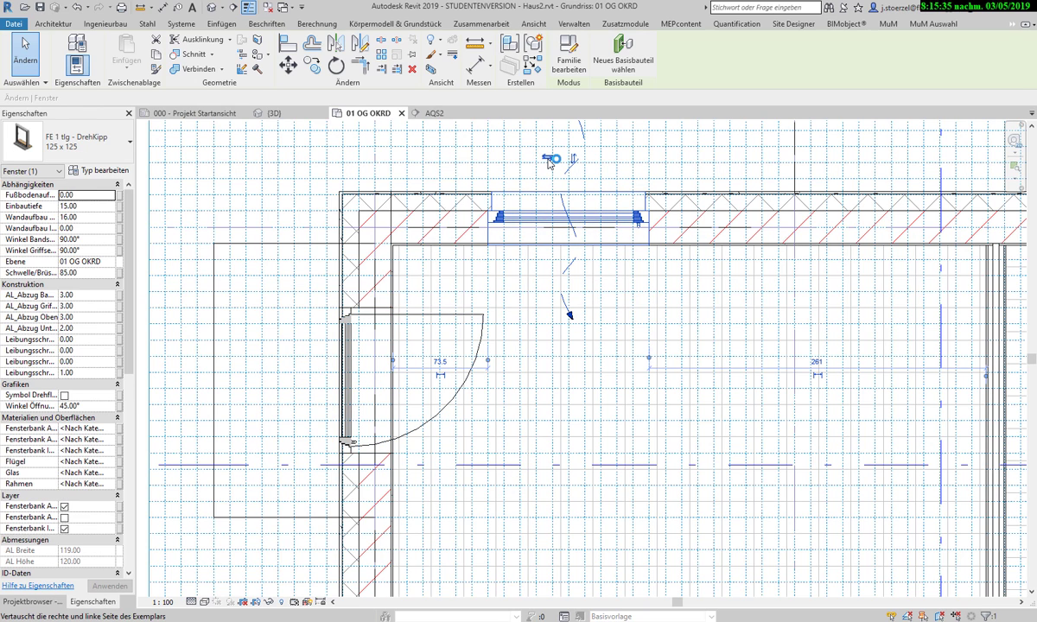
left_click(551, 160)
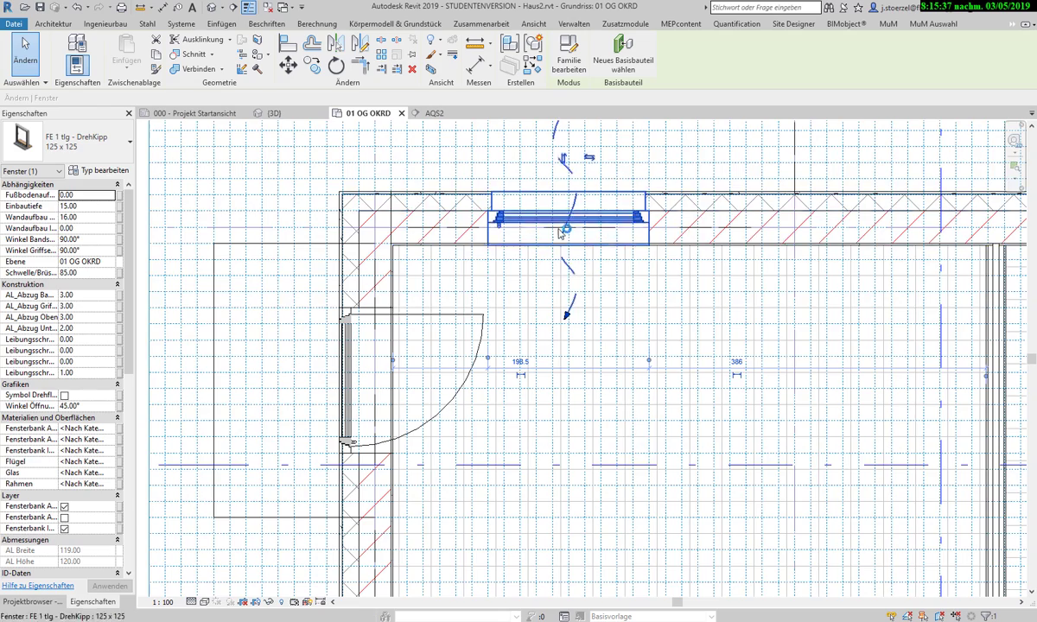
scroll(560, 233, "up", 1)
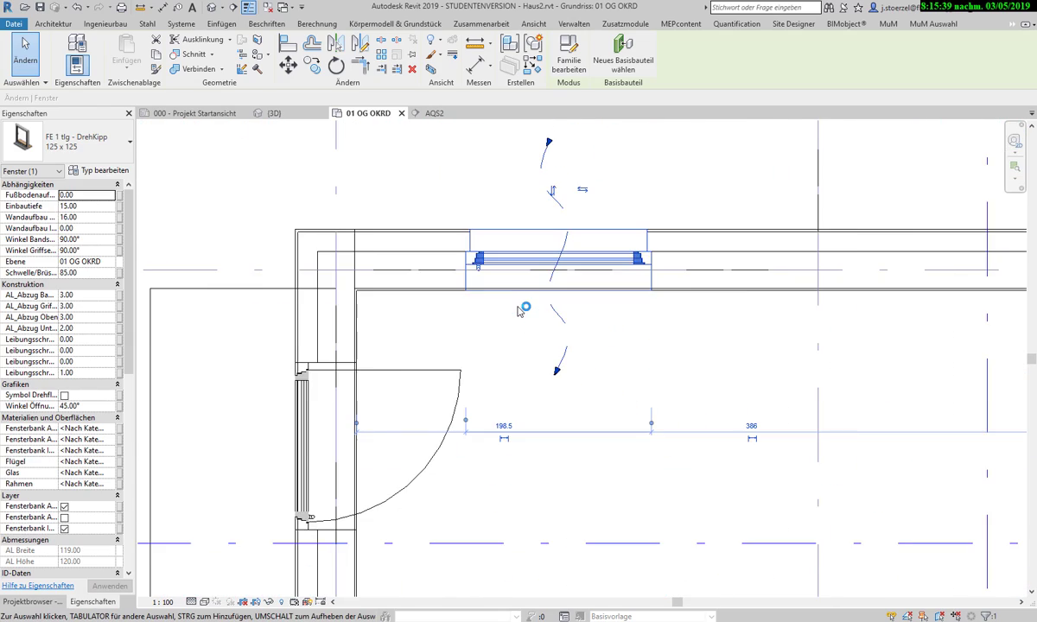
scroll(519, 311, "down", 1)
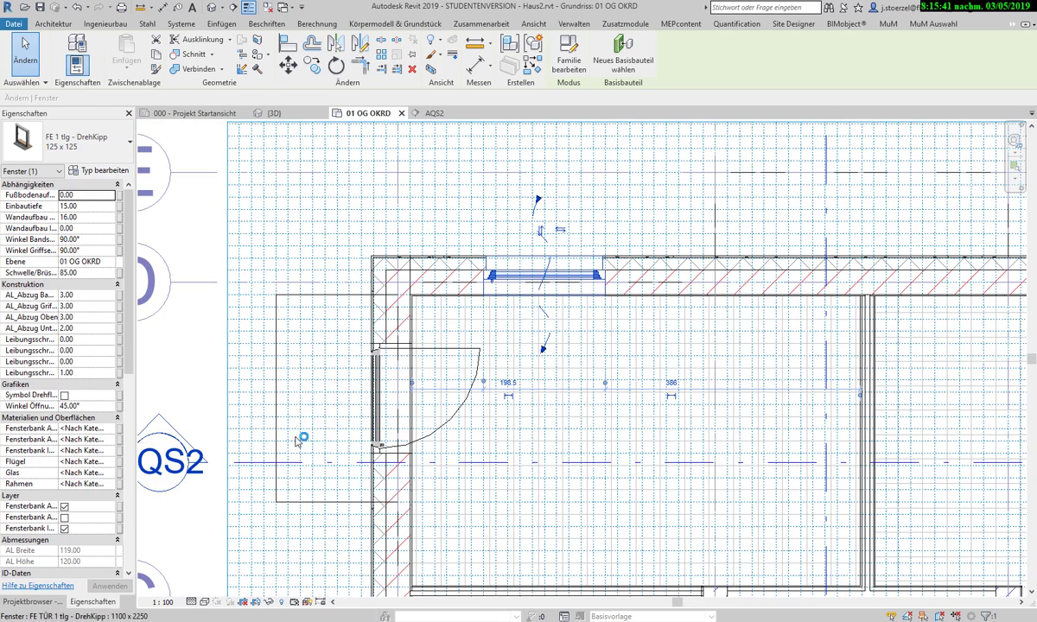
left_click(63, 395)
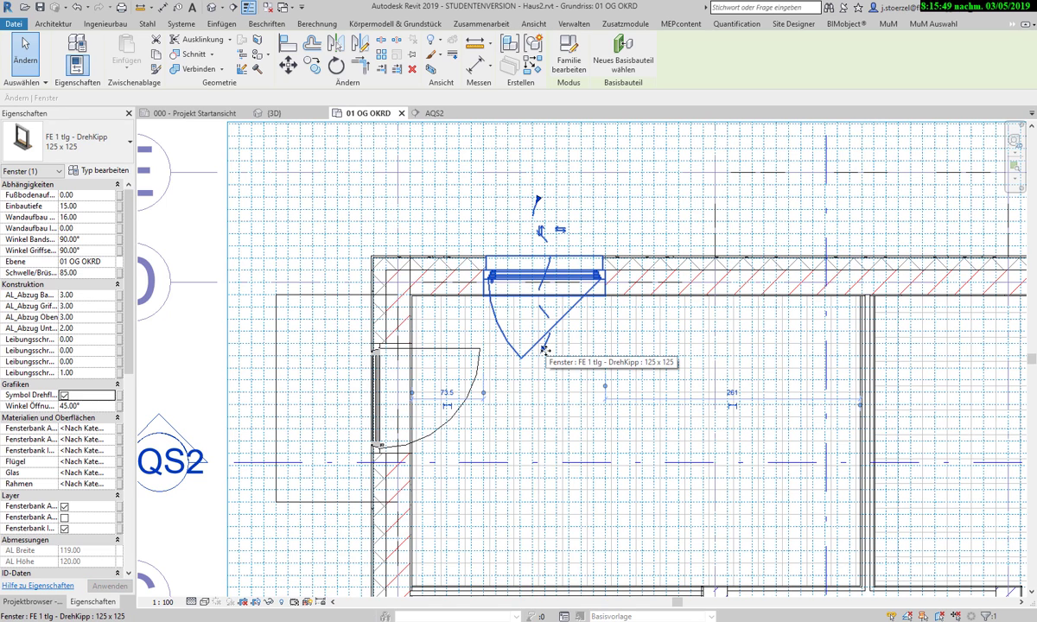
left_click_drag(553, 355, 588, 360)
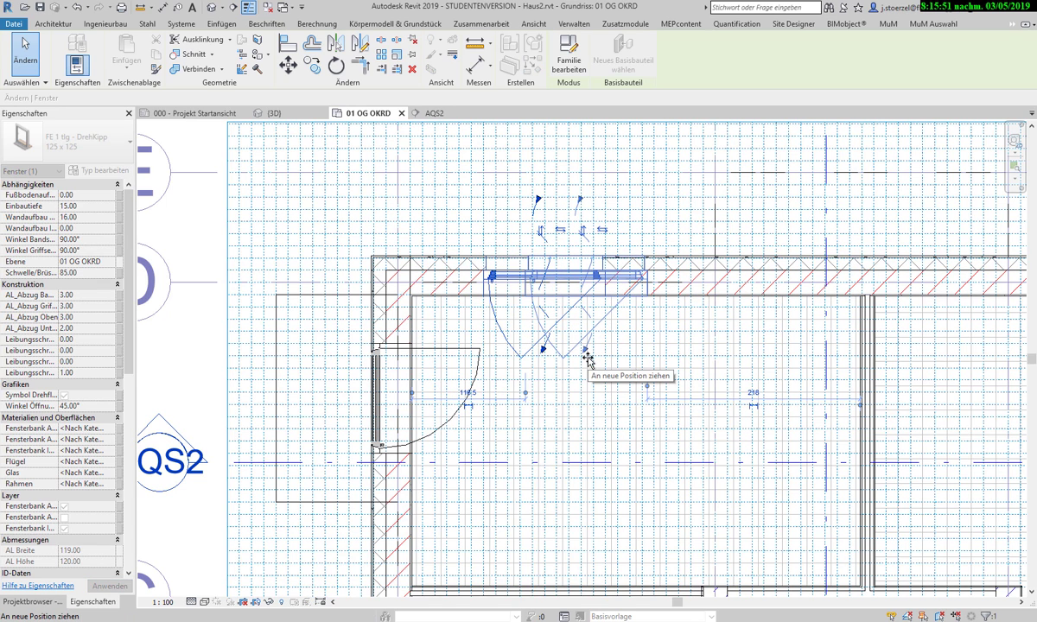
key("Escape")
Step: Set the top-wall window's Winkel Öffnung to 90 and apply it
left_click(515, 324)
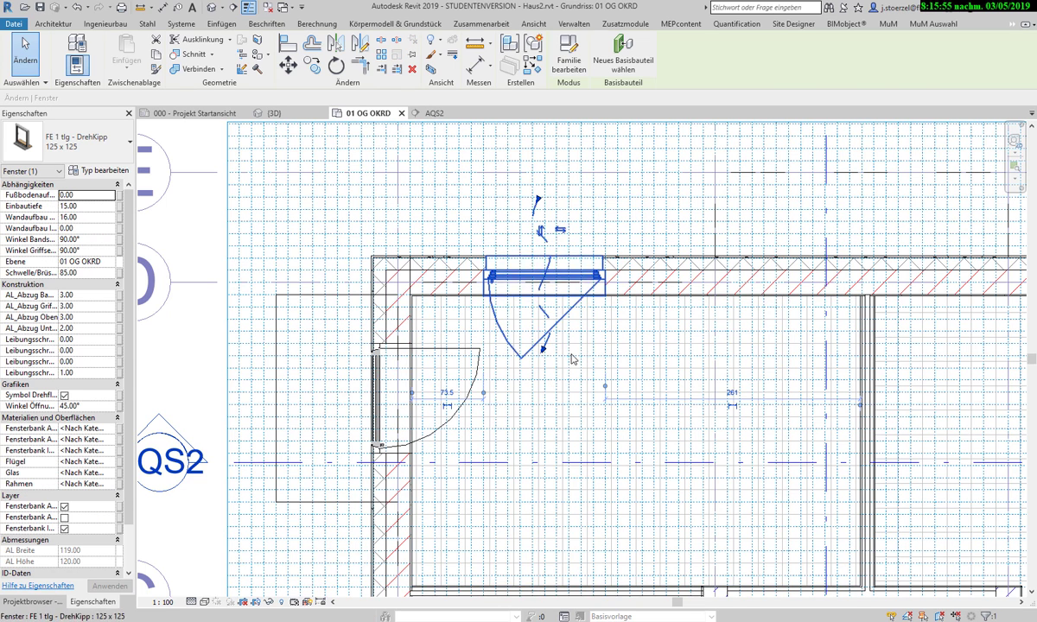
key("Escape")
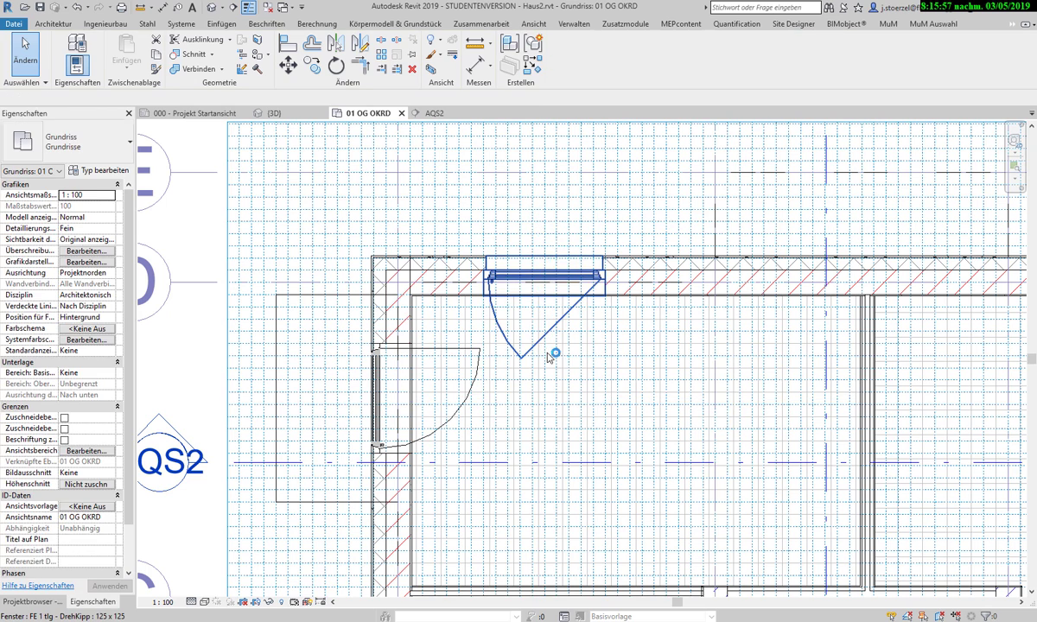
left_click(538, 351)
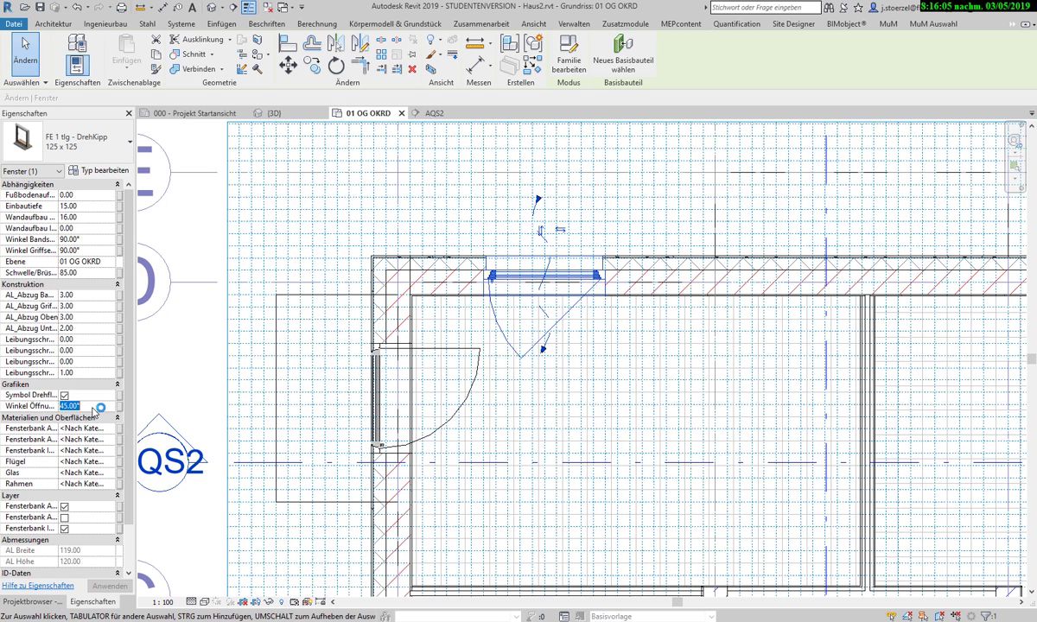
type("9")
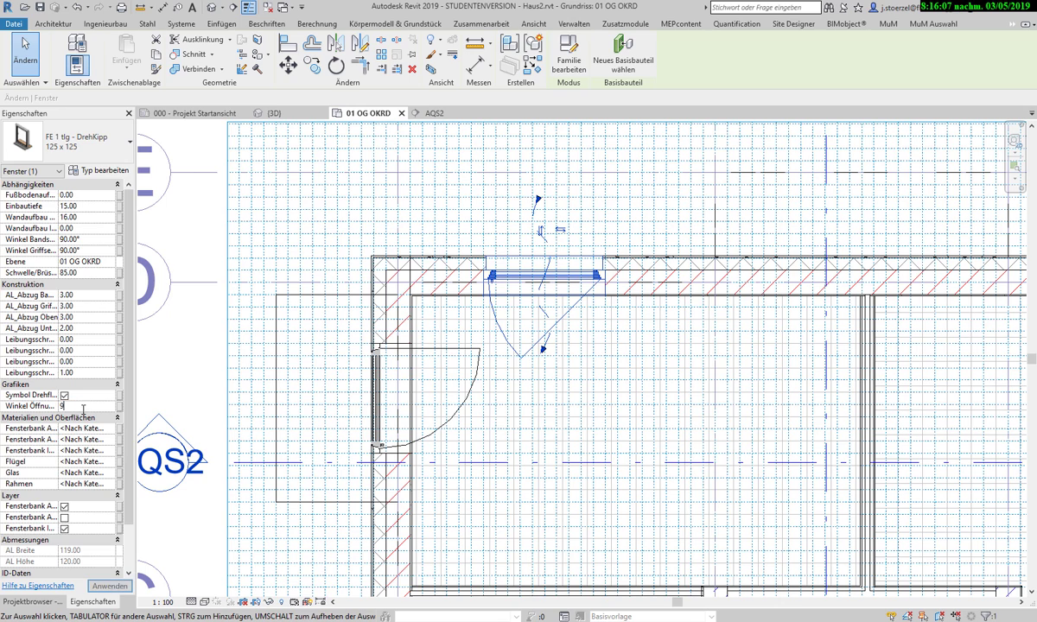
type("0")
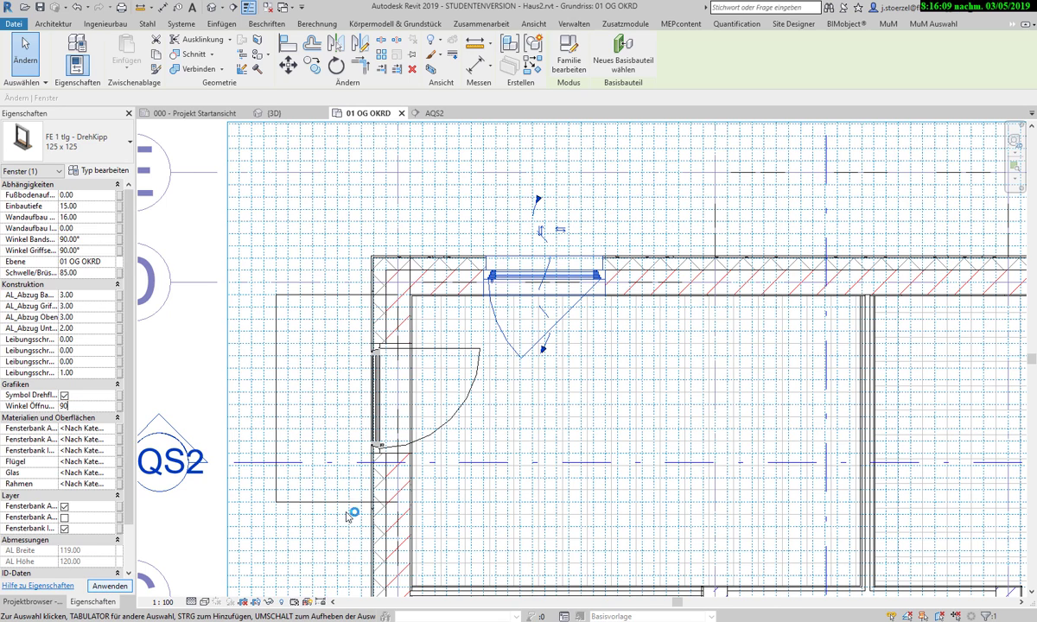
left_click(110, 585)
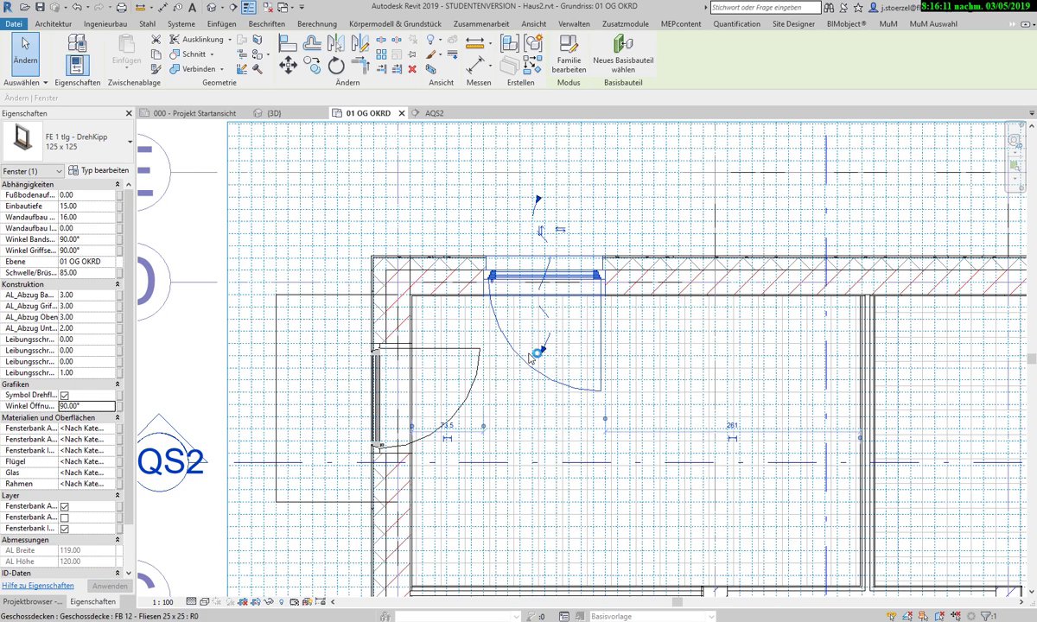
key("Escape")
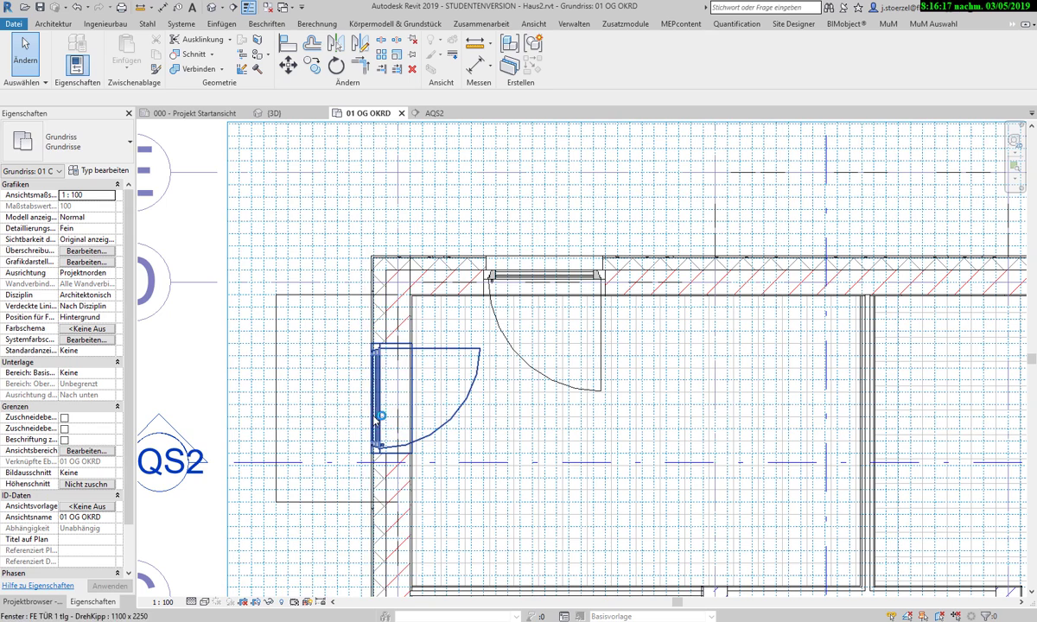
Step: Change the west-wall FE TÜR 1 tlg – DrehKipp window-door's Einbautiefe from 20.00 to 16
scroll(370, 405, "up", 3)
left_click(378, 361)
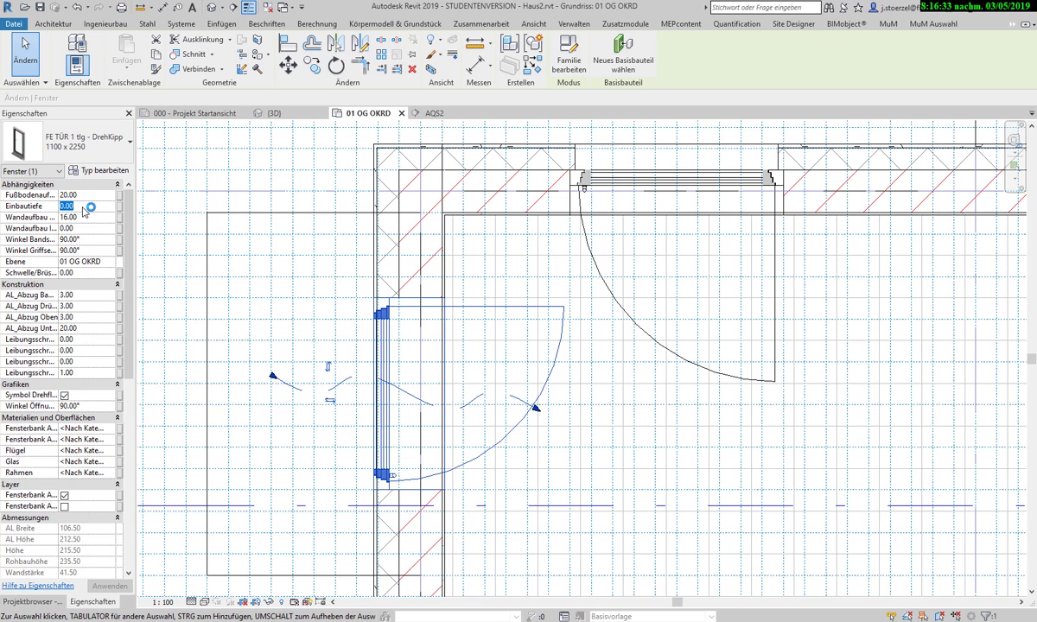
type("0")
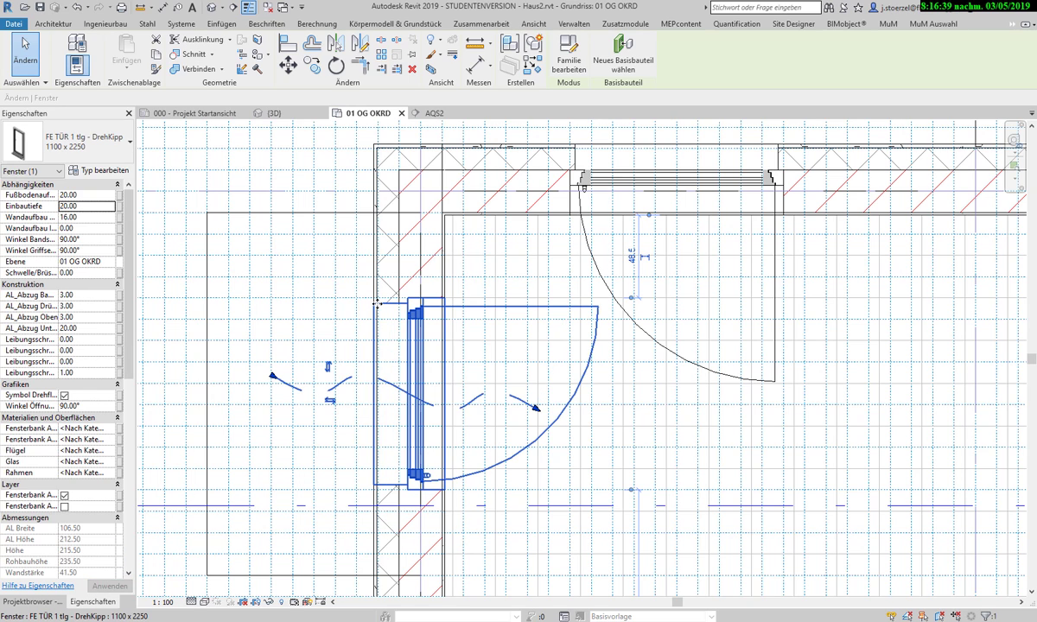
left_click(91, 207)
type("16")
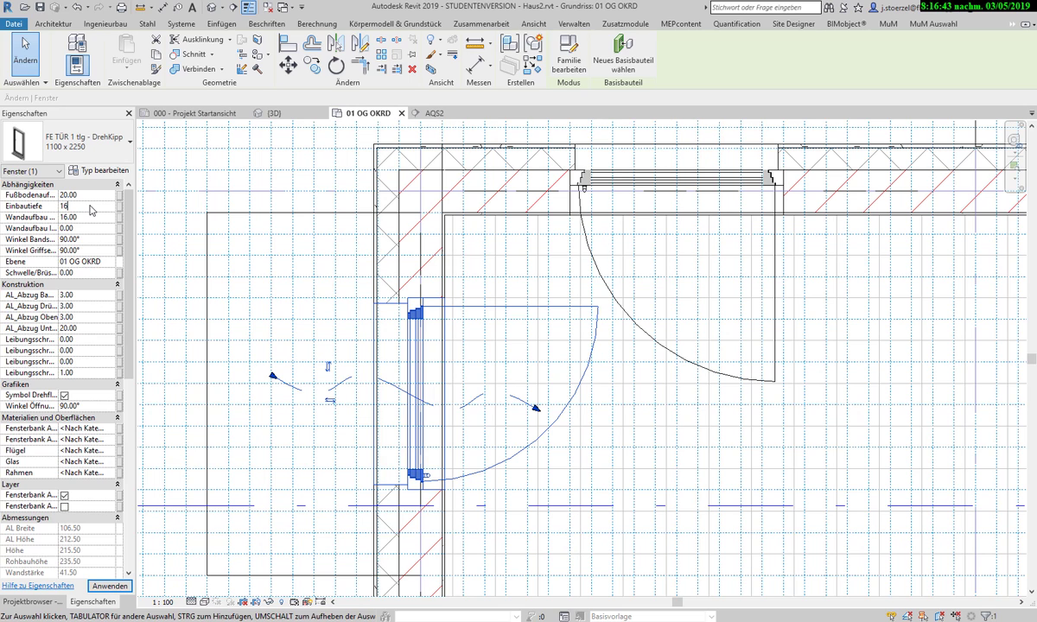
left_click(98, 588)
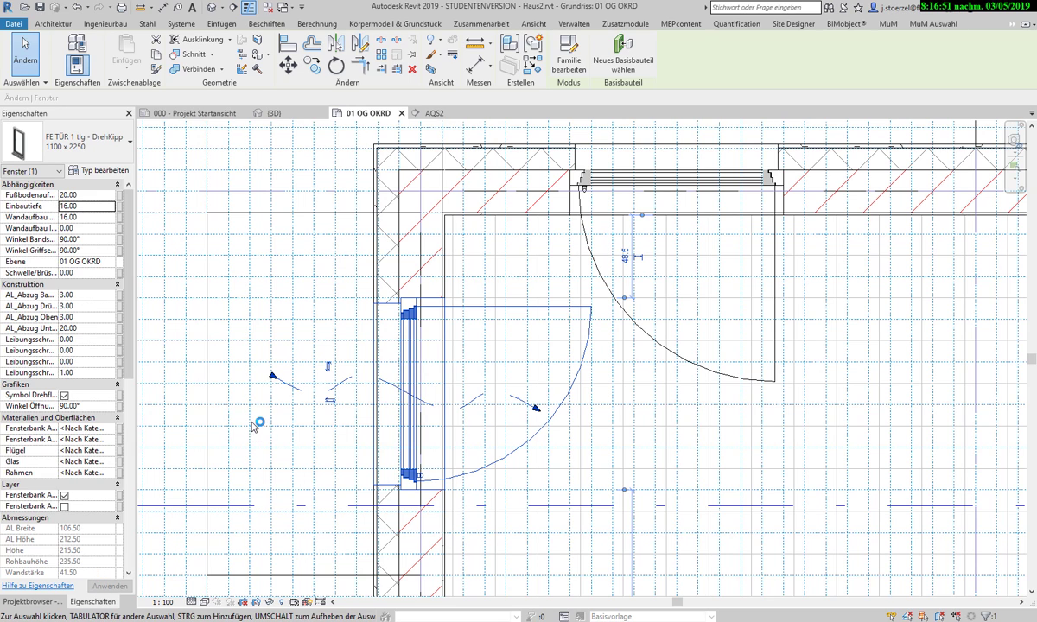
scroll(250, 415, "down", 3)
Step: Use Typ anpassen to give the lower-left Kind 2 door the left-wall FE TÜR window-door's type
middle_click_drag(251, 452, 276, 299)
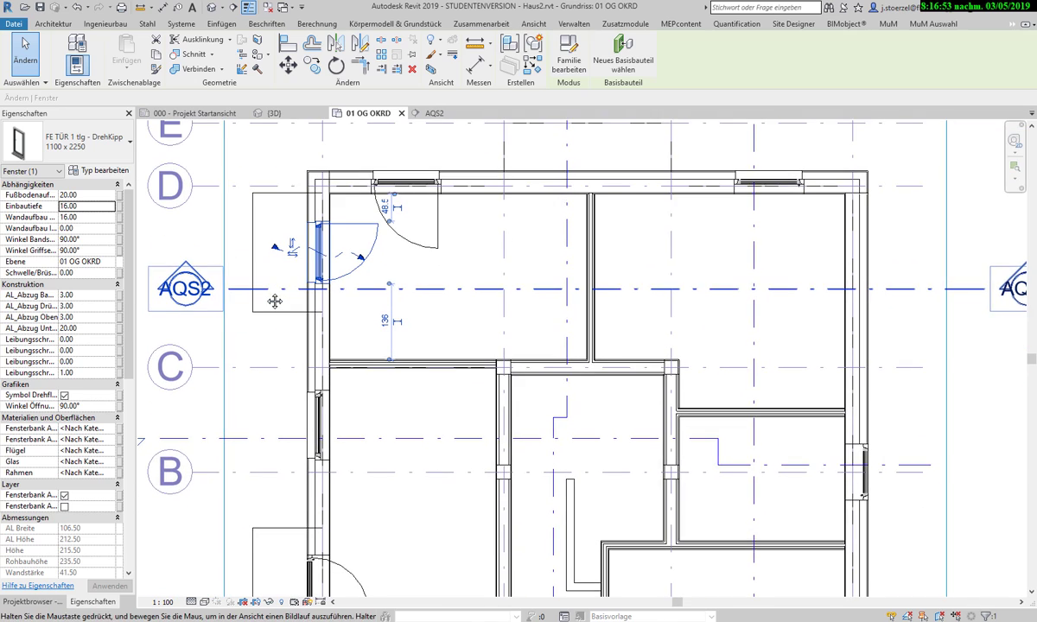
middle_click_drag(262, 394, 279, 357)
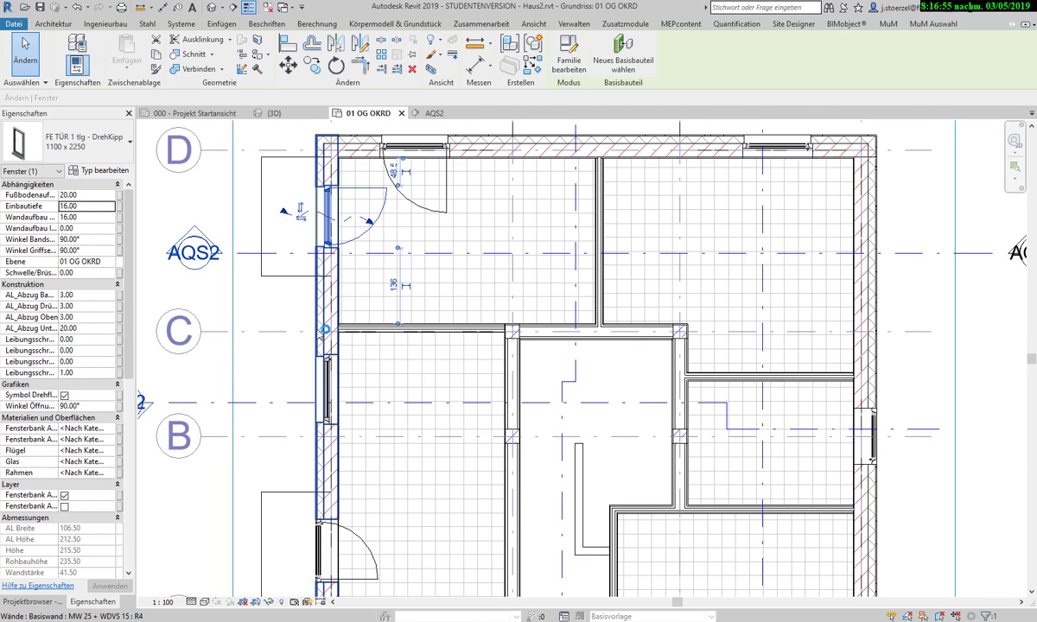
key("Escape")
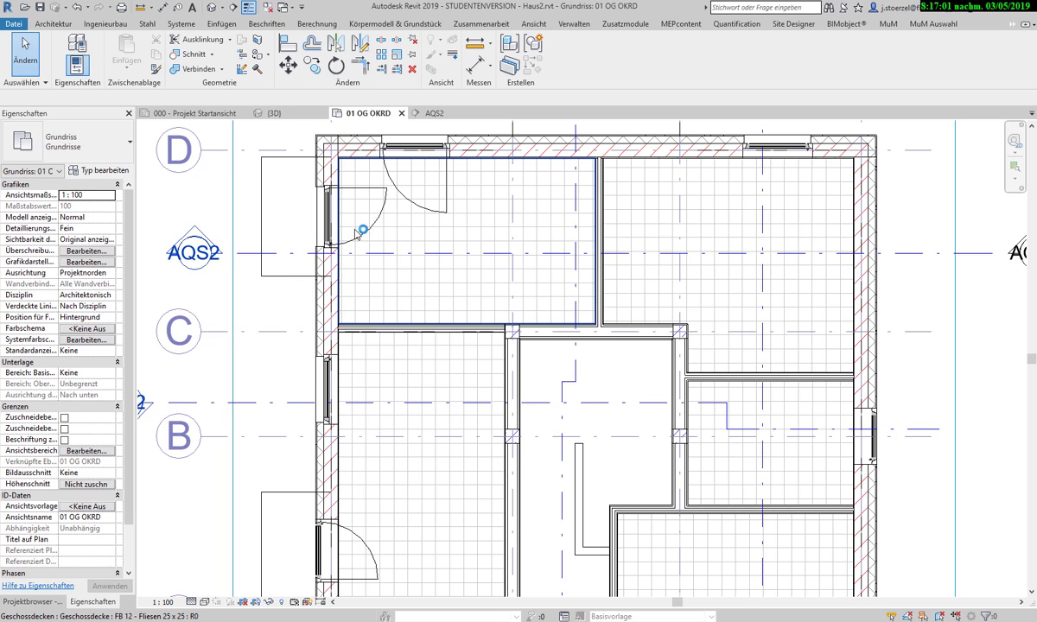
left_click(158, 73)
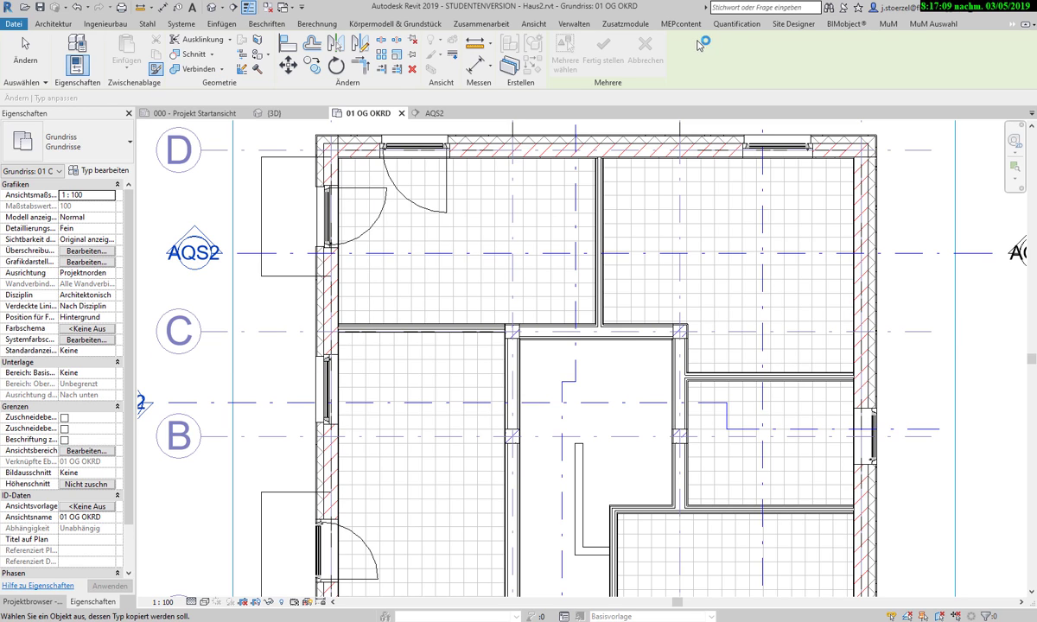
left_click(1013, 26)
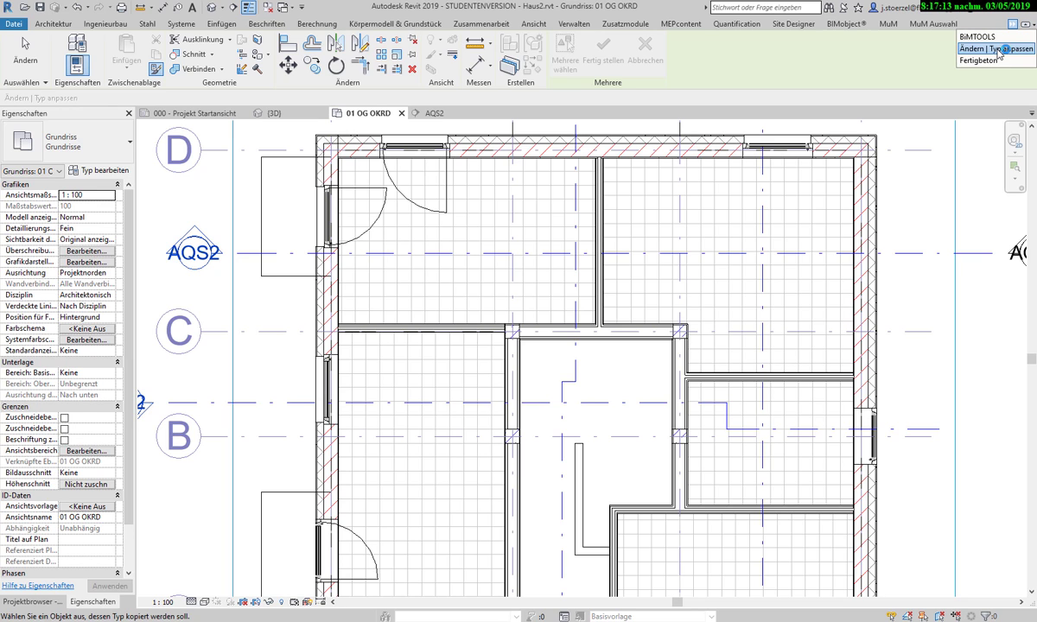
left_click(323, 216)
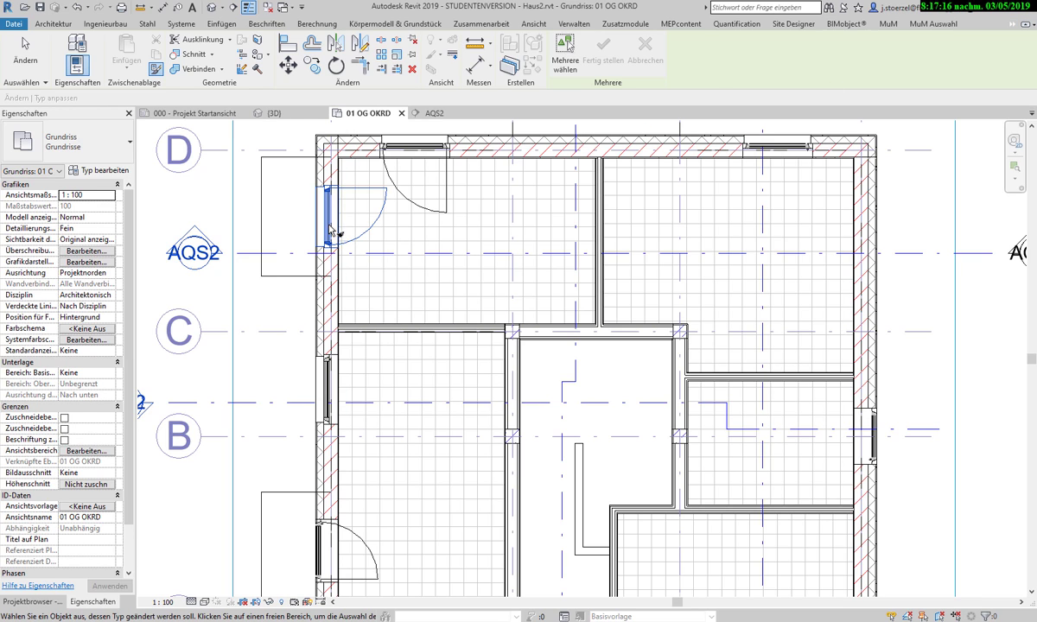
left_click(336, 555)
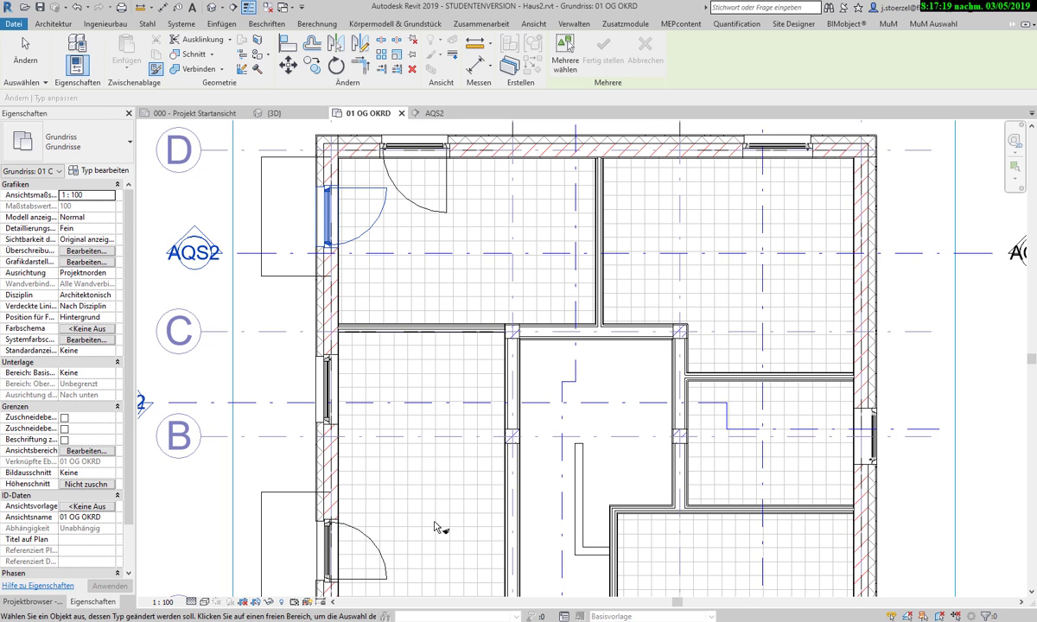
middle_click_drag(424, 471, 431, 423)
Step: End type matching and drag section line AQS2 slightly north toward grid D
scroll(333, 474, "up", 2)
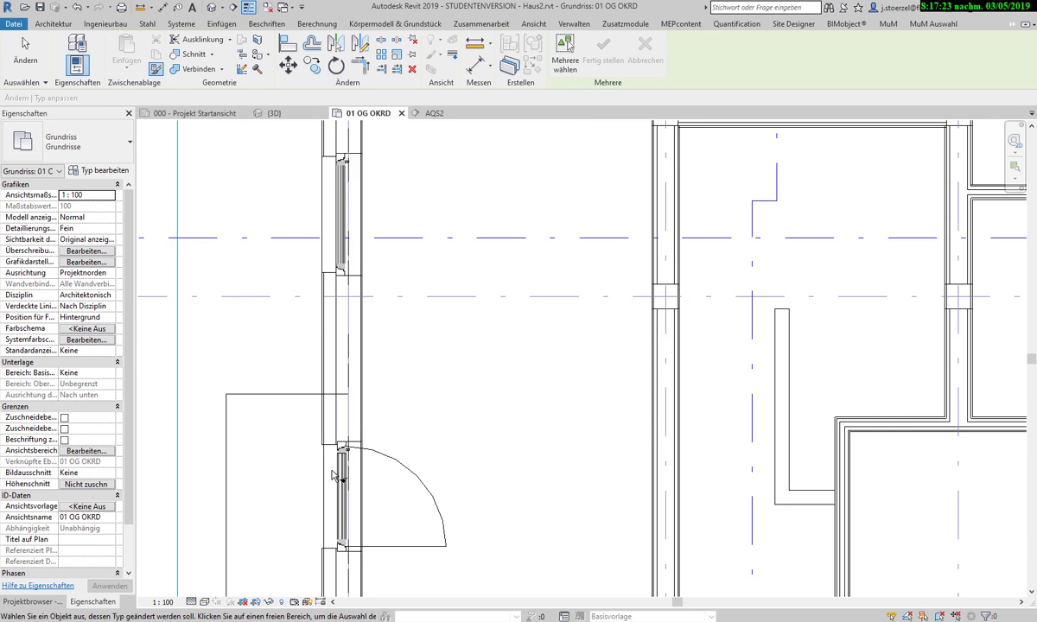
scroll(337, 473, "up", 2)
scroll(408, 430, "down", 4)
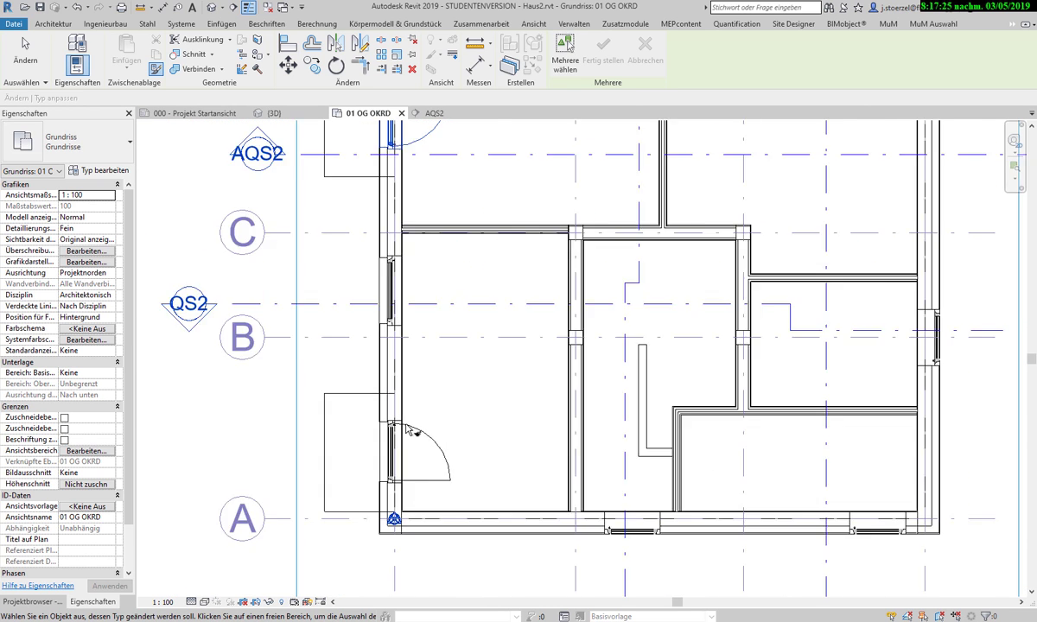
scroll(408, 430, "down", 3)
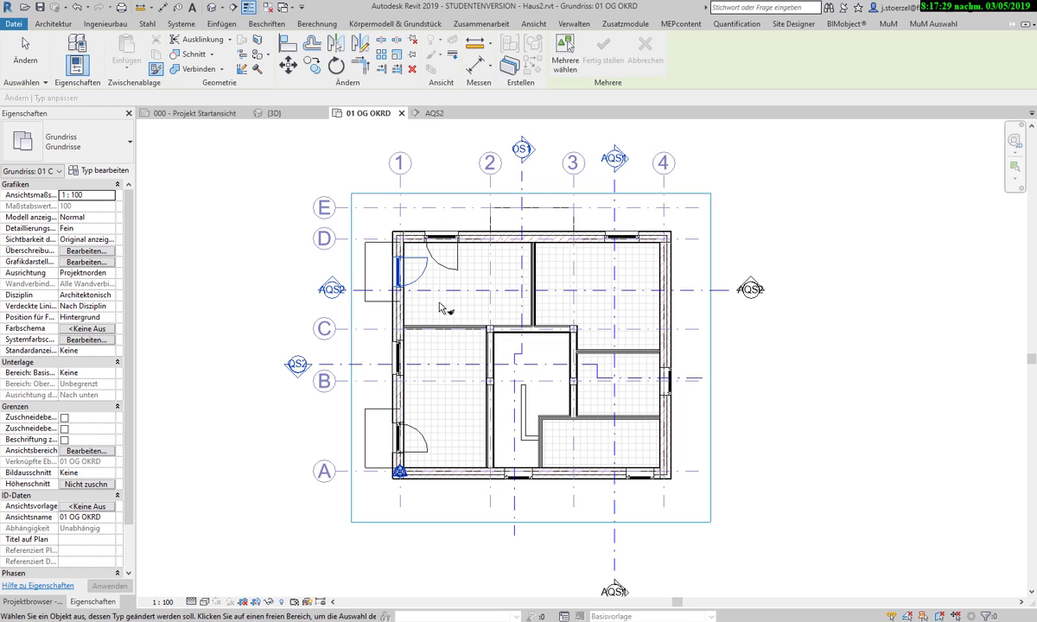
scroll(407, 258, "up", 1)
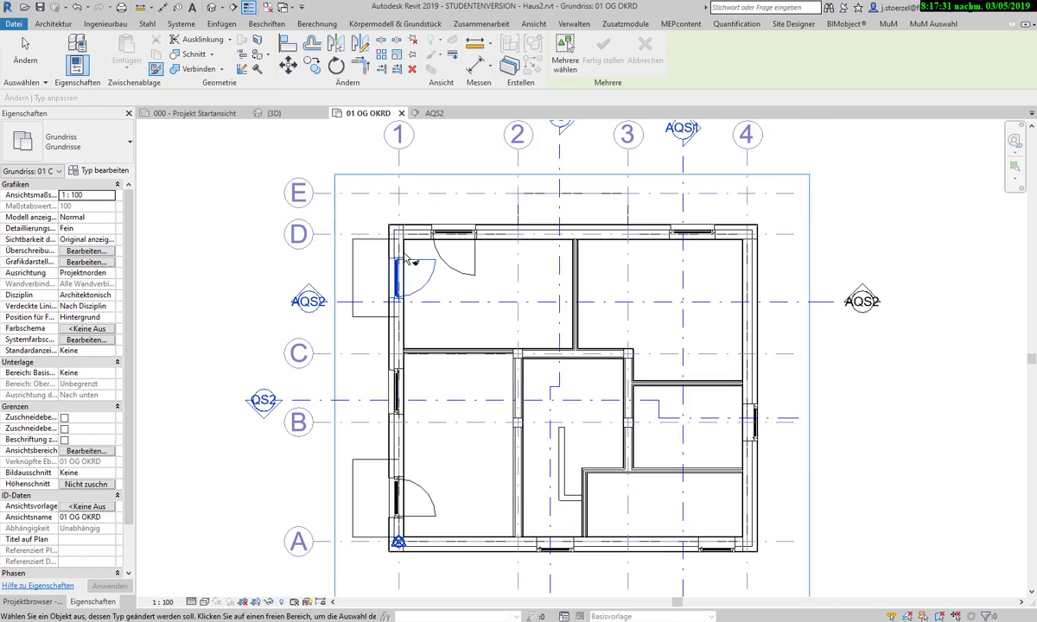
scroll(414, 255, "up", 2)
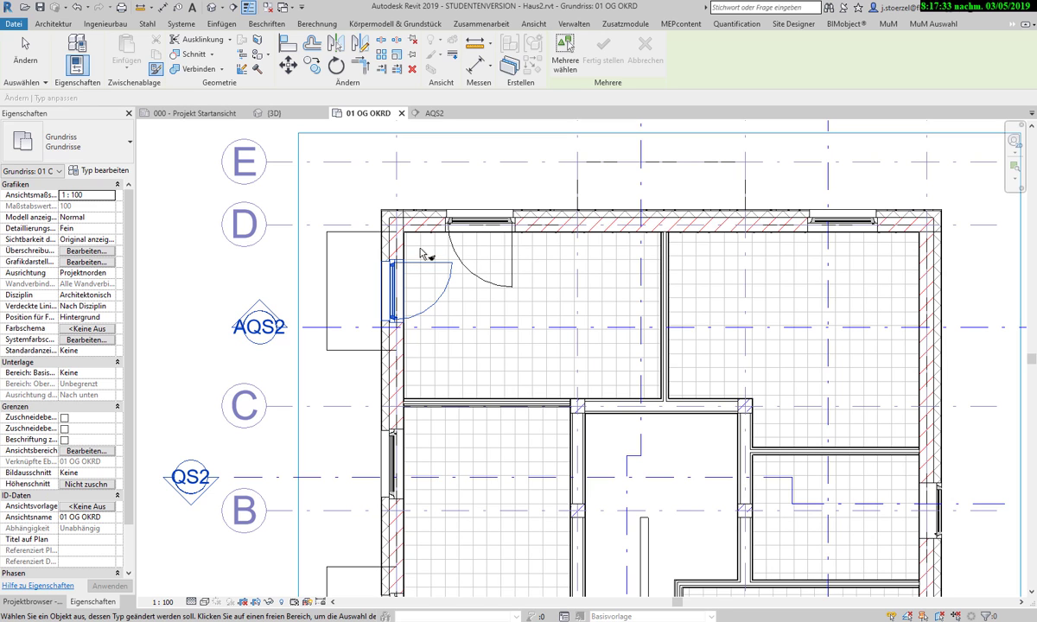
key("Escape")
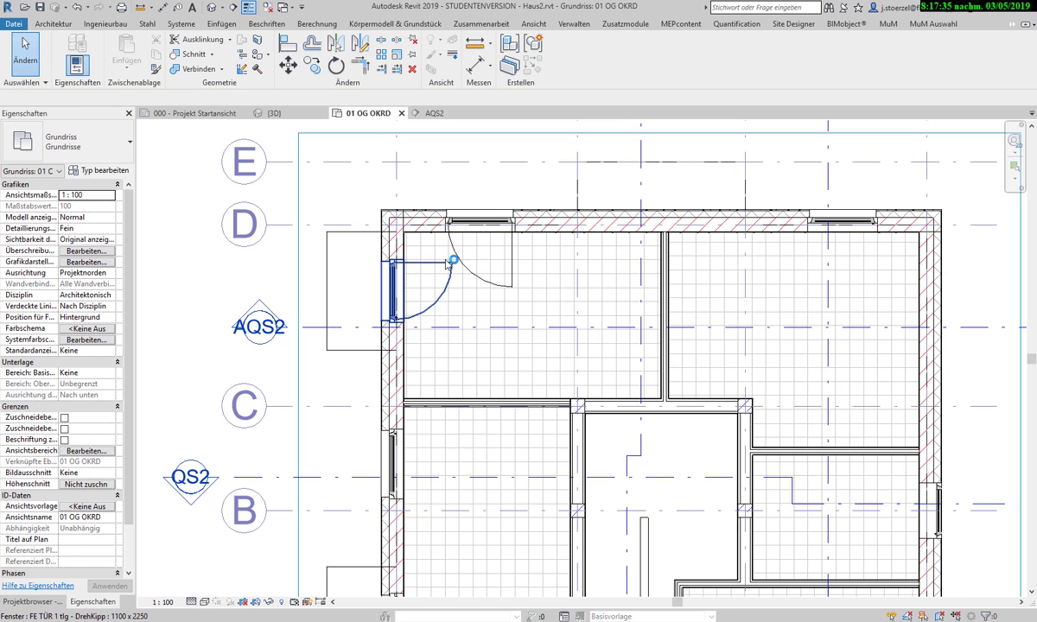
scroll(447, 263, "down", 2)
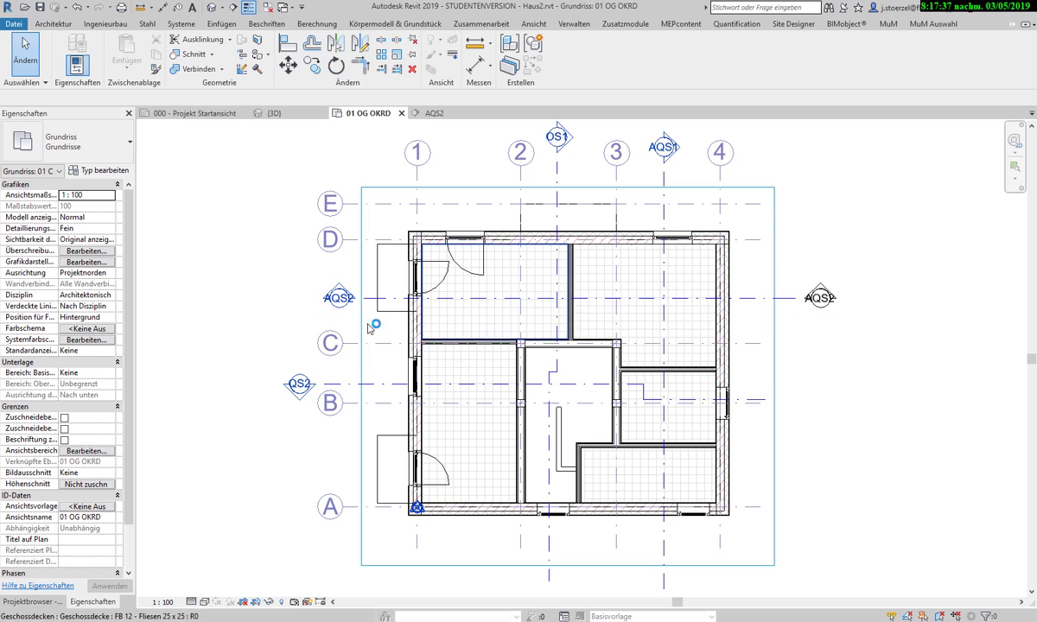
left_click(784, 298)
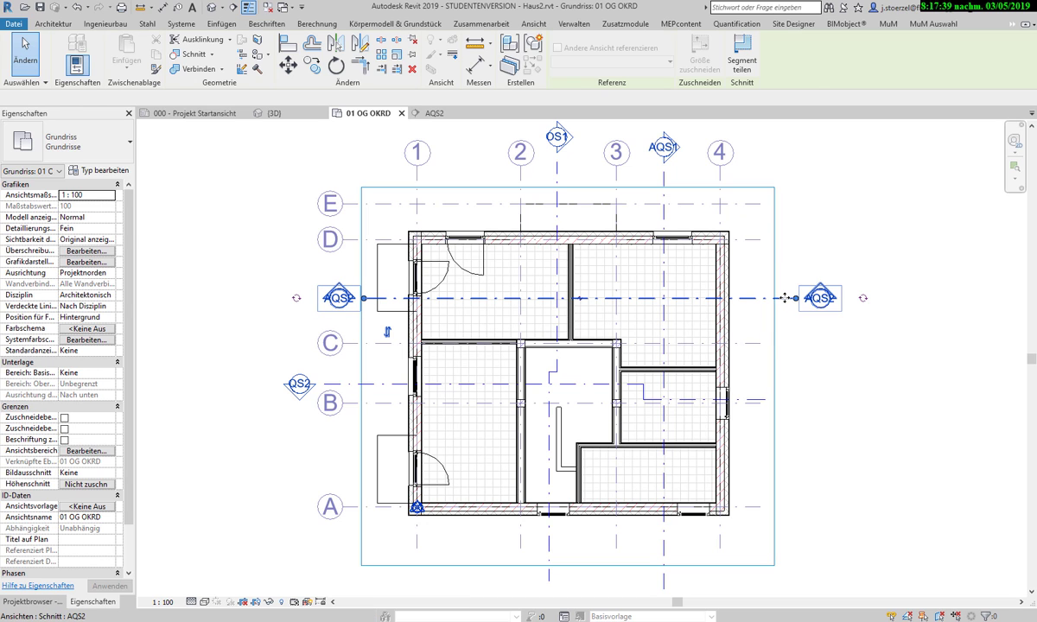
left_click_drag(785, 298, 782, 279)
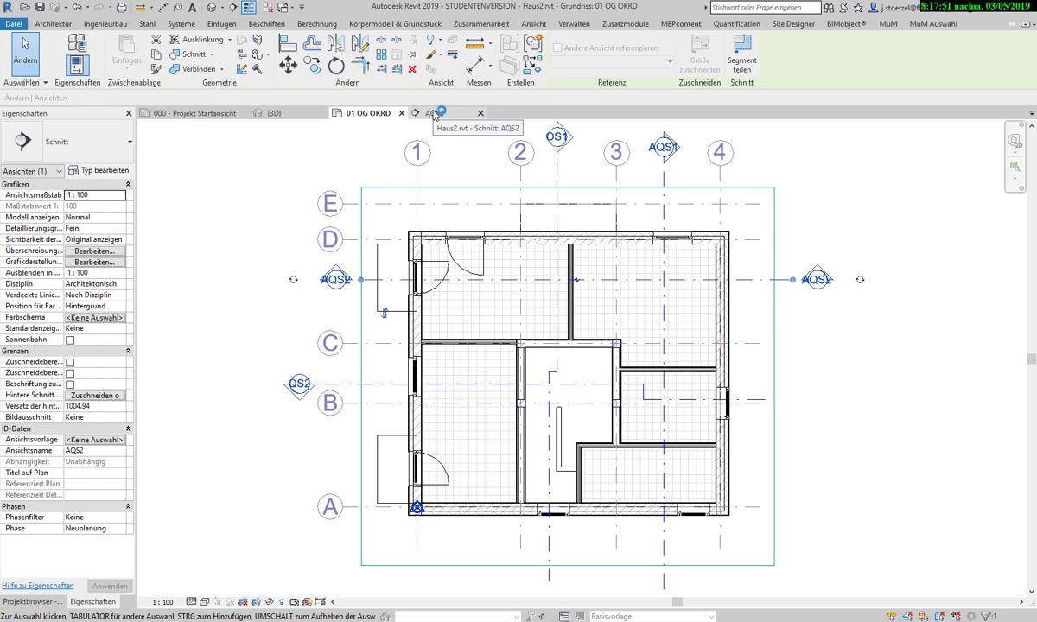
Step: Open the AQS1 section and select the upper-floor FE 1 tlg – DrehKipp window
double_click(677, 147)
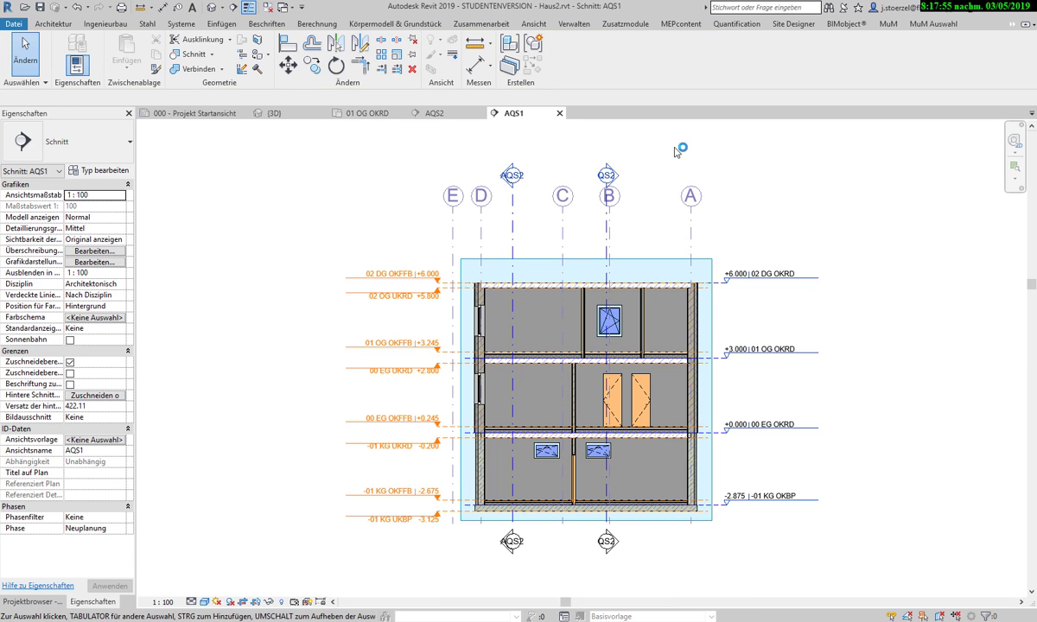
scroll(608, 359, "up", 3)
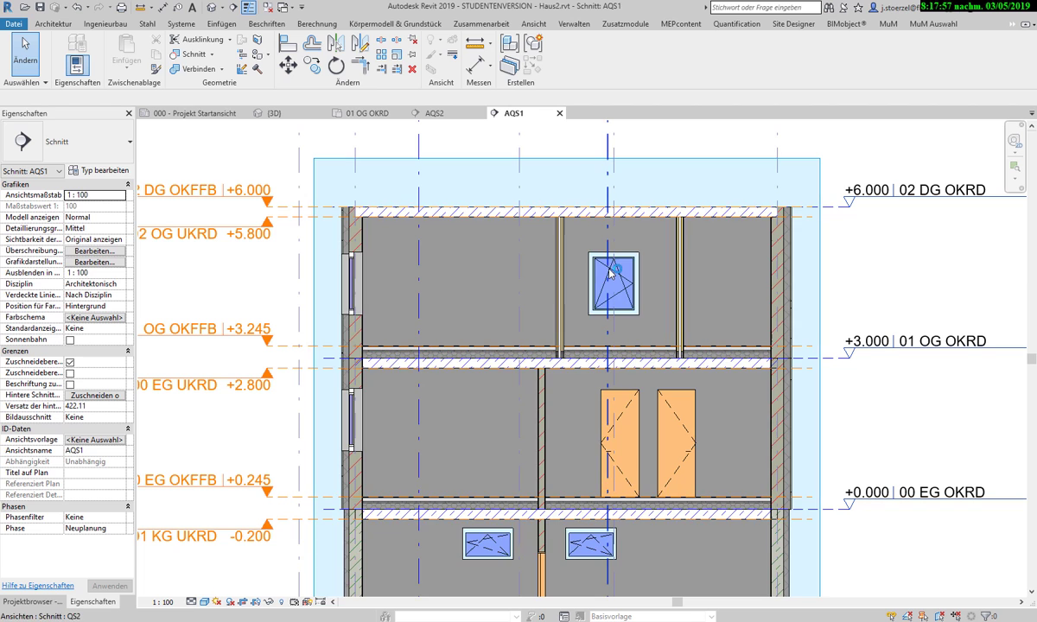
scroll(619, 321, "up", 2)
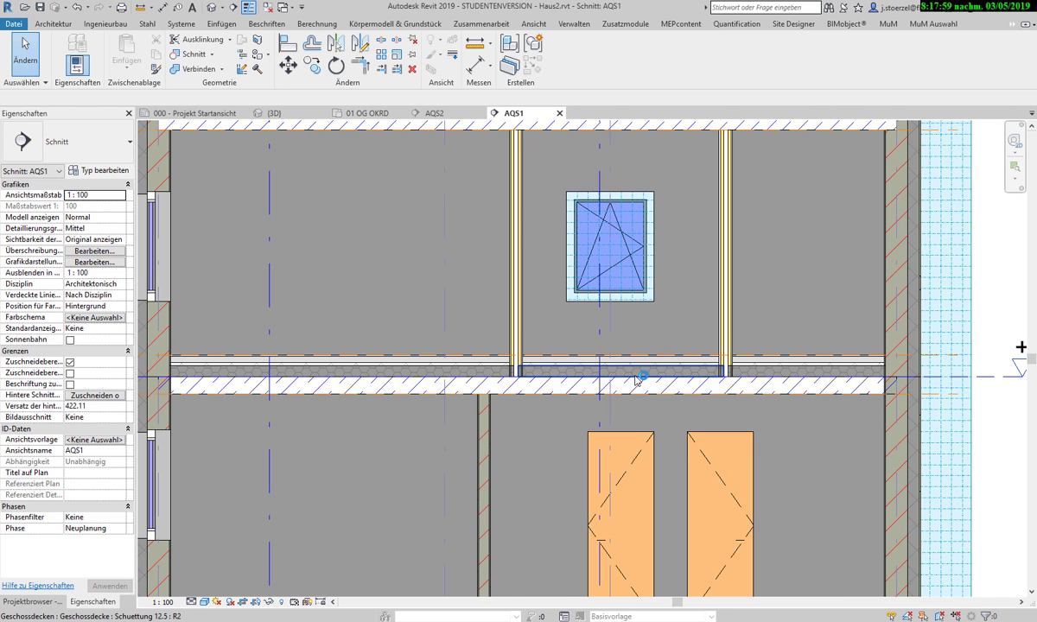
left_click(640, 299)
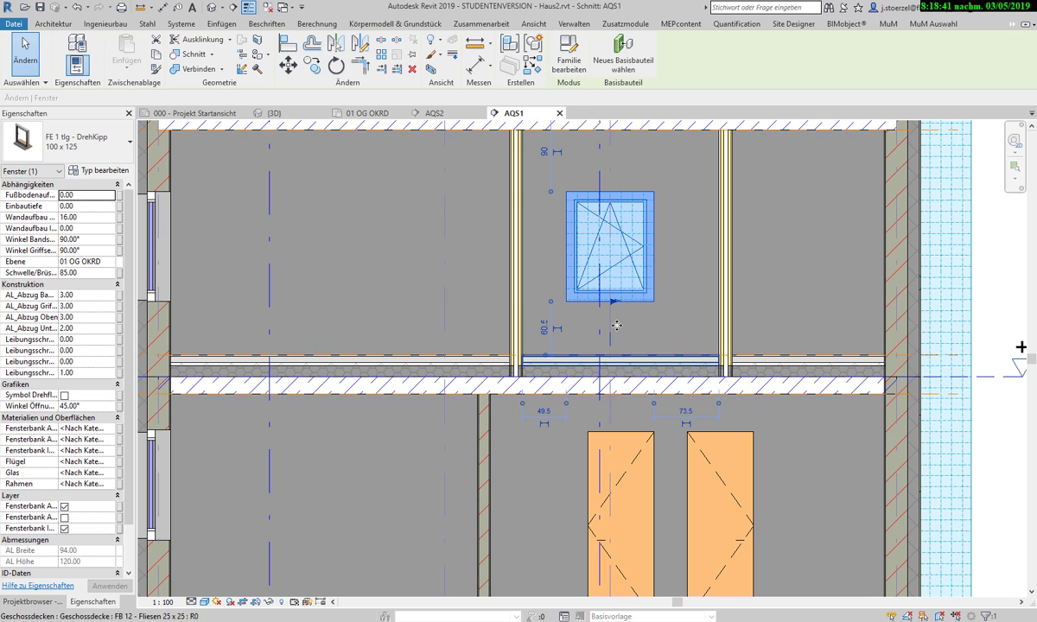
Step: Raise the window's Schwelle/Brüstung from 85.00 to 110.00 and apply it
left_click(96, 273)
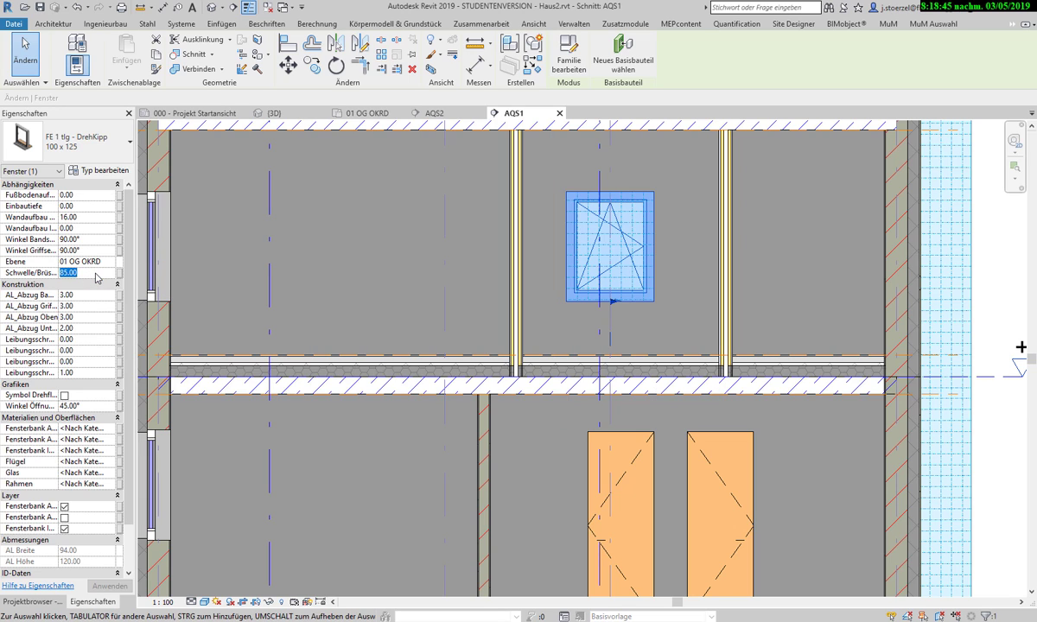
type("110")
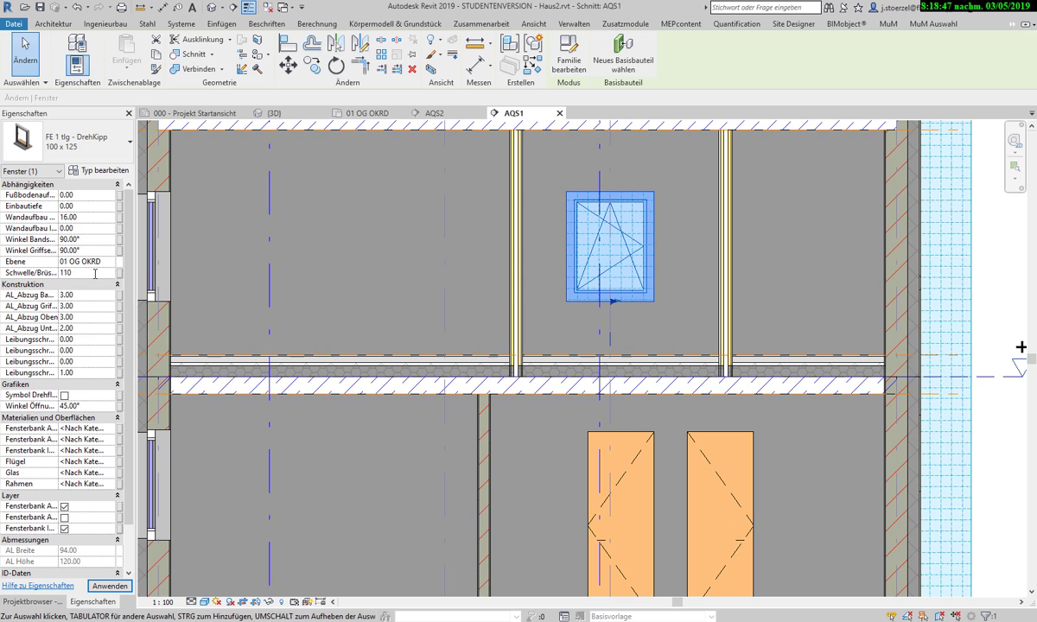
key("Return")
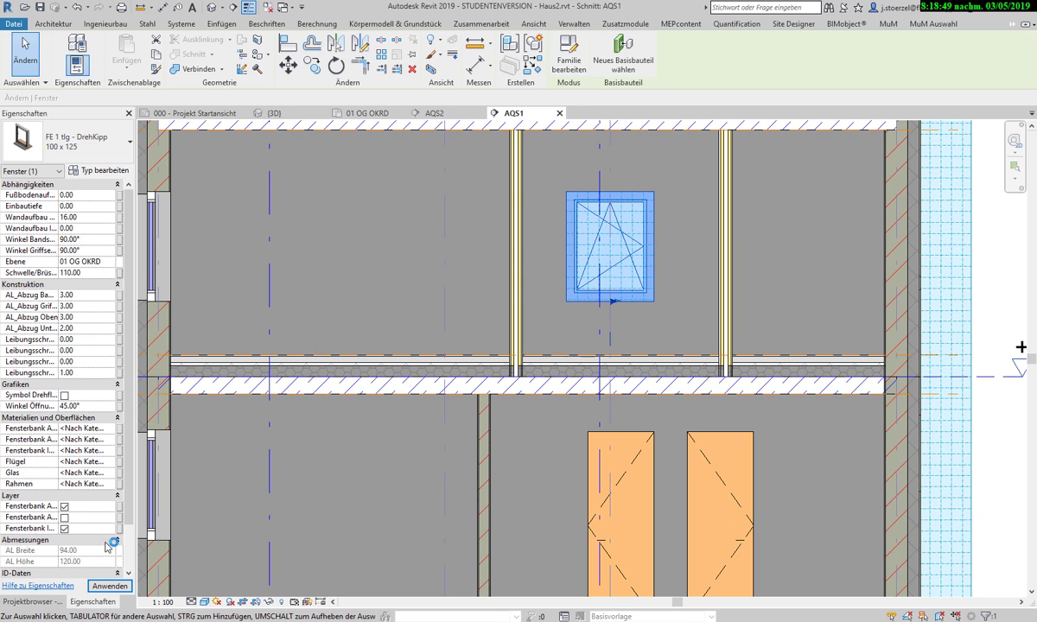
left_click(109, 586)
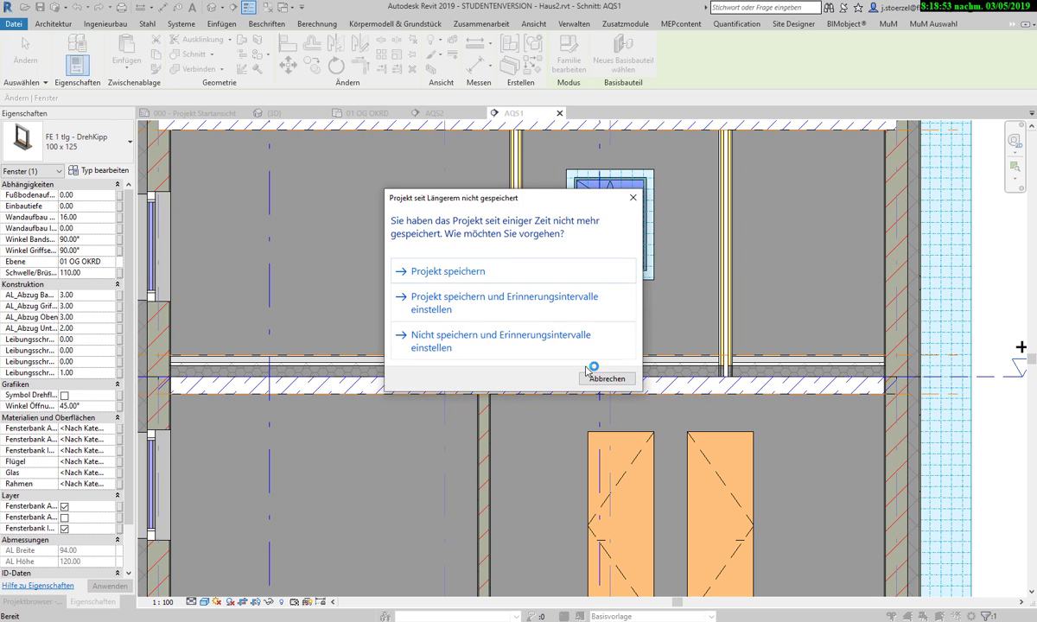
Step: Dismiss the save reminder and dimension the window's sill height above the floor slab
left_click(617, 378)
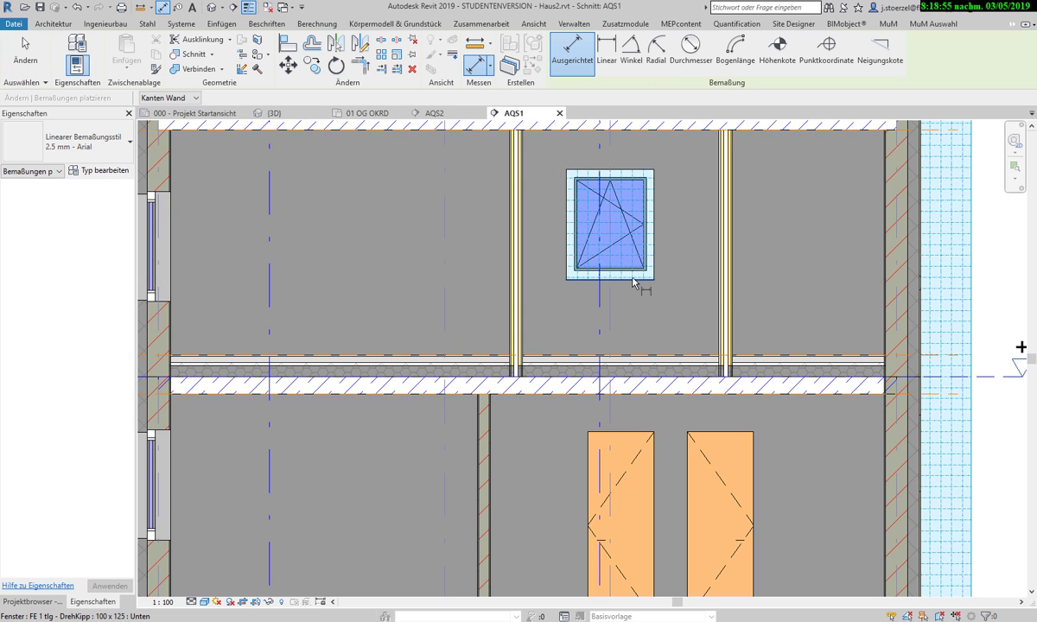
left_click(644, 279)
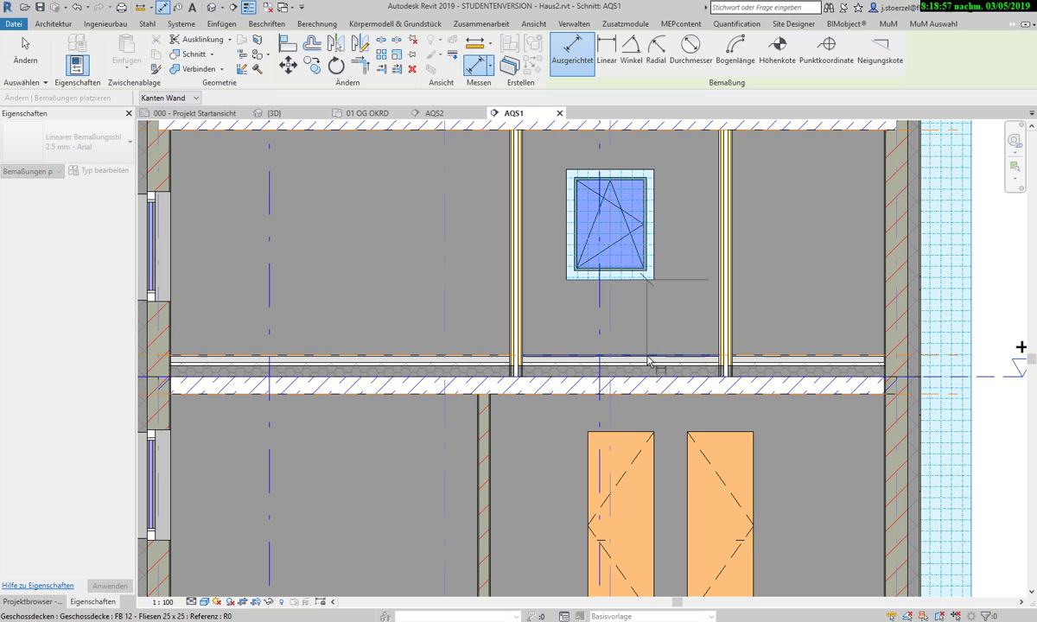
left_click(648, 359)
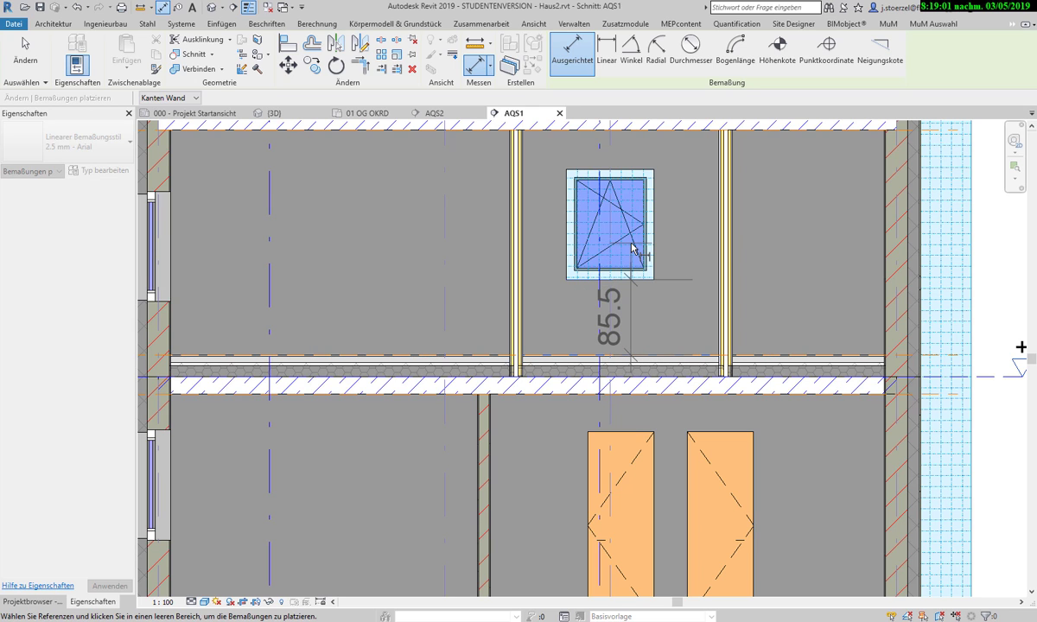
key("Escape")
key("Escape")
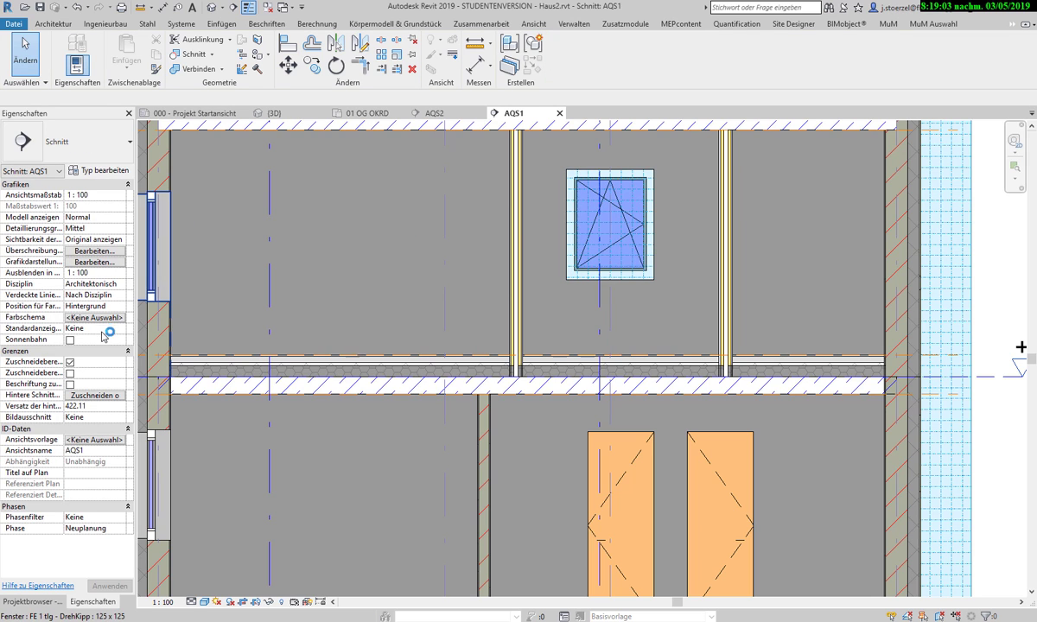
Step: Change the window's sill height to 115.00 and re-measure its gap to the floor
left_click(577, 282)
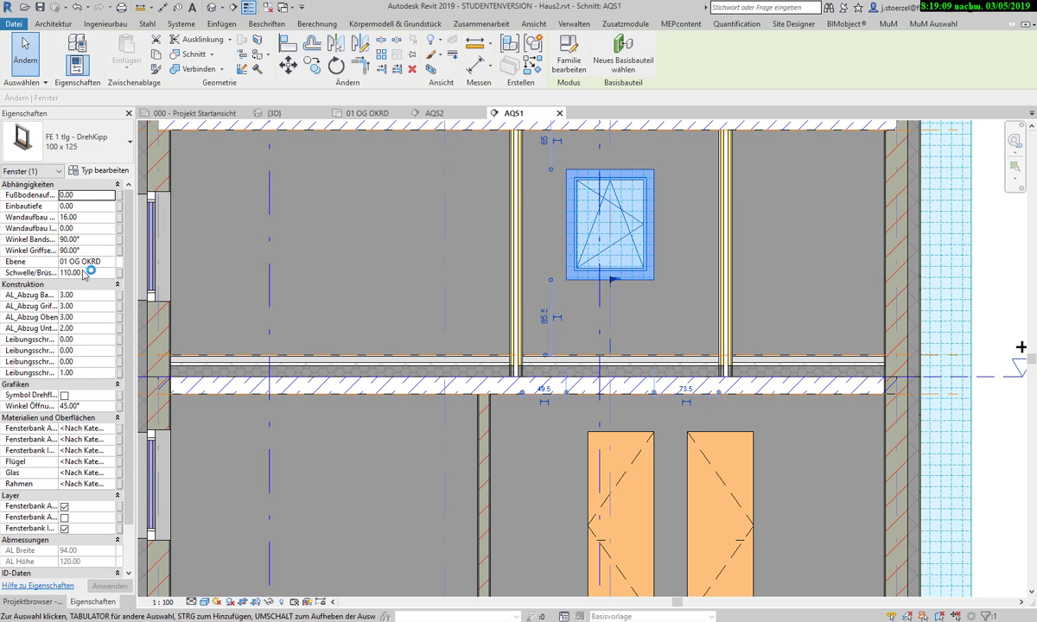
left_click(94, 273)
type("1")
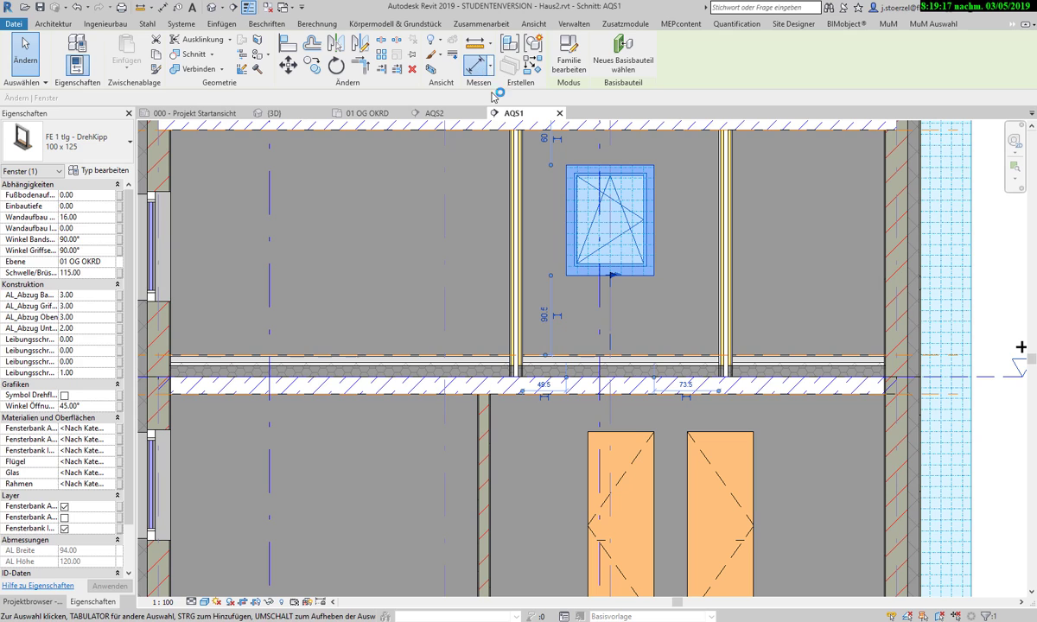
left_click(474, 64)
left_click(622, 277)
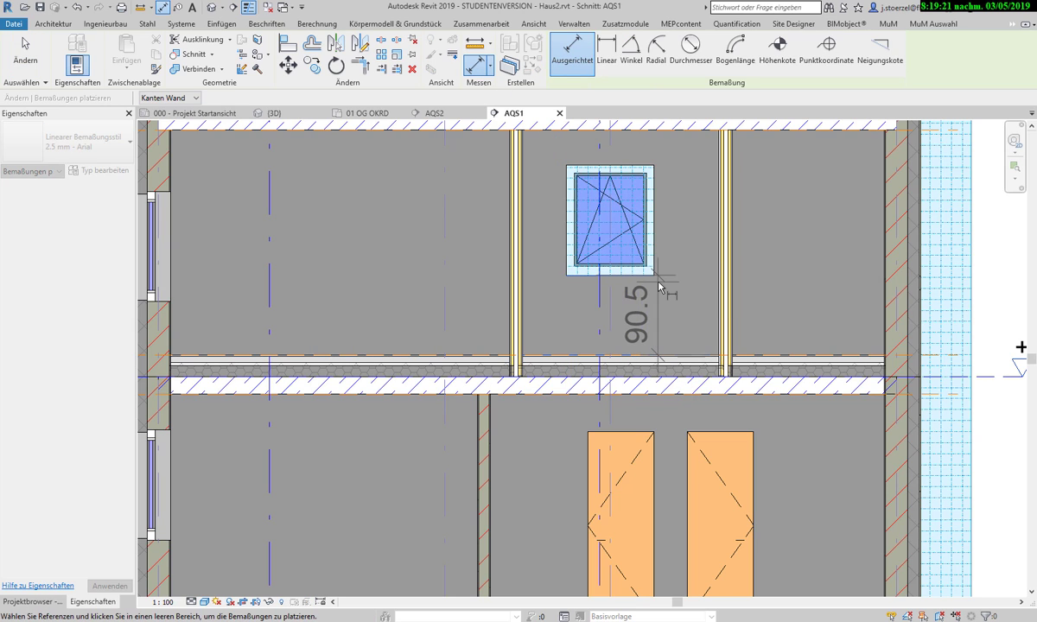
key("Escape")
key("Escape")
scroll(541, 295, "down", 1)
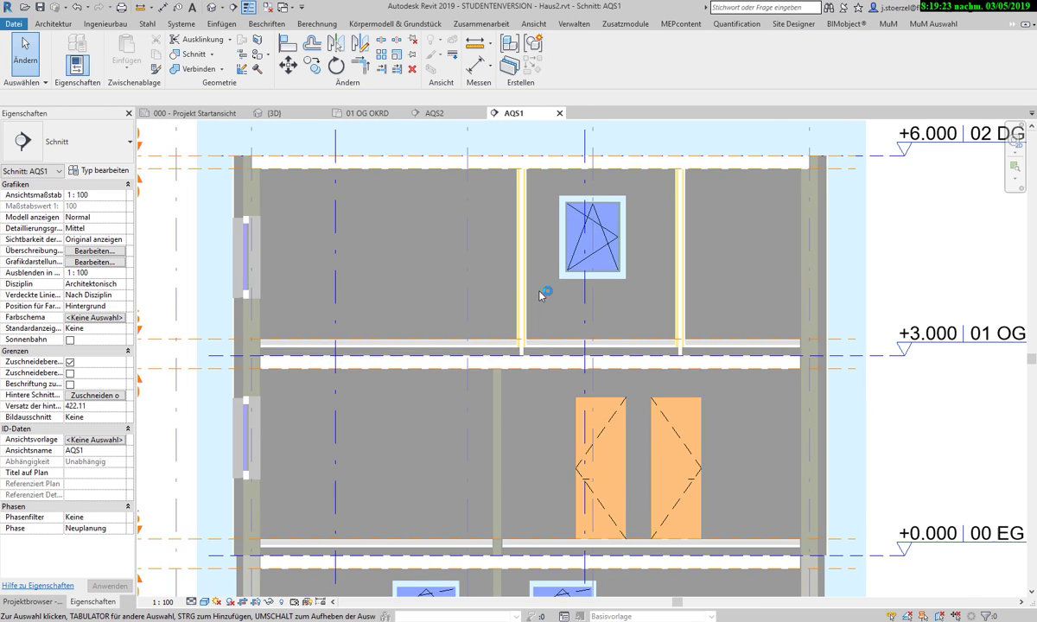
scroll(542, 294, "down", 1)
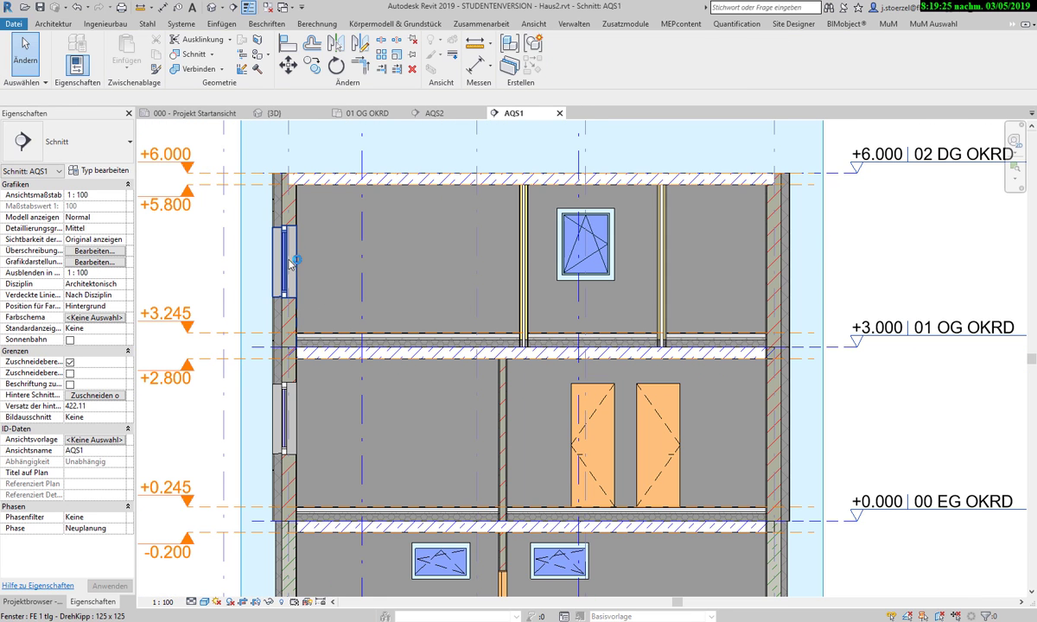
scroll(259, 299, "up", 1)
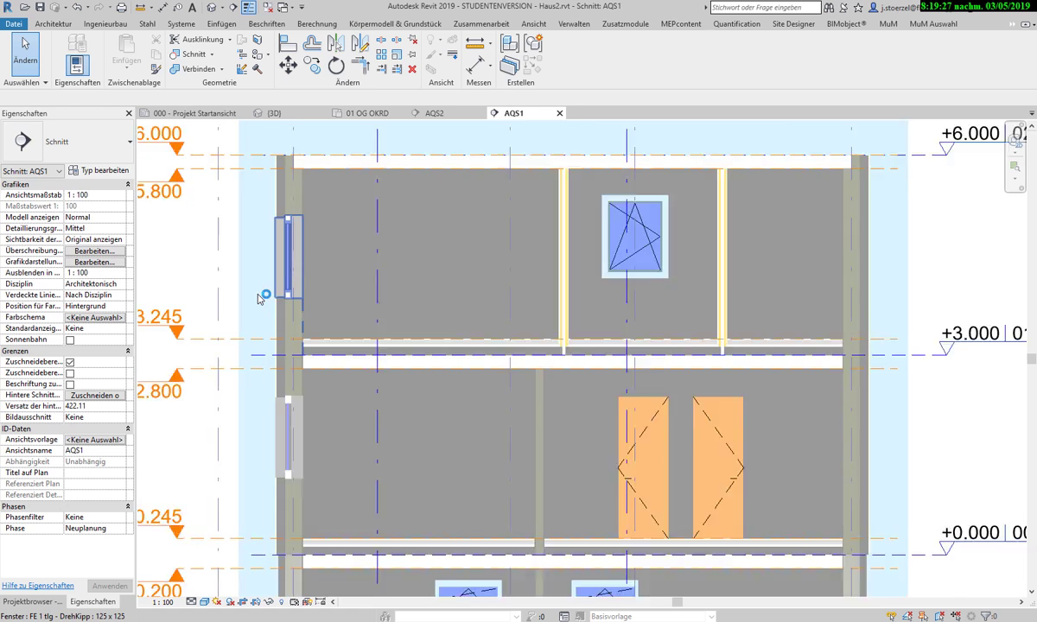
scroll(259, 299, "up", 1)
scroll(260, 297, "up", 1)
scroll(261, 296, "down", 1)
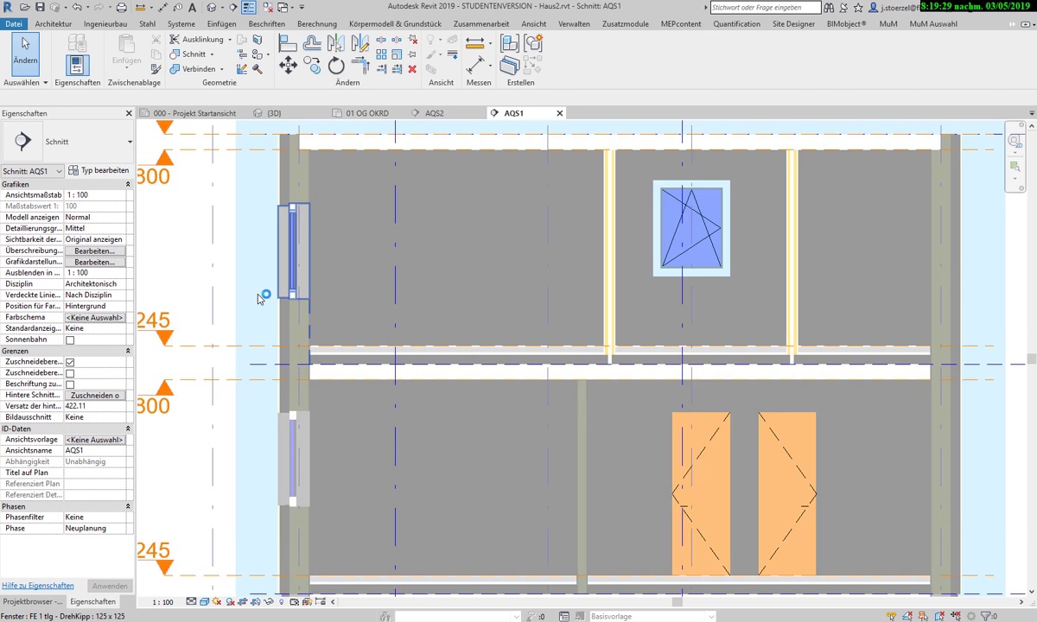
scroll(261, 294, "down", 1)
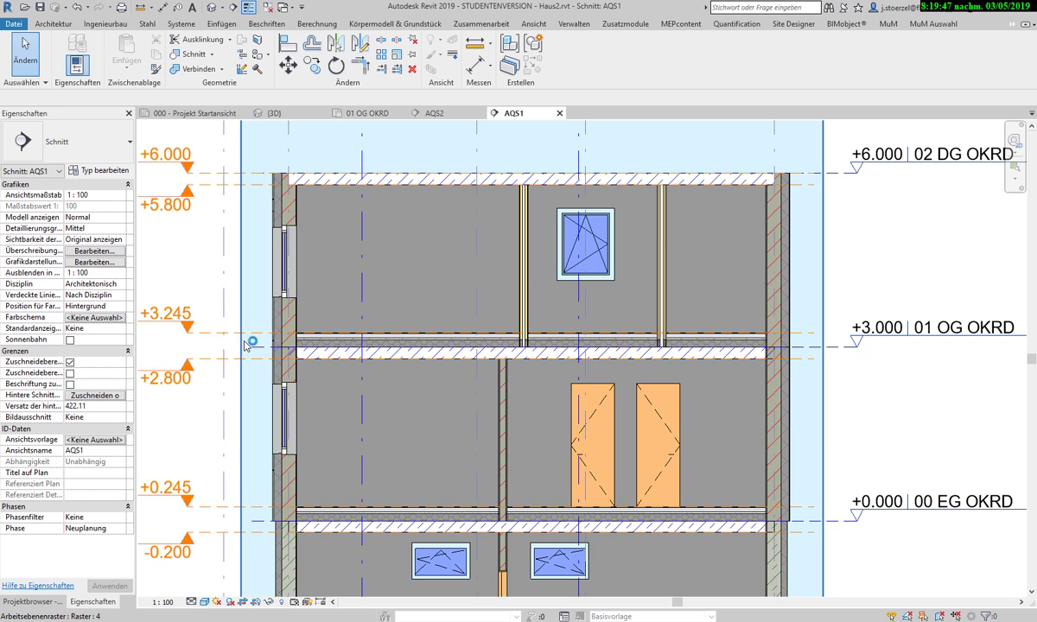
middle_click_drag(252, 332, 373, 330)
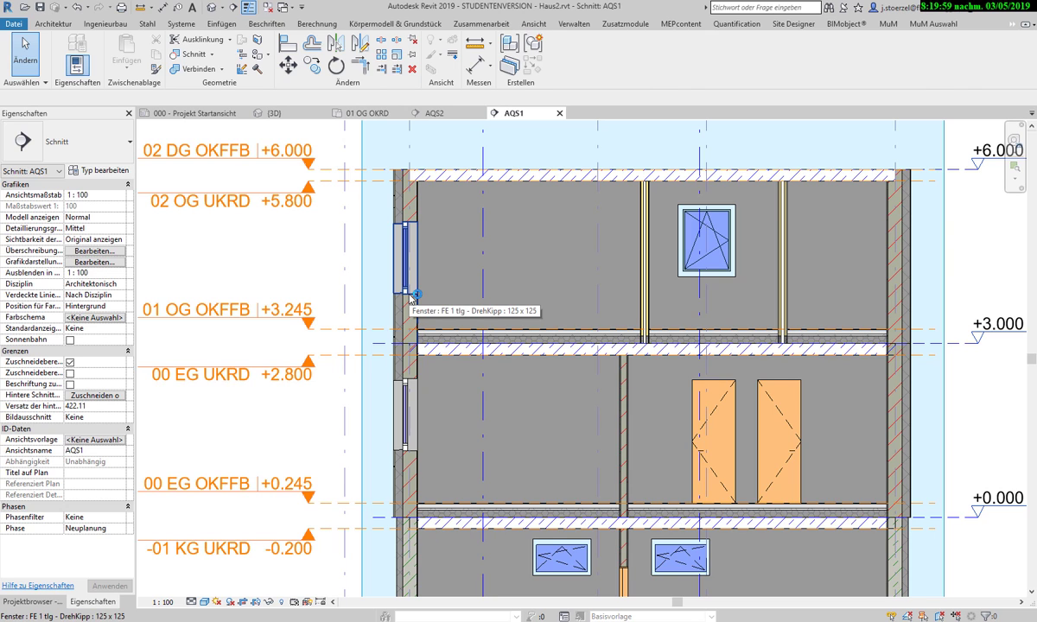
Step: Rehost the left-wall window on level 01 OG OKFFB with Schwelle/Brüstung 90.00
left_click(412, 296)
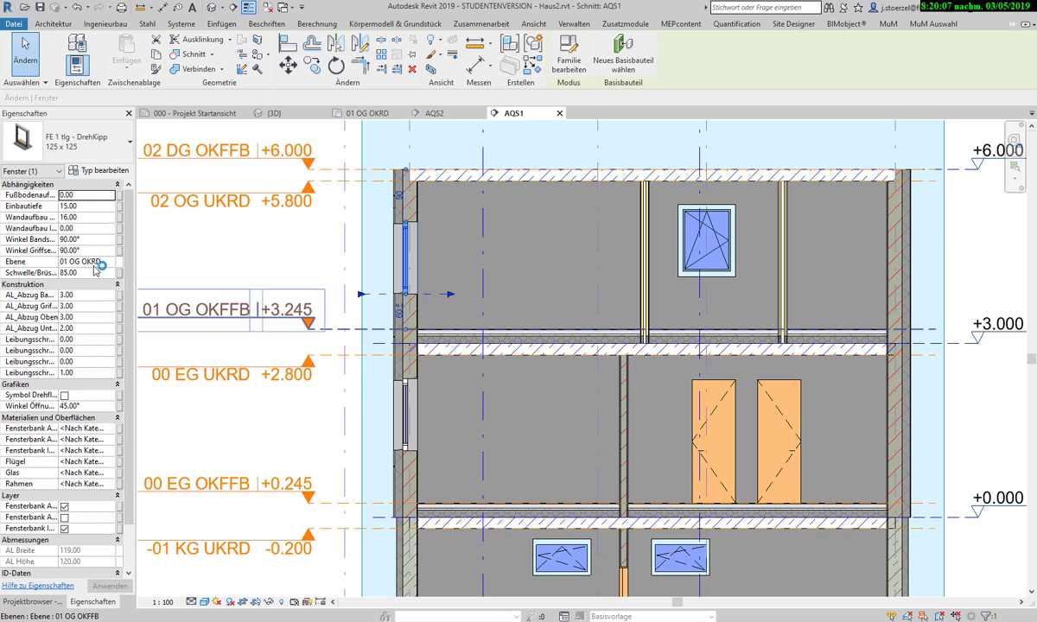
left_click(91, 261)
left_click(109, 261)
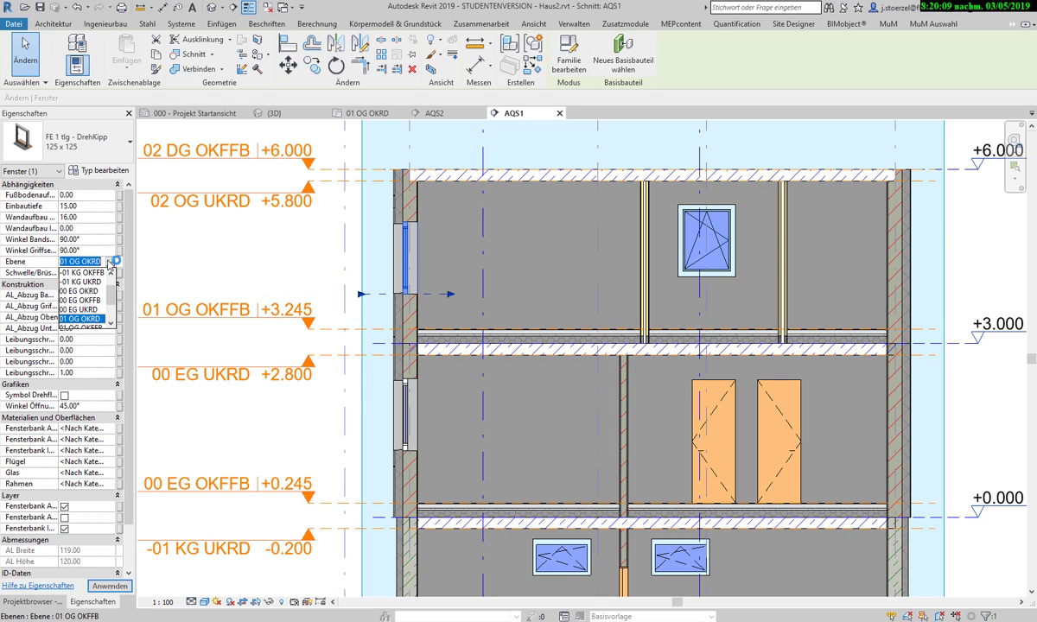
scroll(99, 292, "down", 1)
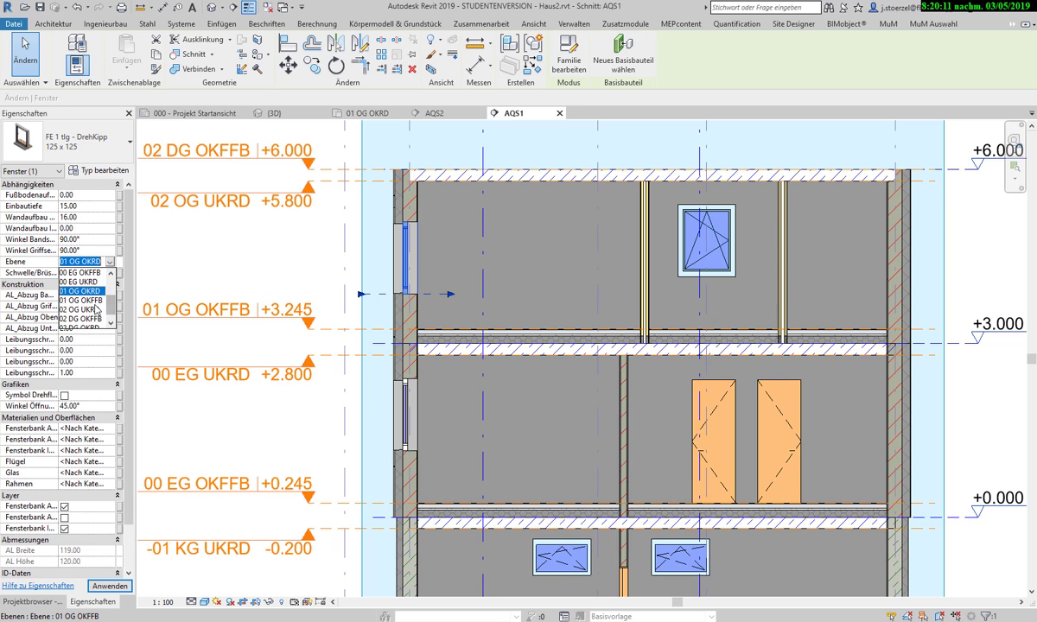
left_click(91, 301)
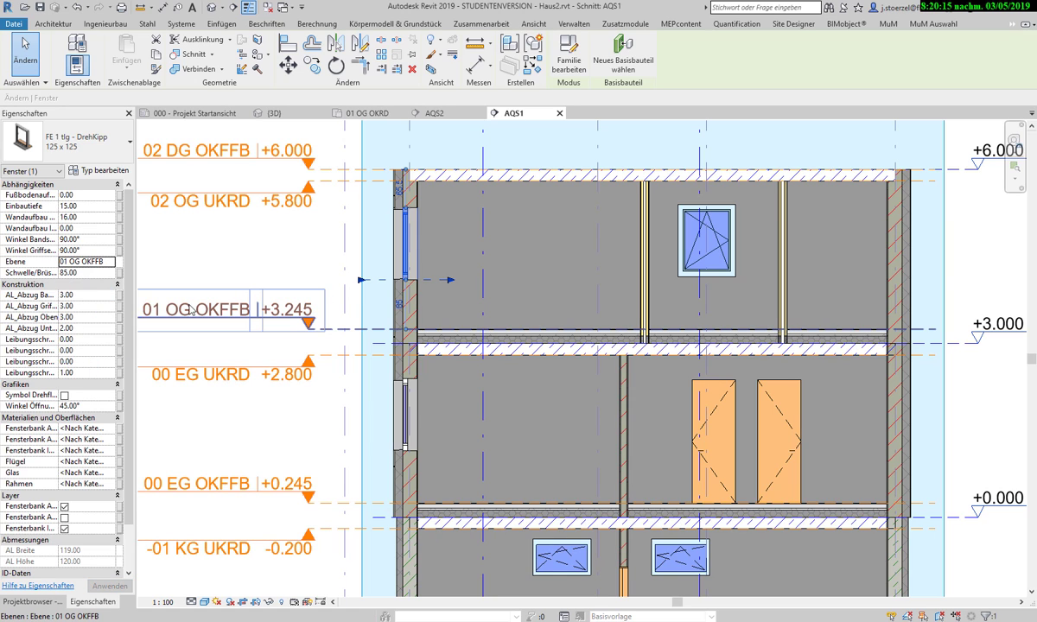
left_click(87, 273)
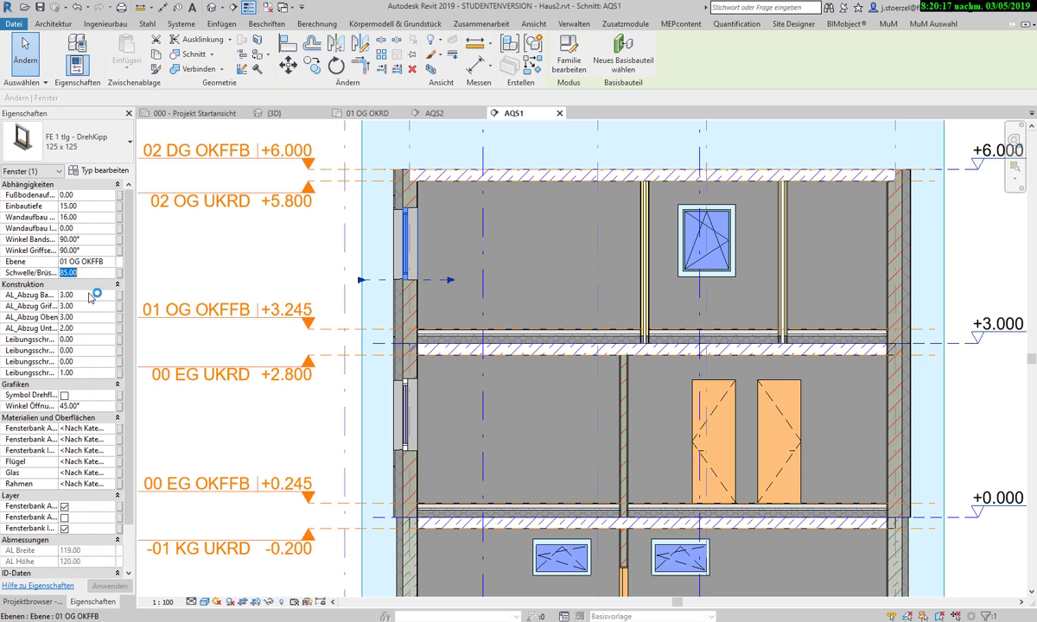
type("90")
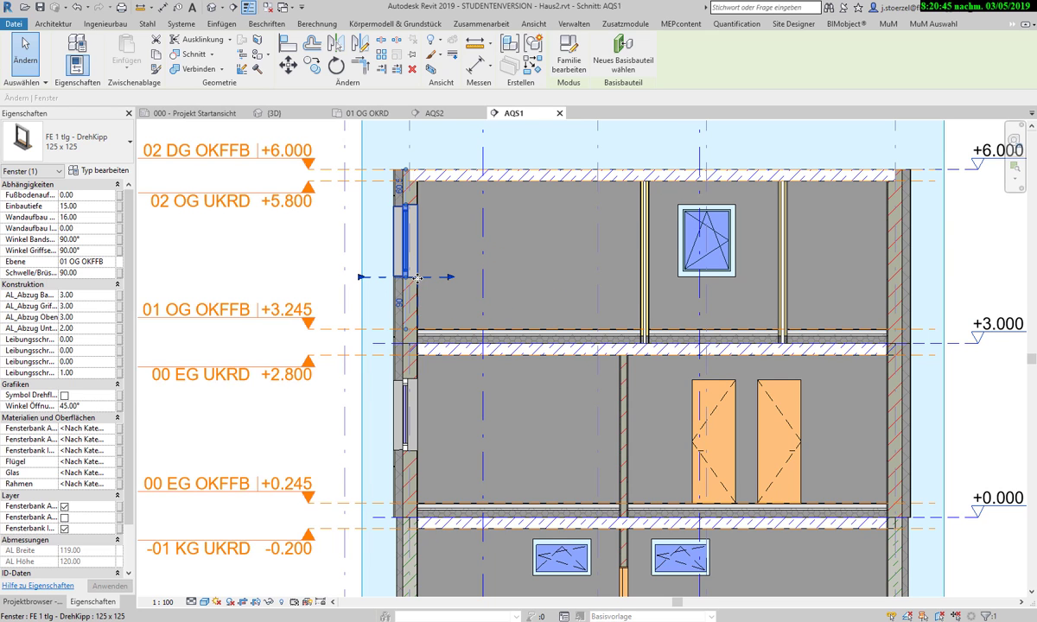
scroll(418, 278, "down", 1)
middle_click_drag(486, 298, 359, 289)
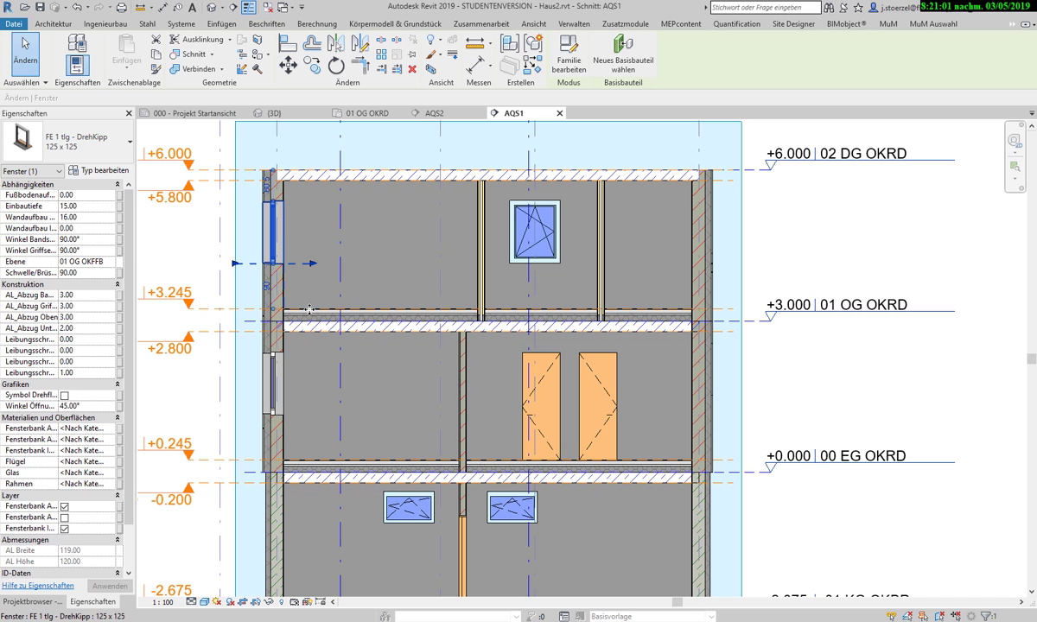
middle_click_drag(302, 321, 440, 331)
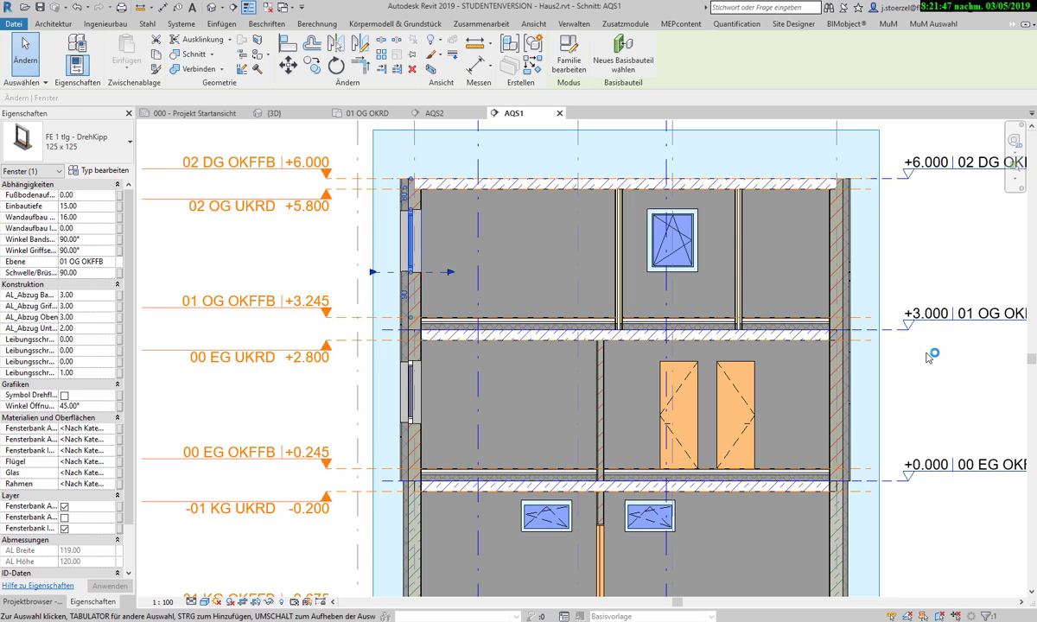
middle_click_drag(921, 358, 767, 361)
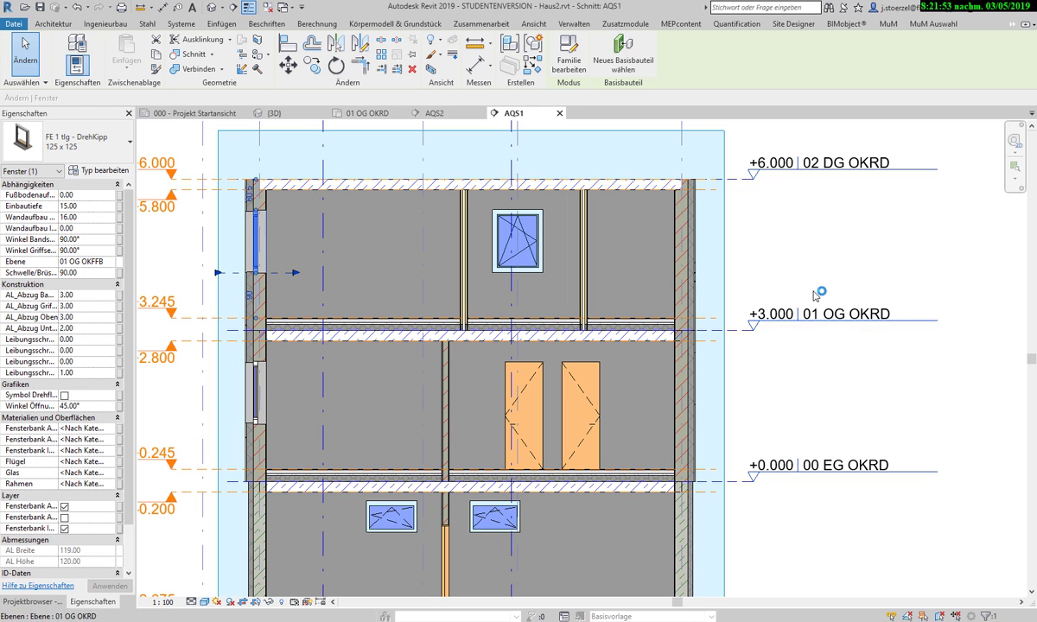
middle_click_drag(619, 457, 895, 463)
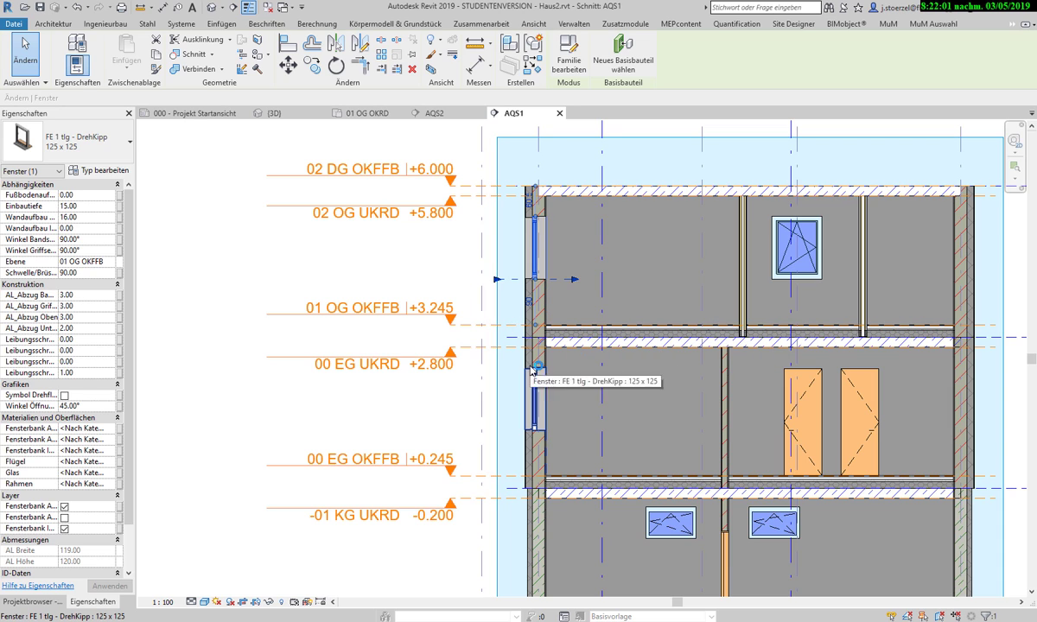
middle_click_drag(558, 367, 333, 354)
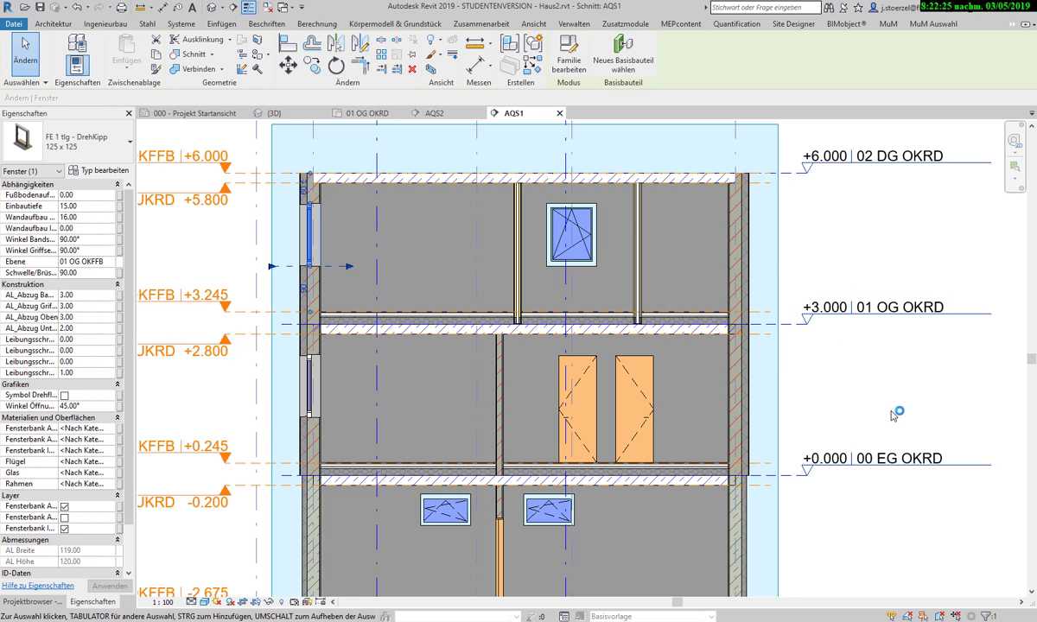
scroll(892, 416, "down", 1)
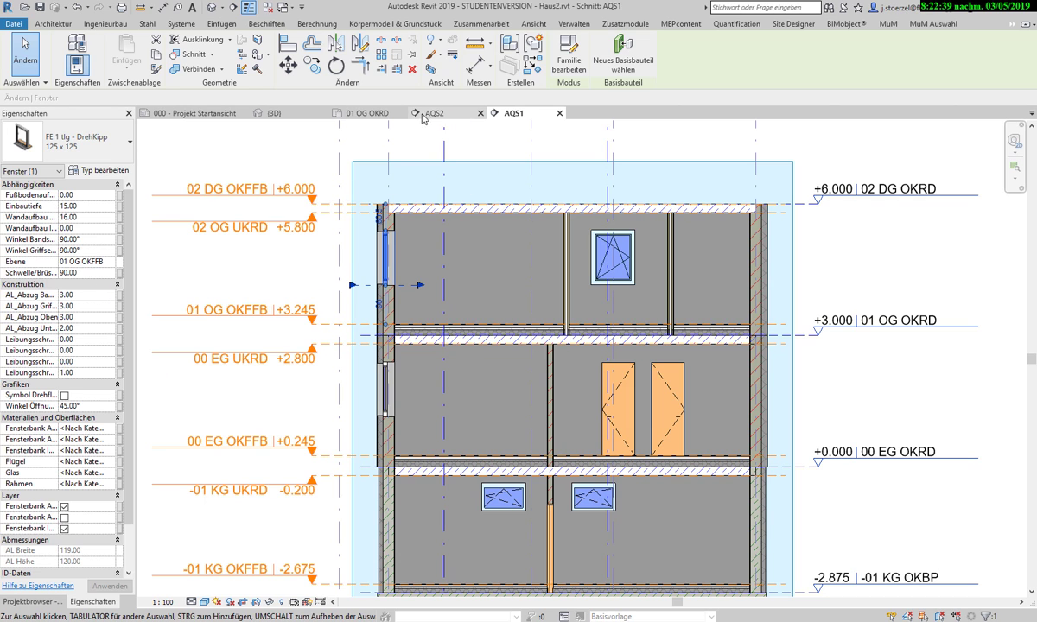
Step: On the 01 OG OKRD plan, select everything and filter the selection to the eight windows
left_click(364, 114)
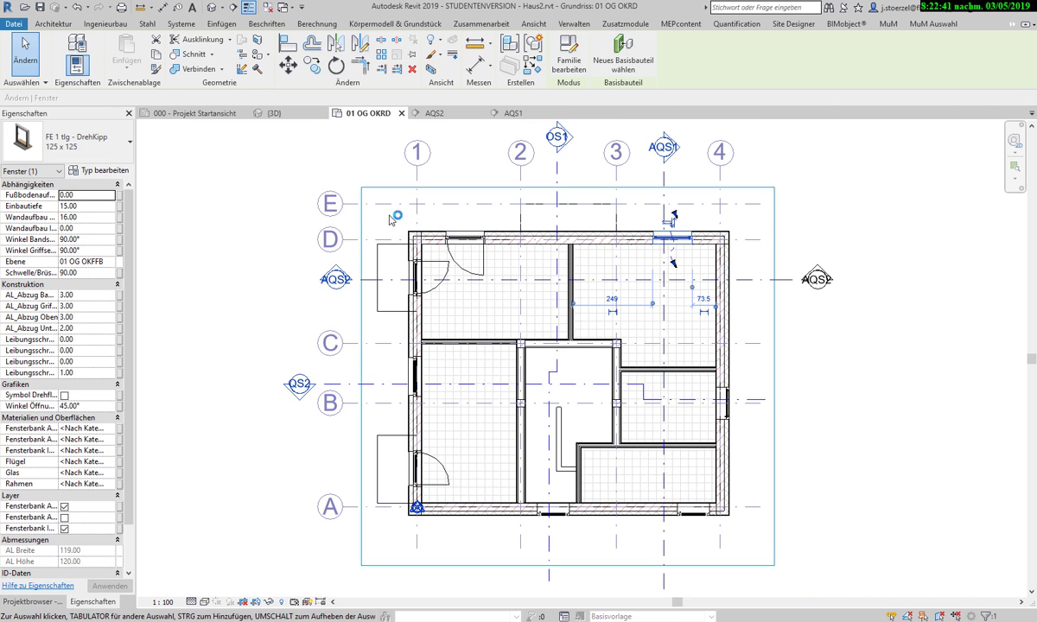
left_click_drag(381, 172, 743, 529)
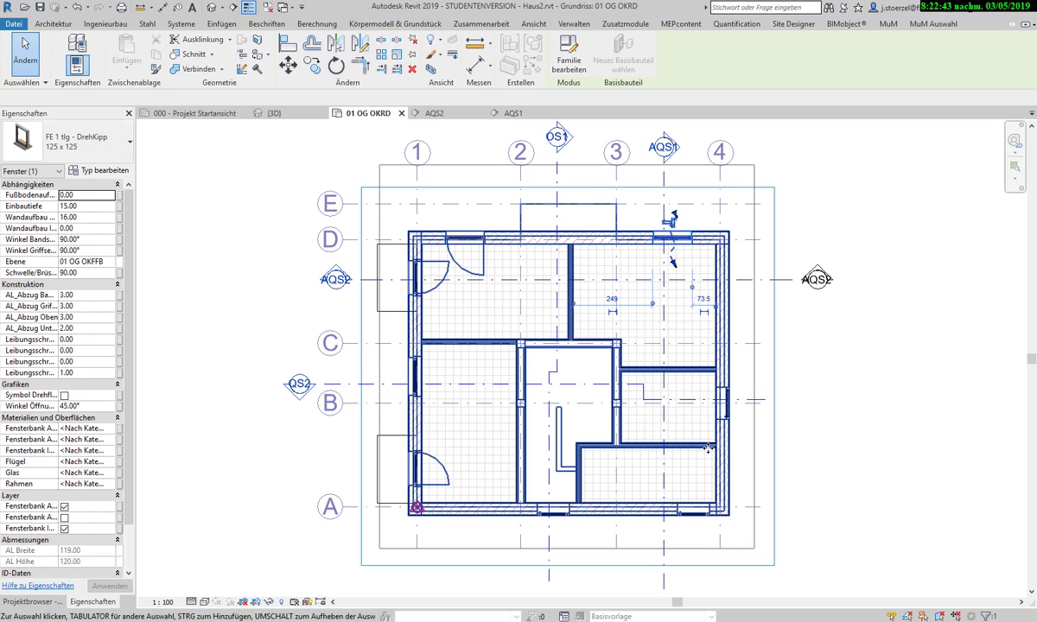
left_click(562, 50)
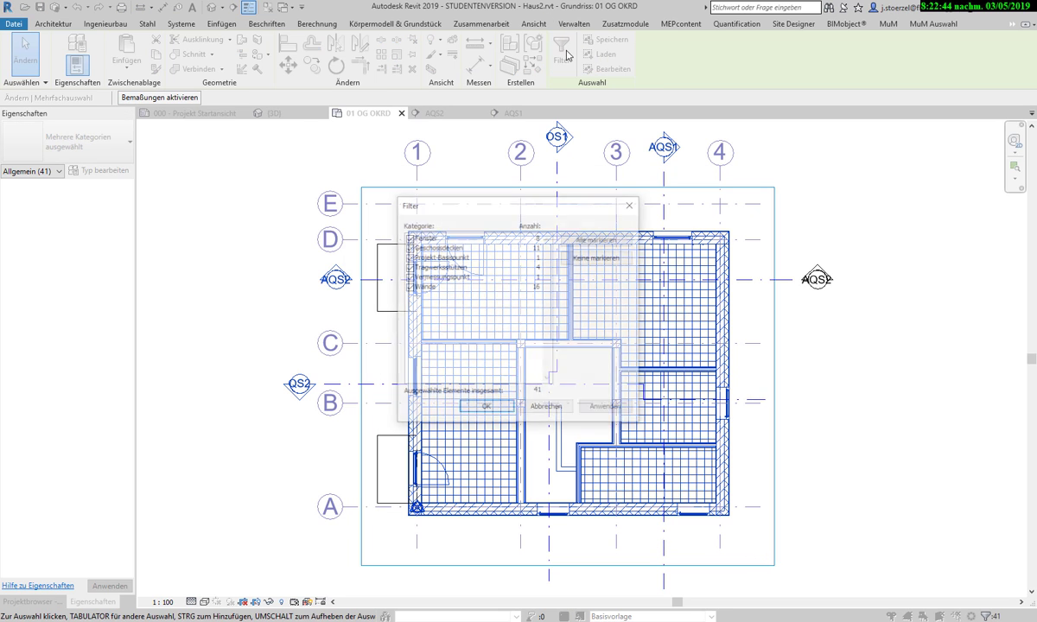
left_click(408, 238)
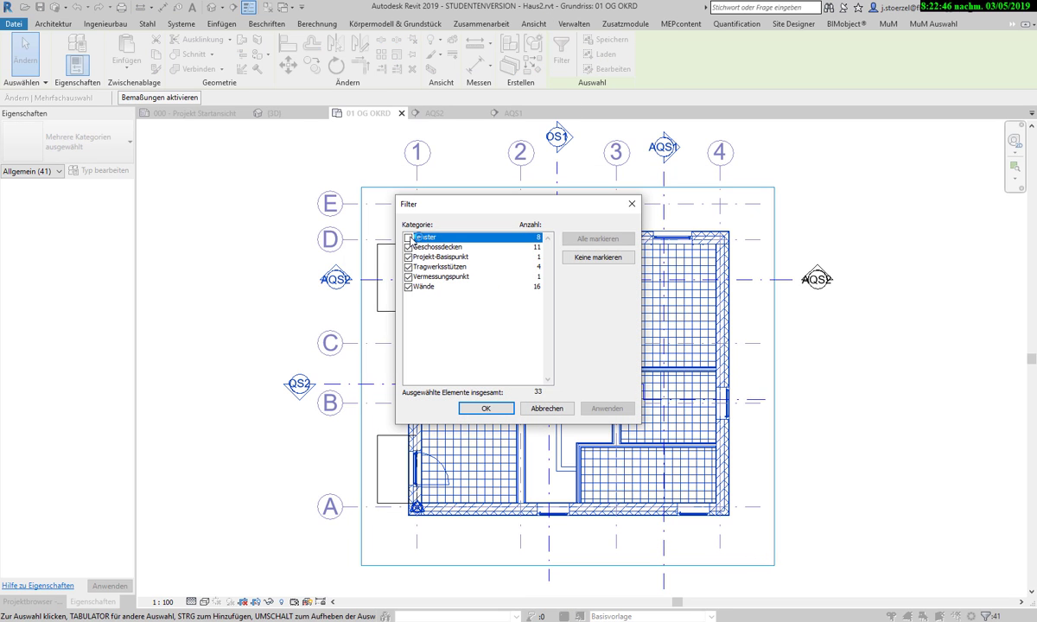
left_click(598, 257)
left_click(407, 238)
left_click(486, 408)
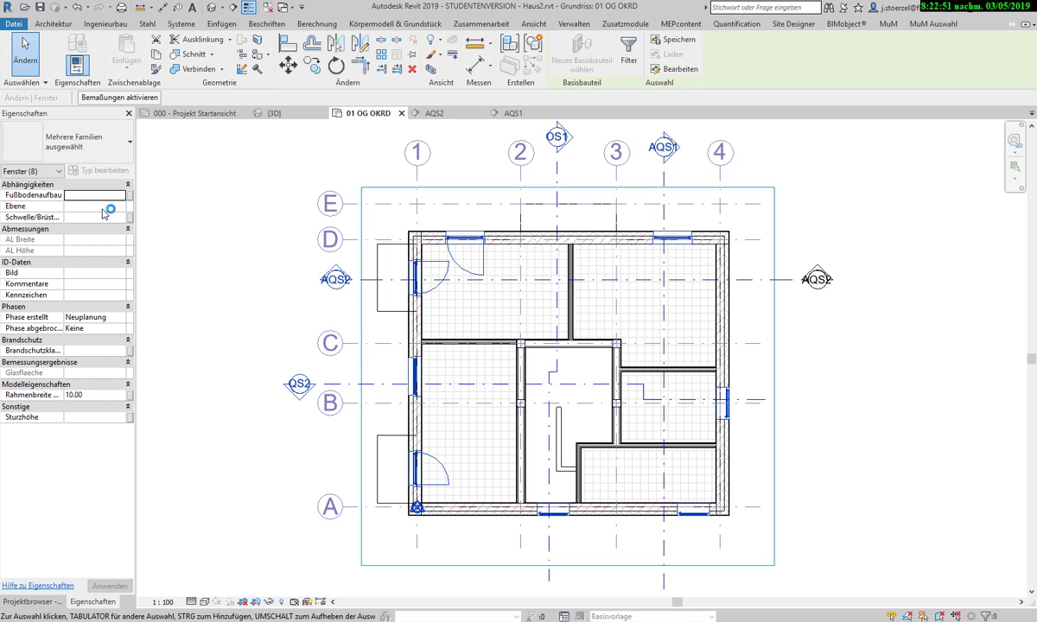
left_click(105, 207)
Step: Attempt hosting the windows on 00 EG OKFFB with sill 90, then cancel the rejected change
left_click(120, 206)
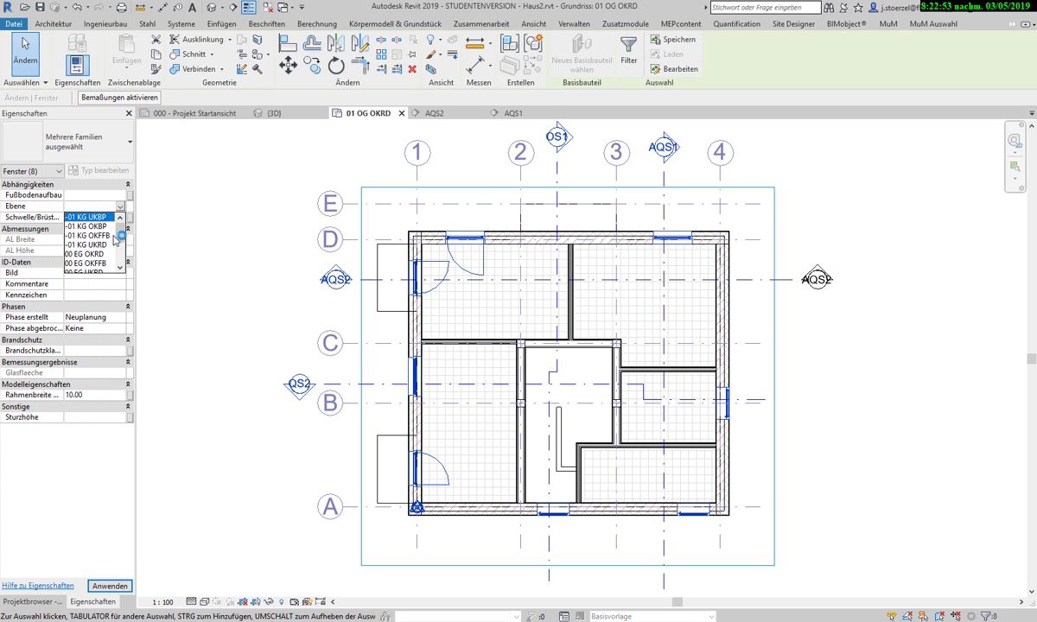
left_click(97, 263)
type("9")
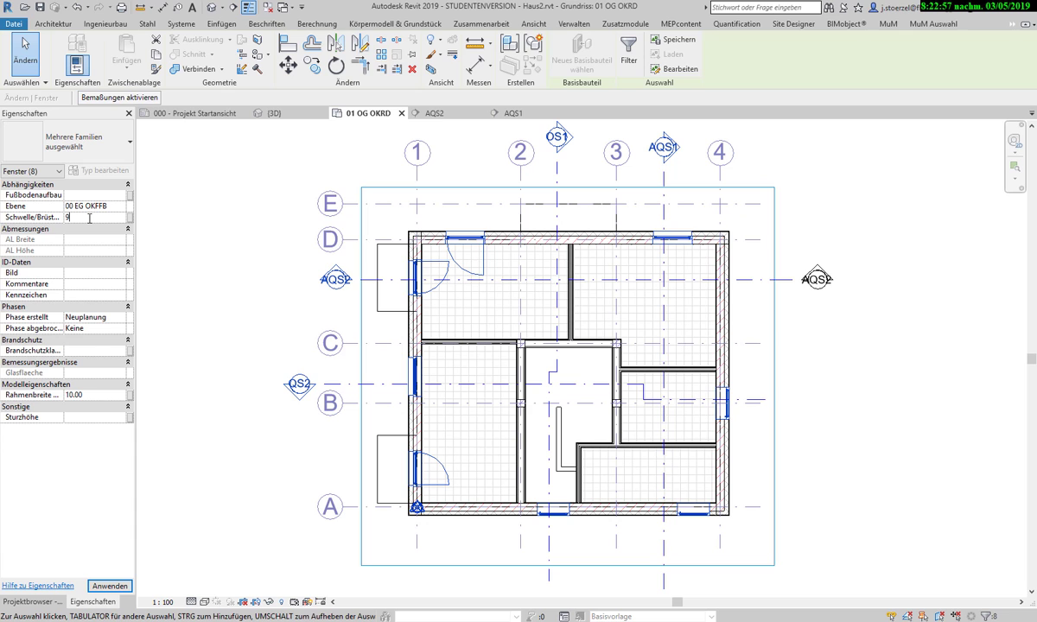
type("0")
left_click(96, 587)
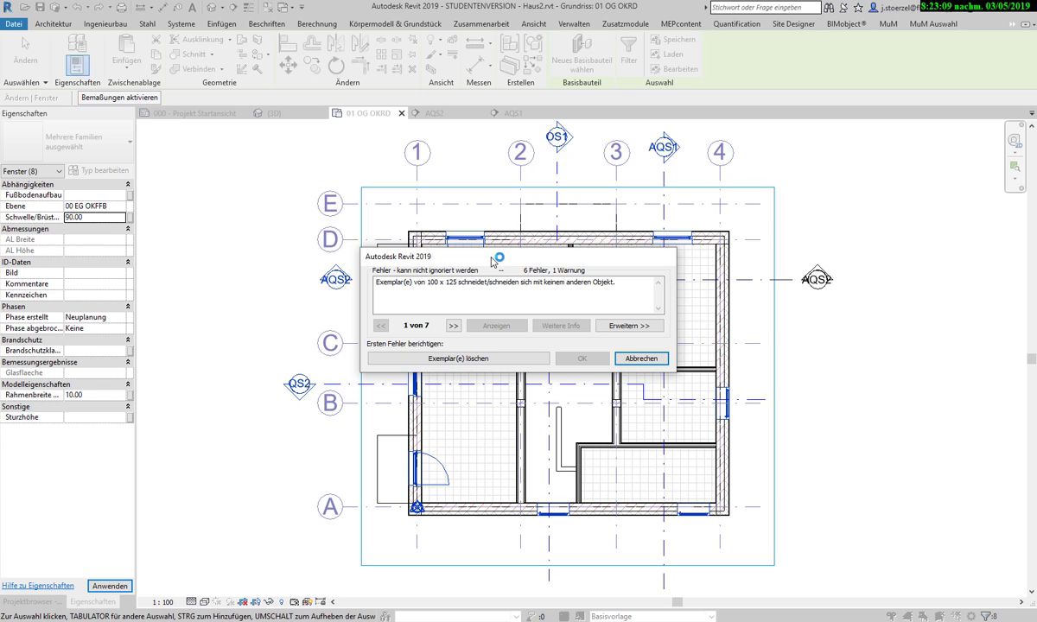
left_click(641, 359)
Step: Host all eight windows on 01 OG OKFFB with Schwelle/Brüstung 90.00
left_click(120, 207)
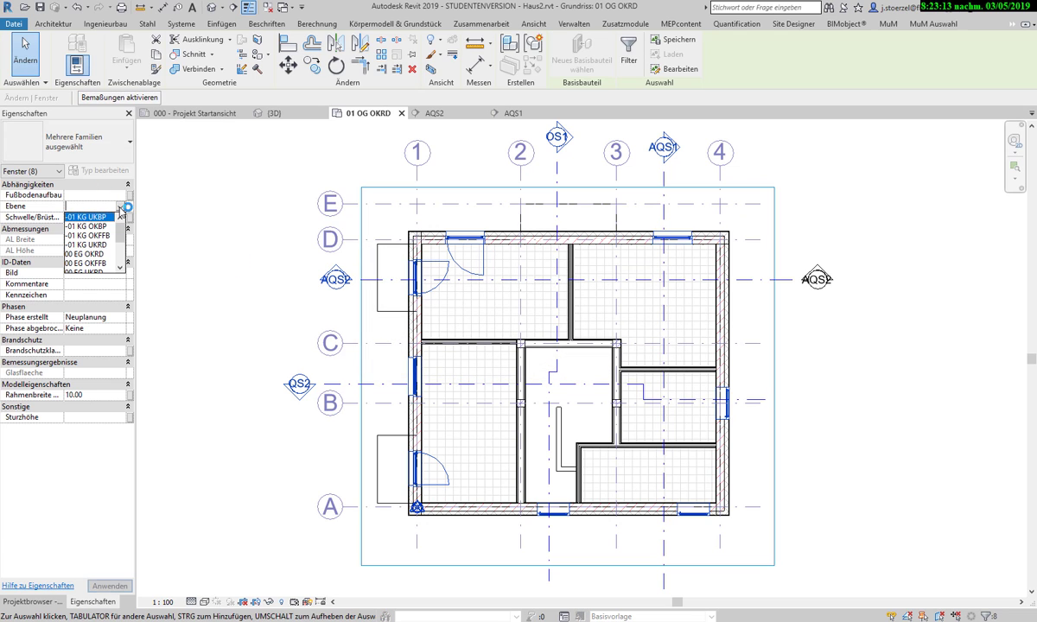
scroll(107, 244, "down", 1)
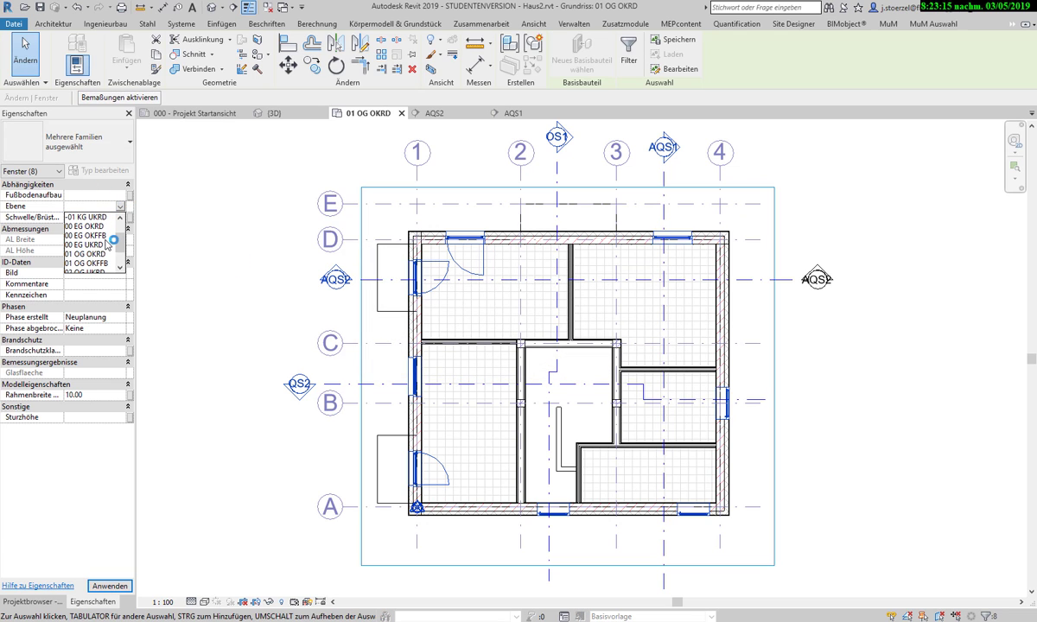
left_click(109, 252)
left_click(118, 222)
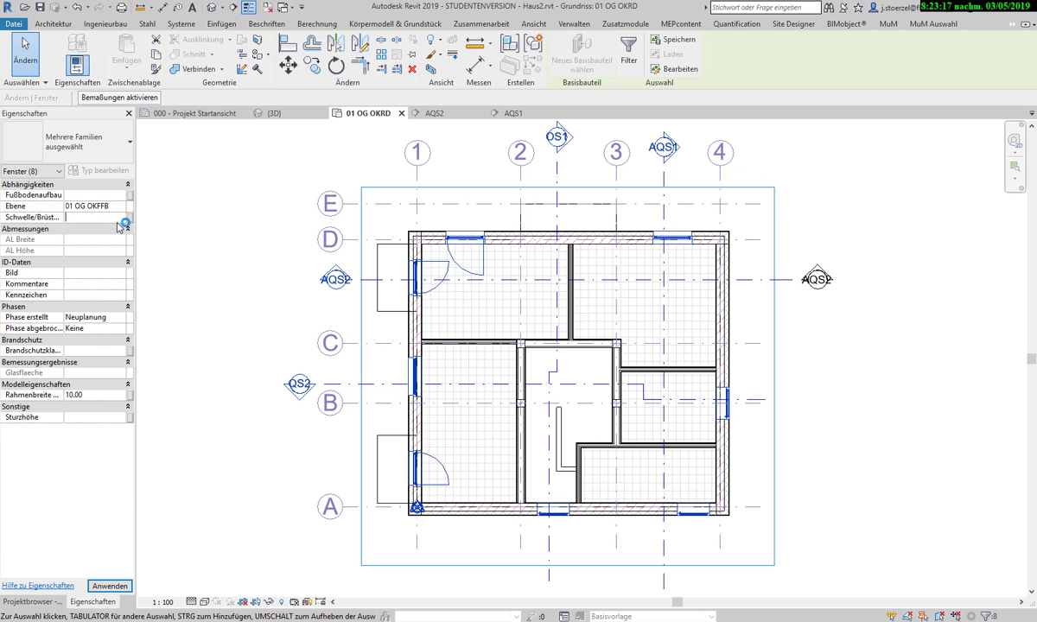
type("90")
left_click(106, 586)
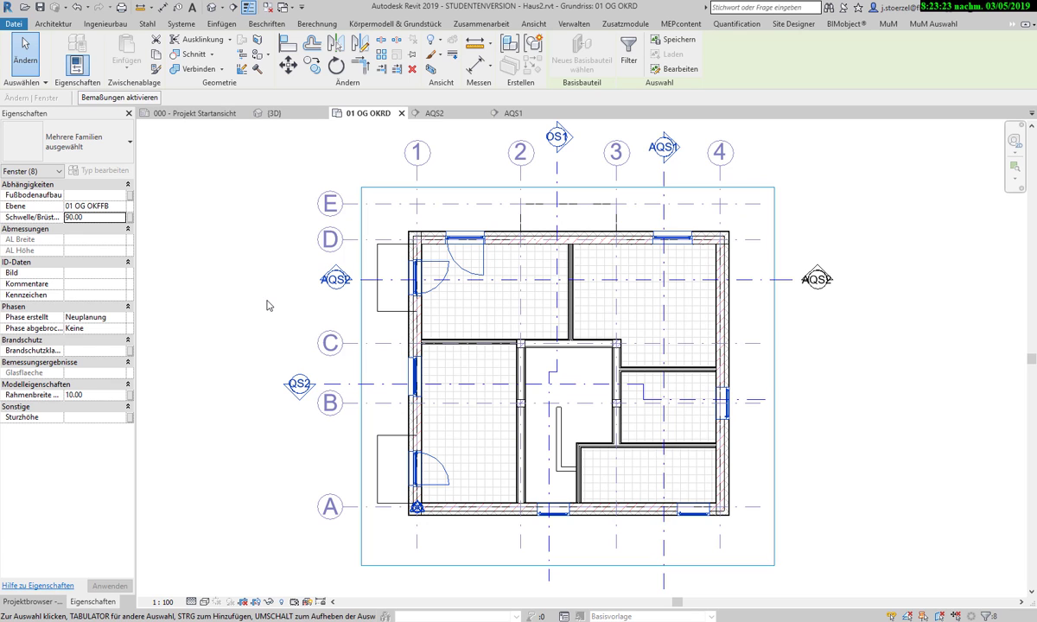
scroll(268, 304, "down", 1)
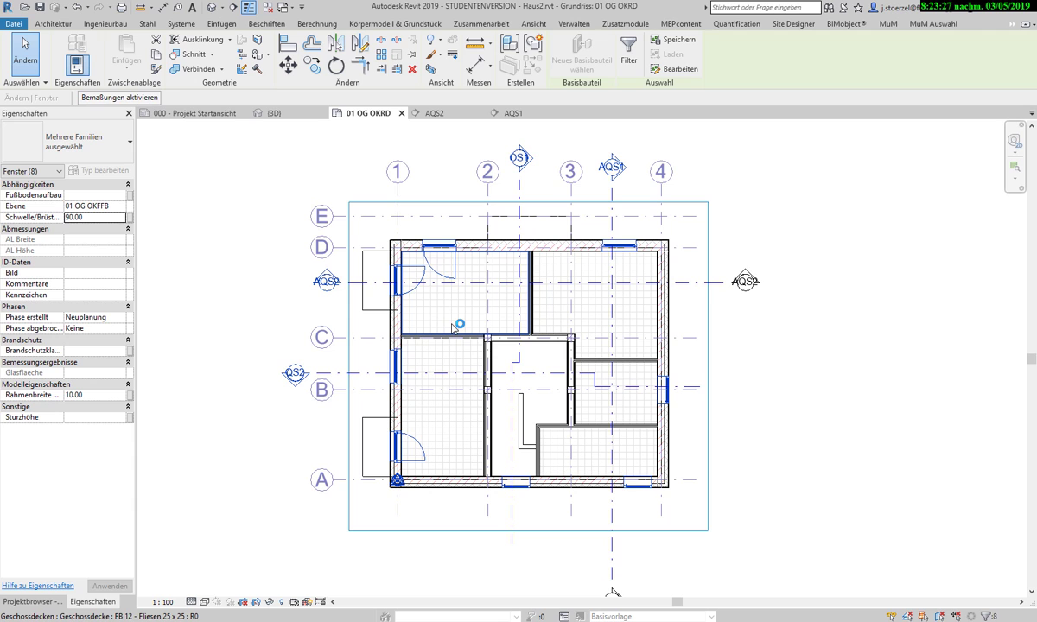
Step: Select both left-wall FE TÜR window-doors and set their Schwelle/Brüstung to 5.00
key("Escape")
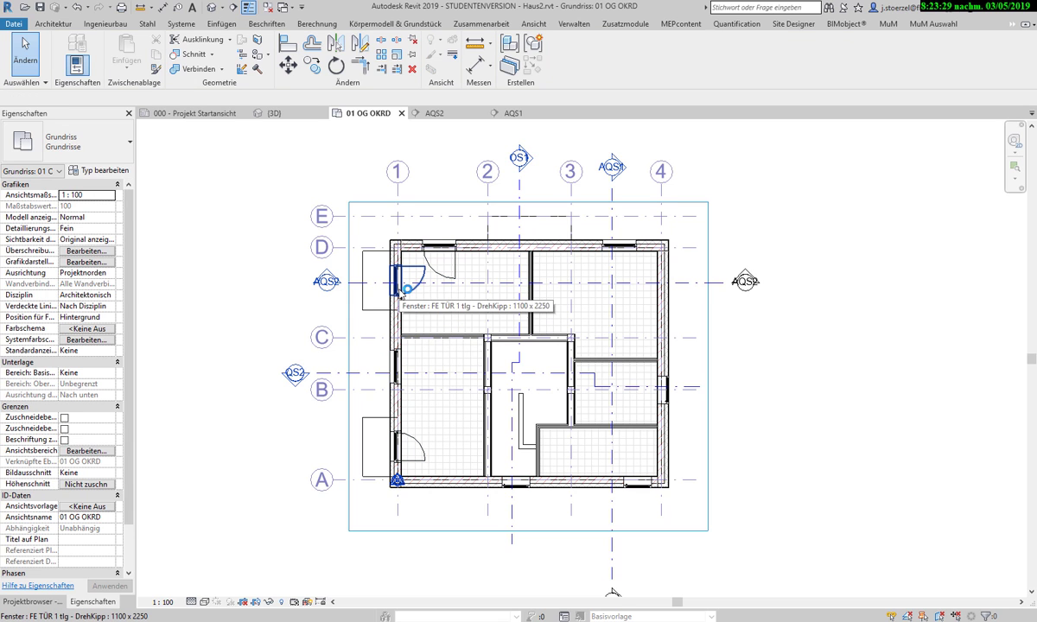
left_click(401, 295)
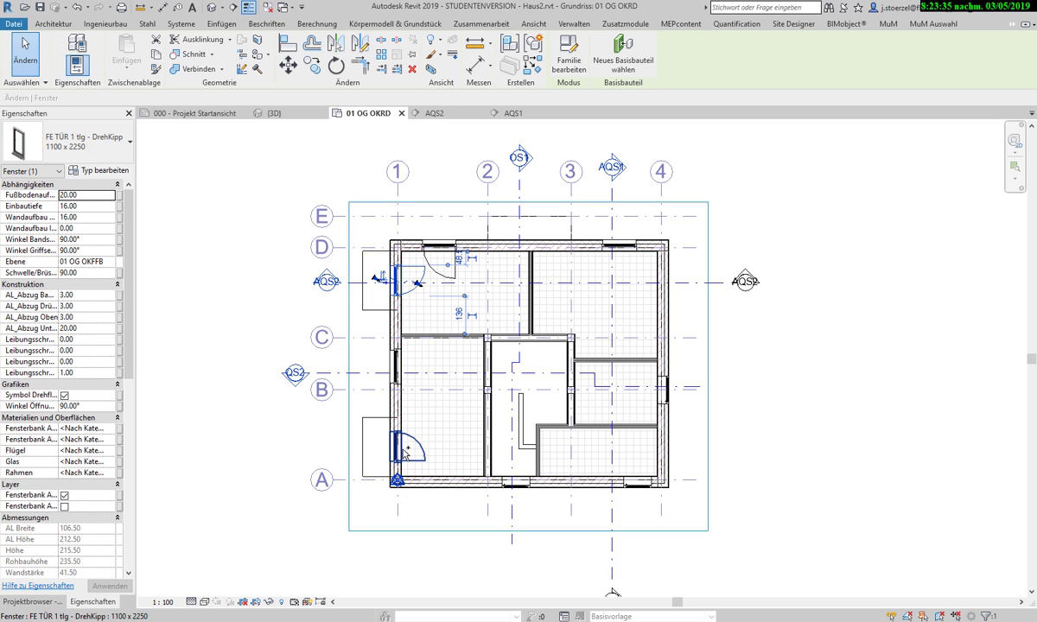
left_click(405, 452, "ctrl")
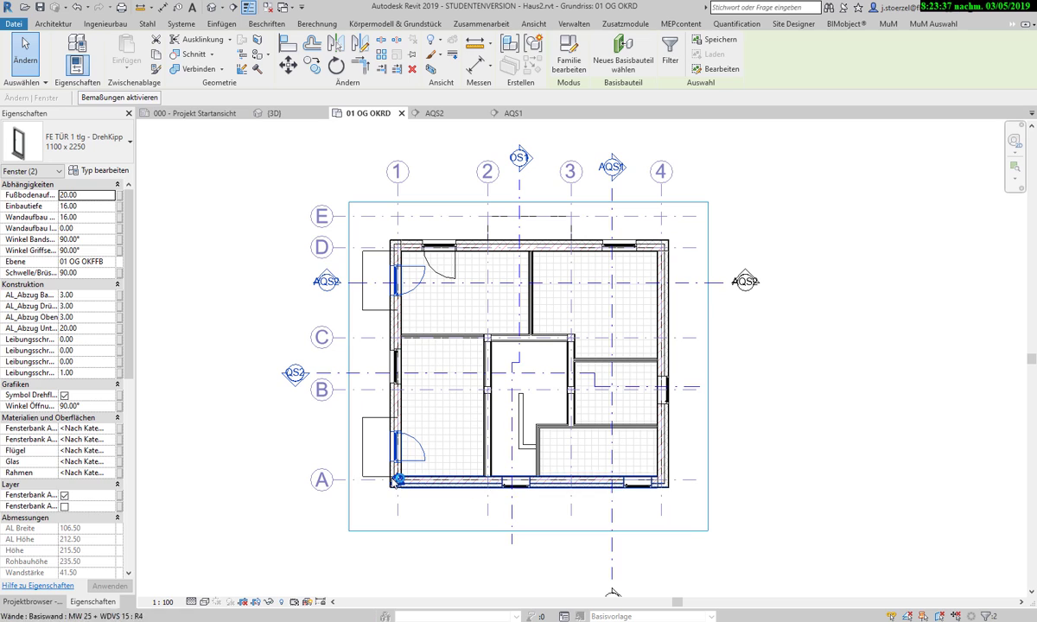
left_click(87, 273)
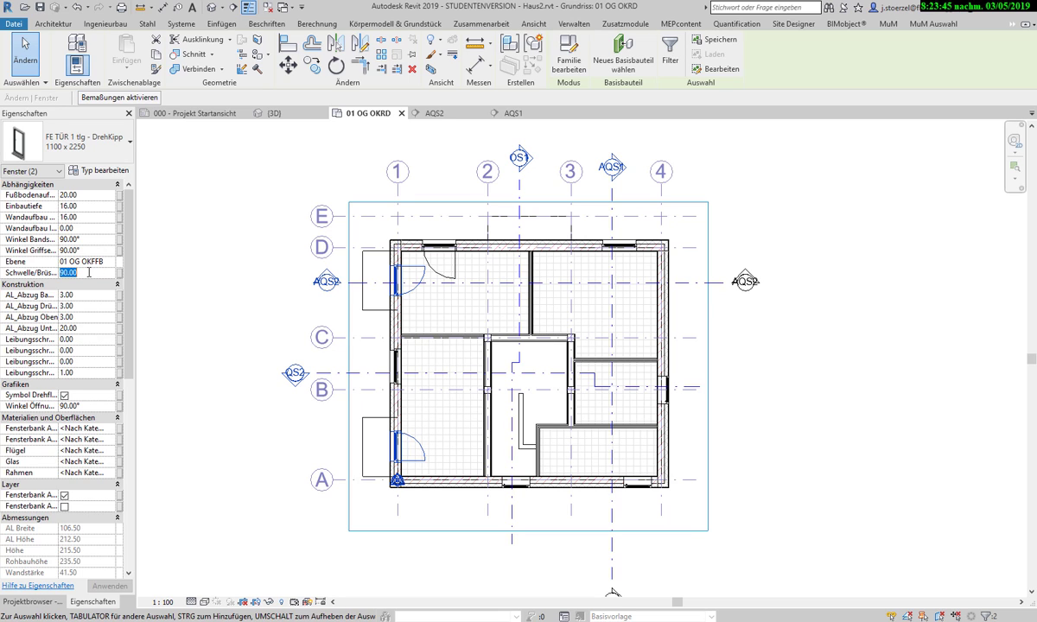
type("5")
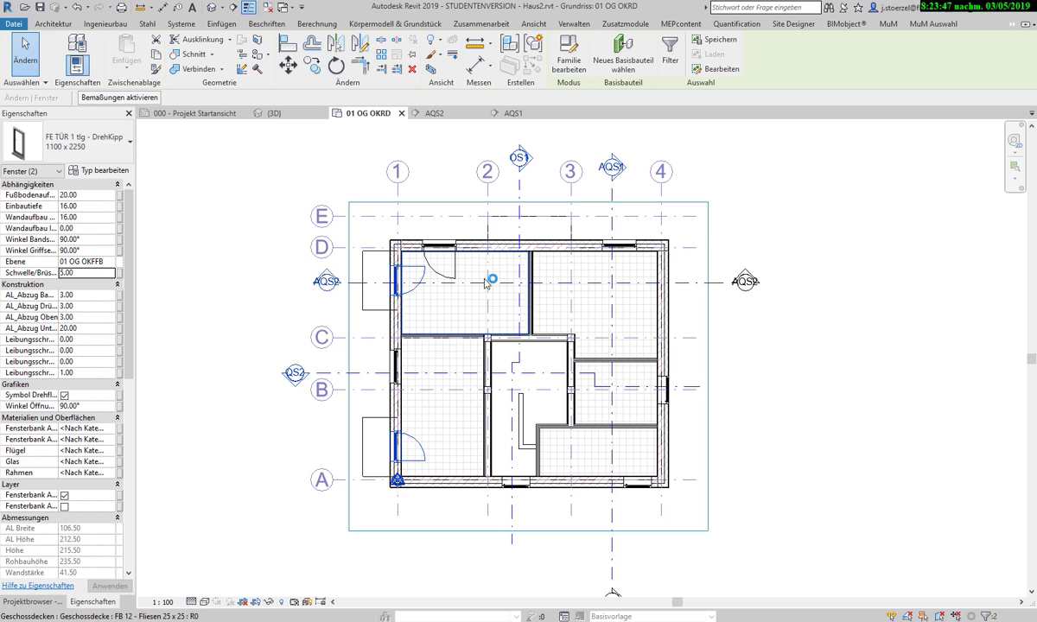
Step: In section AQS2, set both window-doors' Schwelle/Brüstung to 0.00 and Fußbodenaufbau to 0.00
left_click(439, 113)
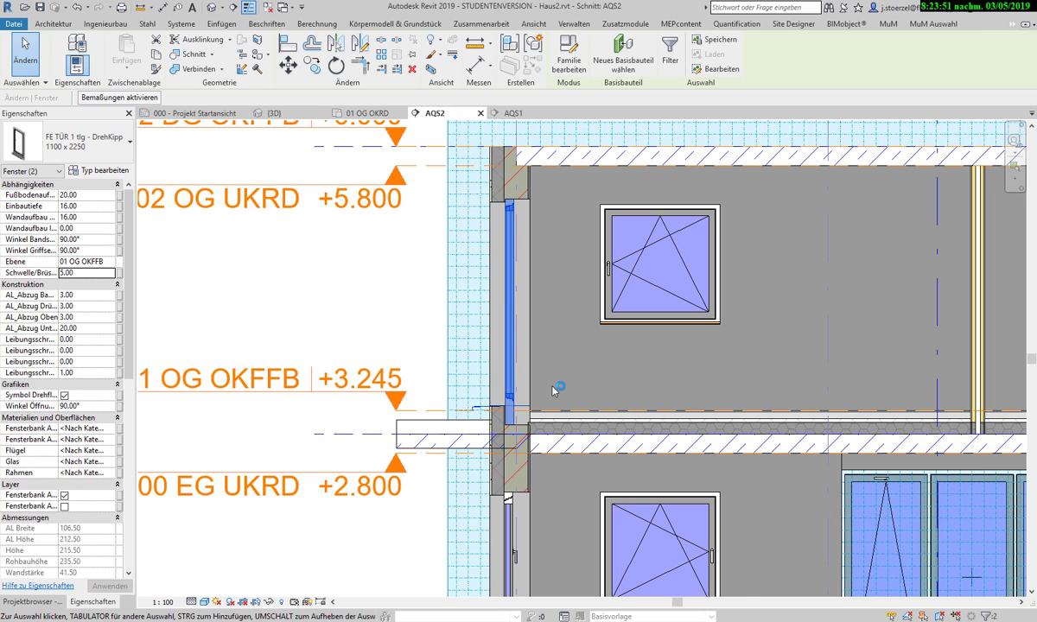
scroll(554, 390, "up", 2)
scroll(551, 386, "up", 1)
scroll(537, 431, "up", 2)
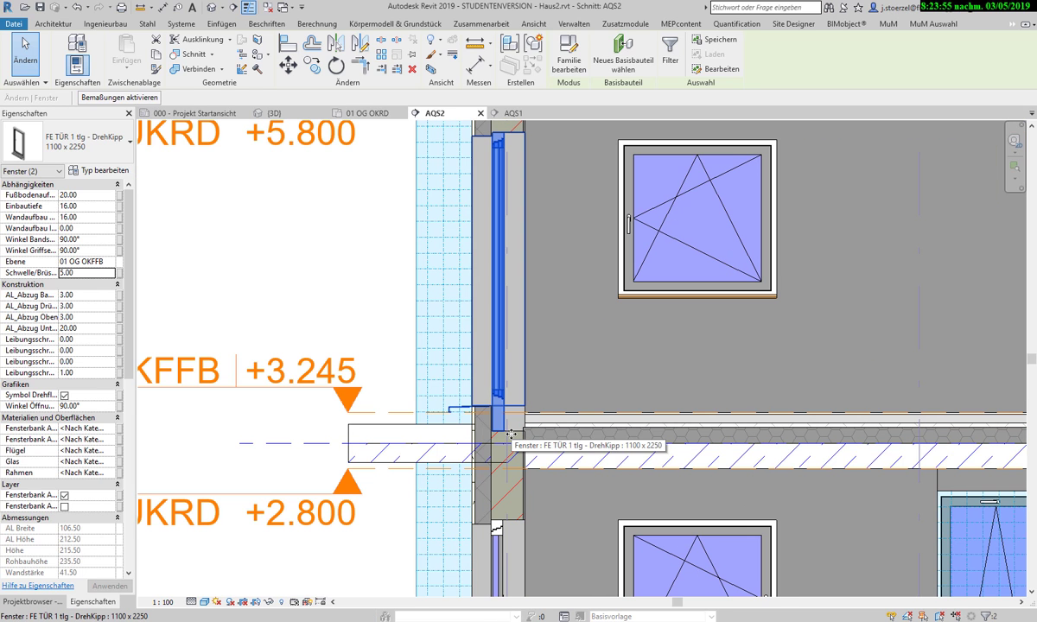
left_click(83, 273)
type("0")
key("Return")
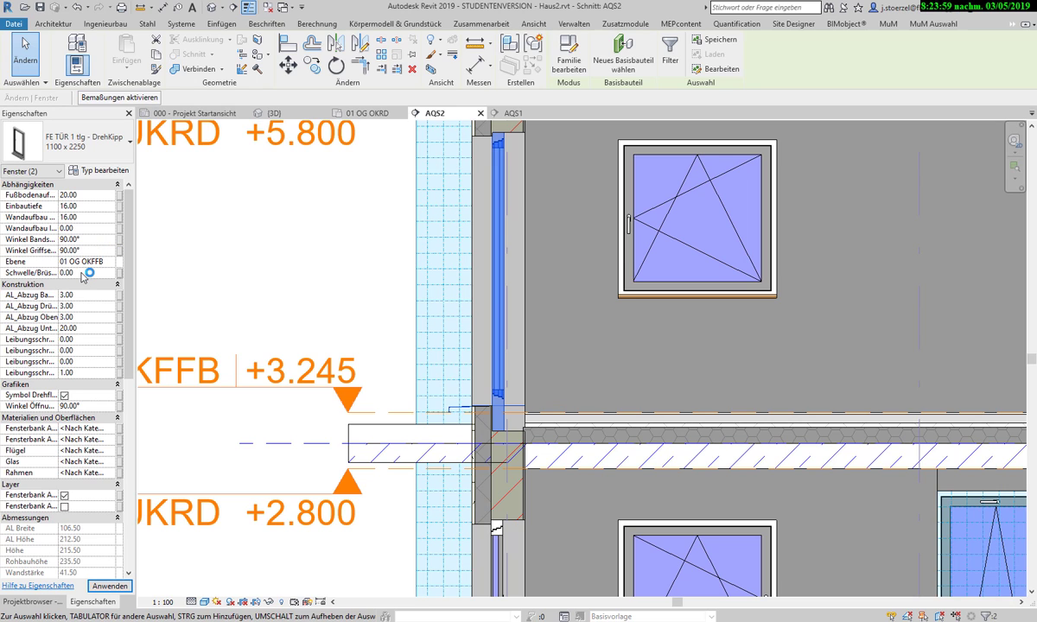
left_click(97, 586)
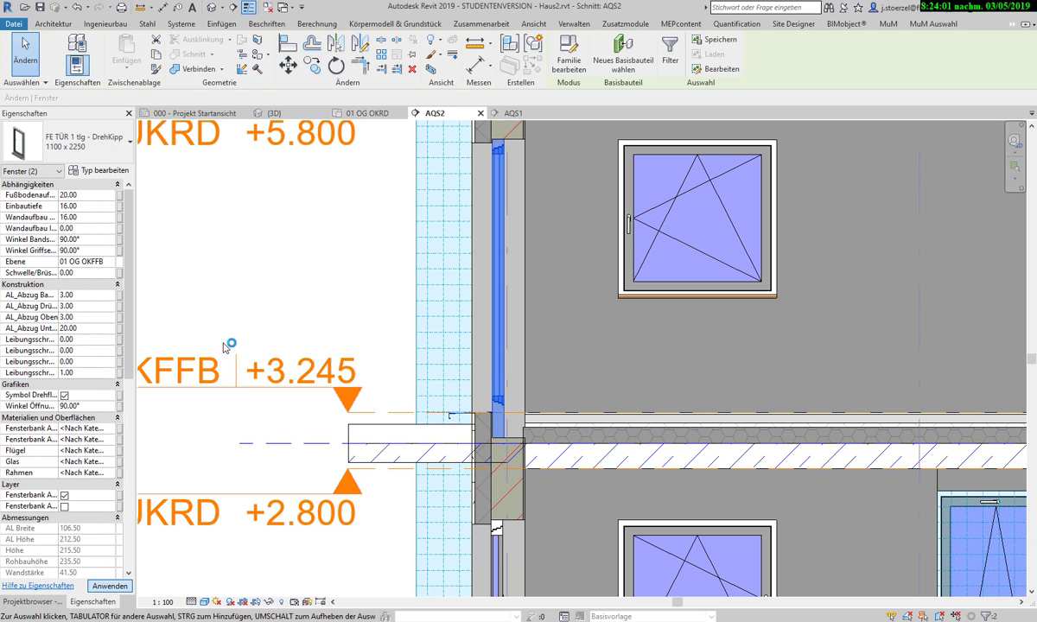
scroll(230, 345, "up", 1)
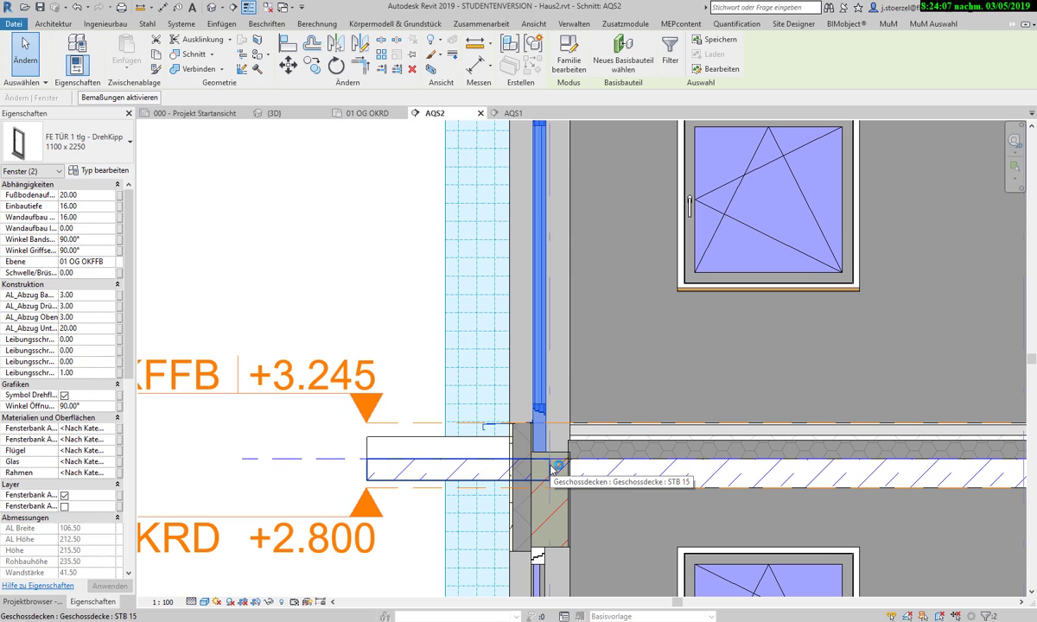
left_click(87, 196)
type("0")
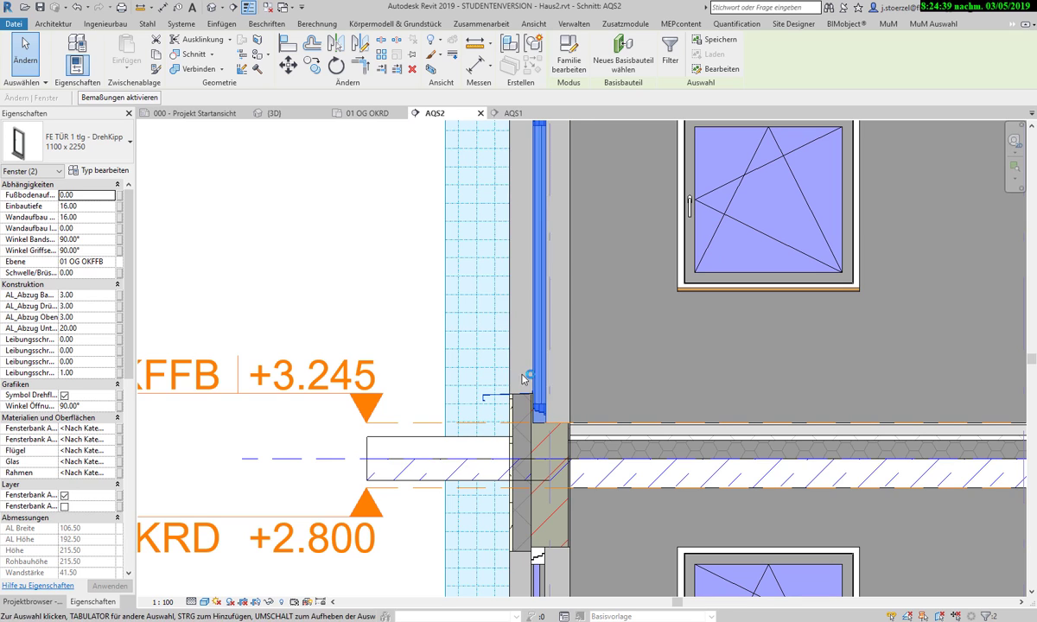
left_click(475, 64)
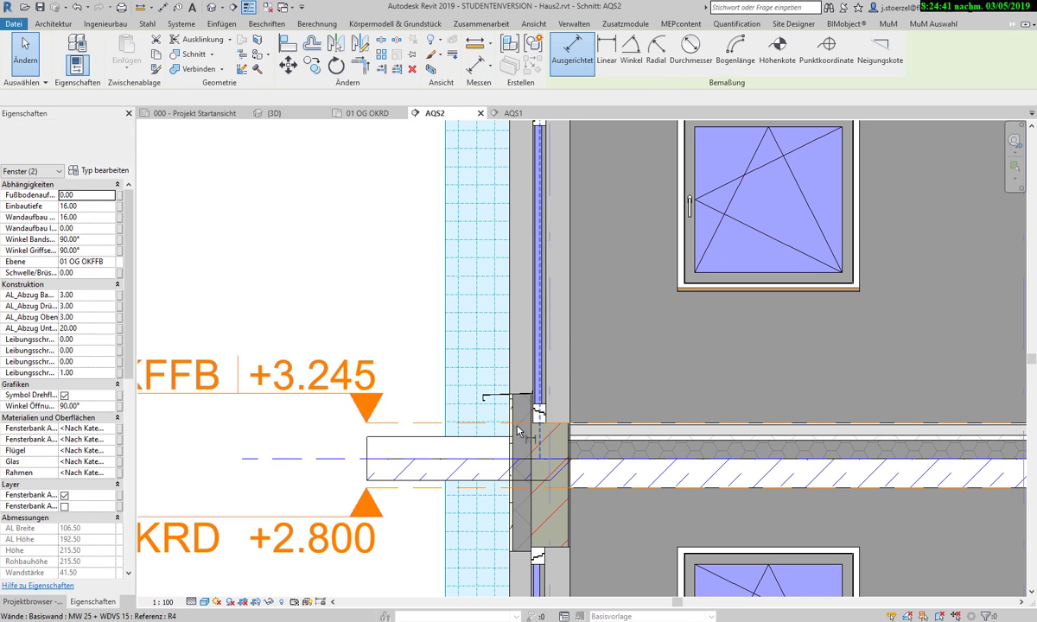
left_click(489, 399)
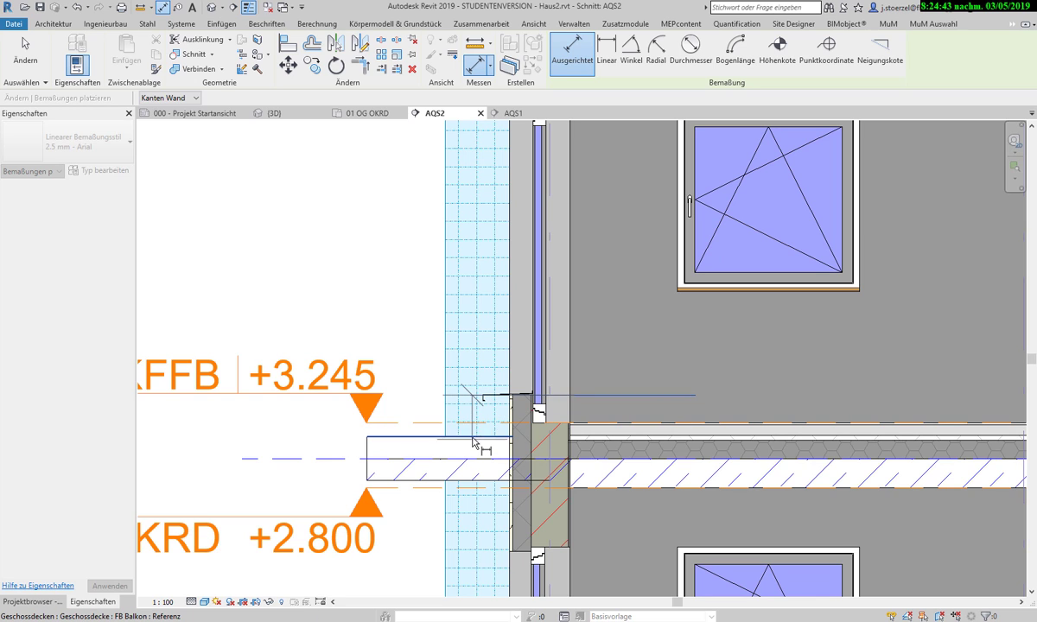
left_click(473, 439)
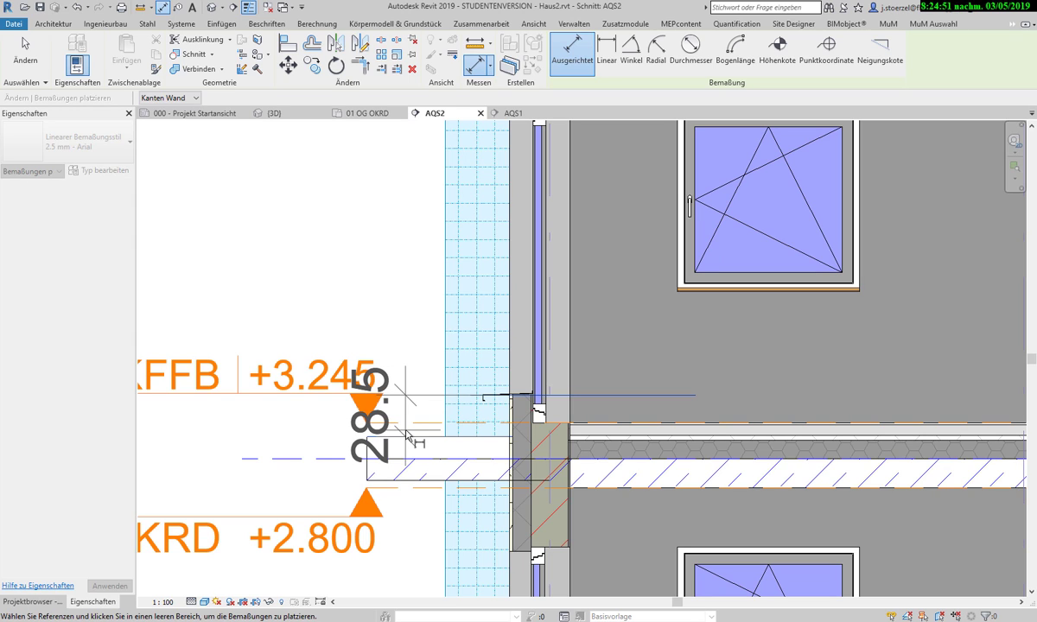
key("Escape")
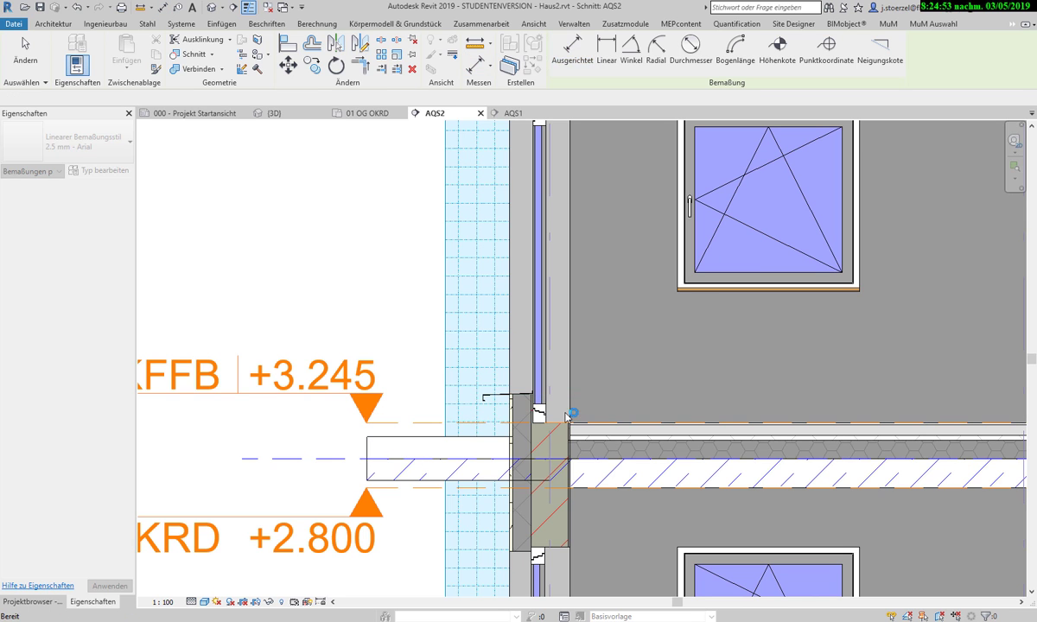
scroll(528, 427, "up", 1)
scroll(528, 427, "up", 2)
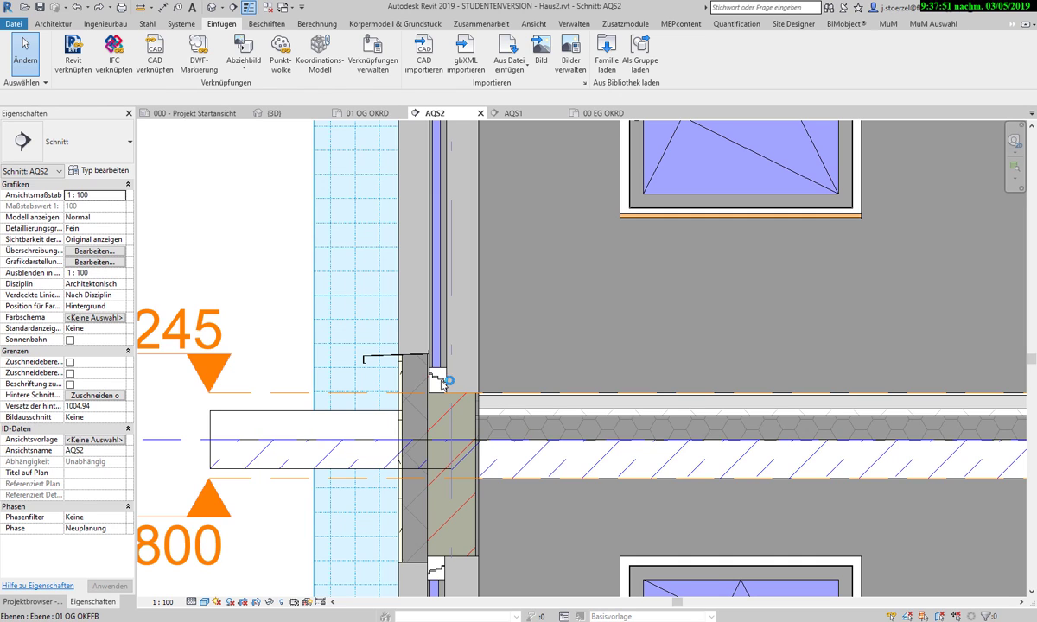
Step: Set the upper-floor window-door's AL_Abzug Unten from 20.00 to 0.00
left_click(435, 324)
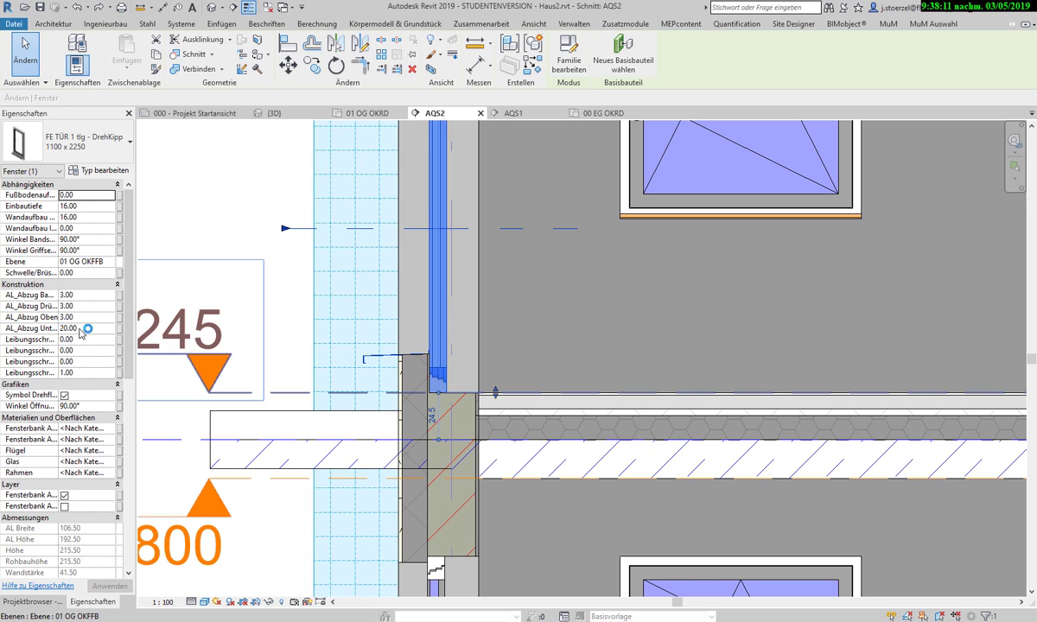
left_click(84, 330)
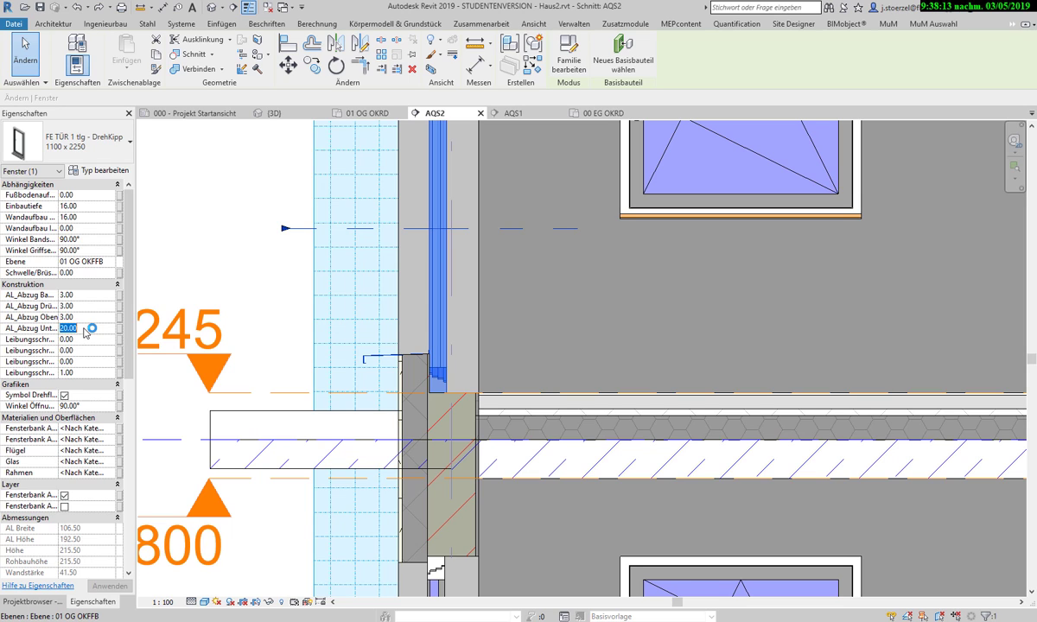
type("0")
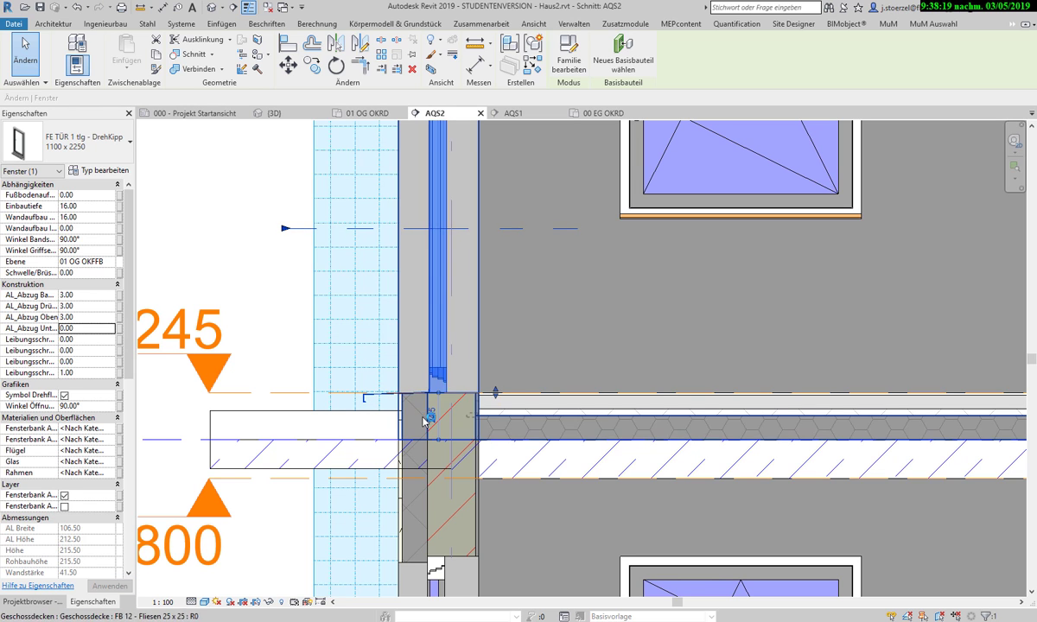
left_click(450, 363)
key("Escape")
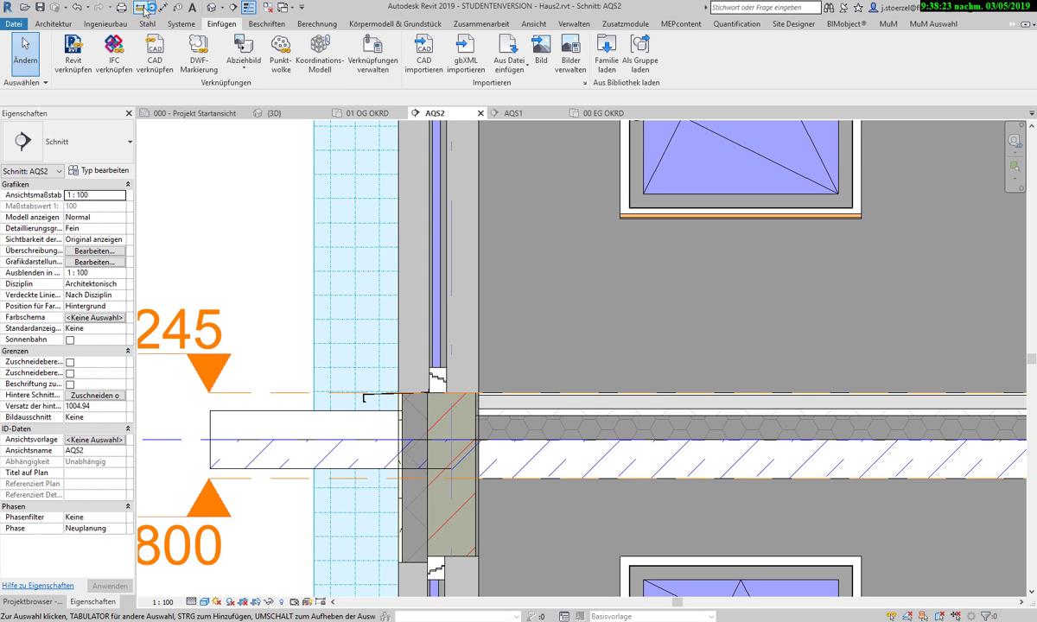
Step: Measure a distance at the window-door in section AQS2
left_click(138, 7)
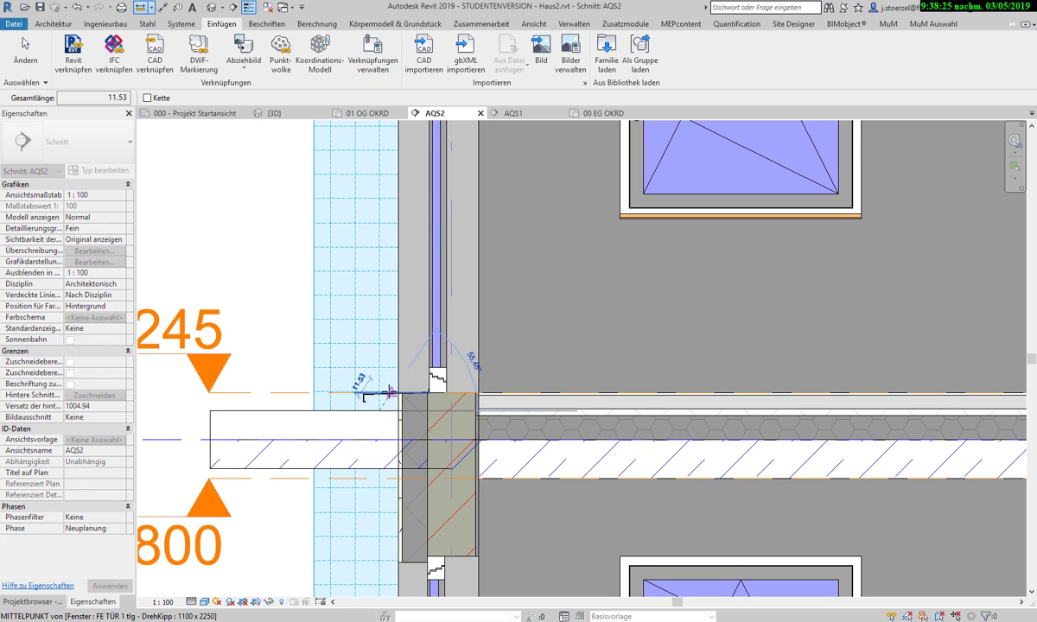
left_click(379, 400)
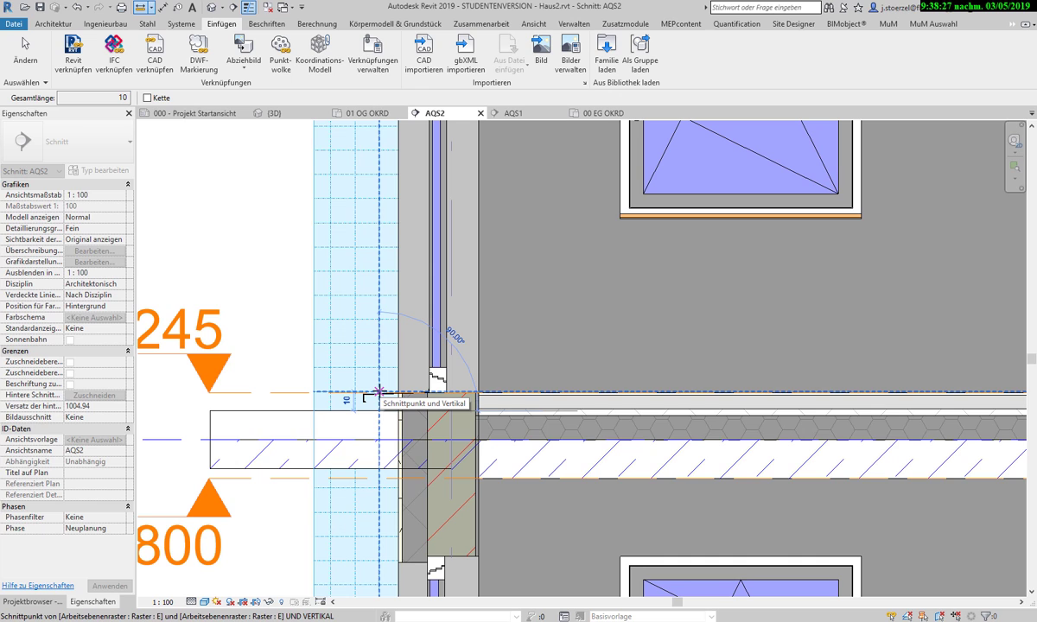
key("Escape")
key("Escape")
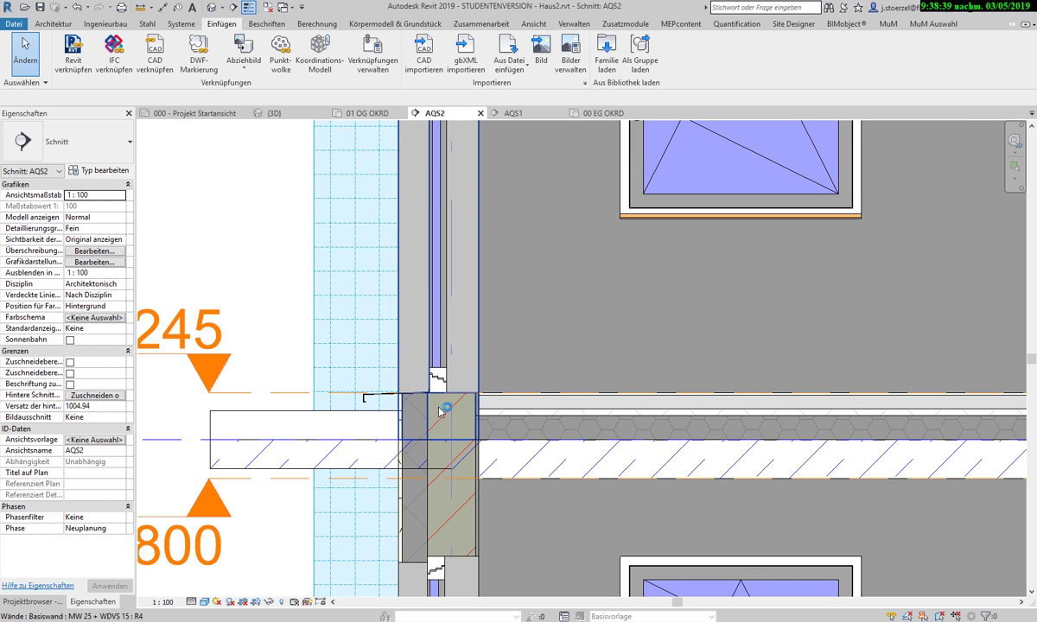
scroll(440, 412, "up", 1)
scroll(432, 423, "down", 1)
scroll(423, 363, "down", 2)
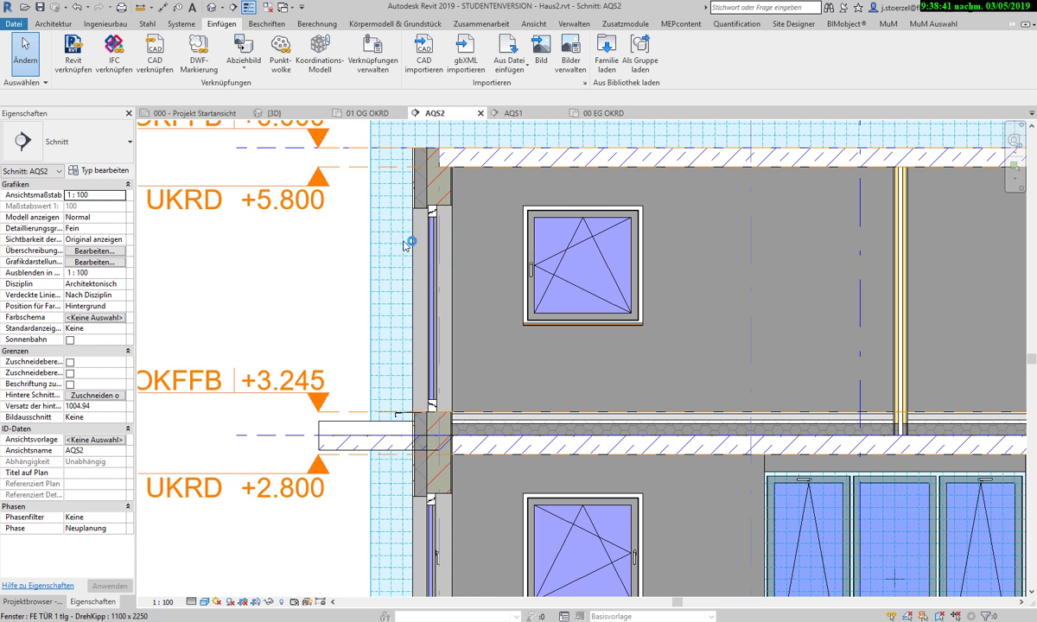
scroll(393, 403, "up", 2)
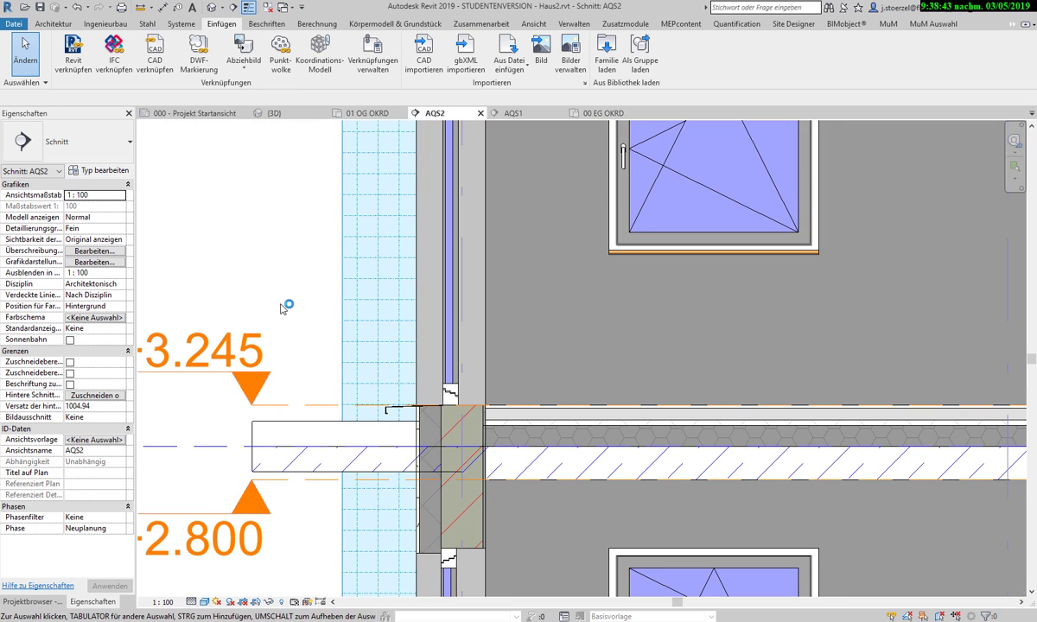
Step: Select the FE TÜR window-door and check its AL_Abzug values (3.00 sides/top, 0.00 bottom)
left_click(400, 413)
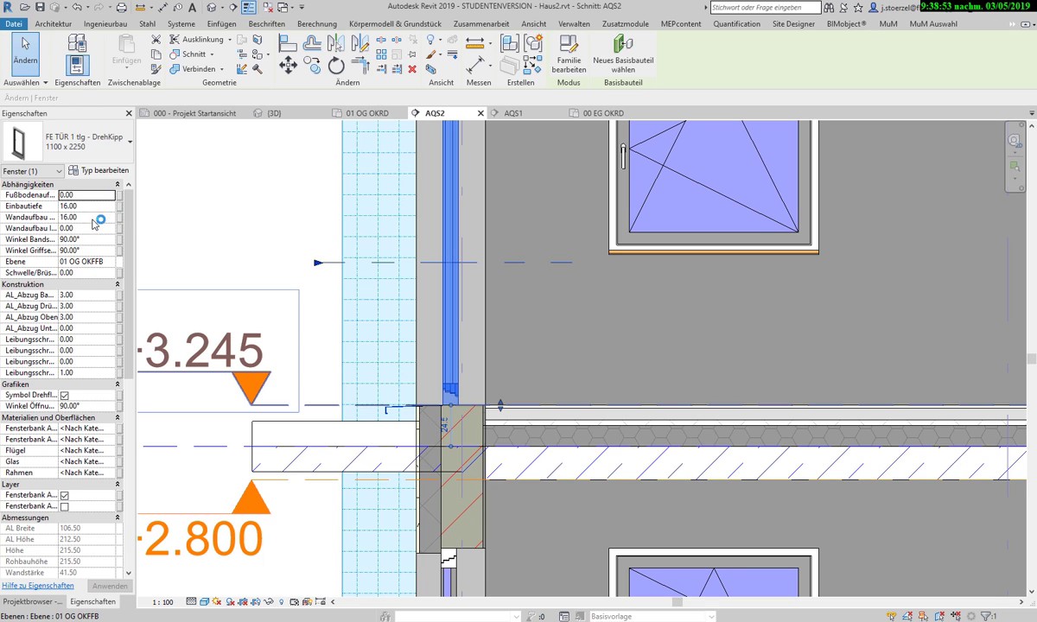
scroll(93, 275, "down", 1)
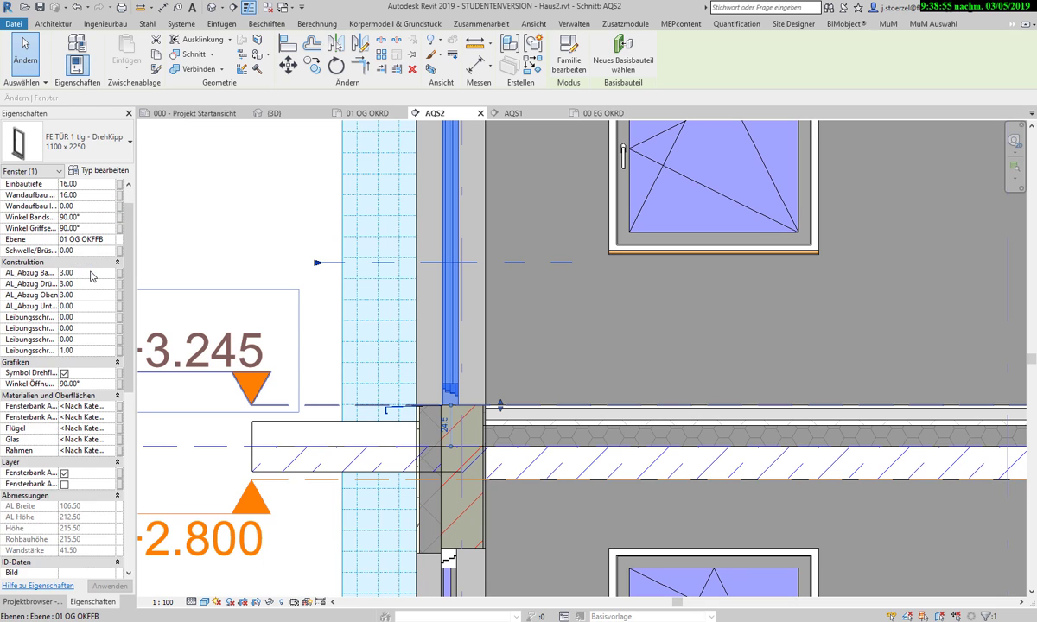
scroll(92, 275, "down", 1)
scroll(93, 275, "down", 1)
scroll(93, 275, "down", 3)
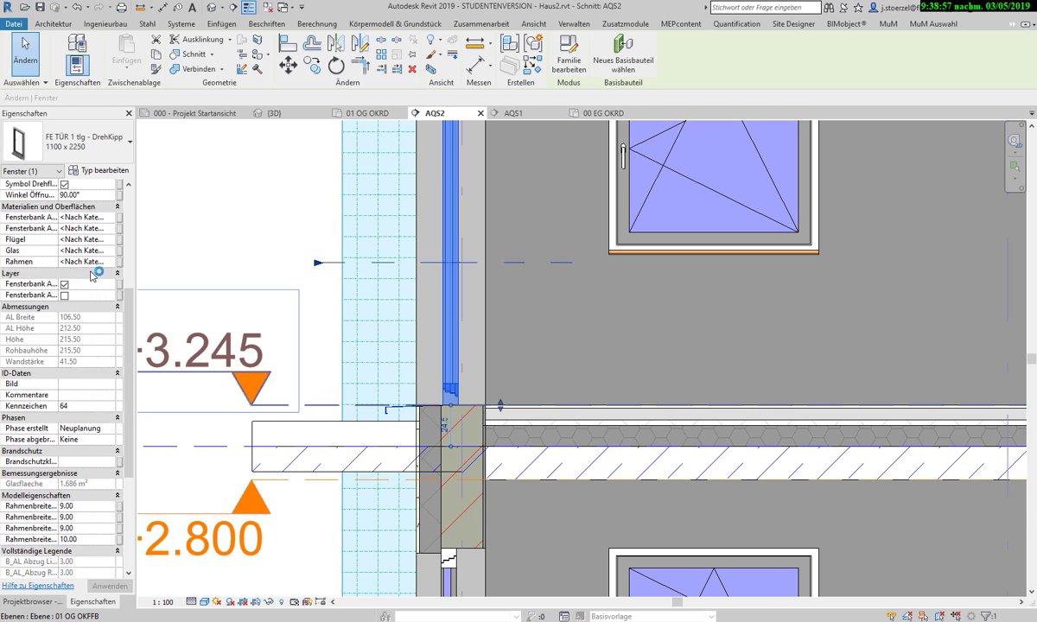
scroll(93, 275, "up", 2)
scroll(93, 275, "up", 3)
scroll(93, 278, "up", 1)
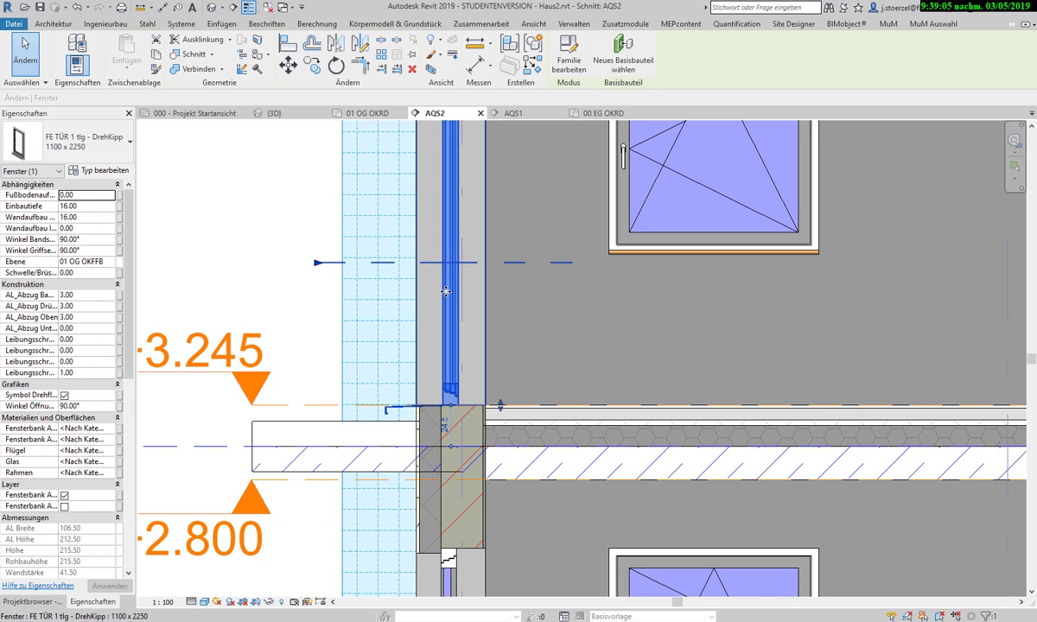
left_click(105, 172)
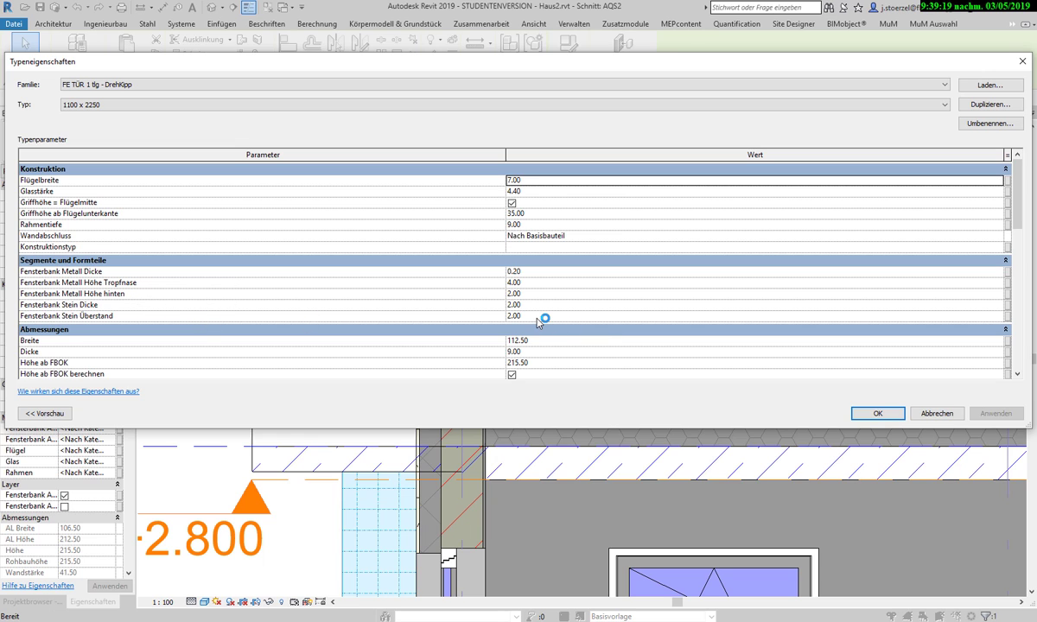
scroll(536, 319, "down", 1)
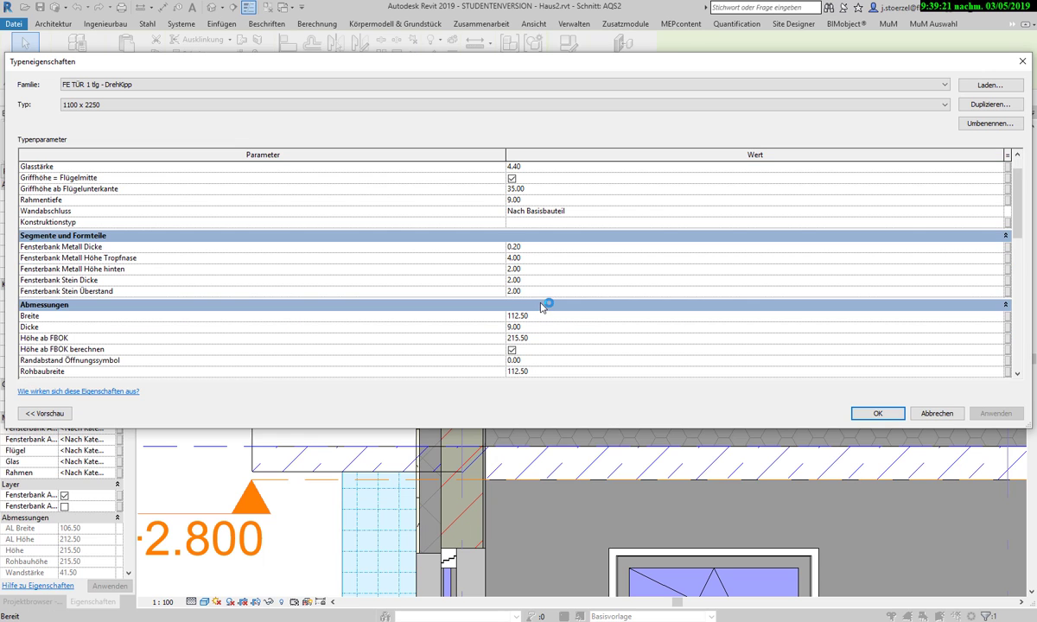
scroll(543, 306, "down", 2)
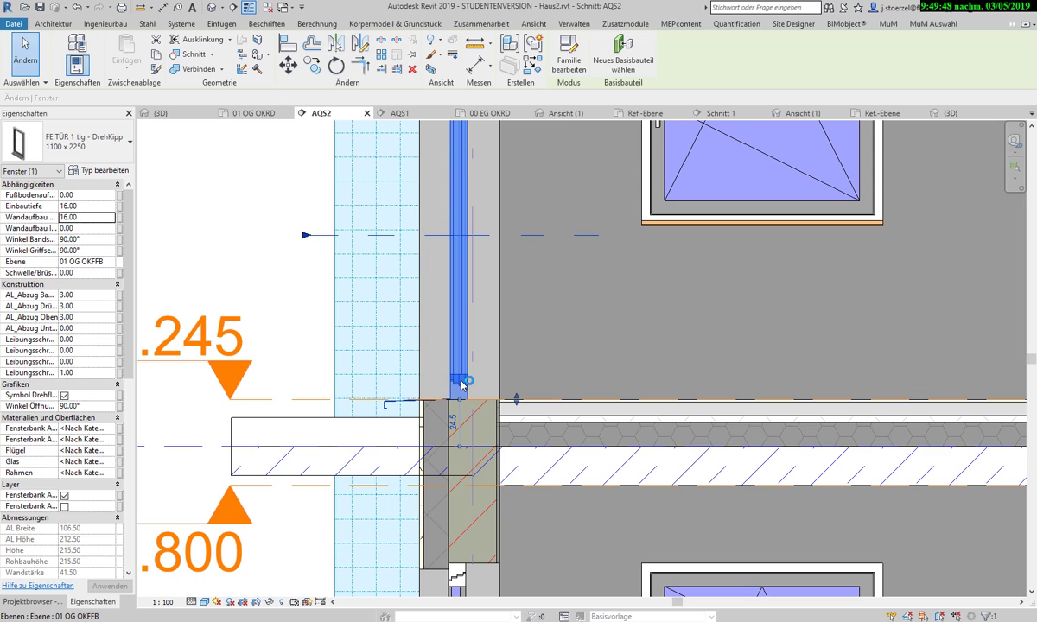
mouse_move(462, 385)
left_mouse_down()
mouse_move(399, 403)
mouse_move(411, 416)
mouse_move(419, 405)
left_mouse_up()
scroll(136, 408, "down", 5)
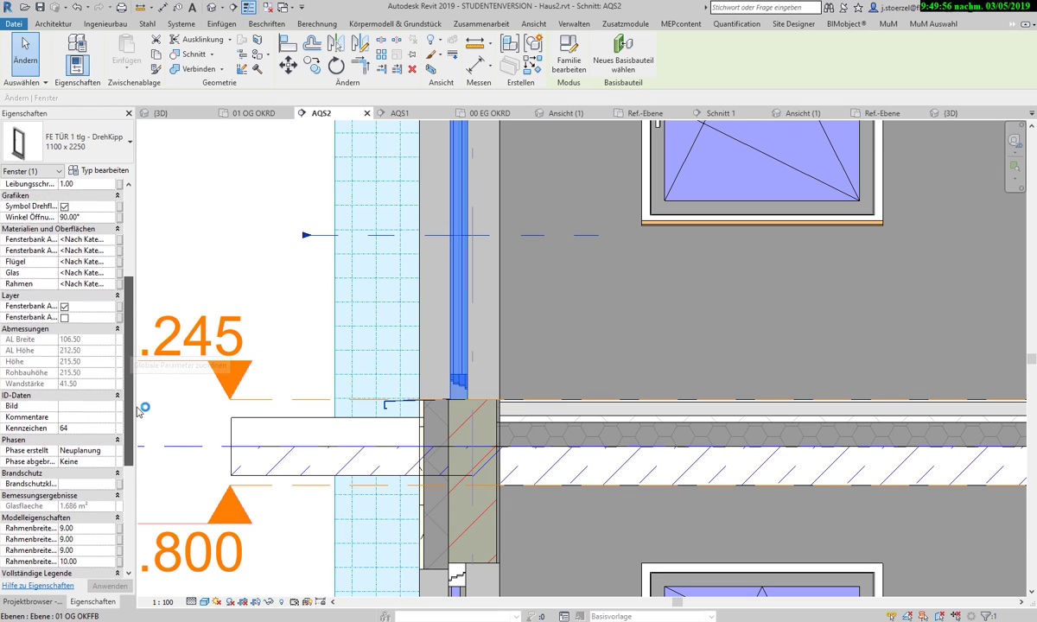
scroll(136, 415, "down", 1)
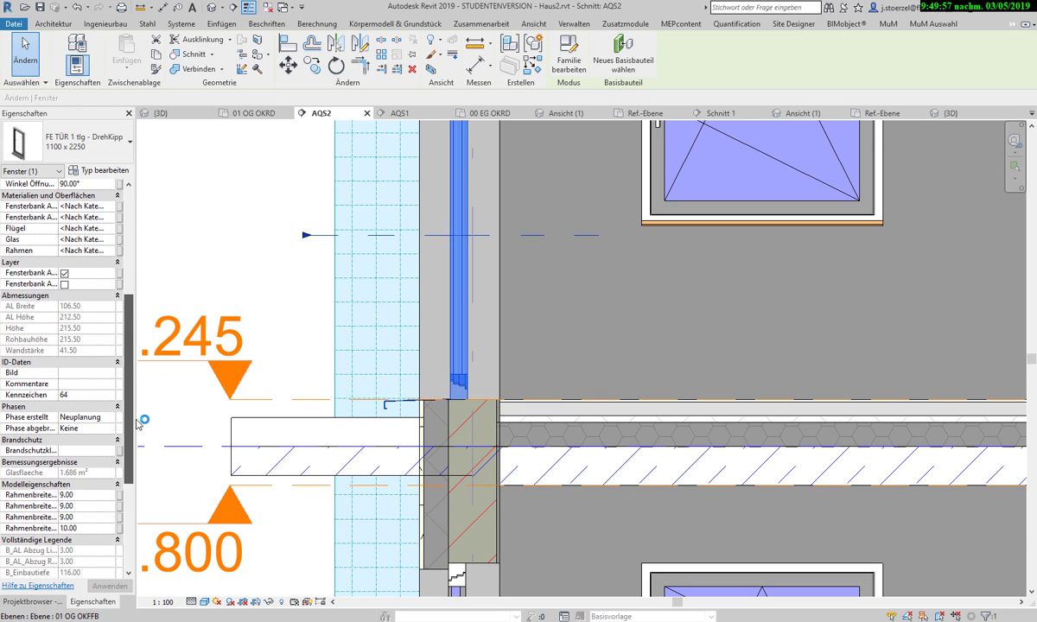
left_click(64, 273)
left_click(64, 273)
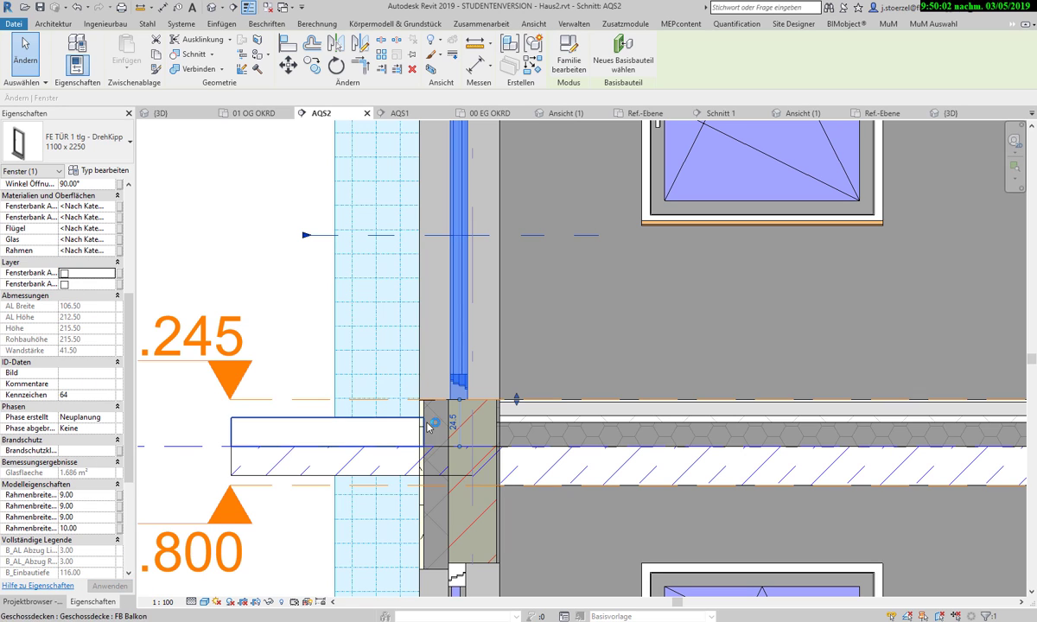
left_click(65, 284)
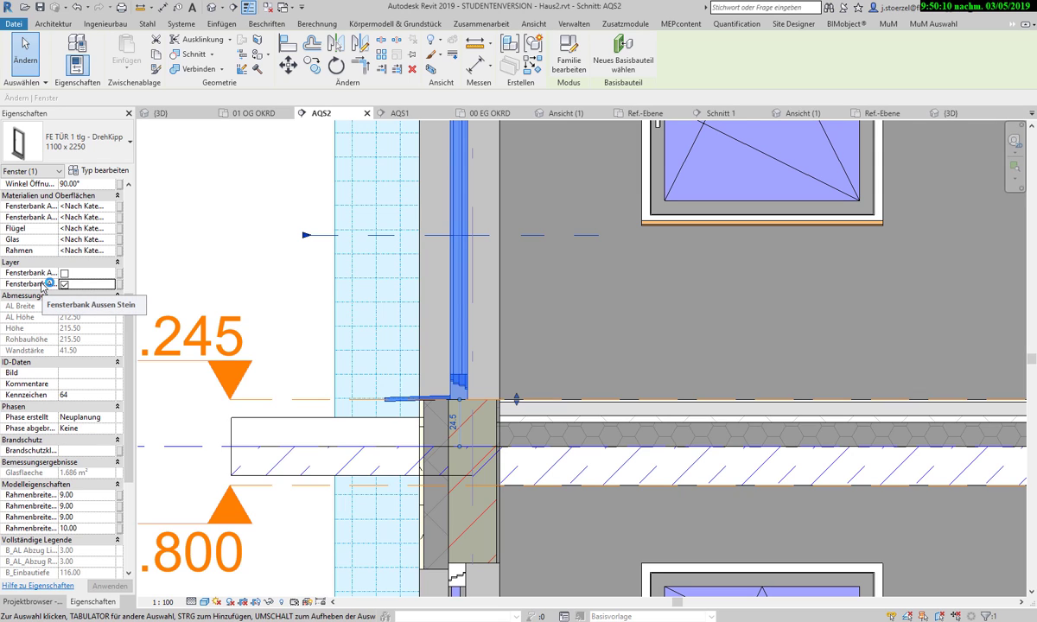
left_click(64, 283)
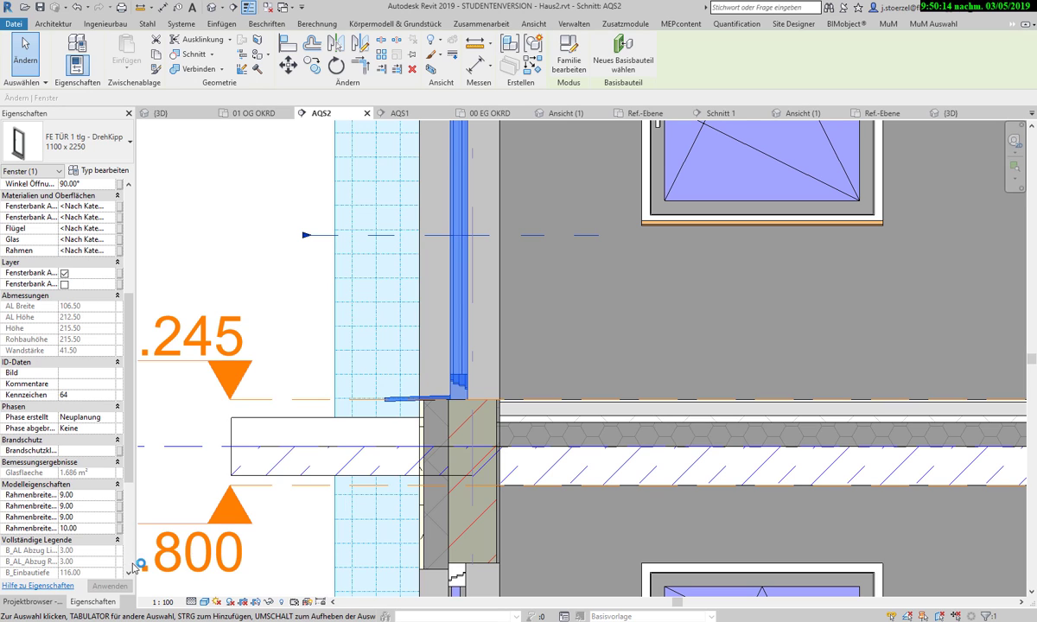
left_click(64, 273)
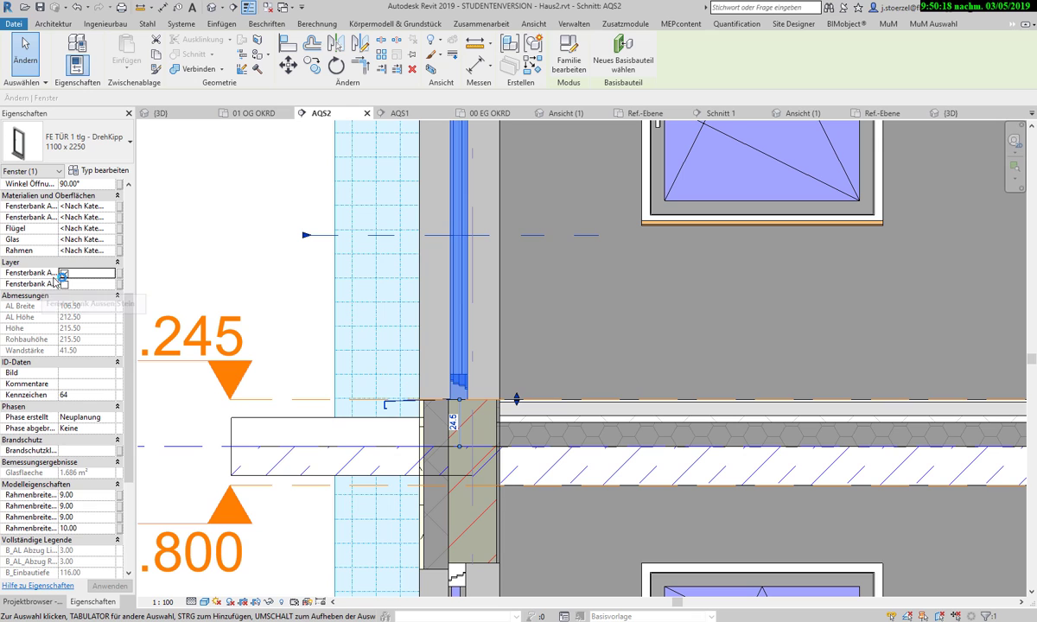
scroll(99, 333, "up", 5)
scroll(101, 320, "up", 2)
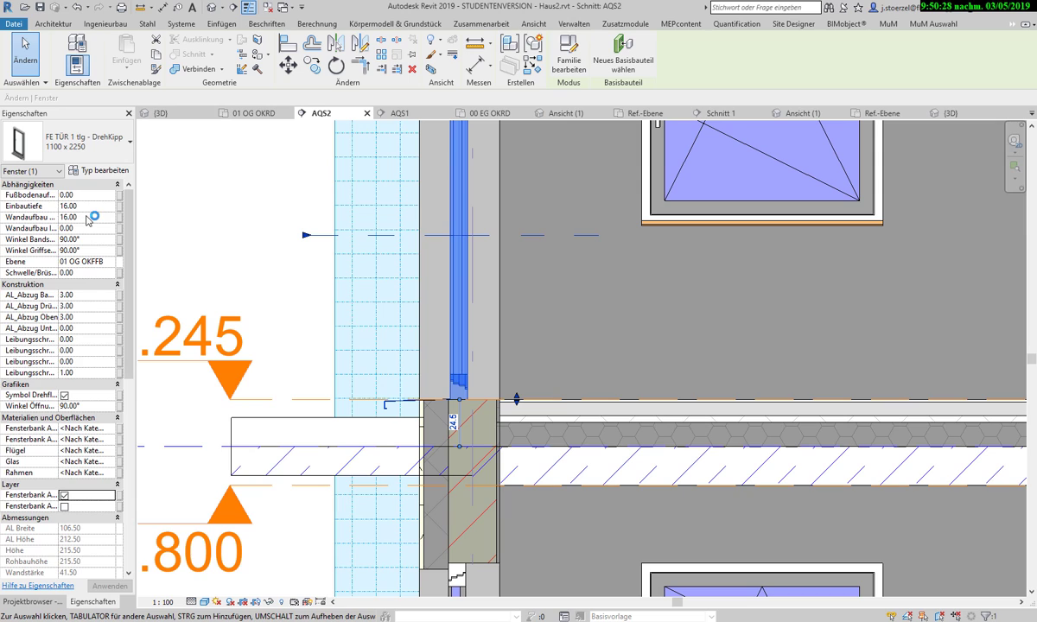
Step: Change the window-door's Wandaufbau Außen from 16.00 to 3.00
left_click(87, 217)
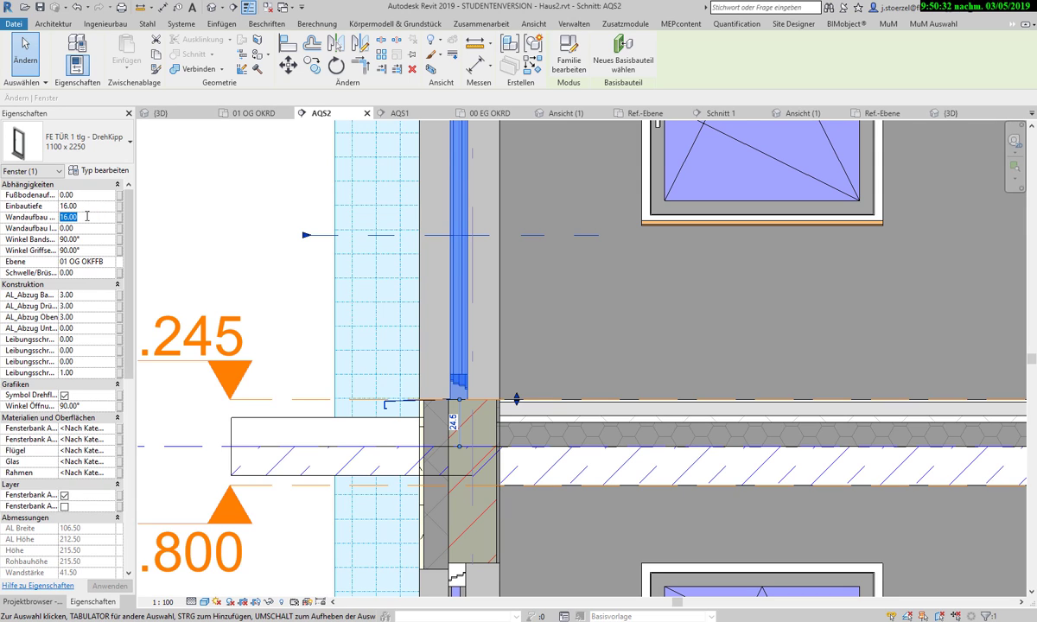
type("5")
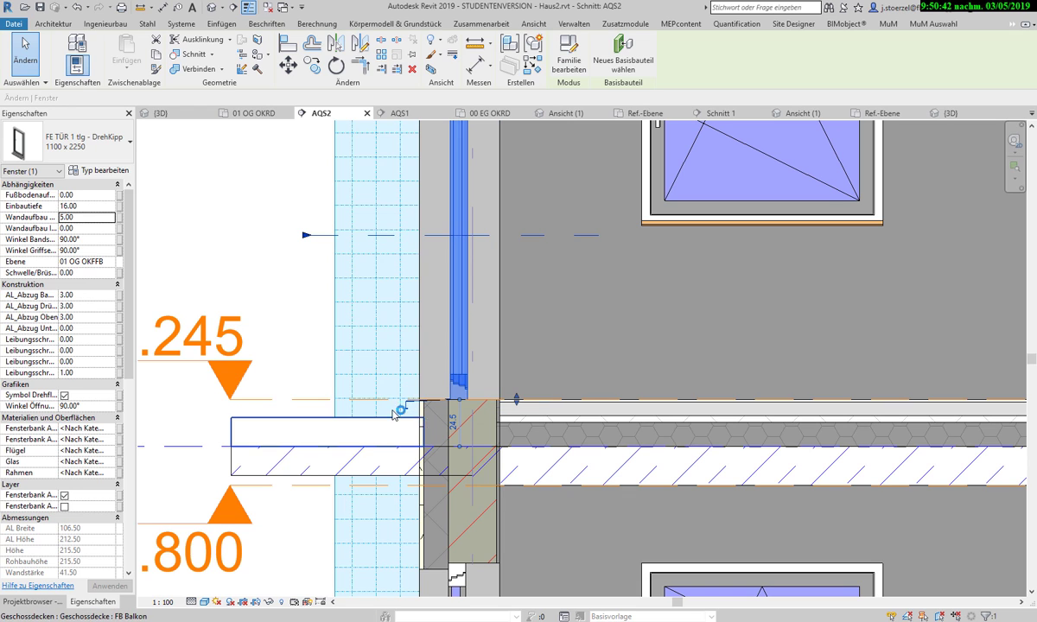
left_click(87, 218)
type("3")
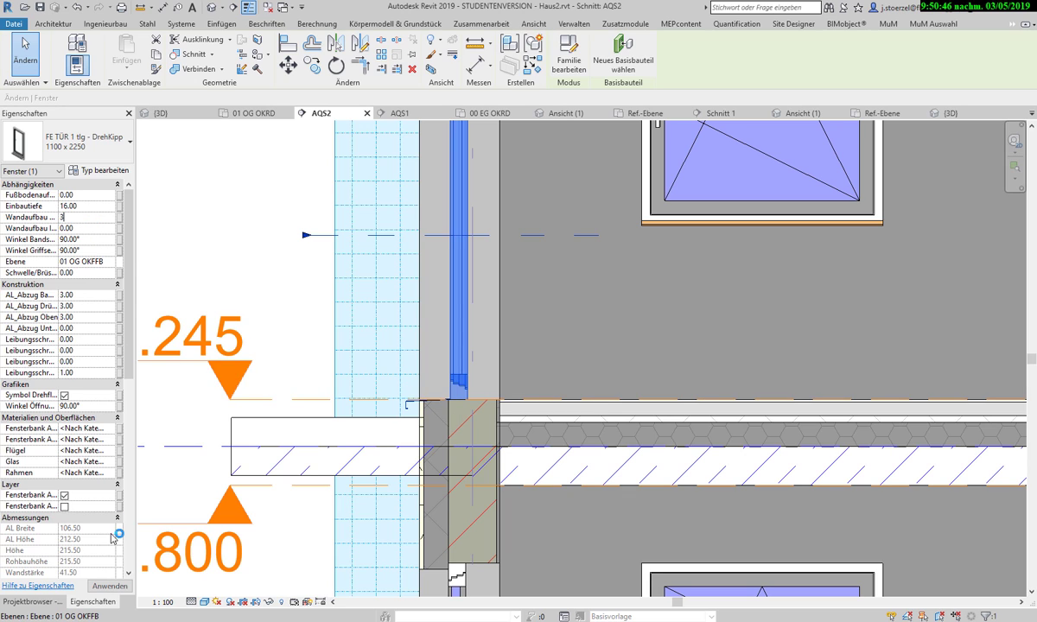
key("Return")
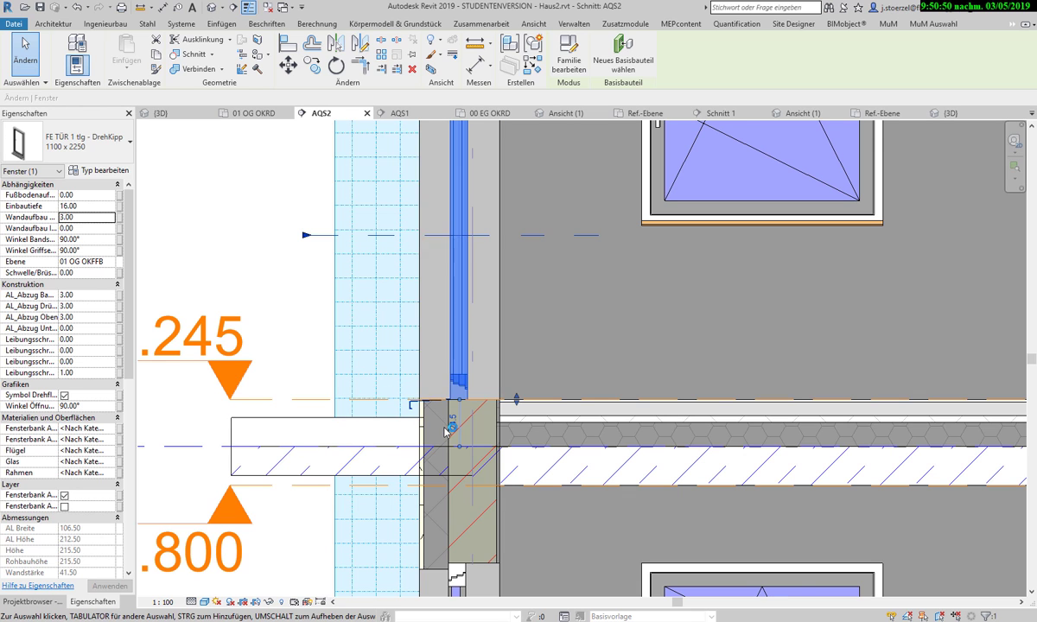
Step: Pan and zoom section AQS2 to inspect the window-door's sill and head
scroll(432, 415, "down", 2)
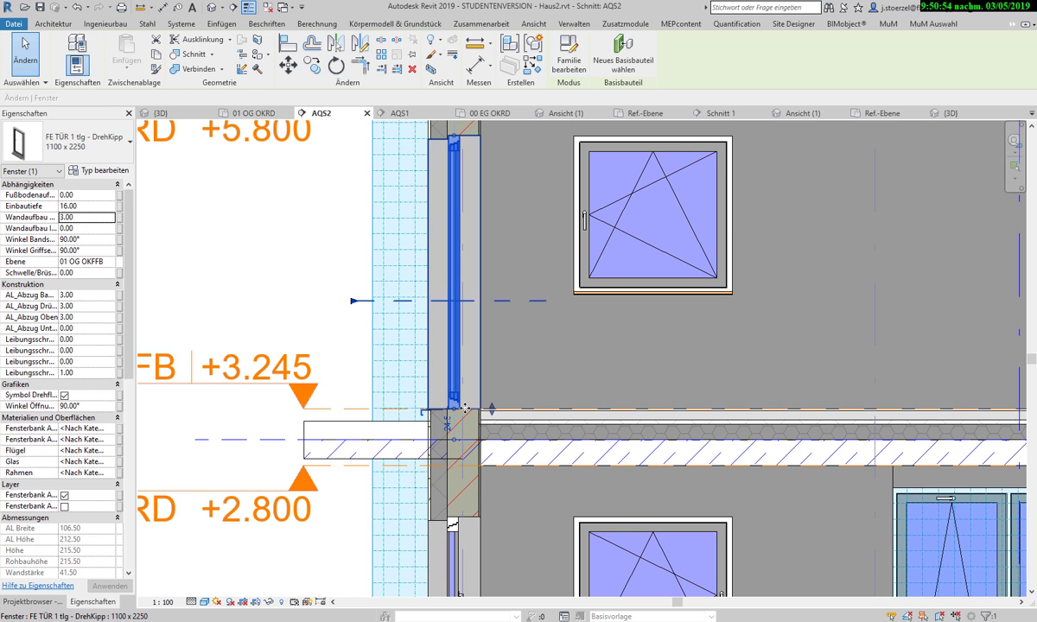
middle_click_drag(466, 407, 469, 460)
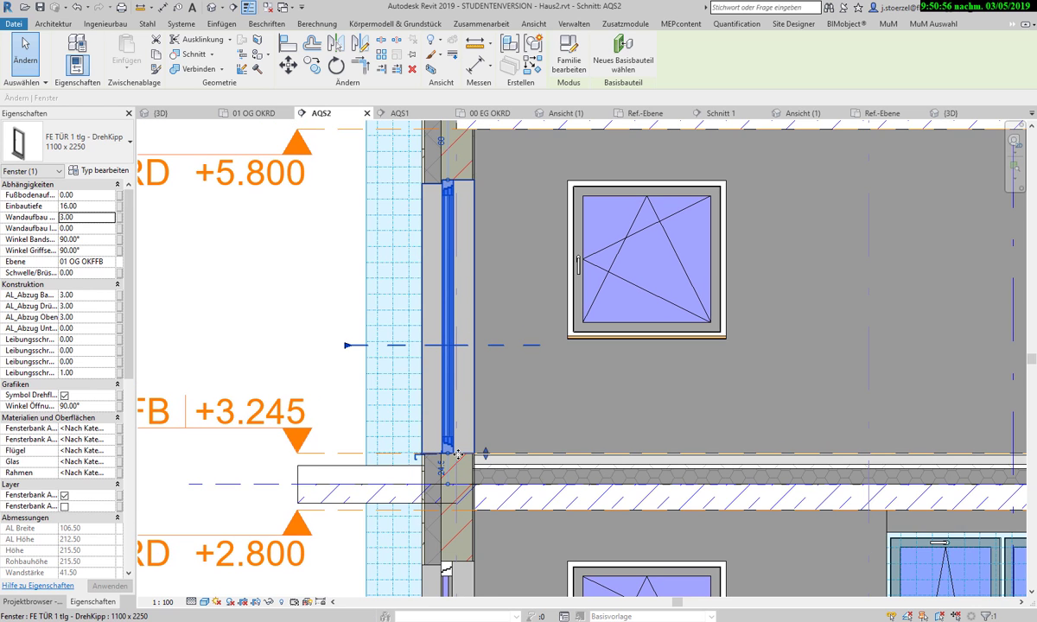
scroll(458, 454, "up", 3)
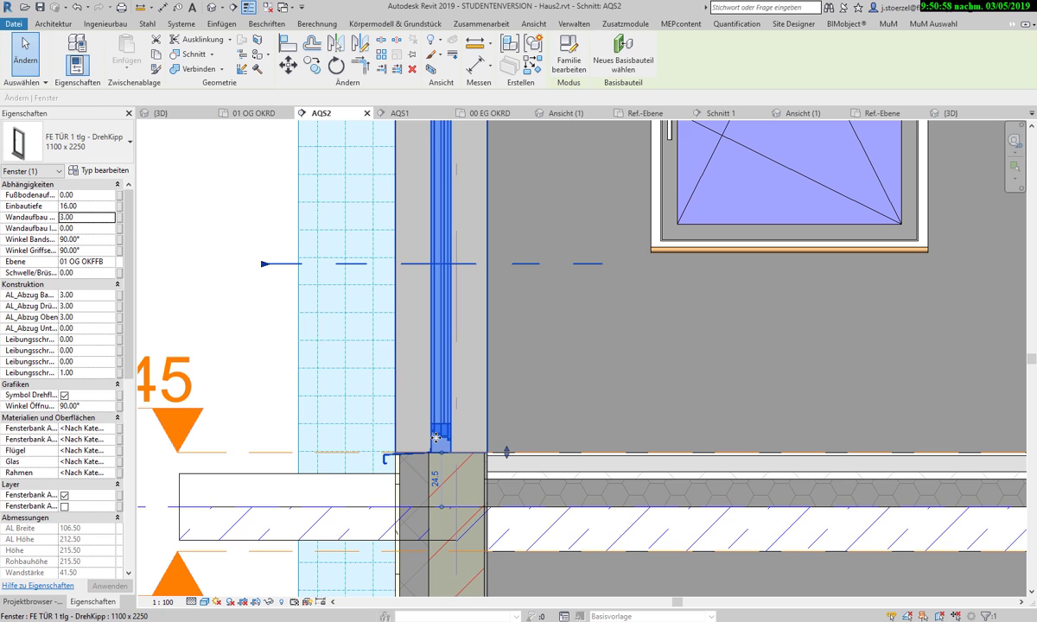
scroll(362, 394, "down", 1)
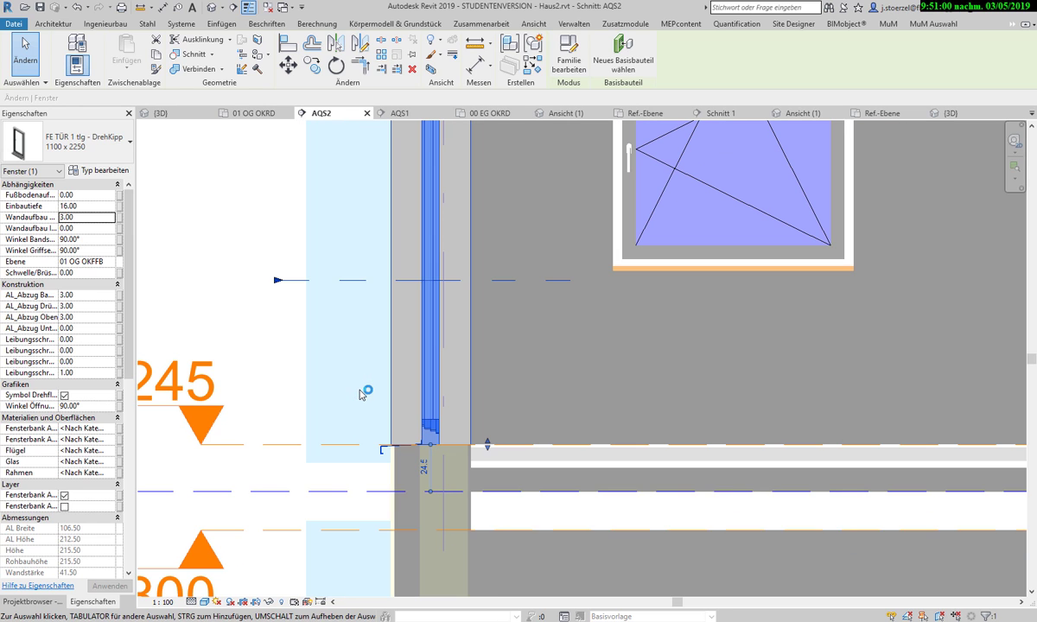
middle_click_drag(479, 425, 455, 559)
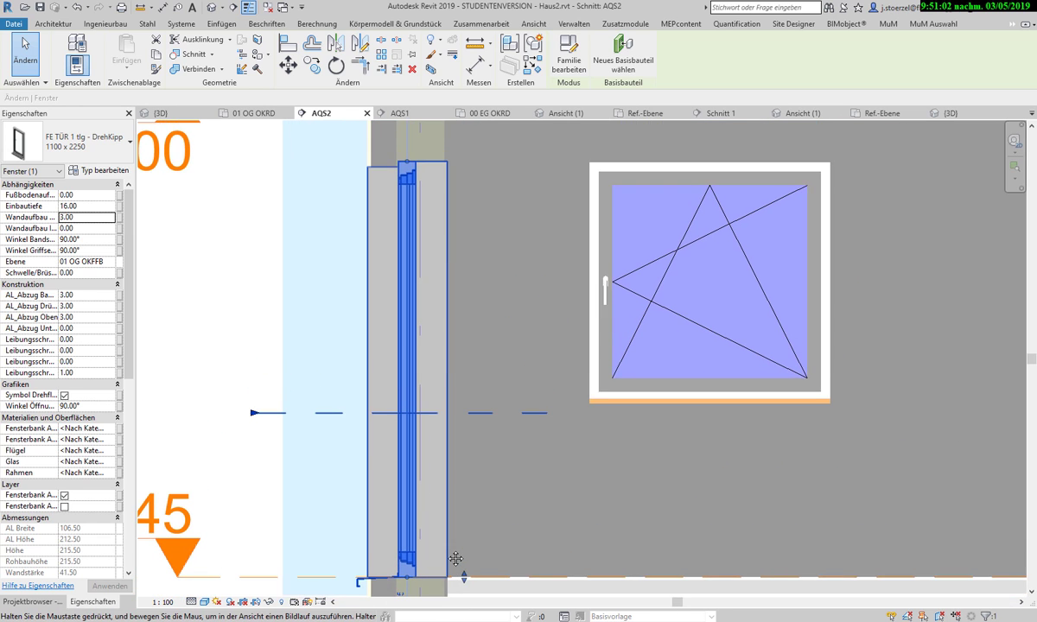
scroll(386, 331, "down", 1)
scroll(371, 328, "down", 2)
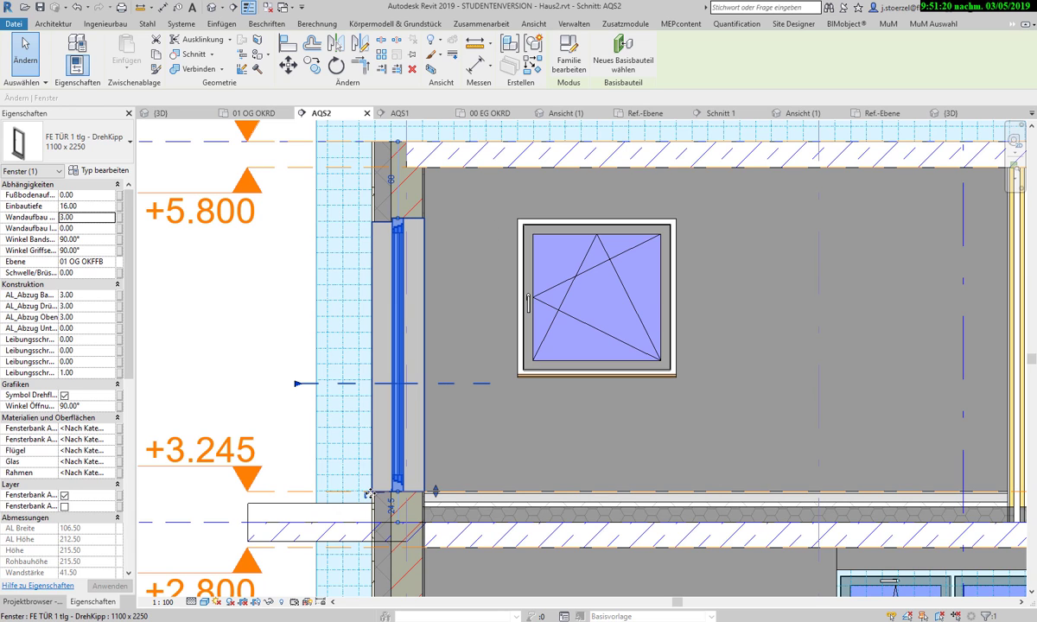
Step: Edit the FE TÜR 1 tlg - DrehKipp window family from the selected window via Familie bearbeiten
right_click(396, 332)
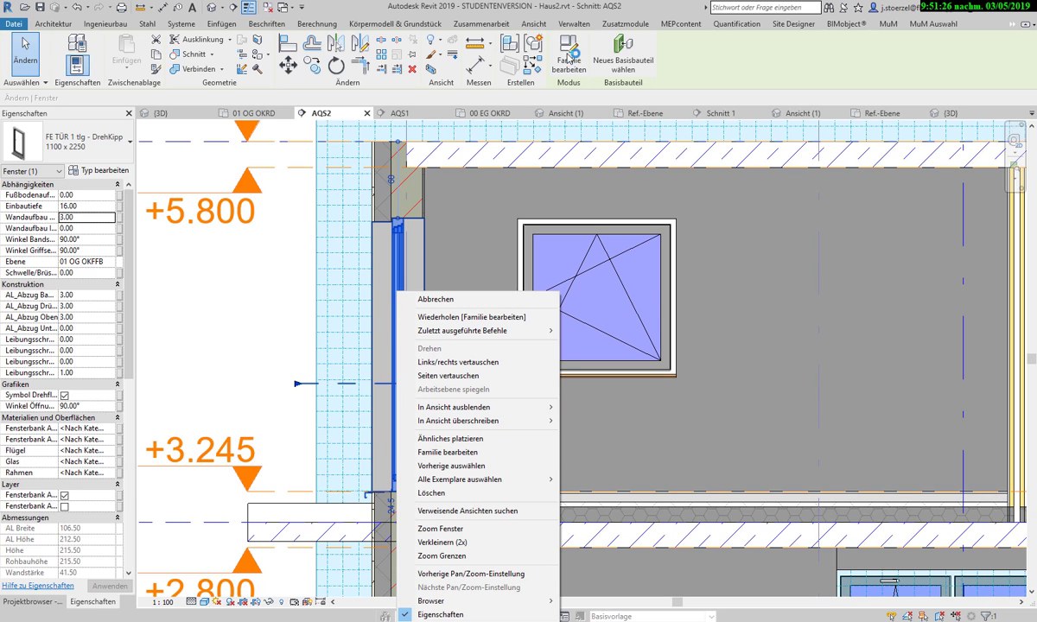
left_click(568, 57)
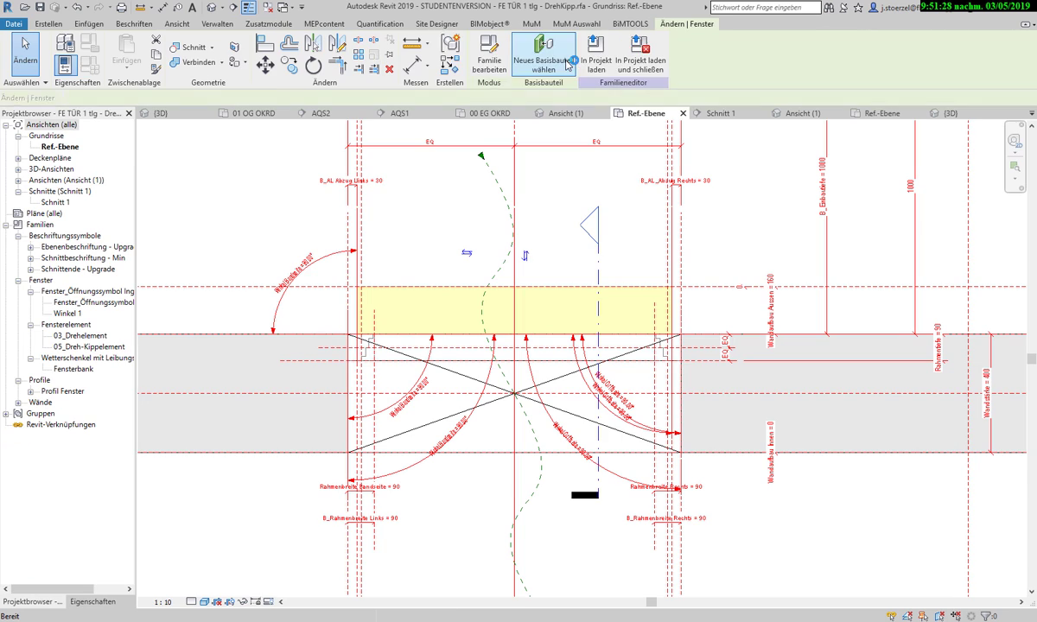
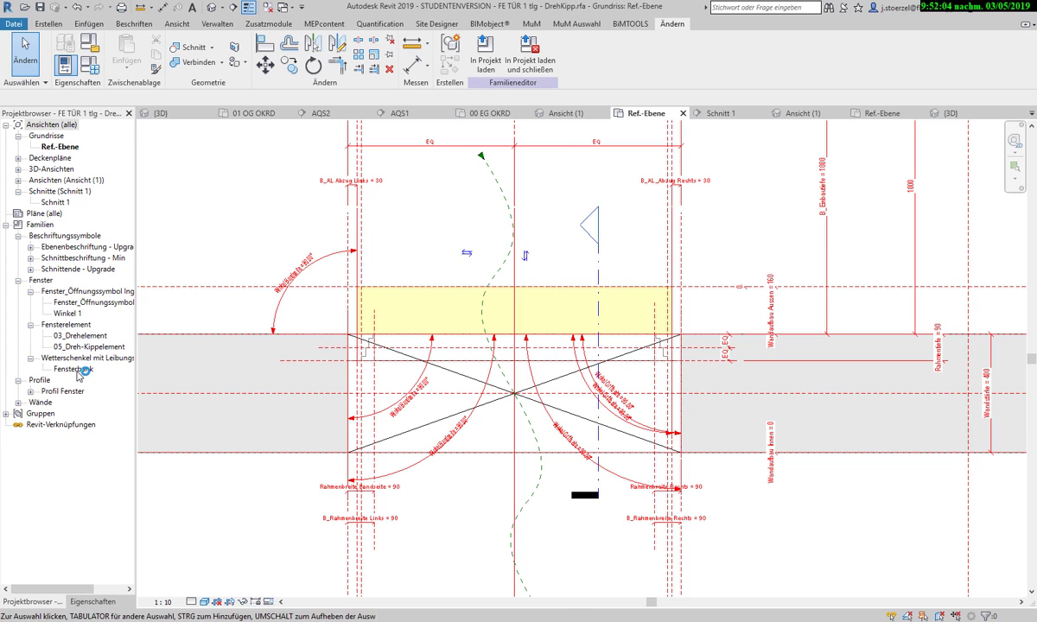
Step: Open the nested sill family Wetterschenkel mit Leibungsschraegen for editing from the Project Browser
left_click(77, 370)
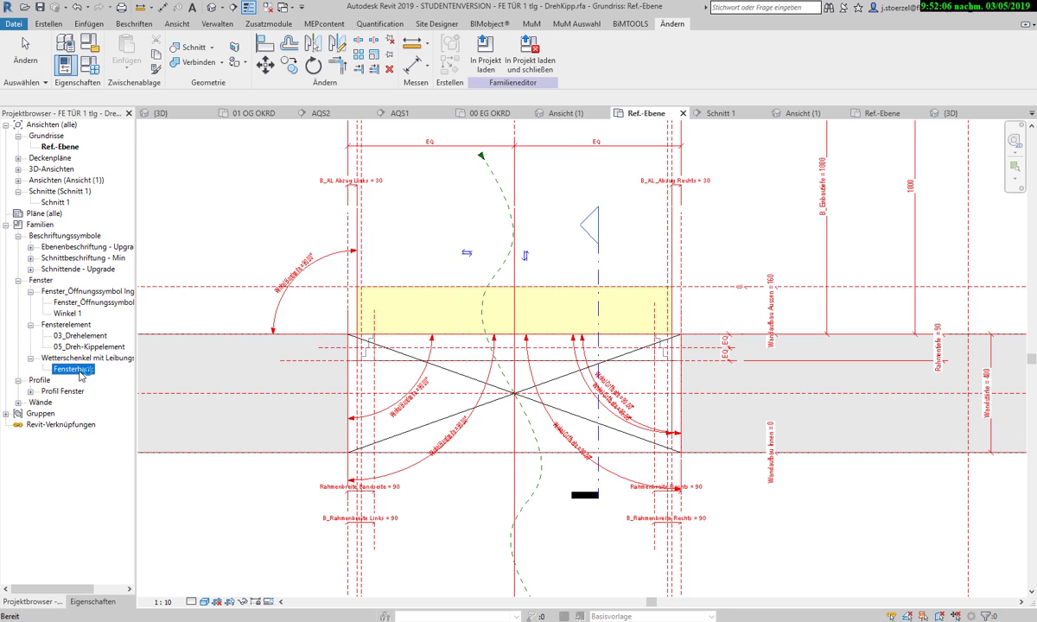
right_click(78, 370)
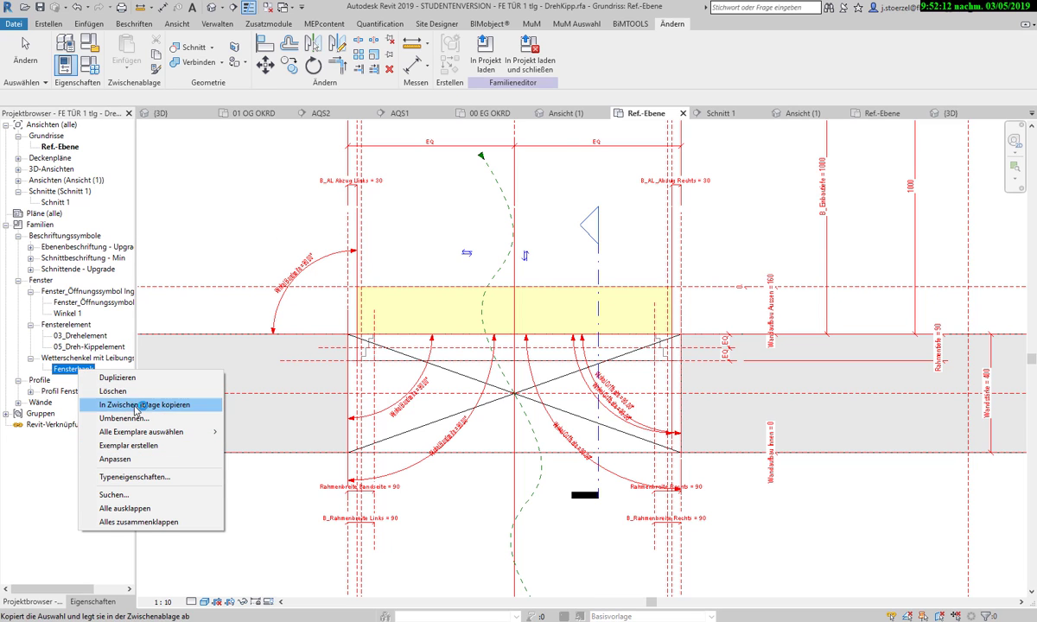
left_click(67, 359)
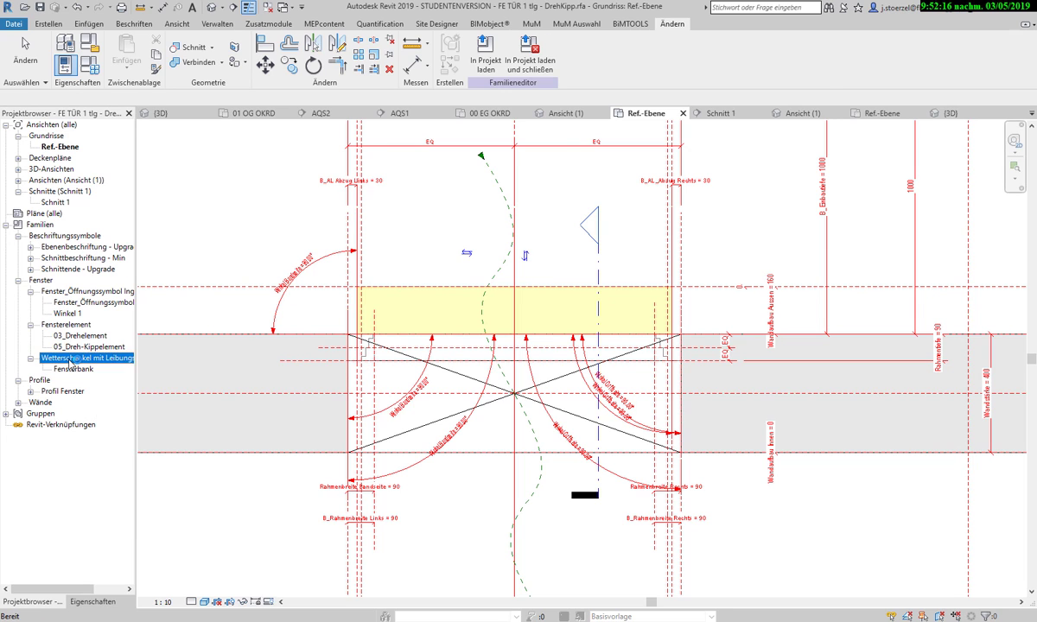
right_click(65, 359)
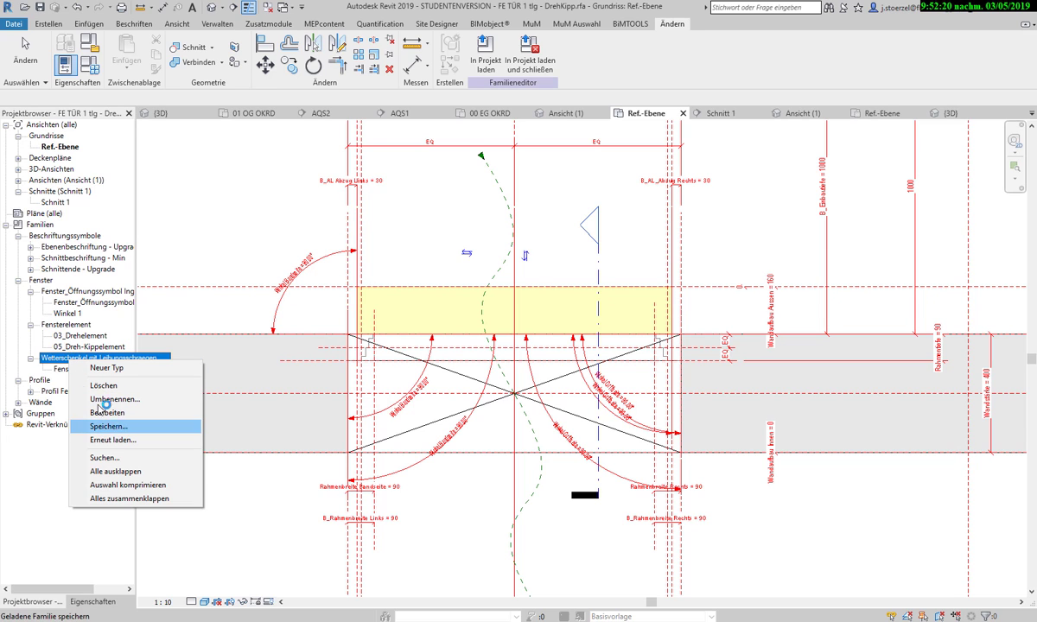
left_click(62, 372)
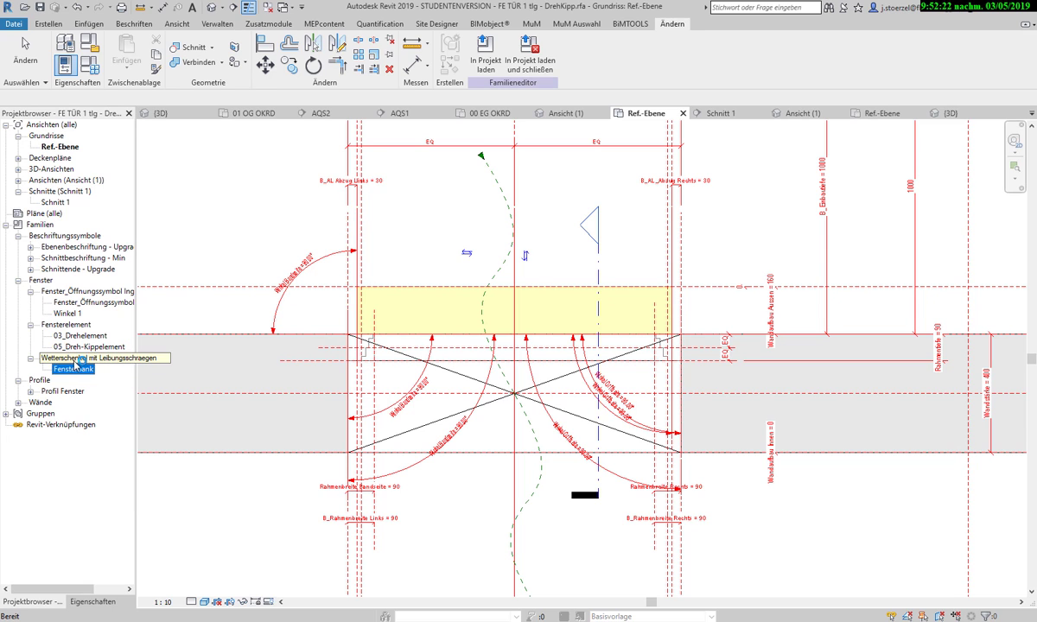
left_click(68, 357)
right_click(69, 359)
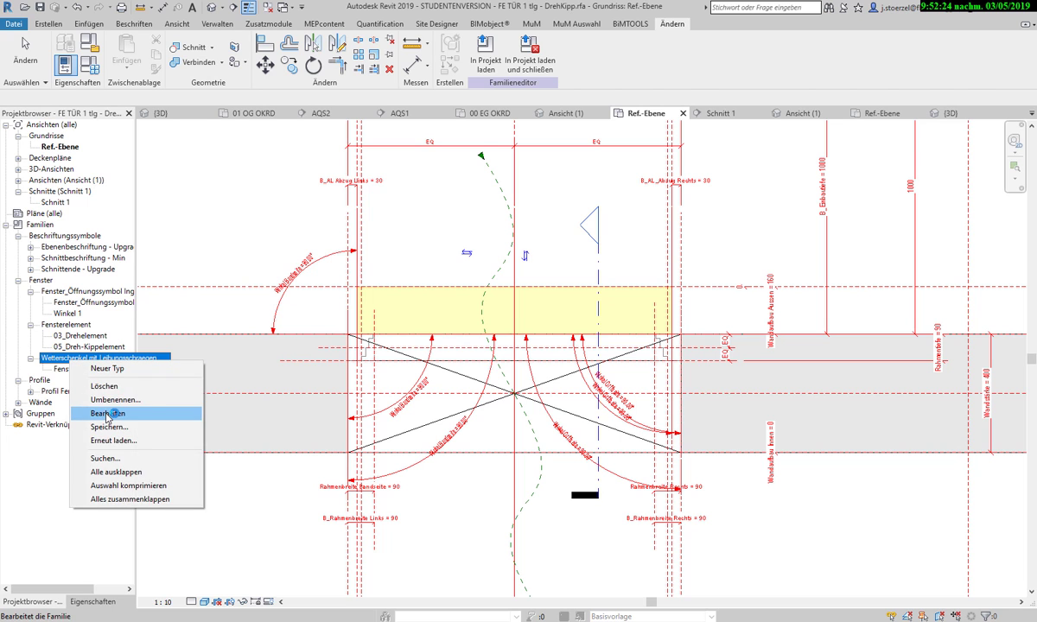
left_click(108, 414)
Step: Inspect the B_Leibungstiefe dimension in the sill plan and open the Family Types dialog
scroll(759, 366, "up", 3)
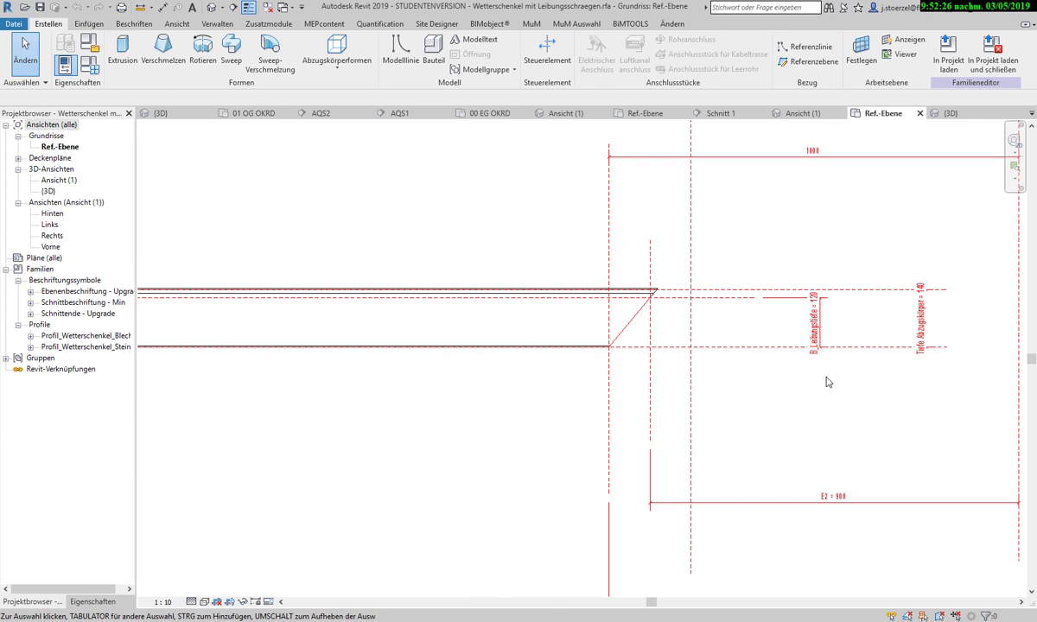
scroll(760, 363, "up", 2)
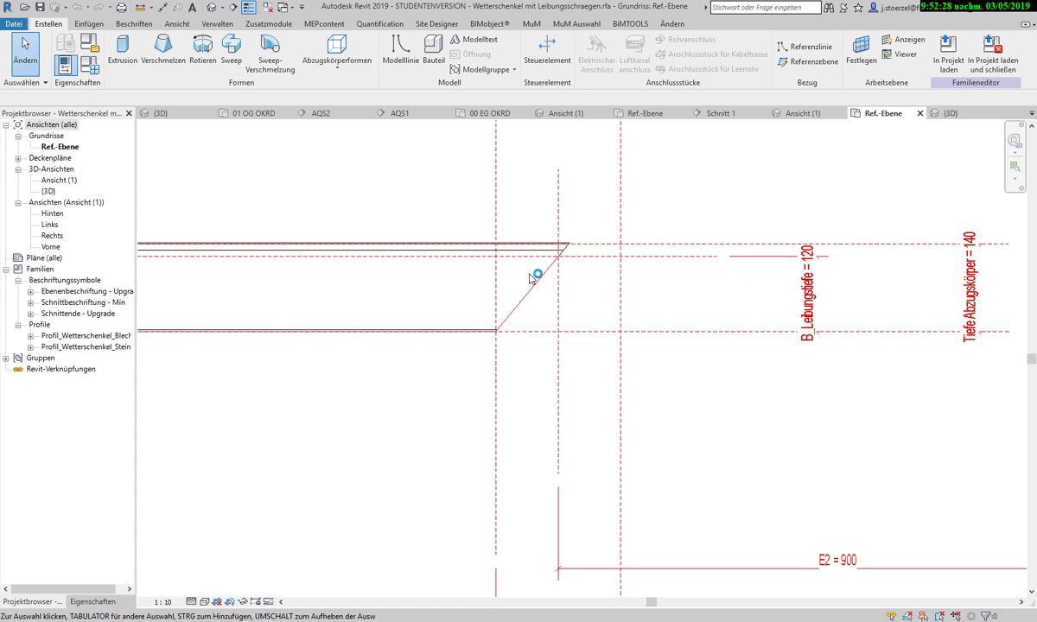
left_click(809, 298)
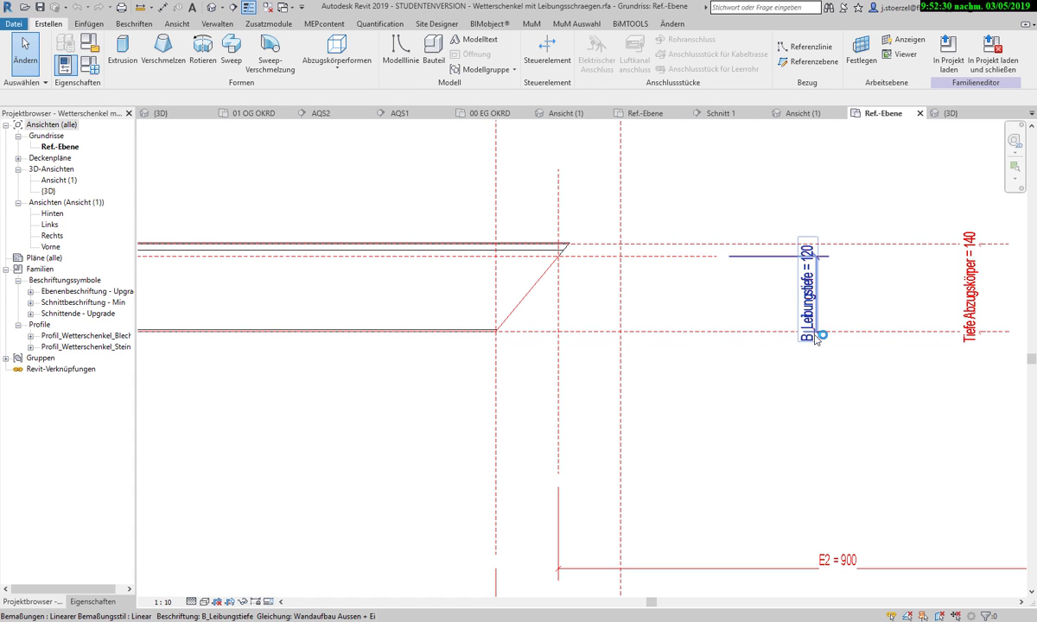
left_click(691, 423)
left_click(91, 67)
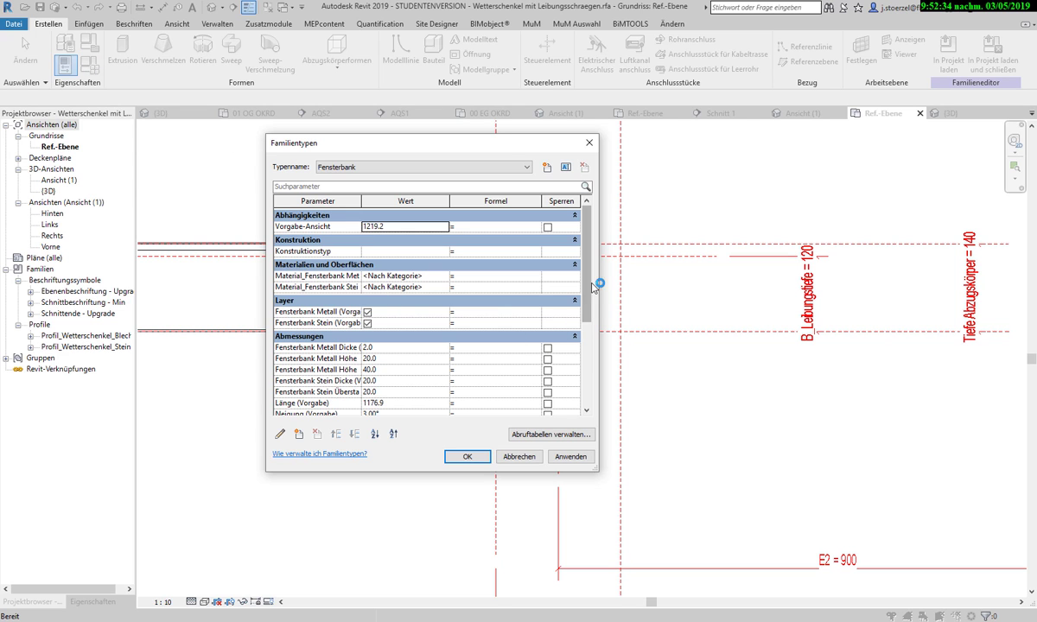
left_click_drag(595, 285, 591, 355)
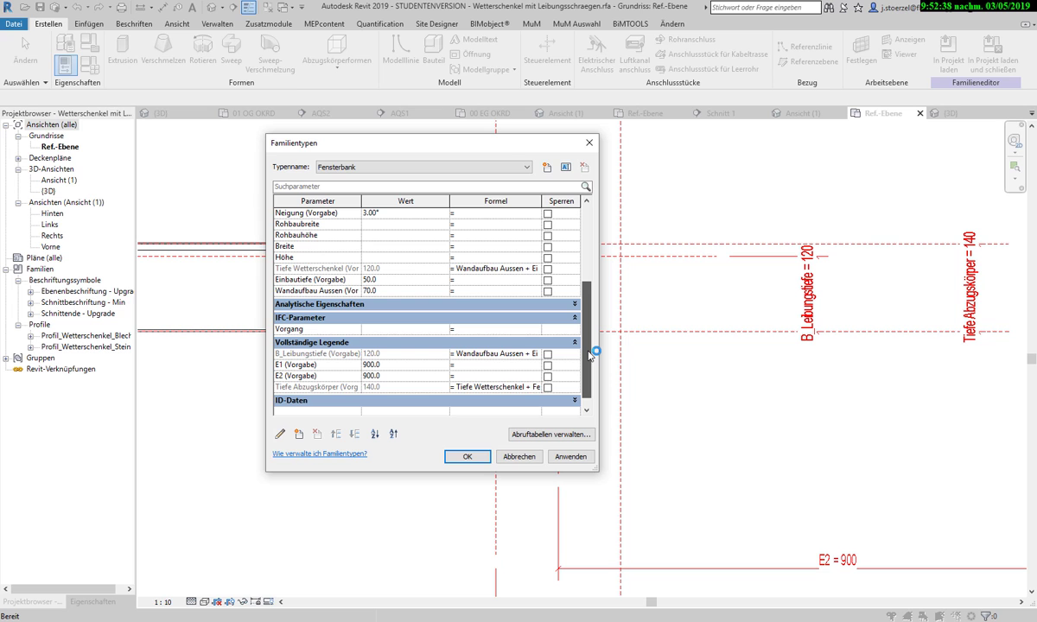
mouse_move(590, 353)
left_mouse_down()
mouse_move(594, 276)
mouse_move(589, 328)
left_mouse_up()
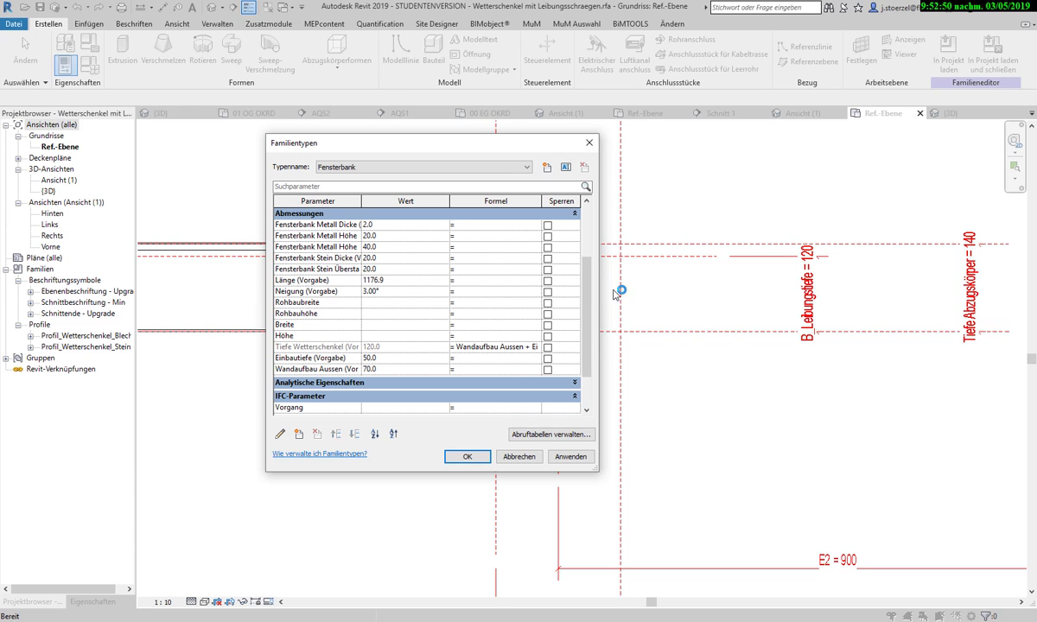
Step: Browse the sill family's type parameters, expanding the Analytische Eigenschaften group
left_click(545, 382)
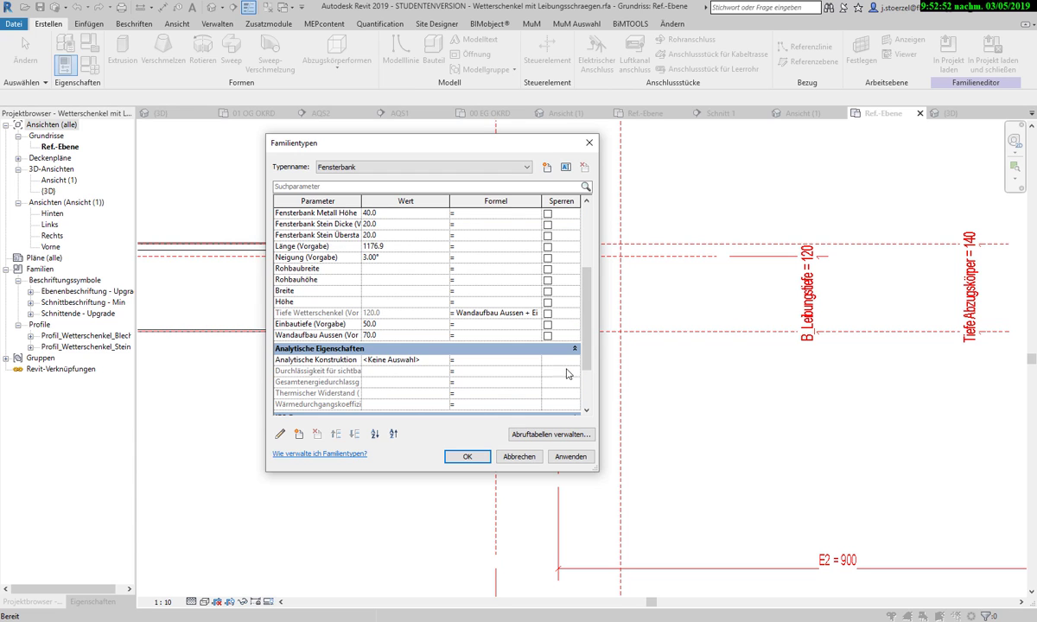
scroll(565, 362, "down", 2)
scroll(564, 362, "down", 1)
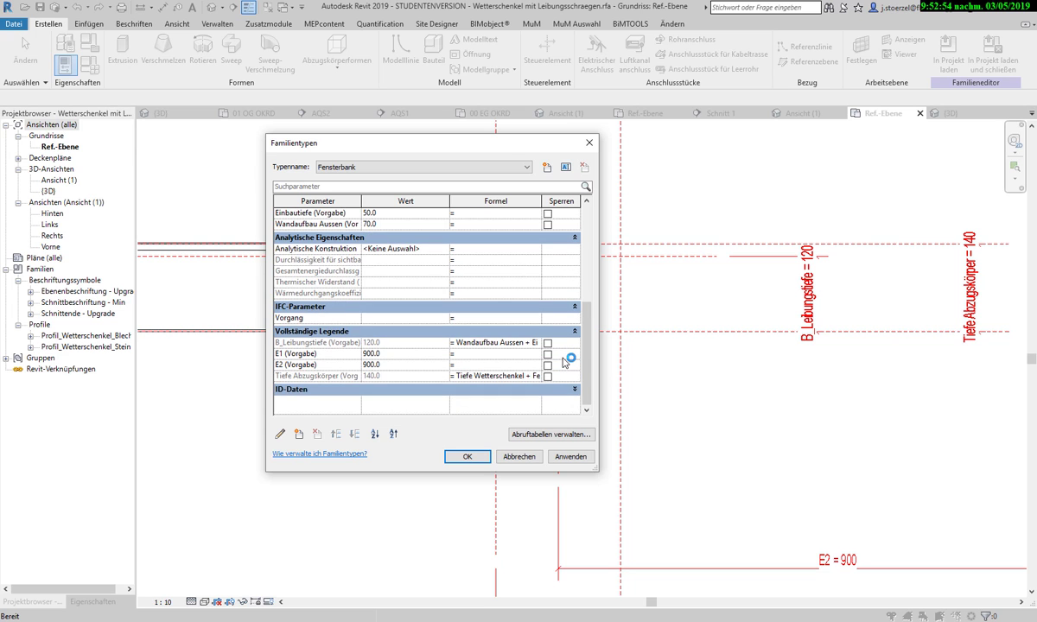
scroll(565, 362, "up", 3)
scroll(564, 362, "up", 3)
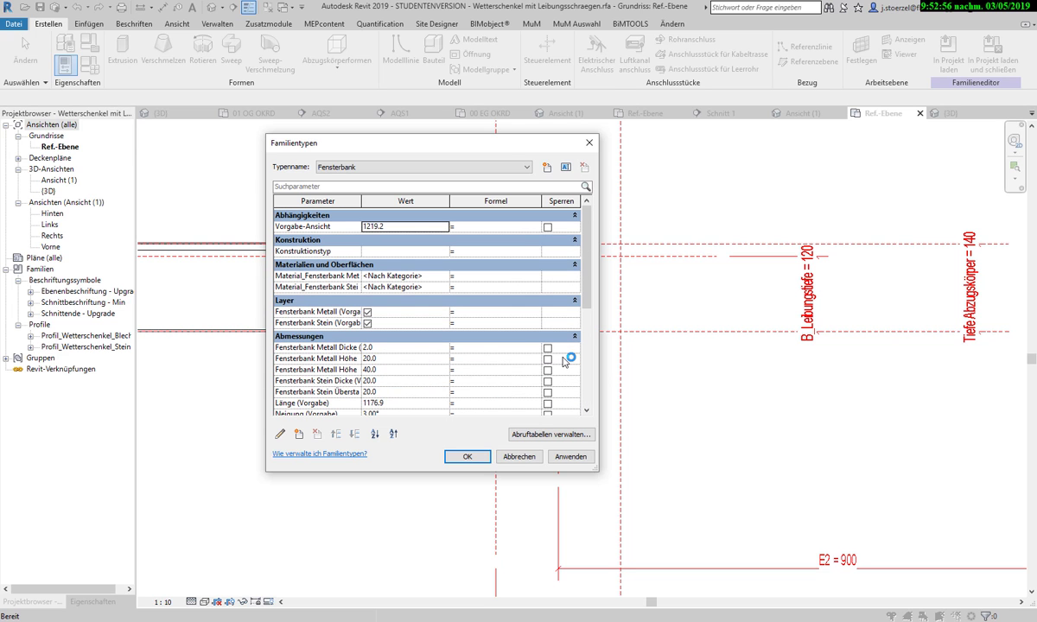
scroll(564, 360, "down", 1)
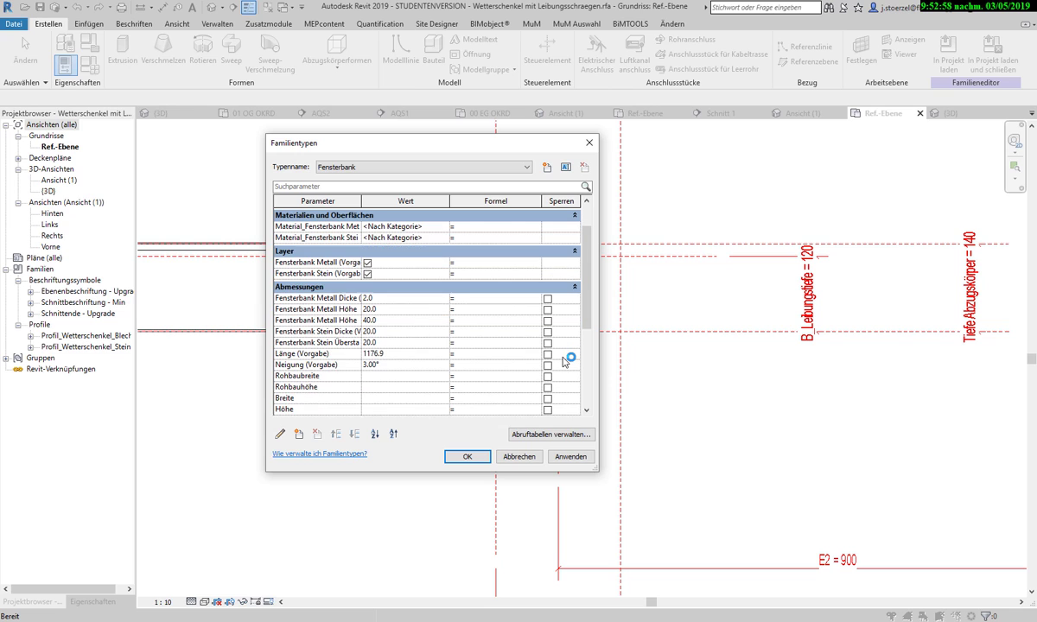
scroll(563, 359, "down", 1)
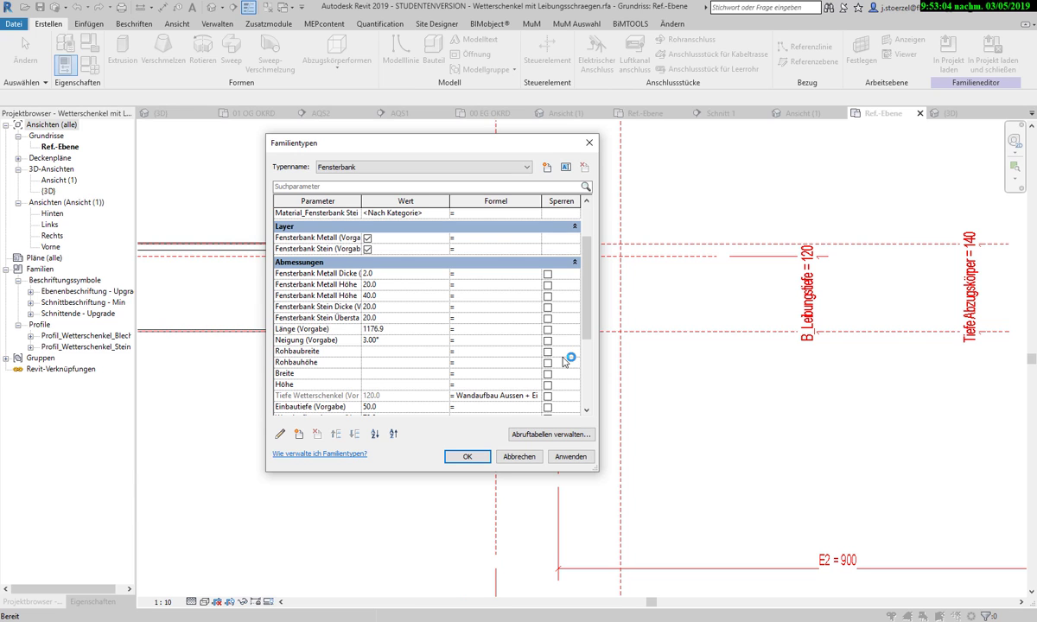
scroll(563, 361, "down", 1)
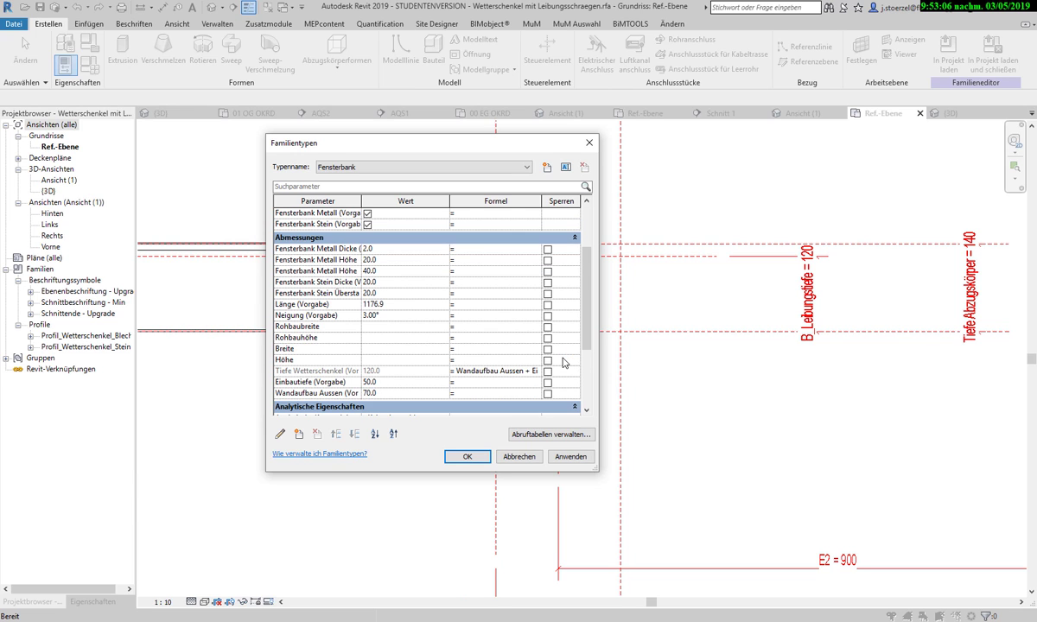
scroll(564, 362, "down", 1)
scroll(563, 362, "down", 1)
scroll(564, 362, "down", 1)
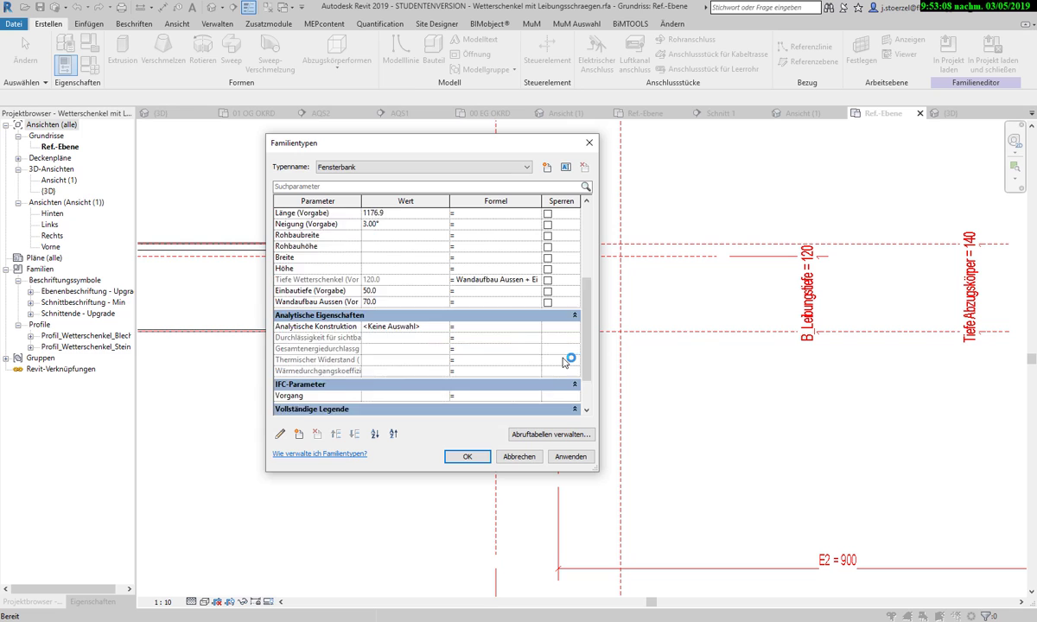
scroll(563, 362, "down", 2)
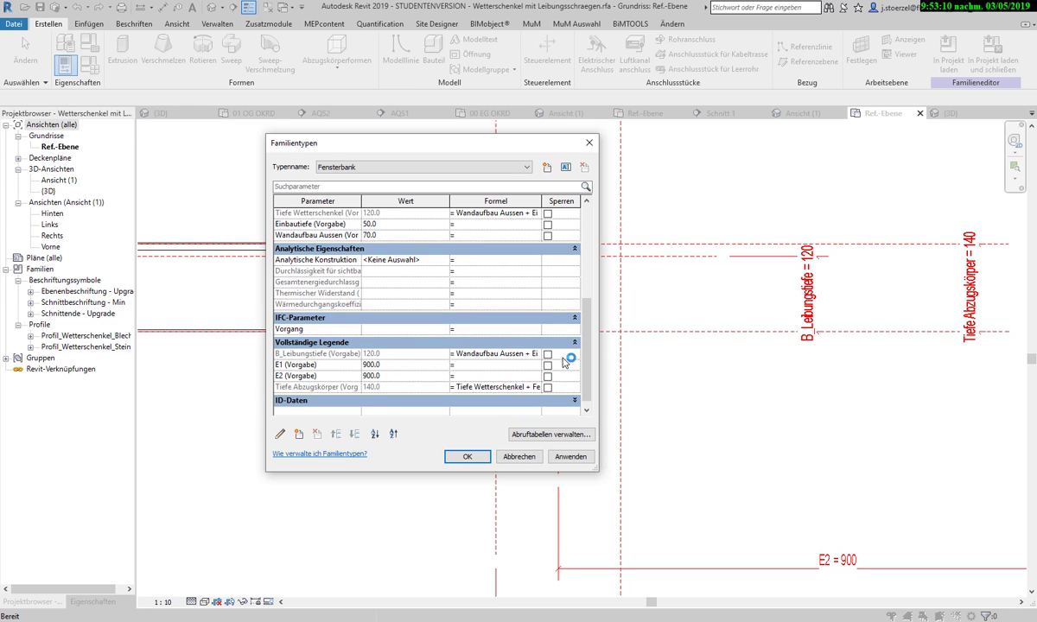
Step: Edit the B_Leibungstiefe formula to Wandaufbau Aussen + Einbautiefe and check Wandaufbau Aussen (70.0)
left_click(321, 353)
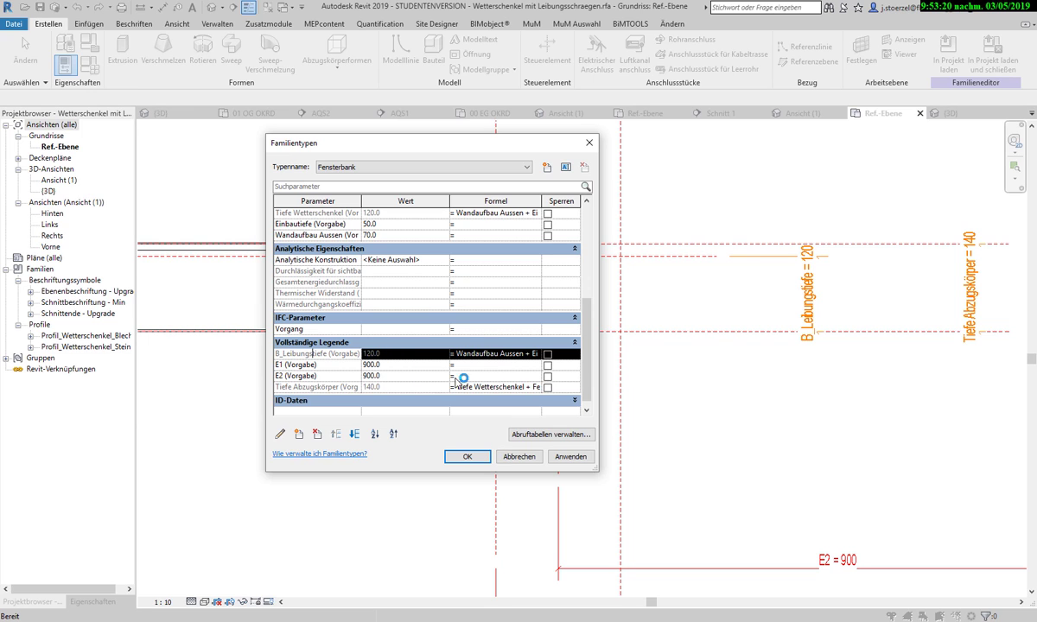
left_click(525, 358)
left_click_drag(540, 354, 502, 356)
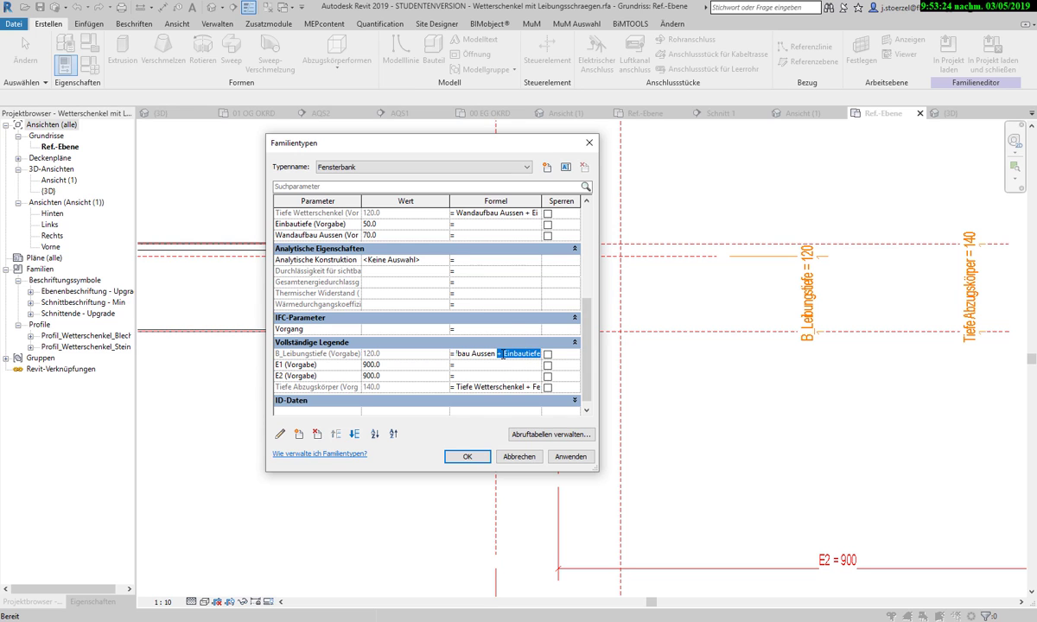
scroll(429, 299, "up", 3)
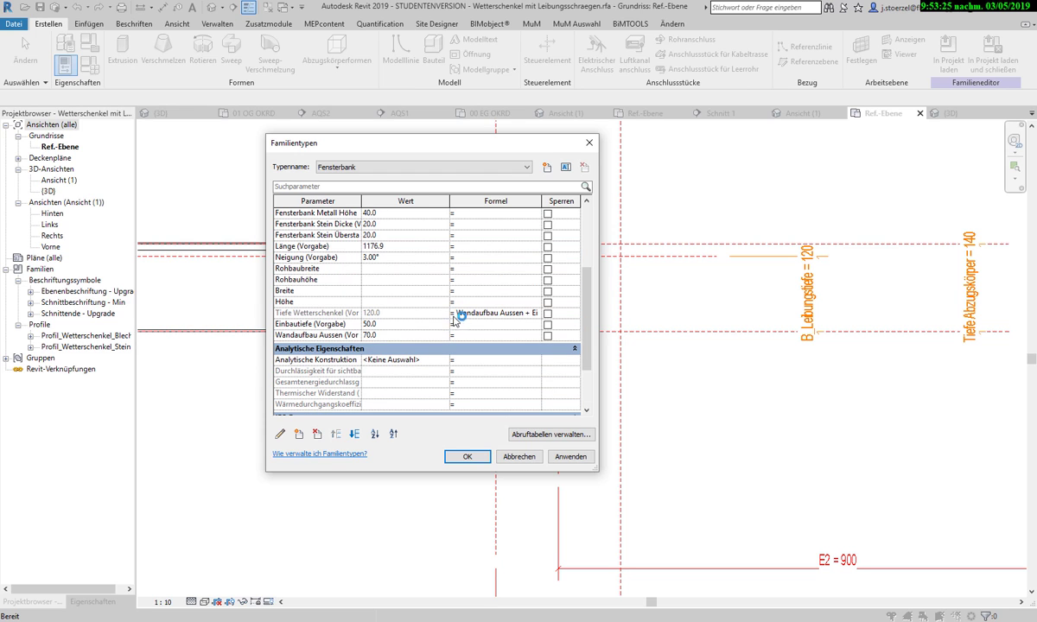
left_click(361, 335)
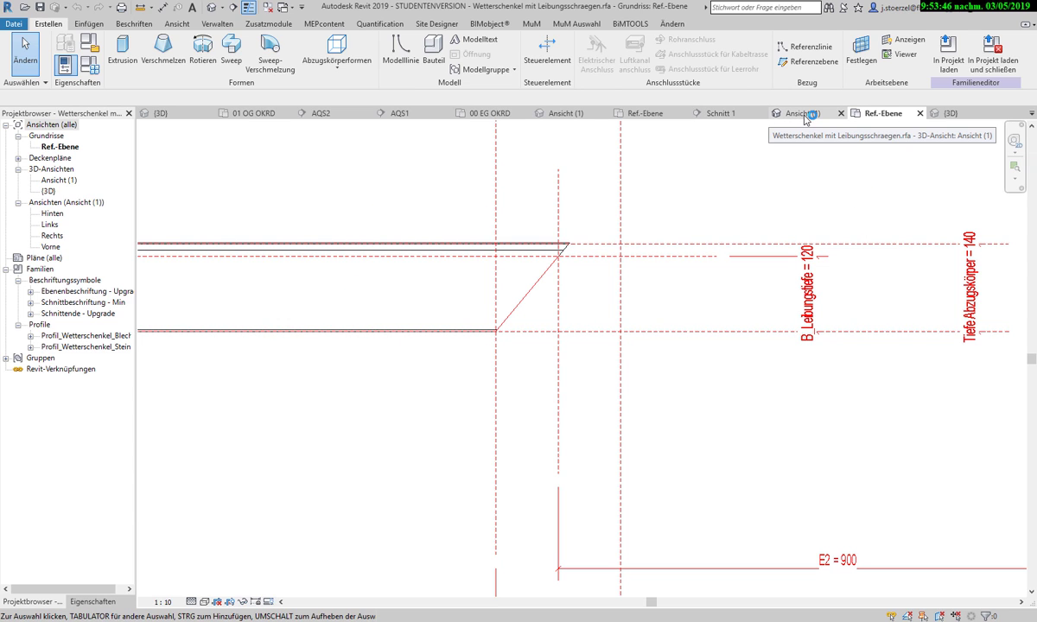
Step: Switch to DrehKipp's Schnitt 1 section and open the Fensterbank type properties
left_click(805, 118)
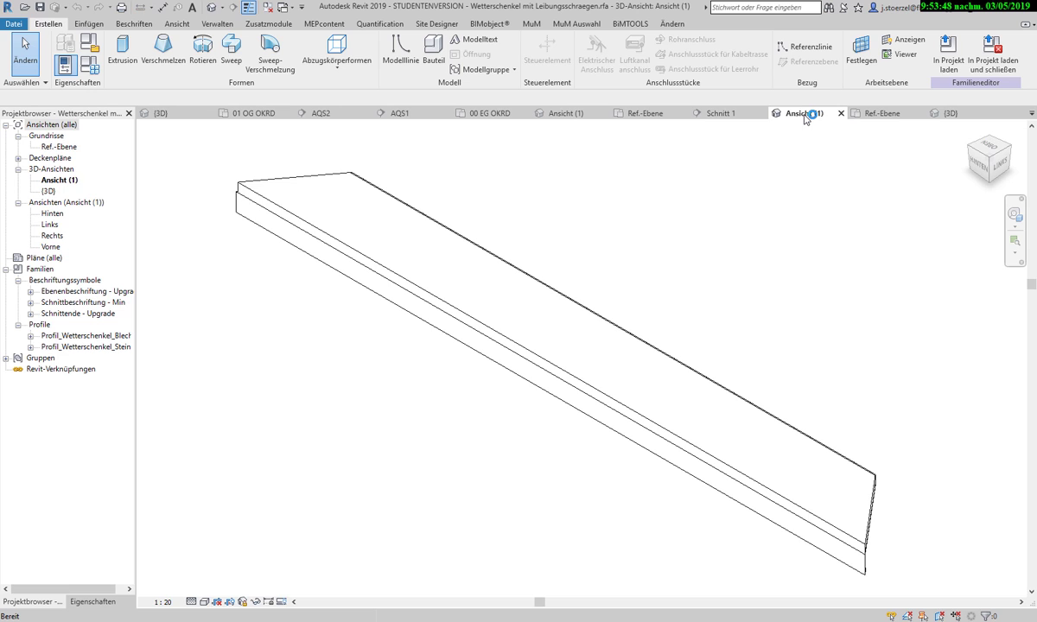
left_click(727, 119)
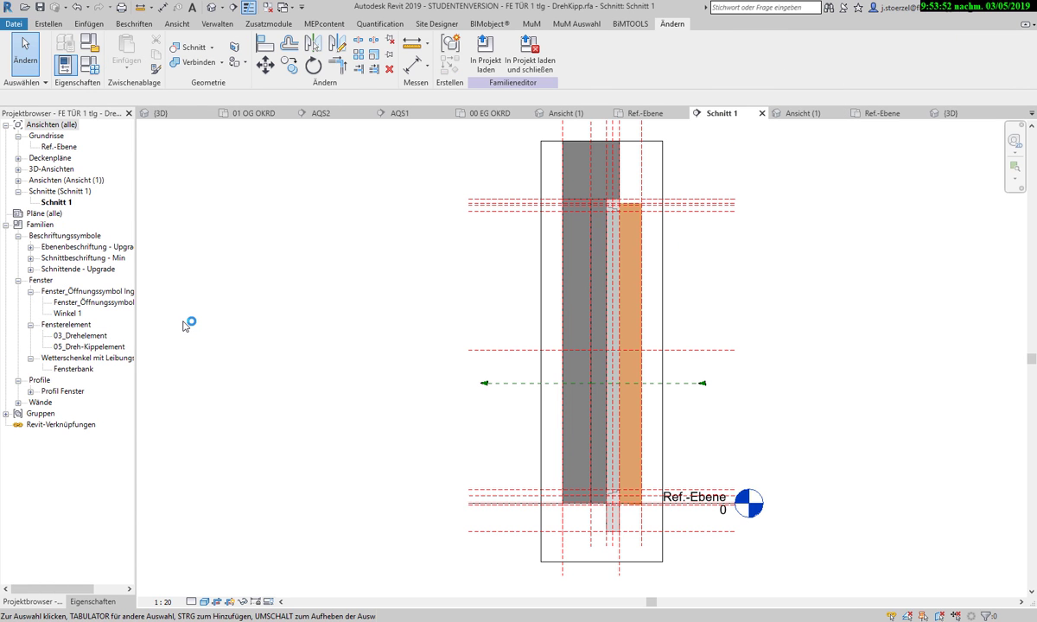
left_click(74, 371)
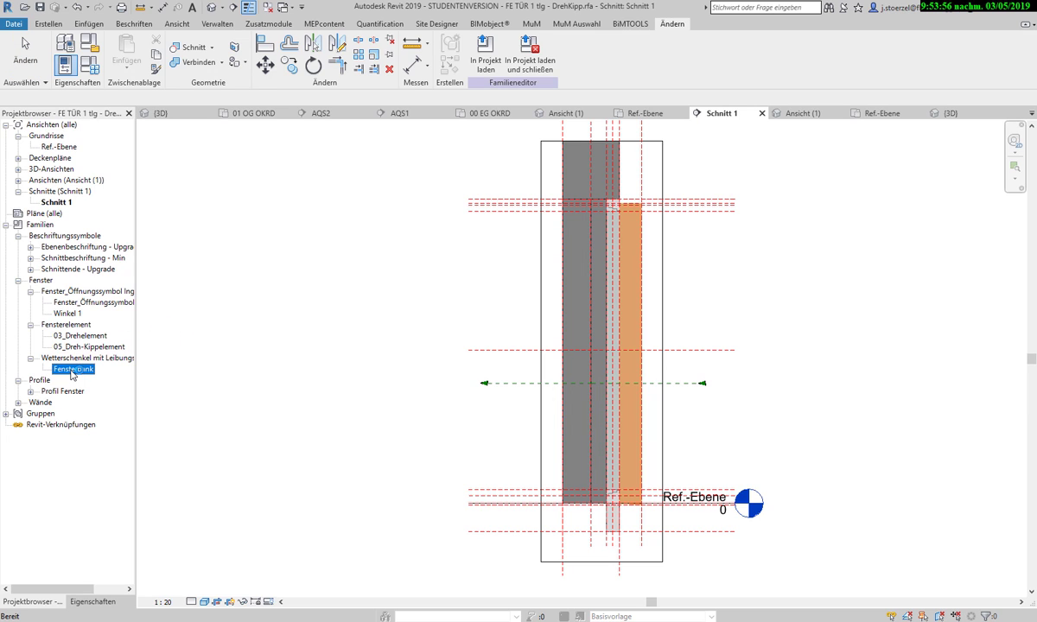
right_click(73, 371)
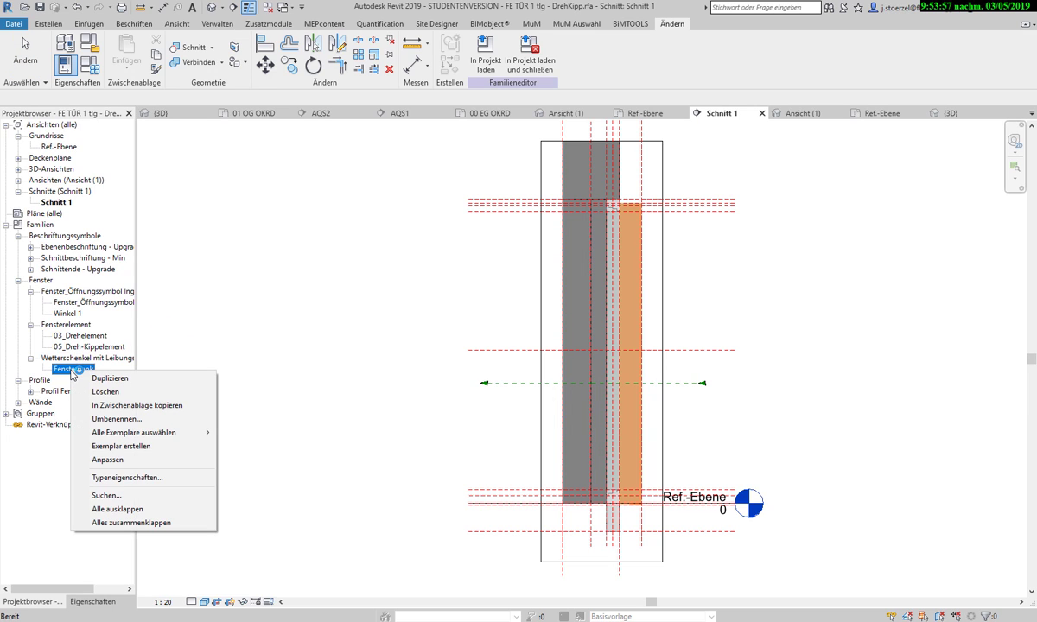
left_click(129, 477)
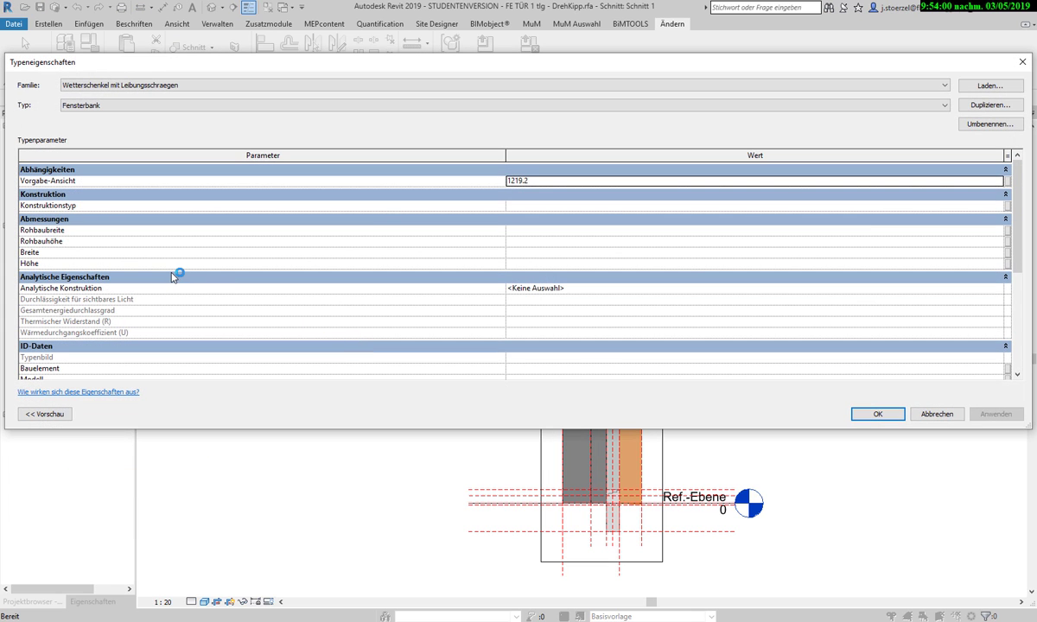
Step: Review the Fensterbank type parameter list and close the dialog
scroll(172, 276, "down", 1)
scroll(172, 277, "down", 2)
scroll(172, 277, "down", 1)
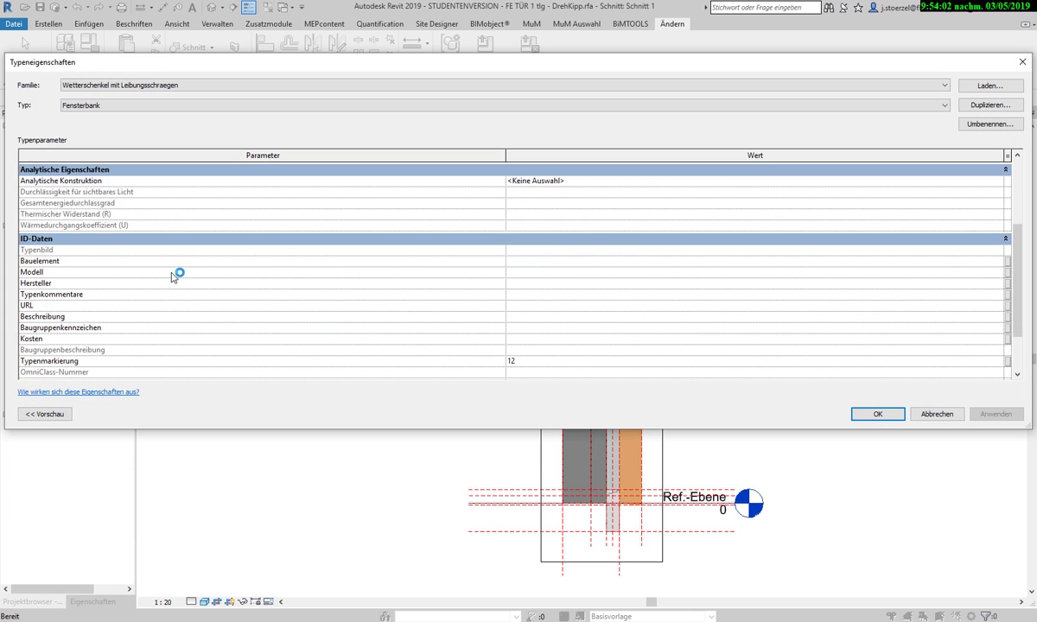
scroll(173, 276, "up", 4)
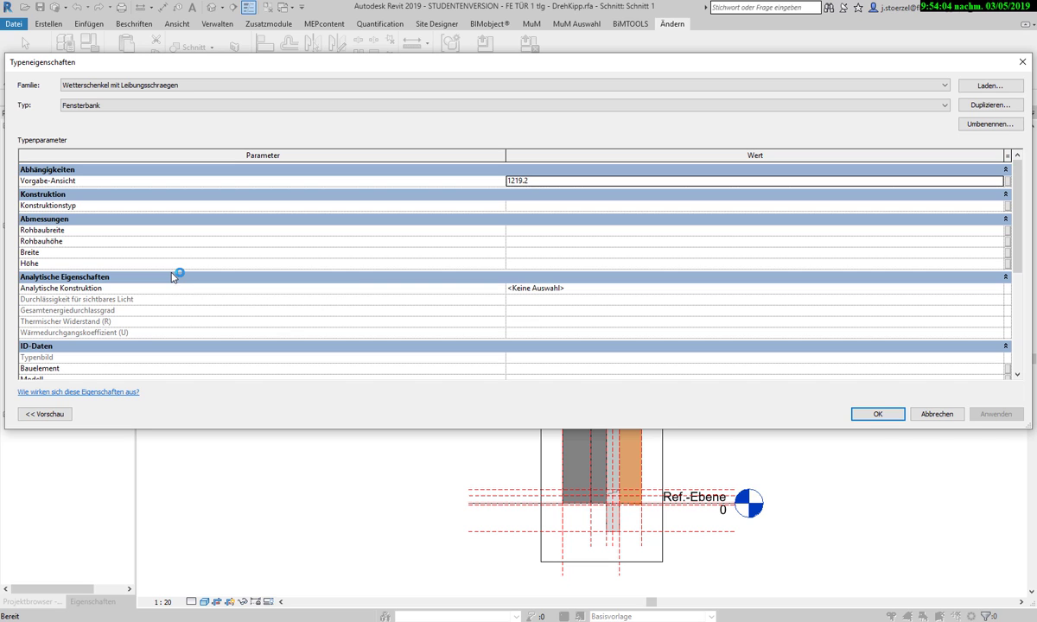
scroll(172, 277, "down", 3)
scroll(172, 276, "down", 2)
scroll(172, 275, "up", 1)
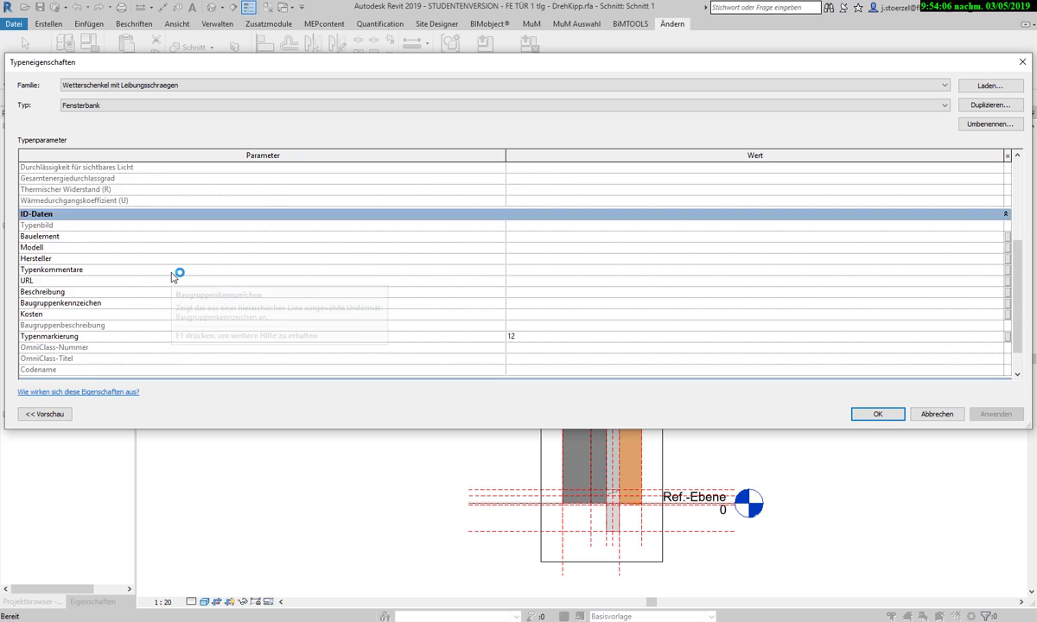
scroll(175, 273, "up", 2)
scroll(176, 273, "up", 1)
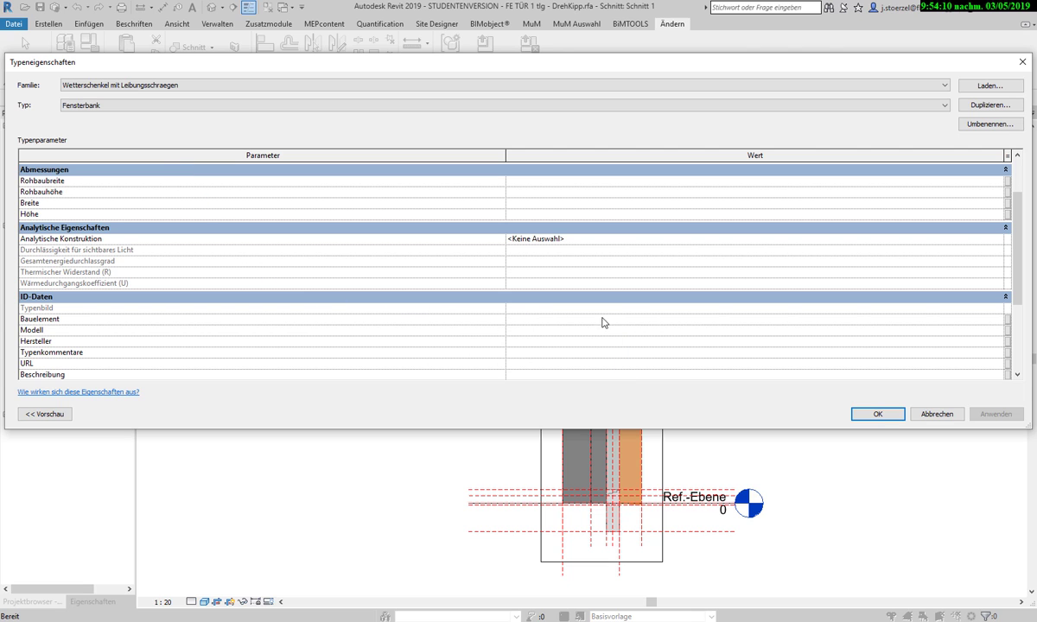
left_click(935, 414)
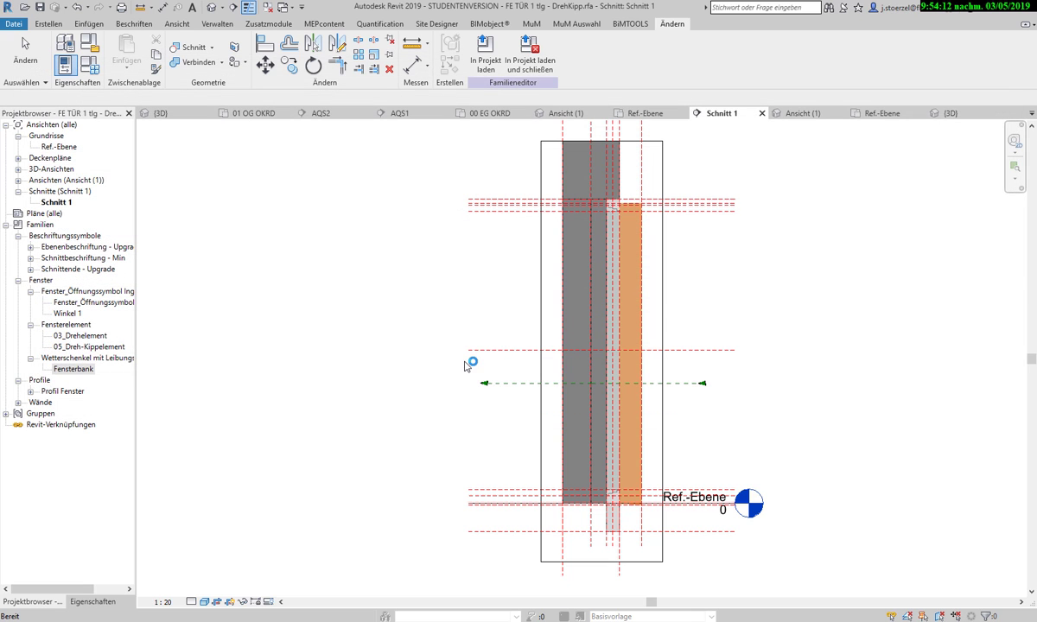
Step: Select all Fensterbank instances in this view and show their properties
left_click(74, 369)
right_click(78, 371)
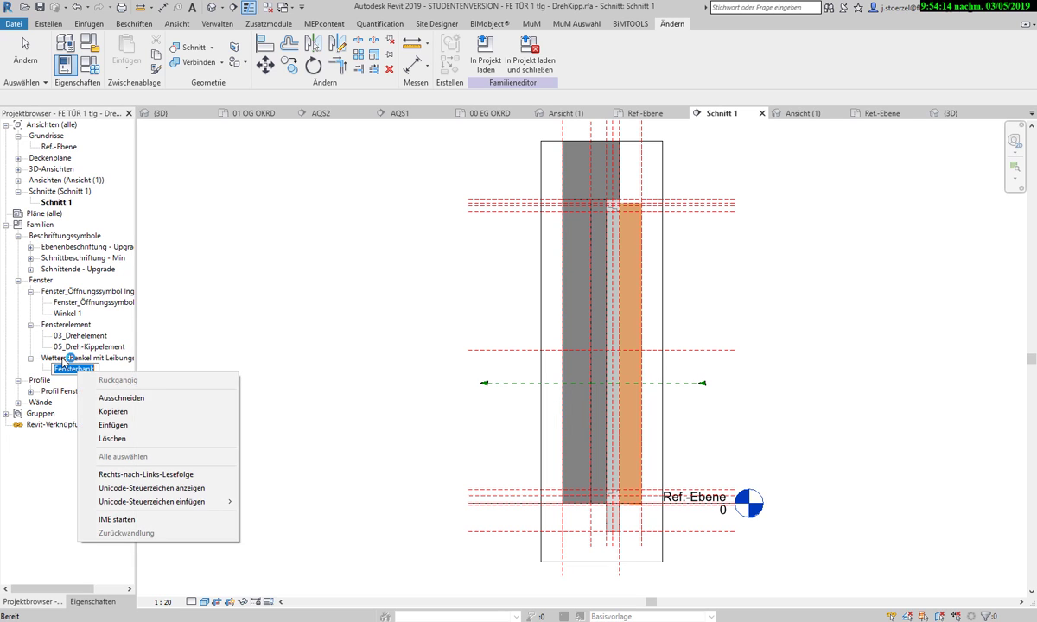
key("Escape")
right_click(62, 369)
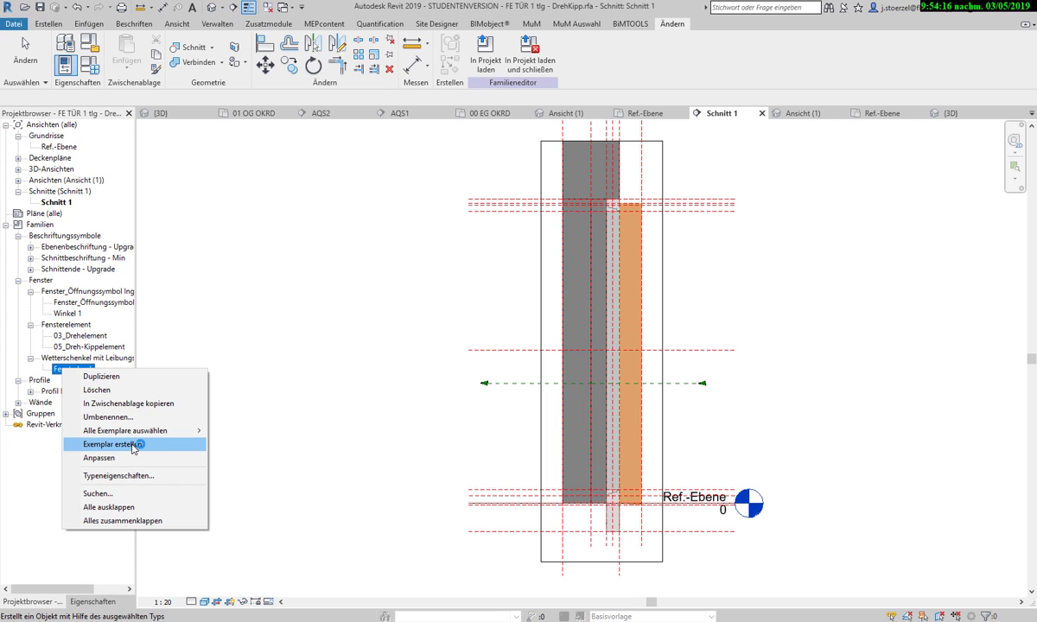
mouse_move(130, 431)
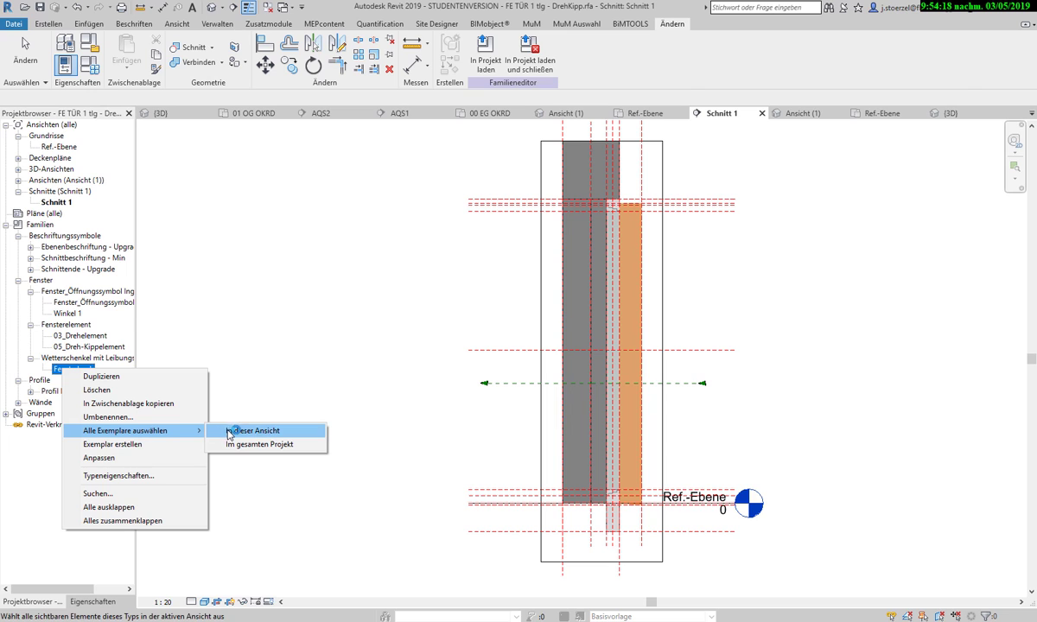
left_click(258, 445)
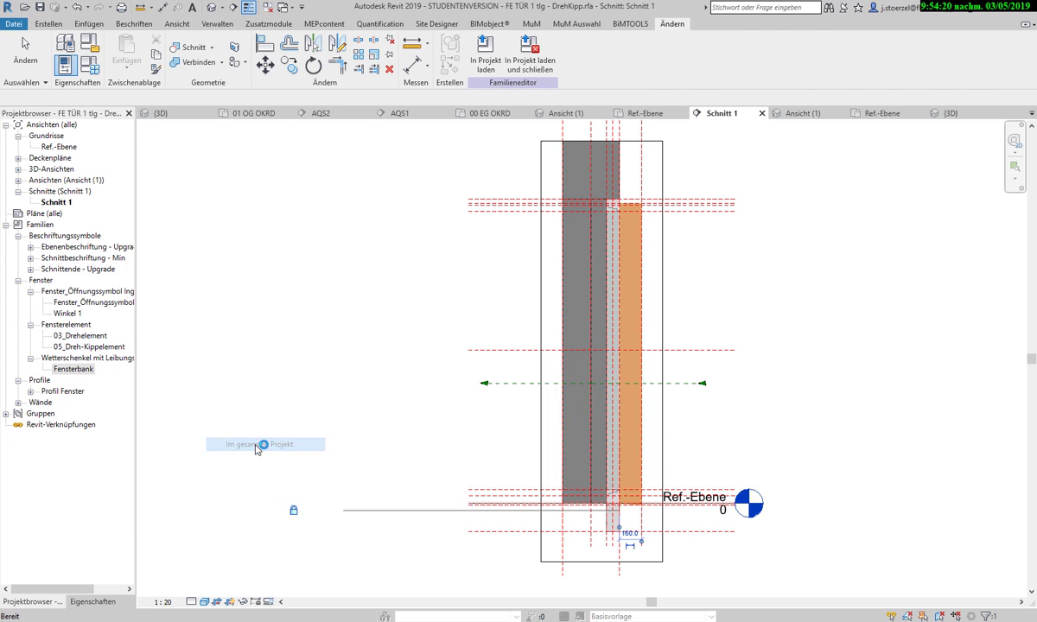
left_click(92, 602)
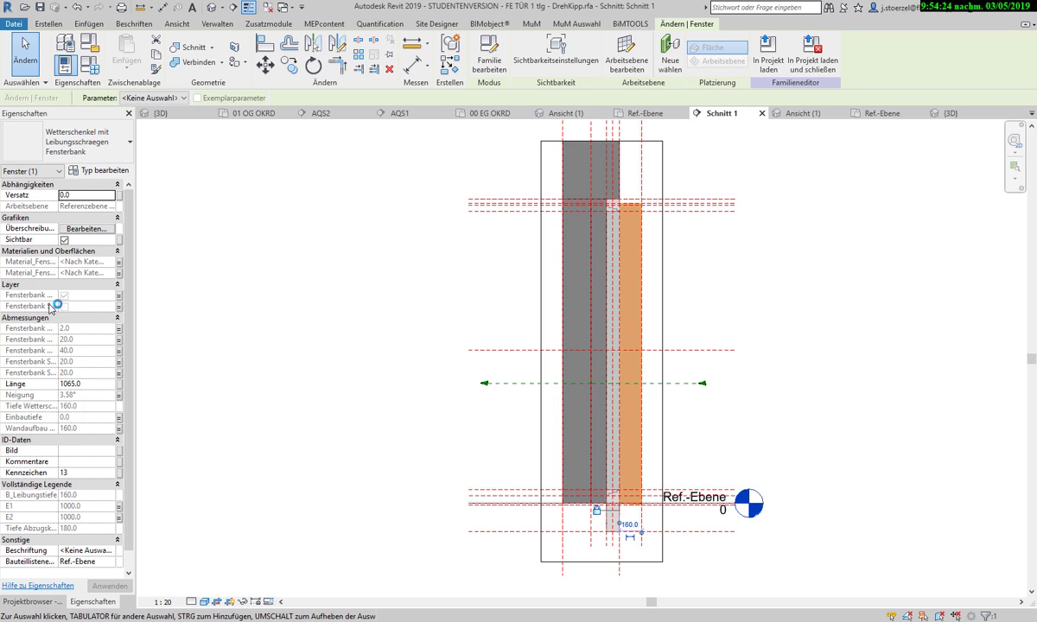
Step: Associate the sill's Wandaufbau Aussen with the host's Wandaufbau Aussen parameter, then view section AQS2
left_click(68, 308)
left_click(119, 428)
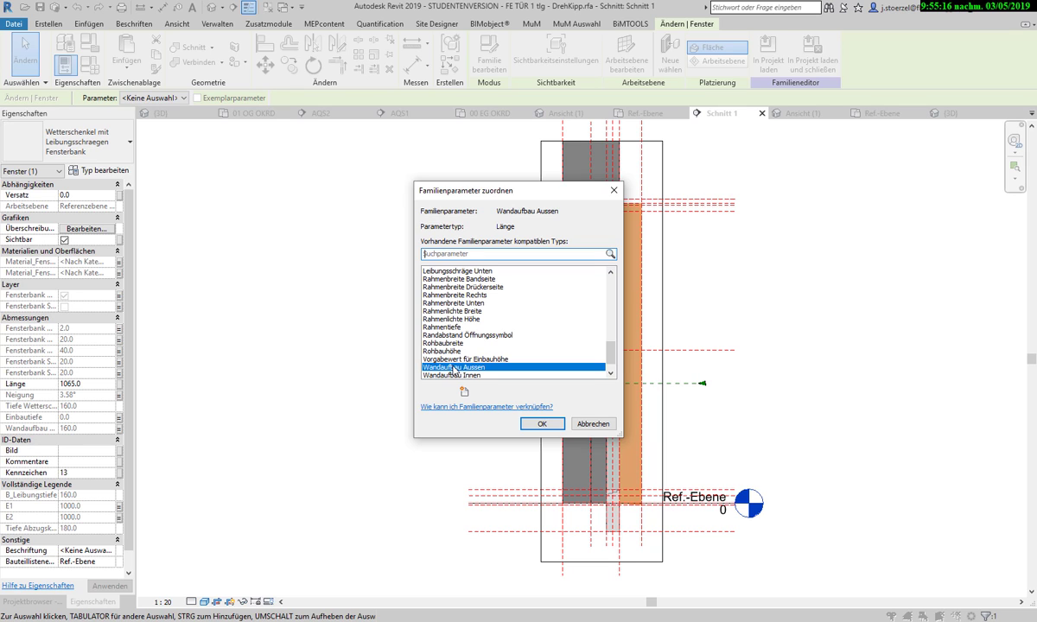
left_click(594, 424)
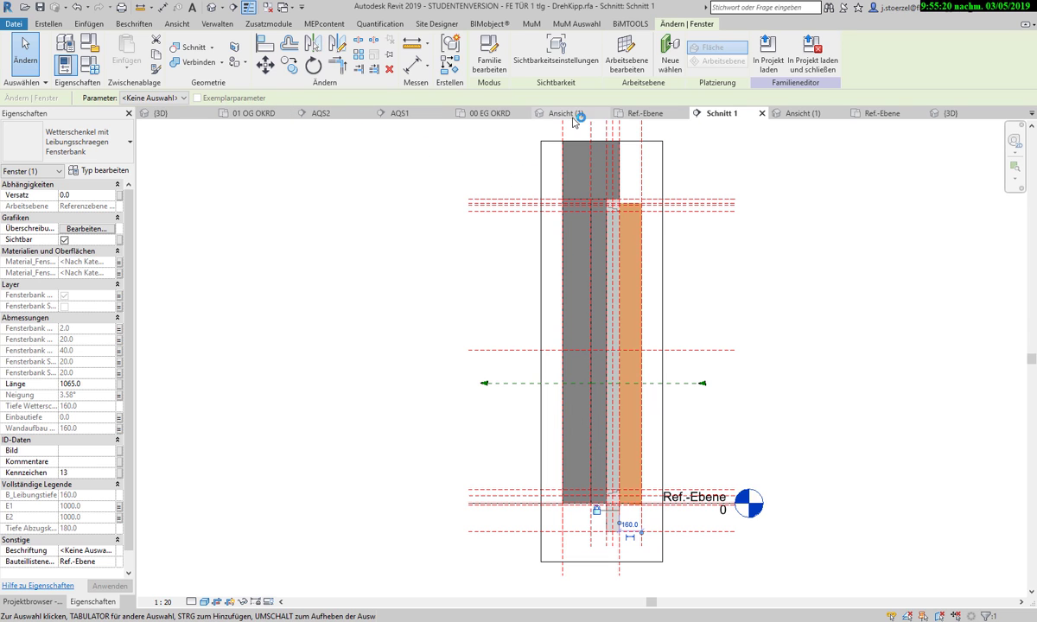
left_click(336, 115)
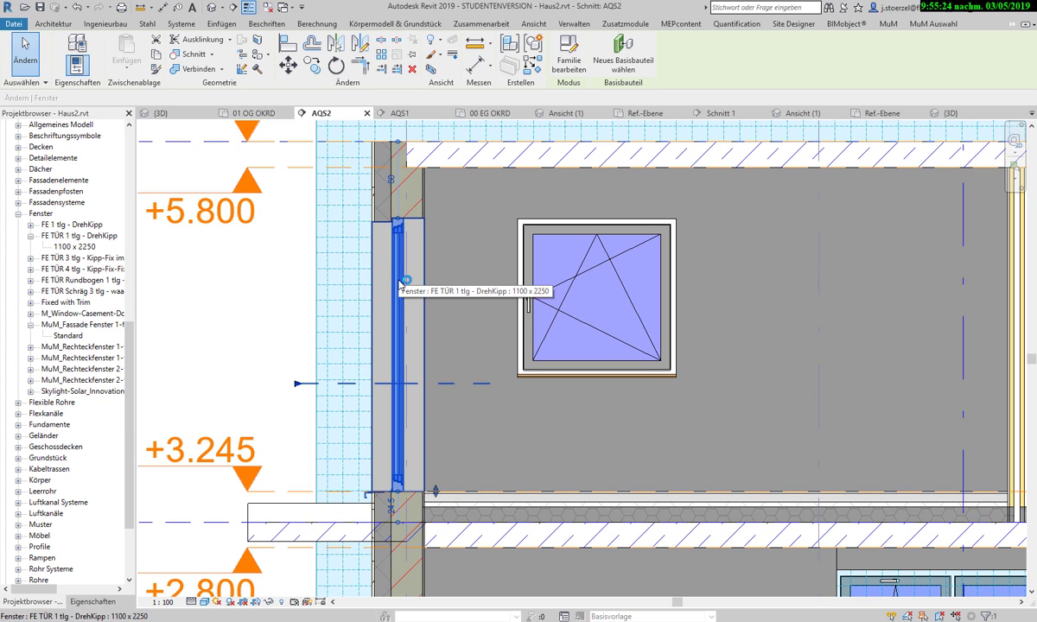
Step: Show the DrehKipp window's properties and check Wandaufbau Aussen 3.00 and Einbautiefe 16.00
left_click(92, 601)
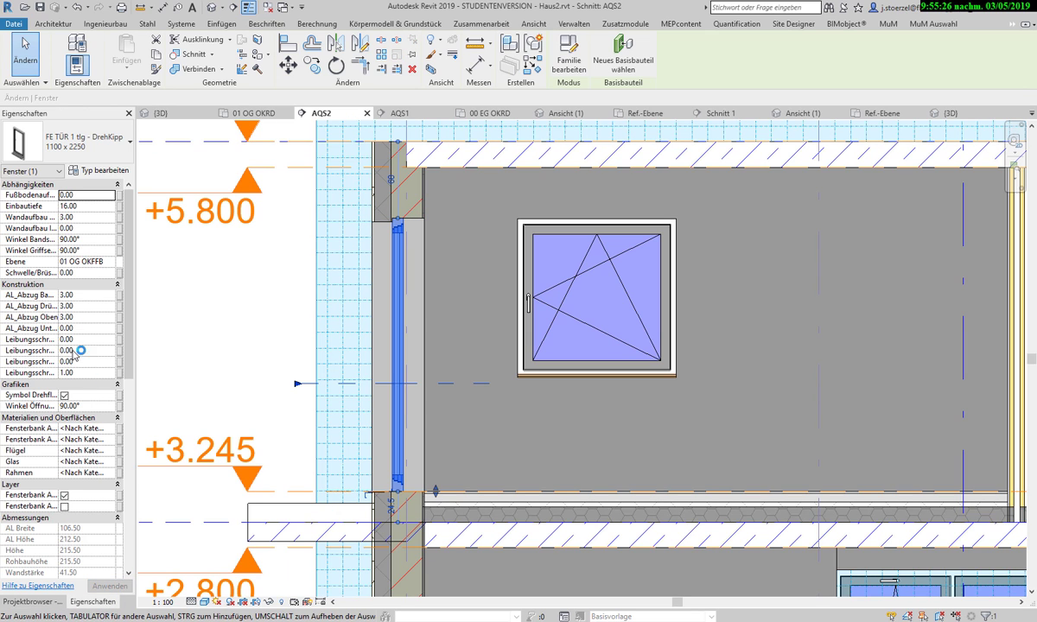
left_click(49, 218)
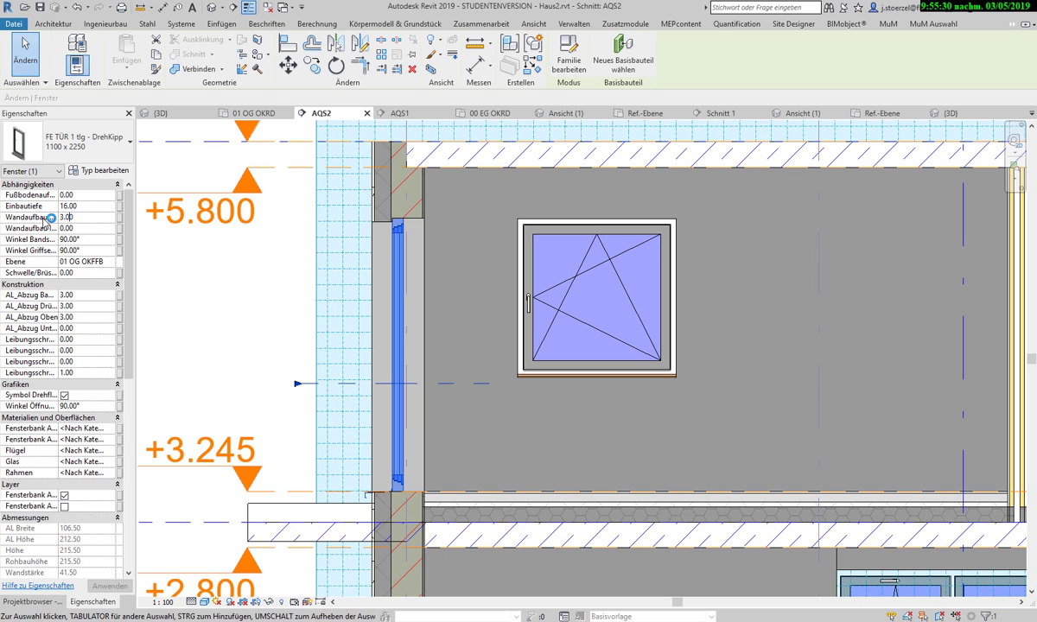